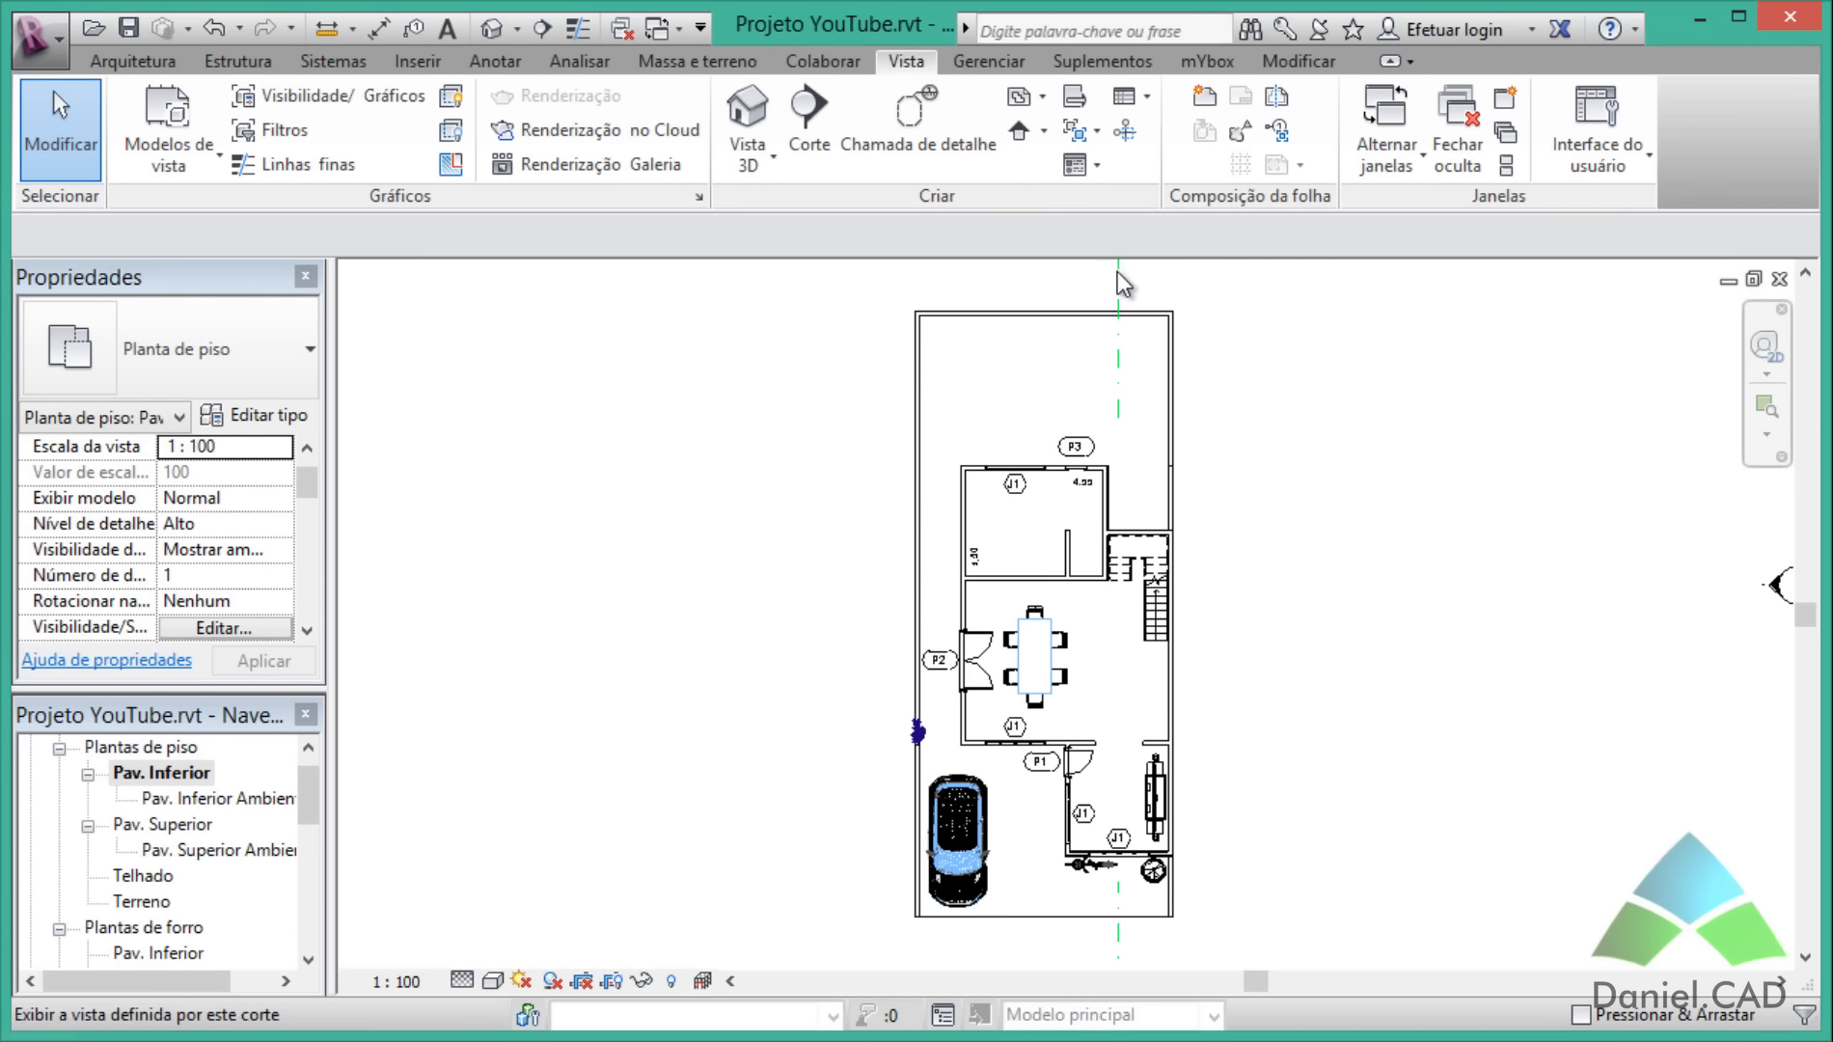
Step: Create a material takeoff for the Paredes category, with the default name and the Construção nova phase
{"action": "left_click", "coordinate": [1128, 97]}
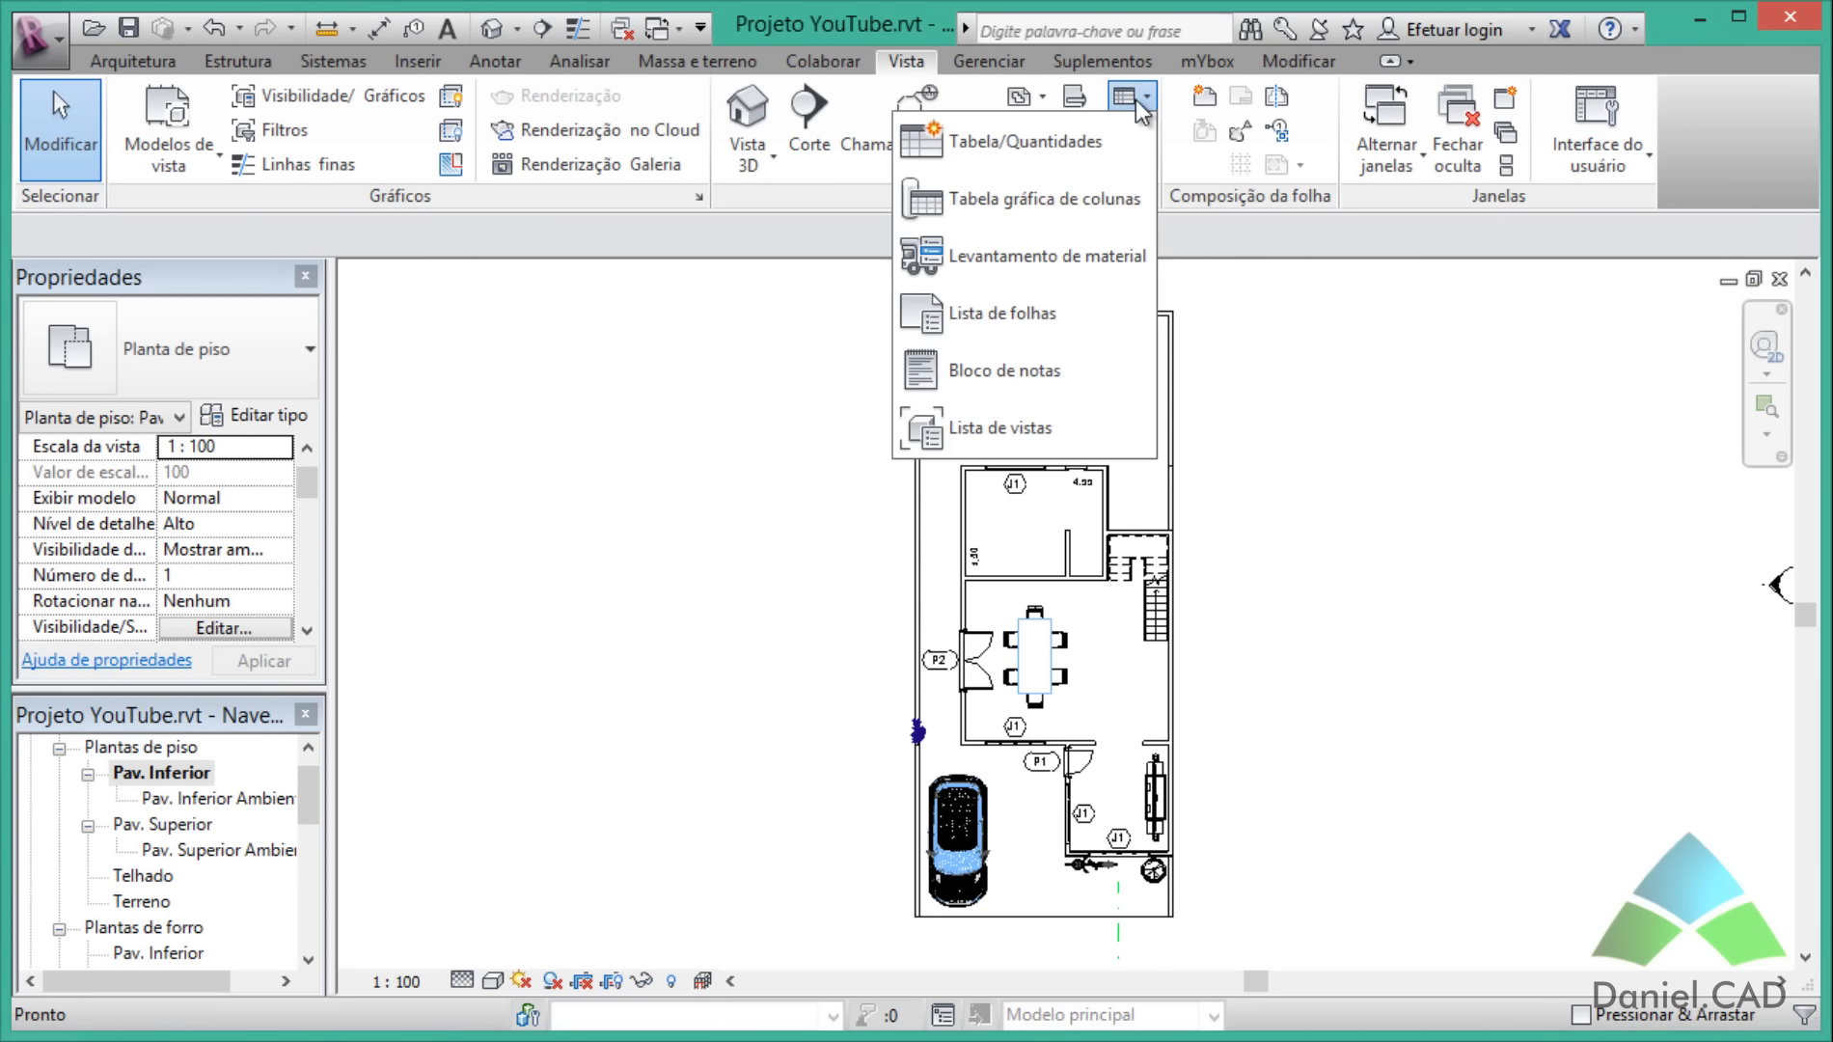
{"action": "left_click", "coordinate": [1029, 254]}
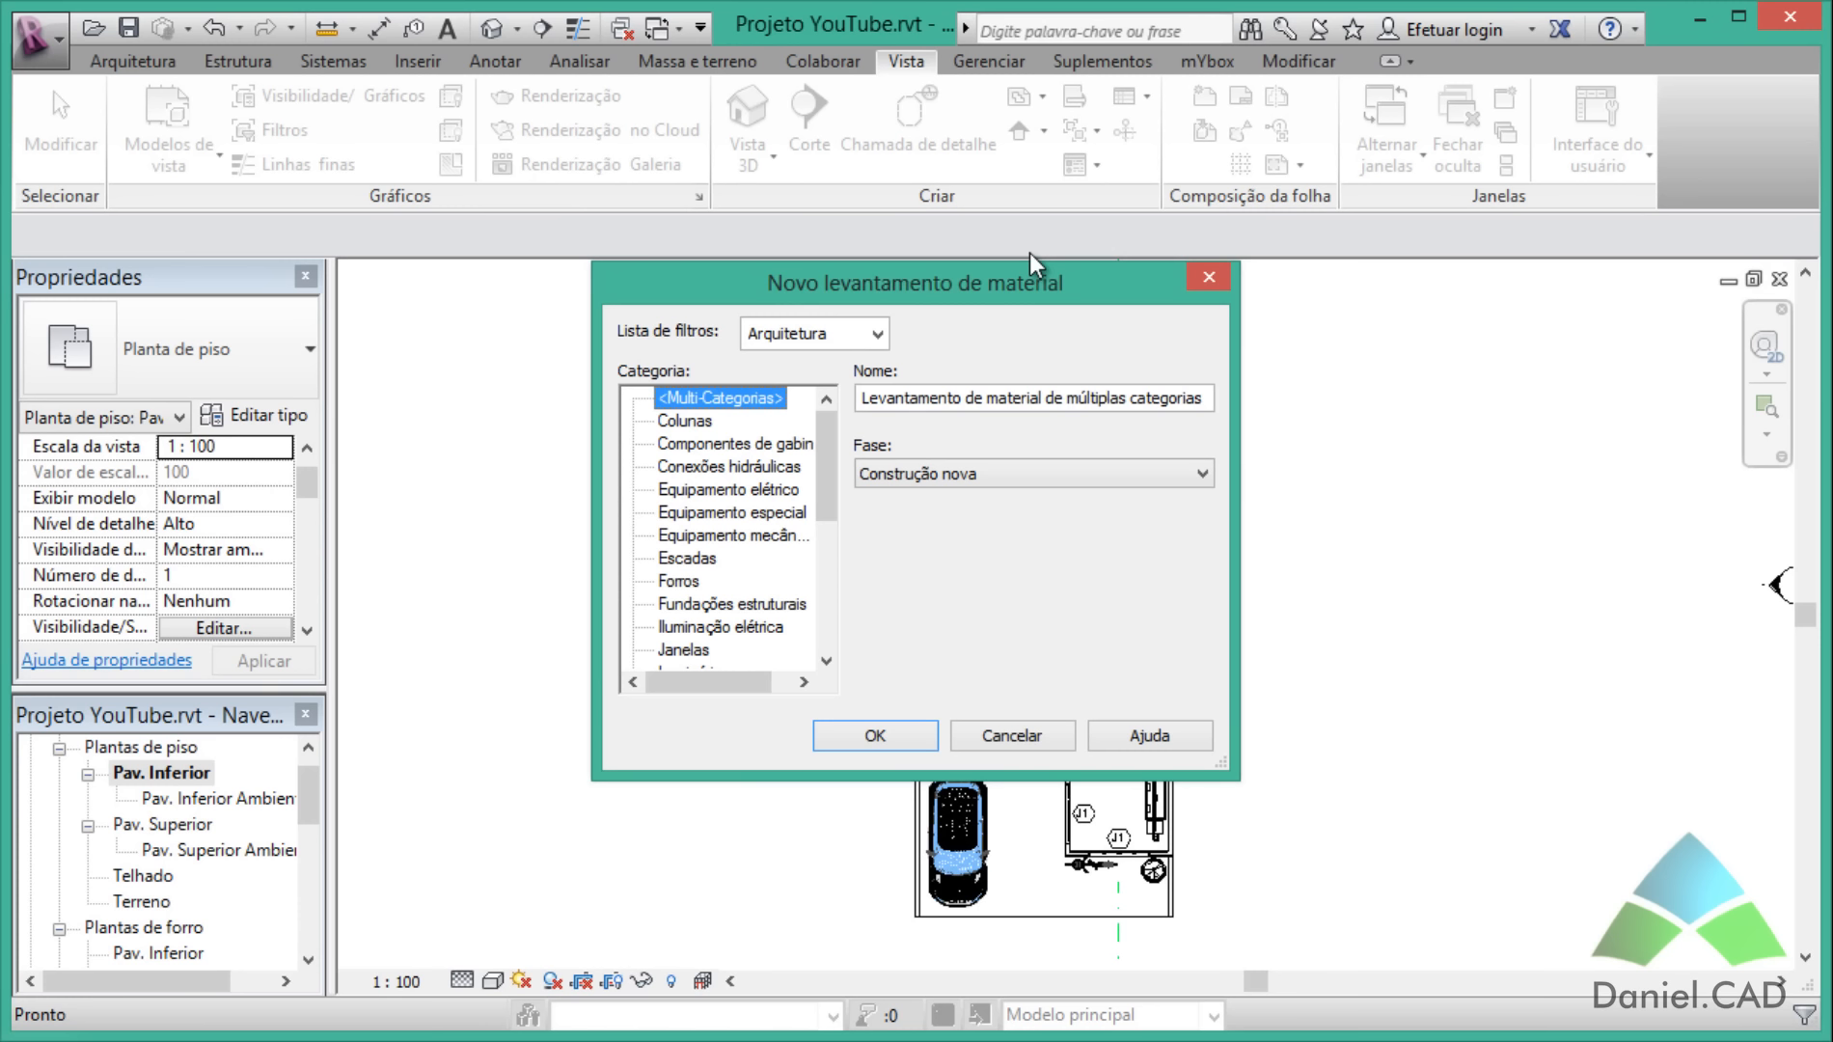
{"action": "left_click_drag", "start_coordinate": [826, 434], "coordinate": [813, 570]}
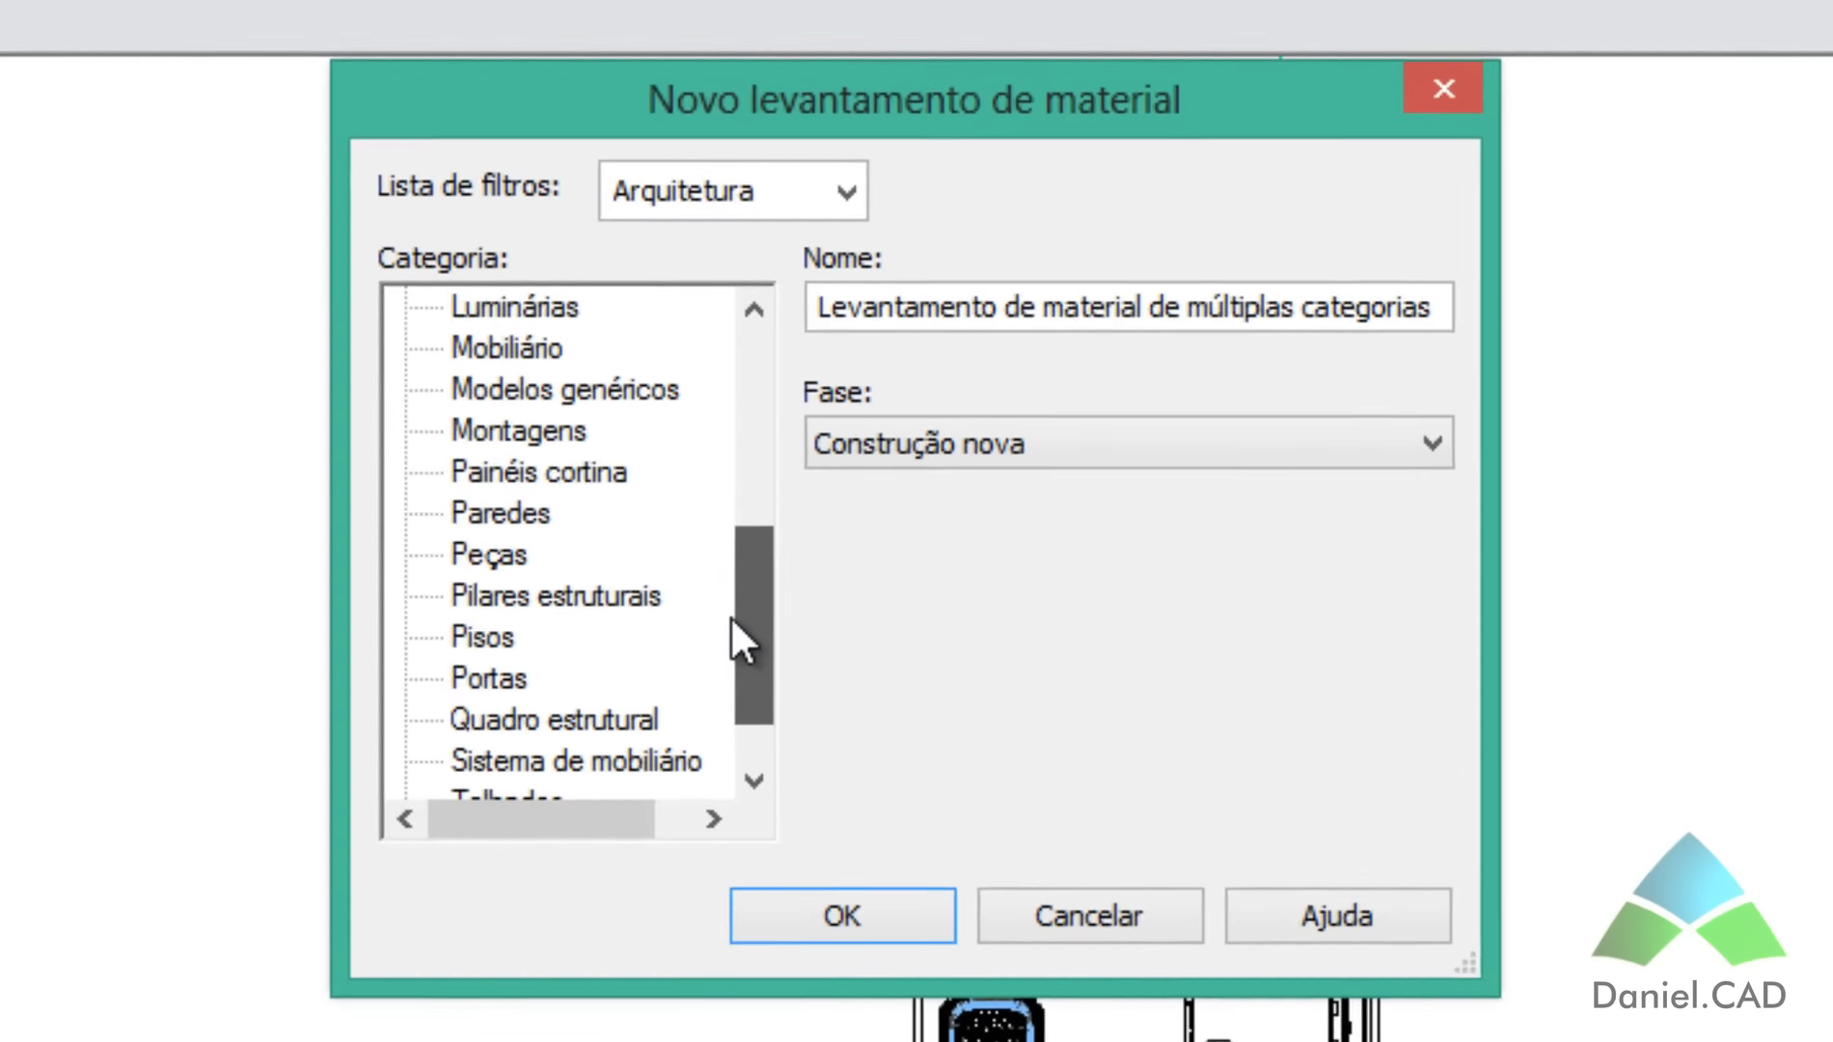
{"action": "left_click_drag", "start_coordinate": [730, 617], "coordinate": [731, 657]}
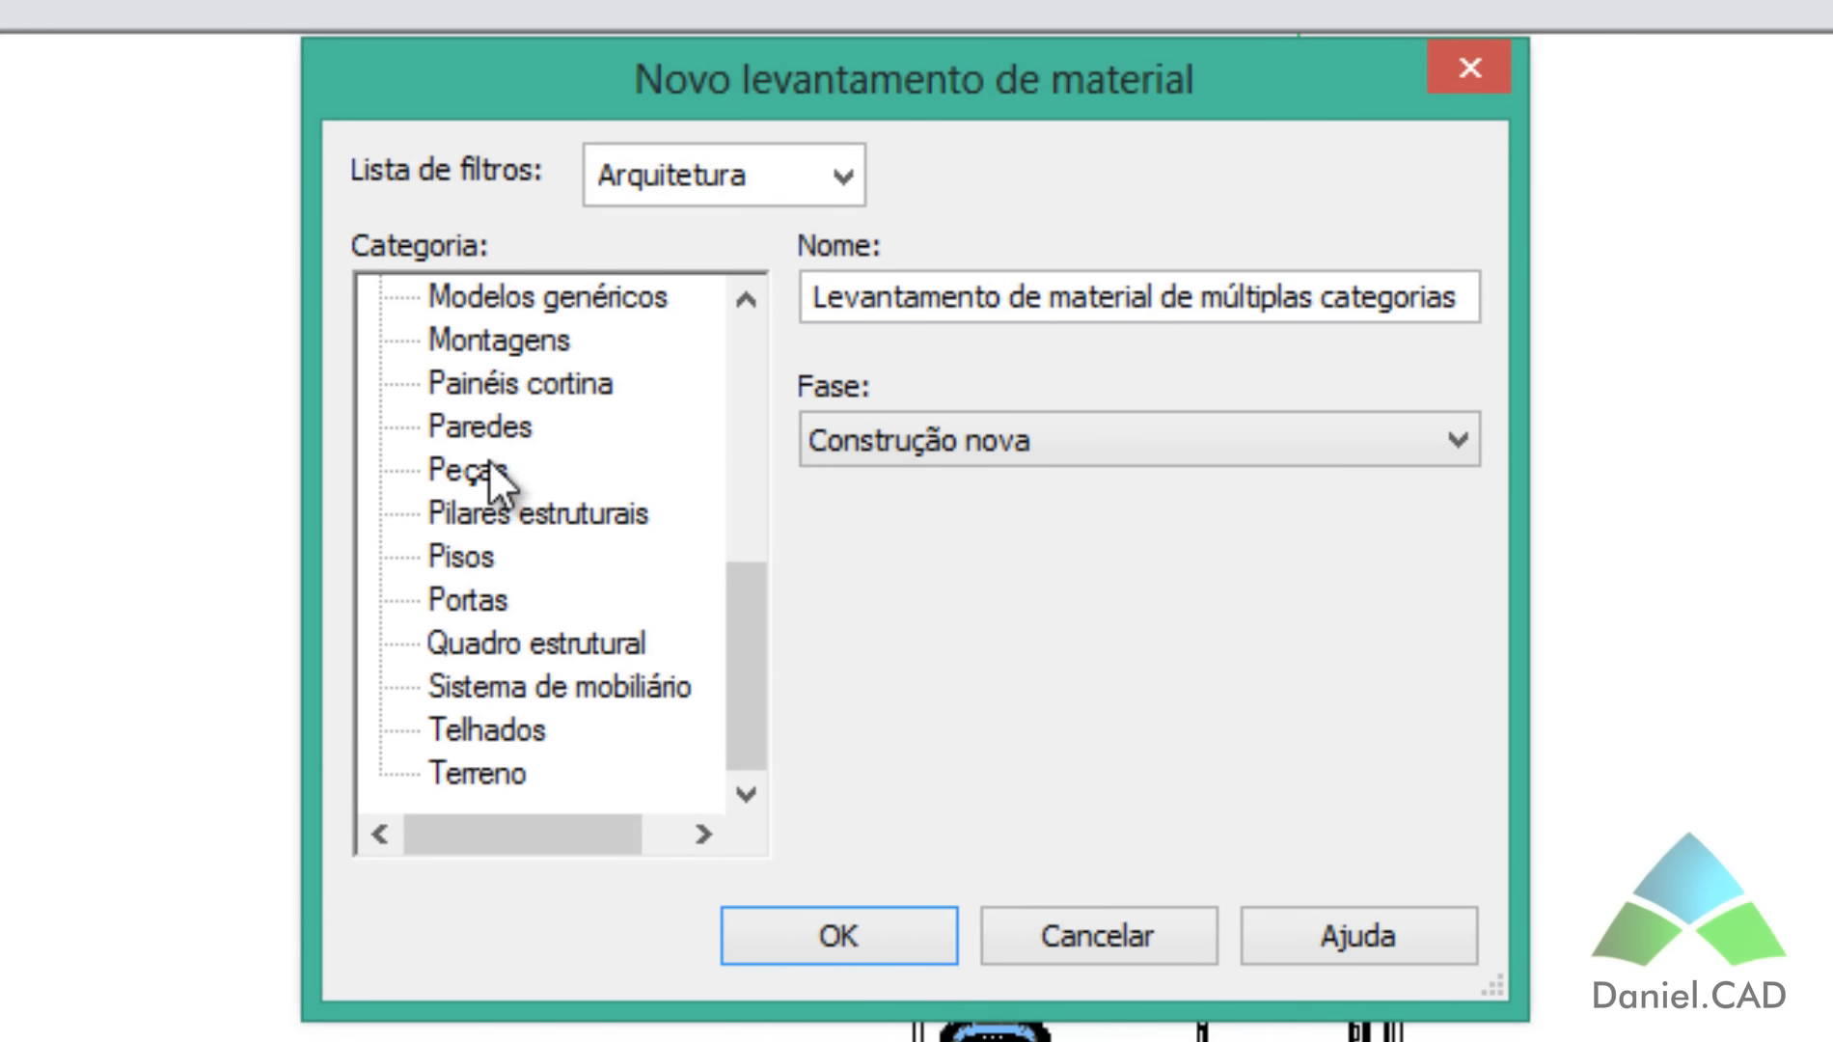
{"action": "left_click", "coordinate": [502, 434]}
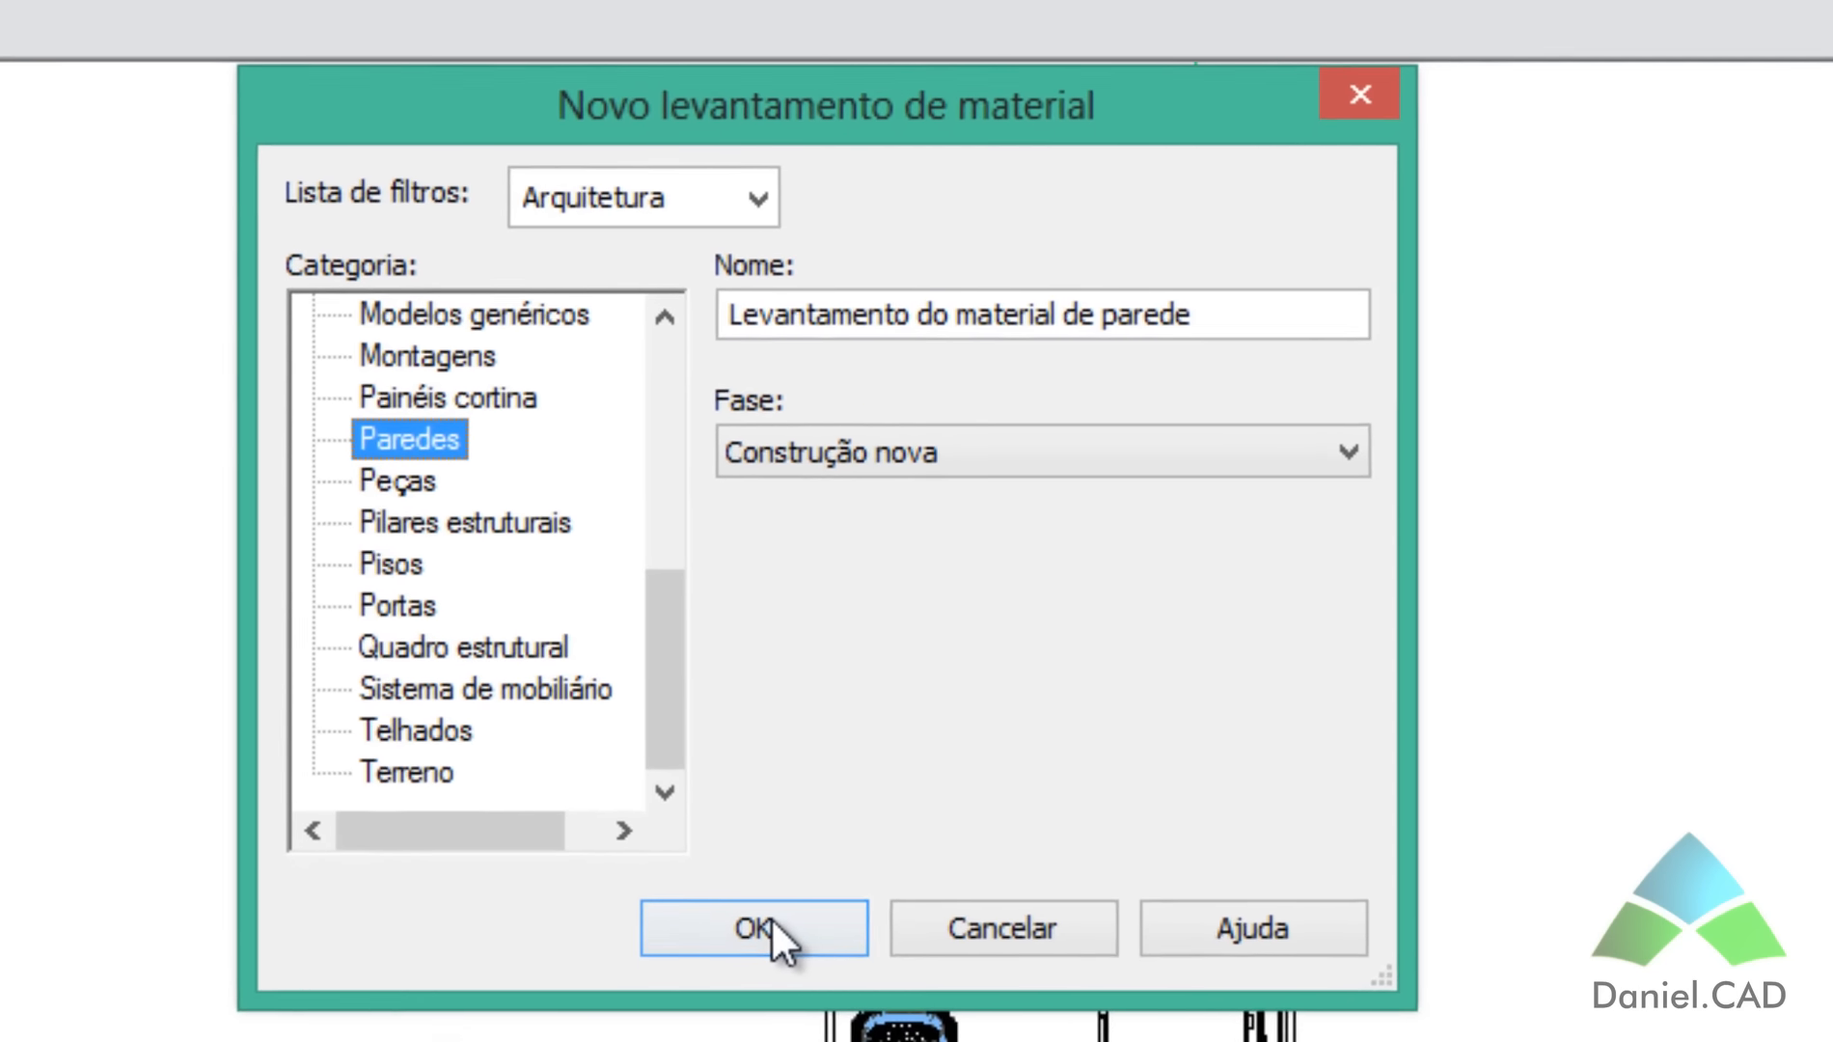
{"action": "left_click", "coordinate": [849, 932]}
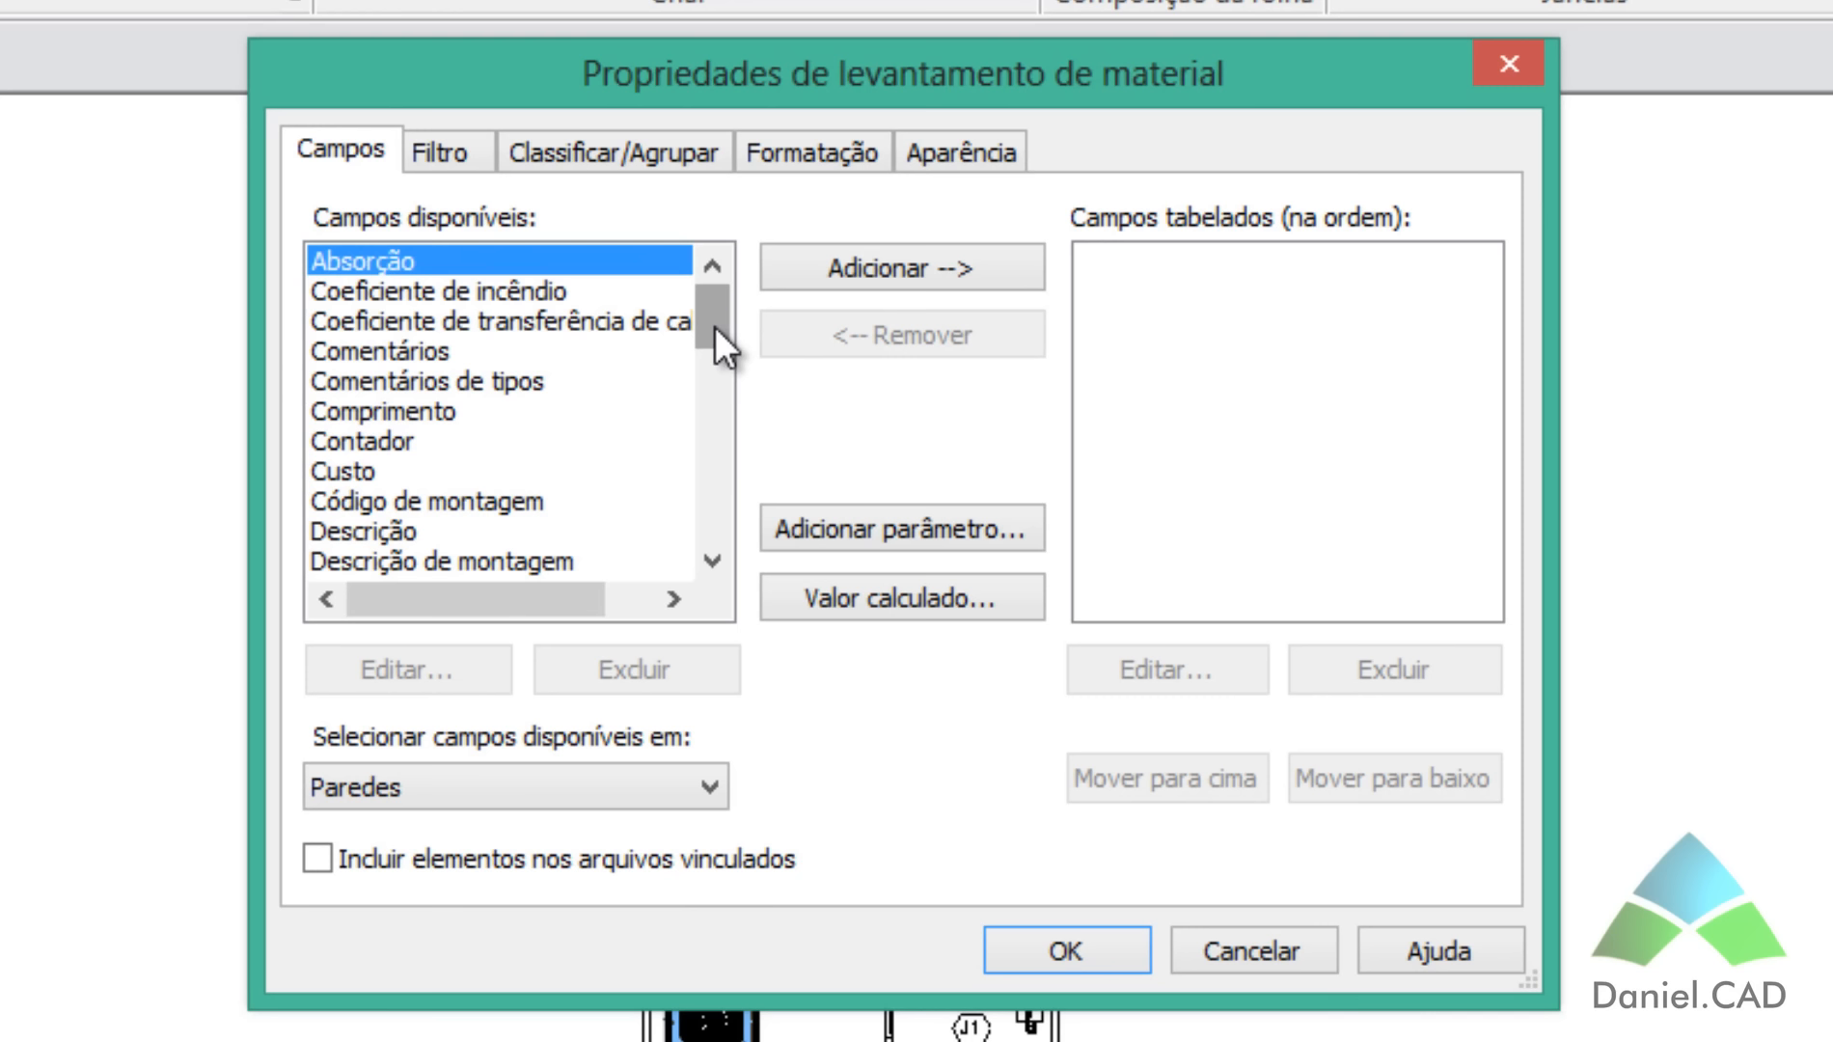
Step: Add the Tipo field to the wall material takeoff's scheduled fields
{"action": "left_click_drag", "start_coordinate": [710, 308], "coordinate": [704, 351]}
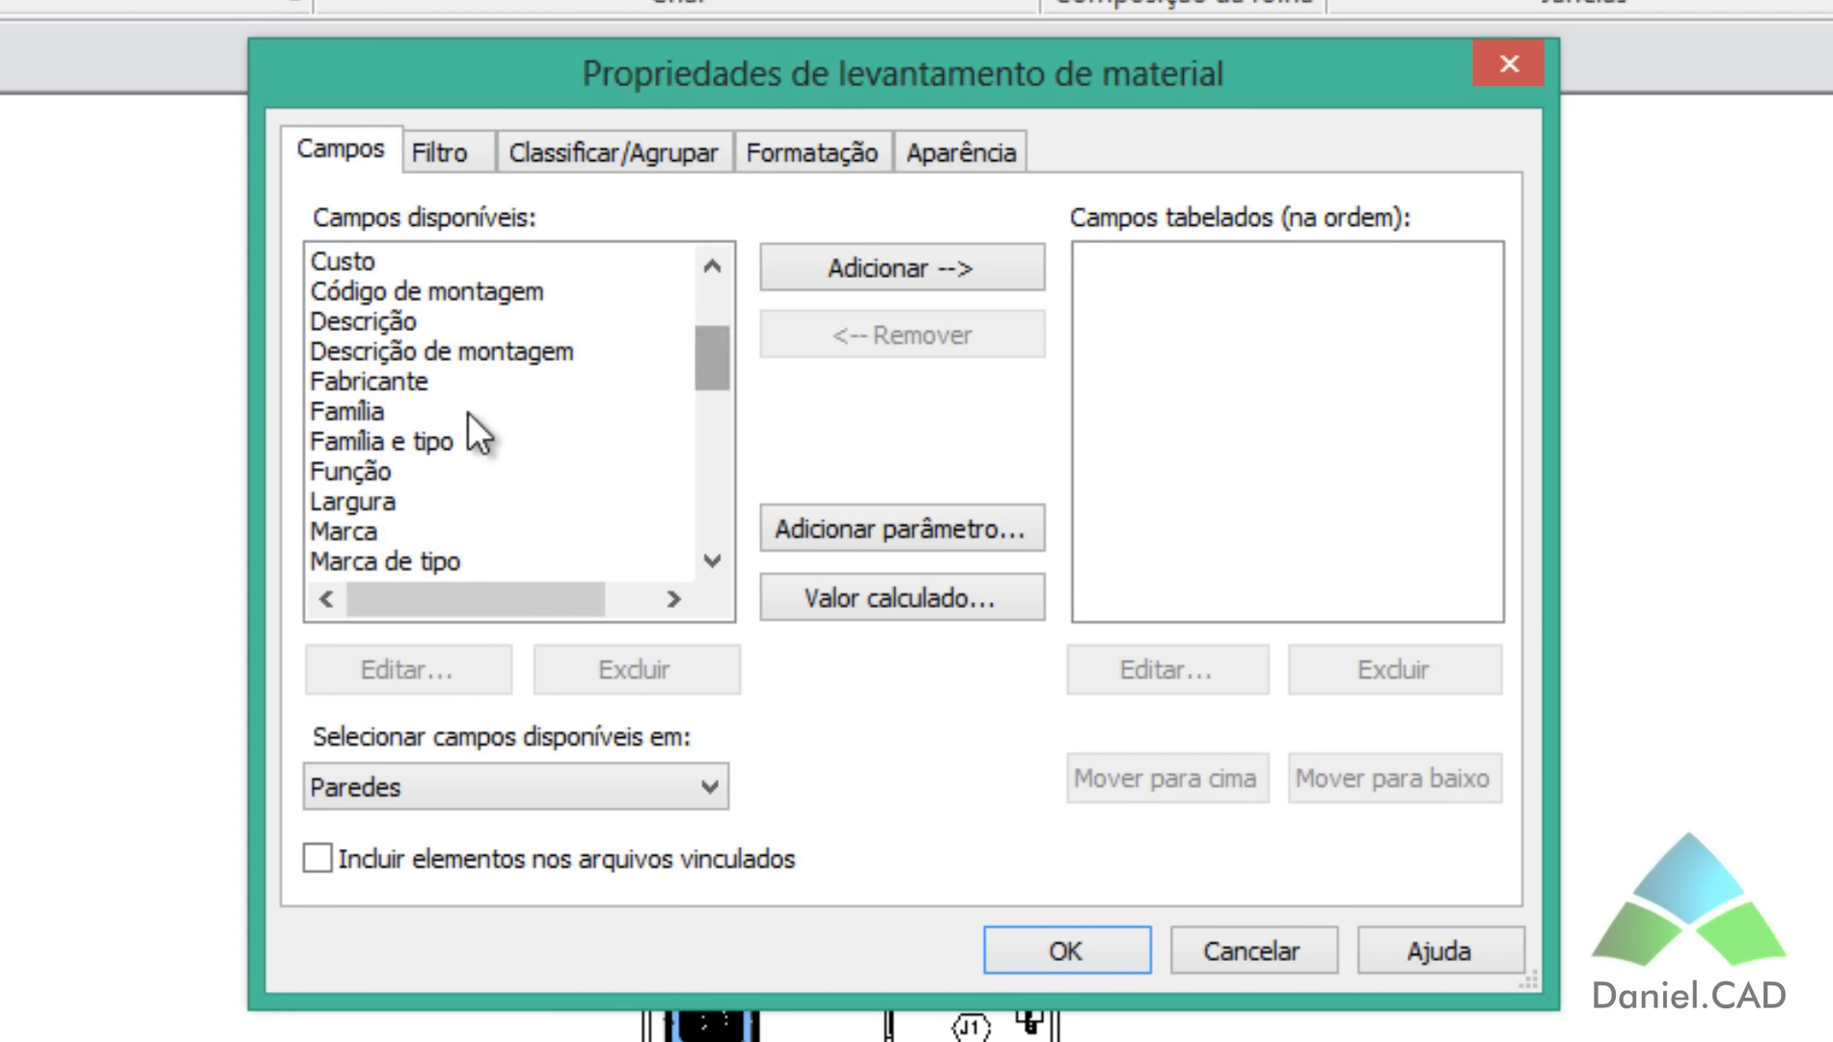
{"action": "left_click", "coordinate": [409, 413]}
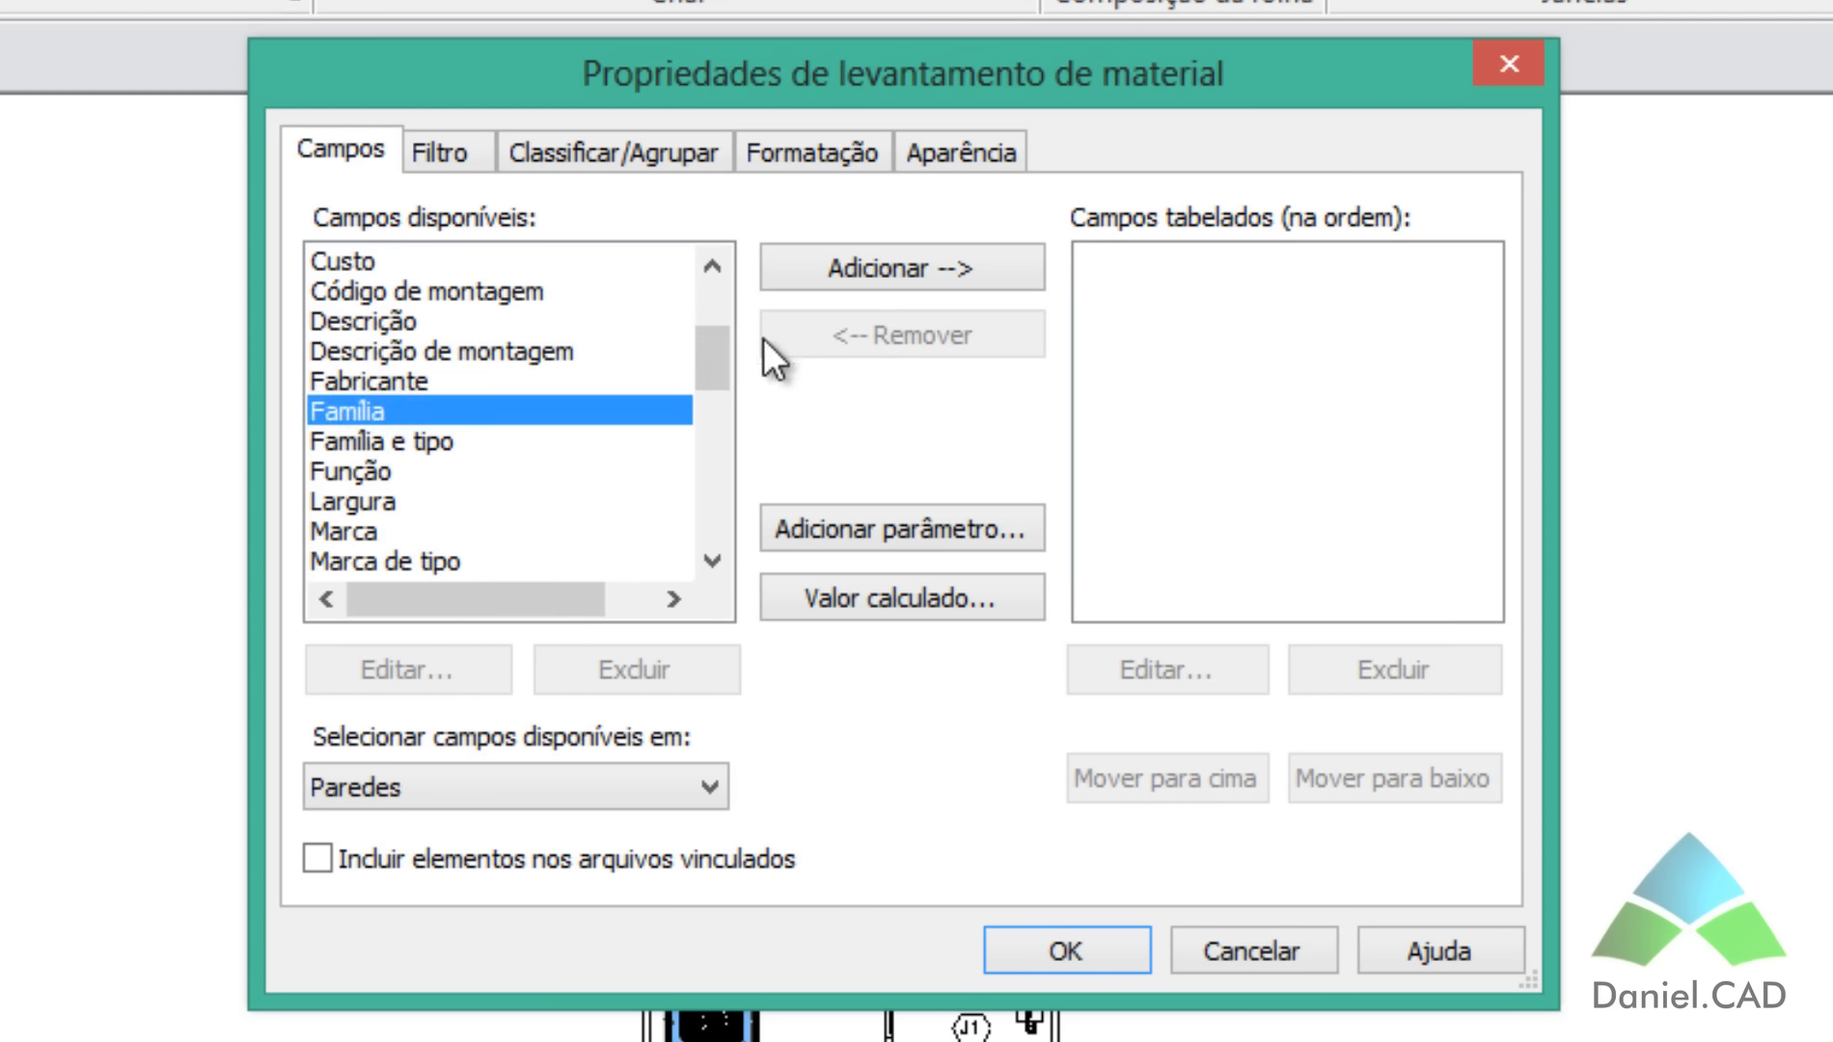
{"action": "left_click_drag", "start_coordinate": [704, 354], "coordinate": [716, 499]}
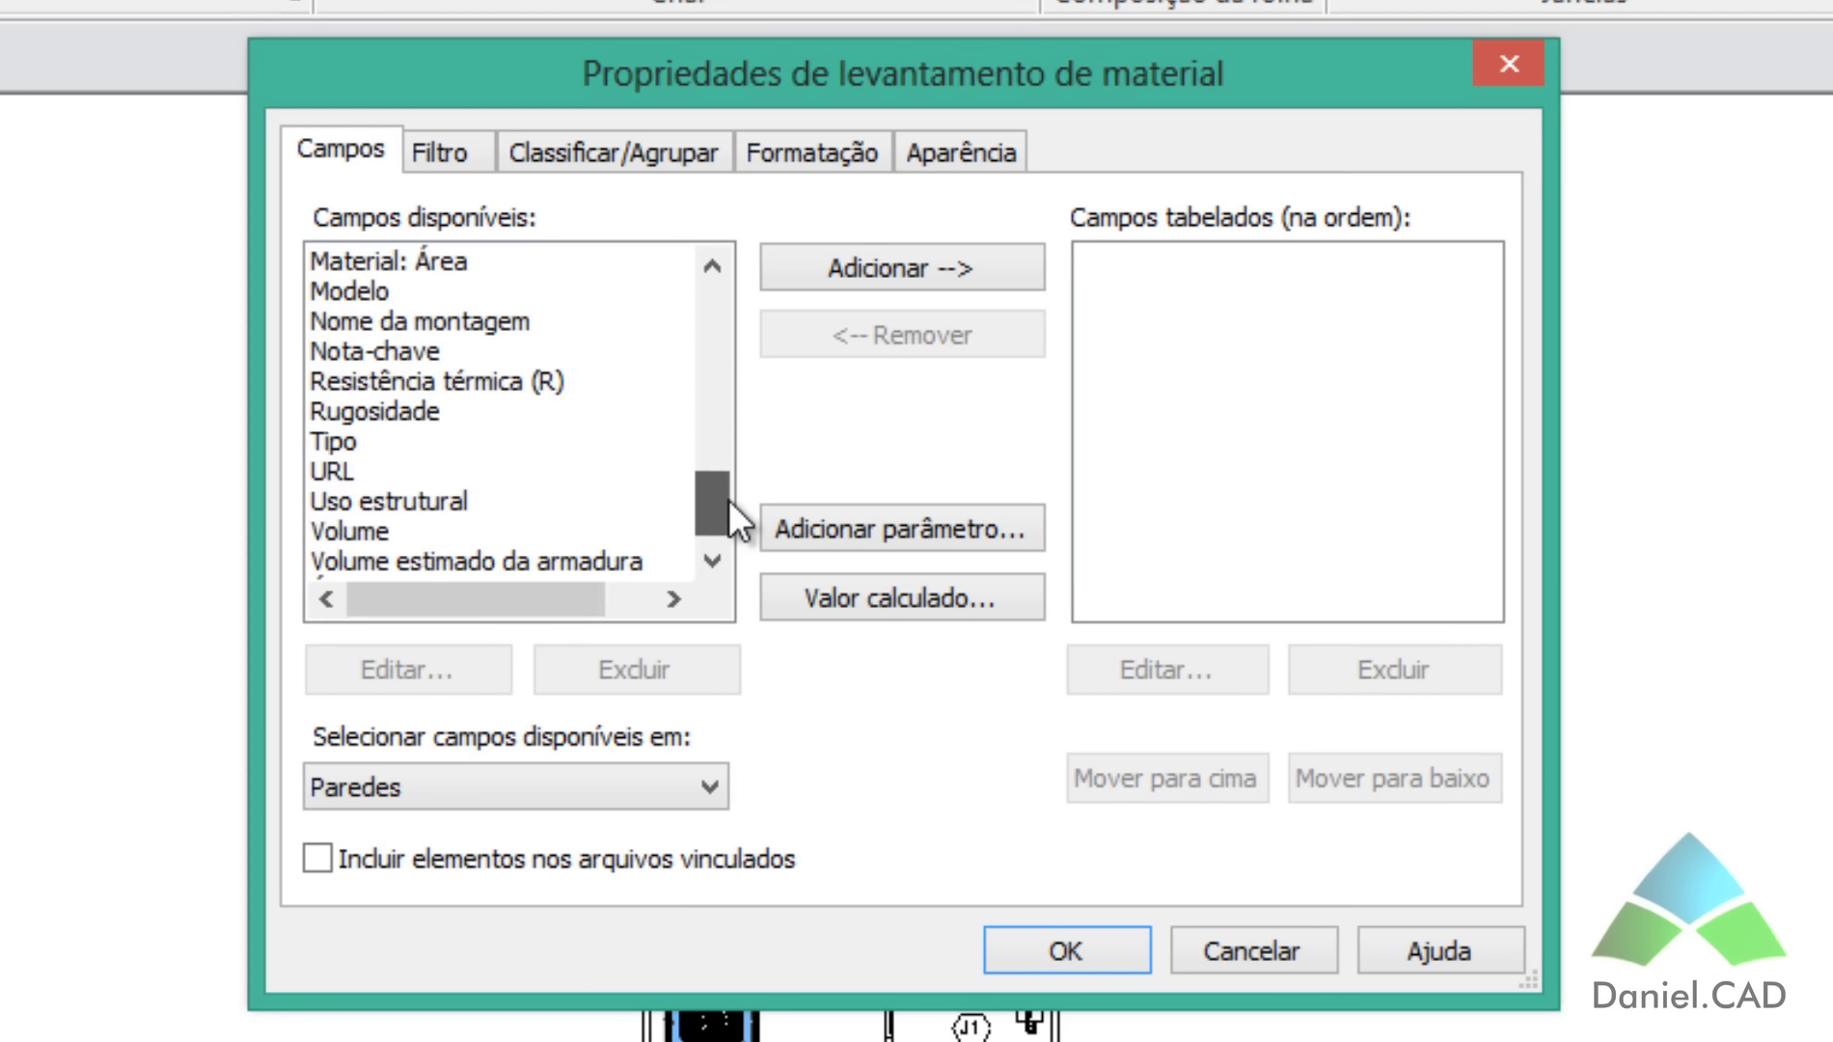
{"action": "left_click", "coordinate": [425, 440]}
{"action": "left_click", "coordinate": [781, 270]}
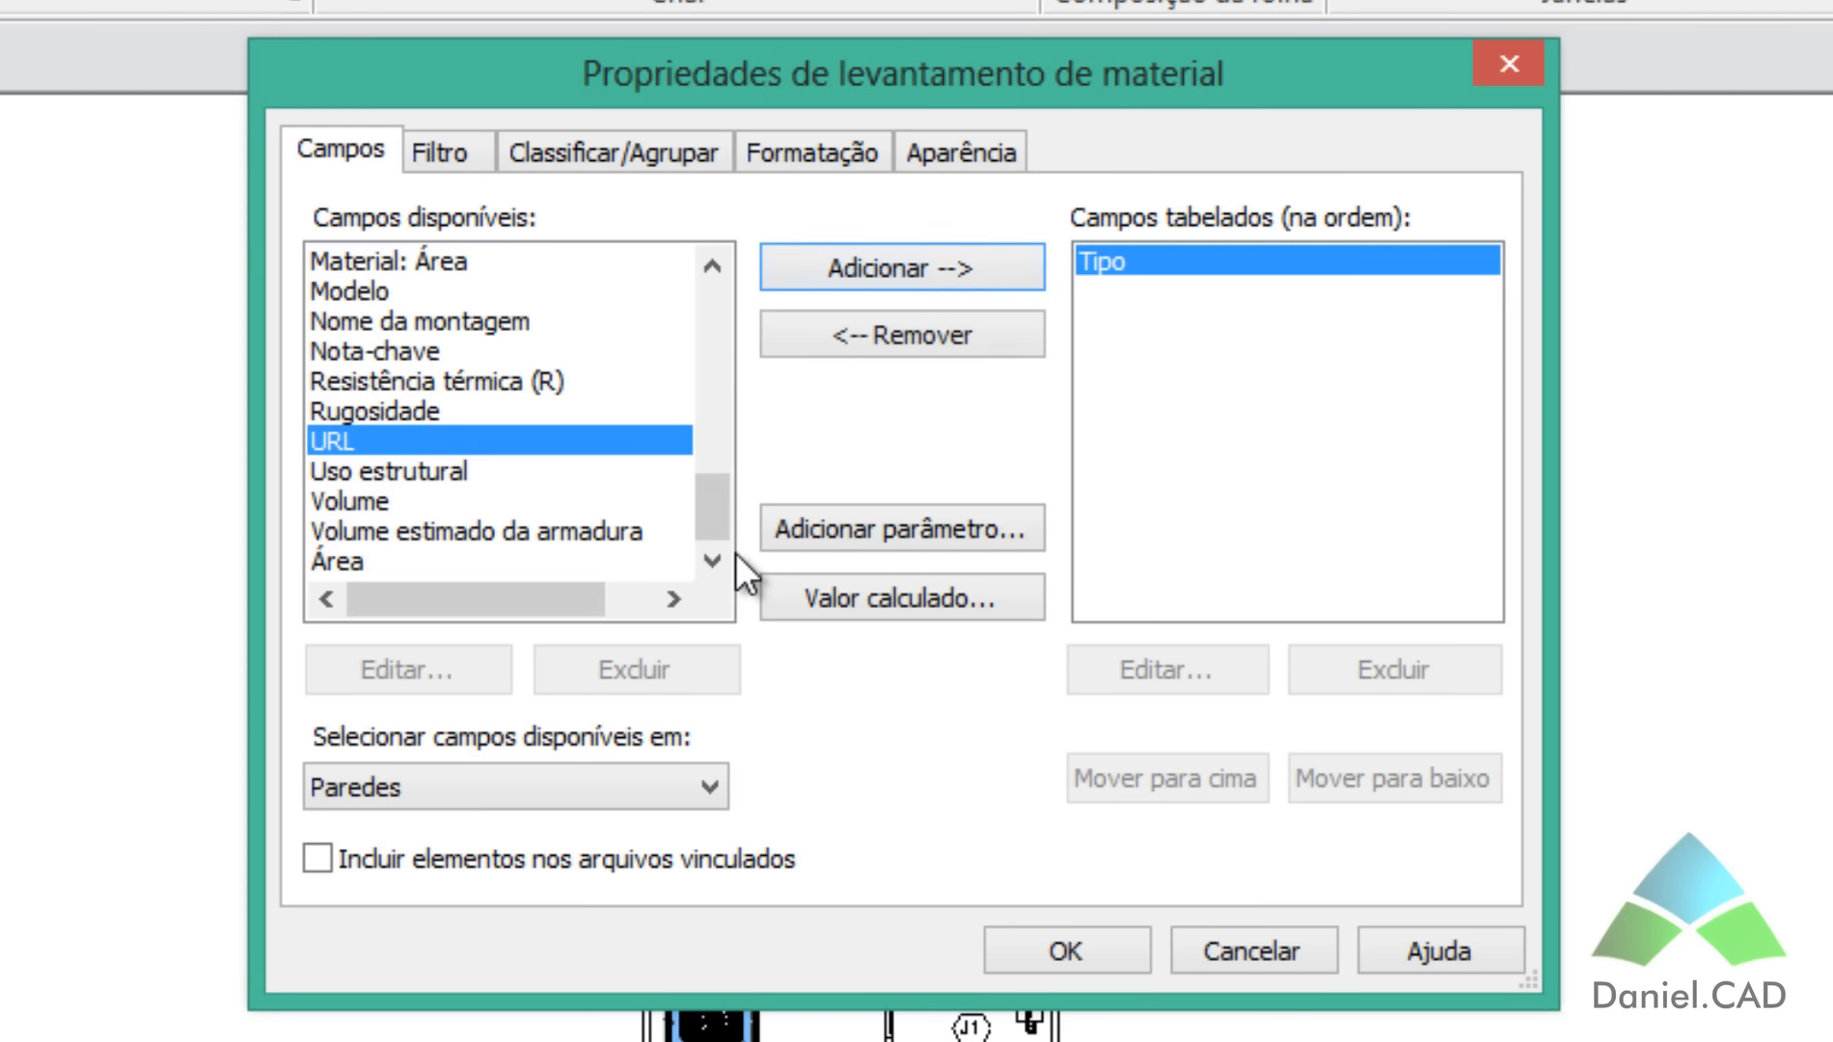
Step: Add the Material: Área and Material: Volume fields to the takeoff, in that order
{"action": "left_click_drag", "start_coordinate": [717, 502], "coordinate": [682, 414]}
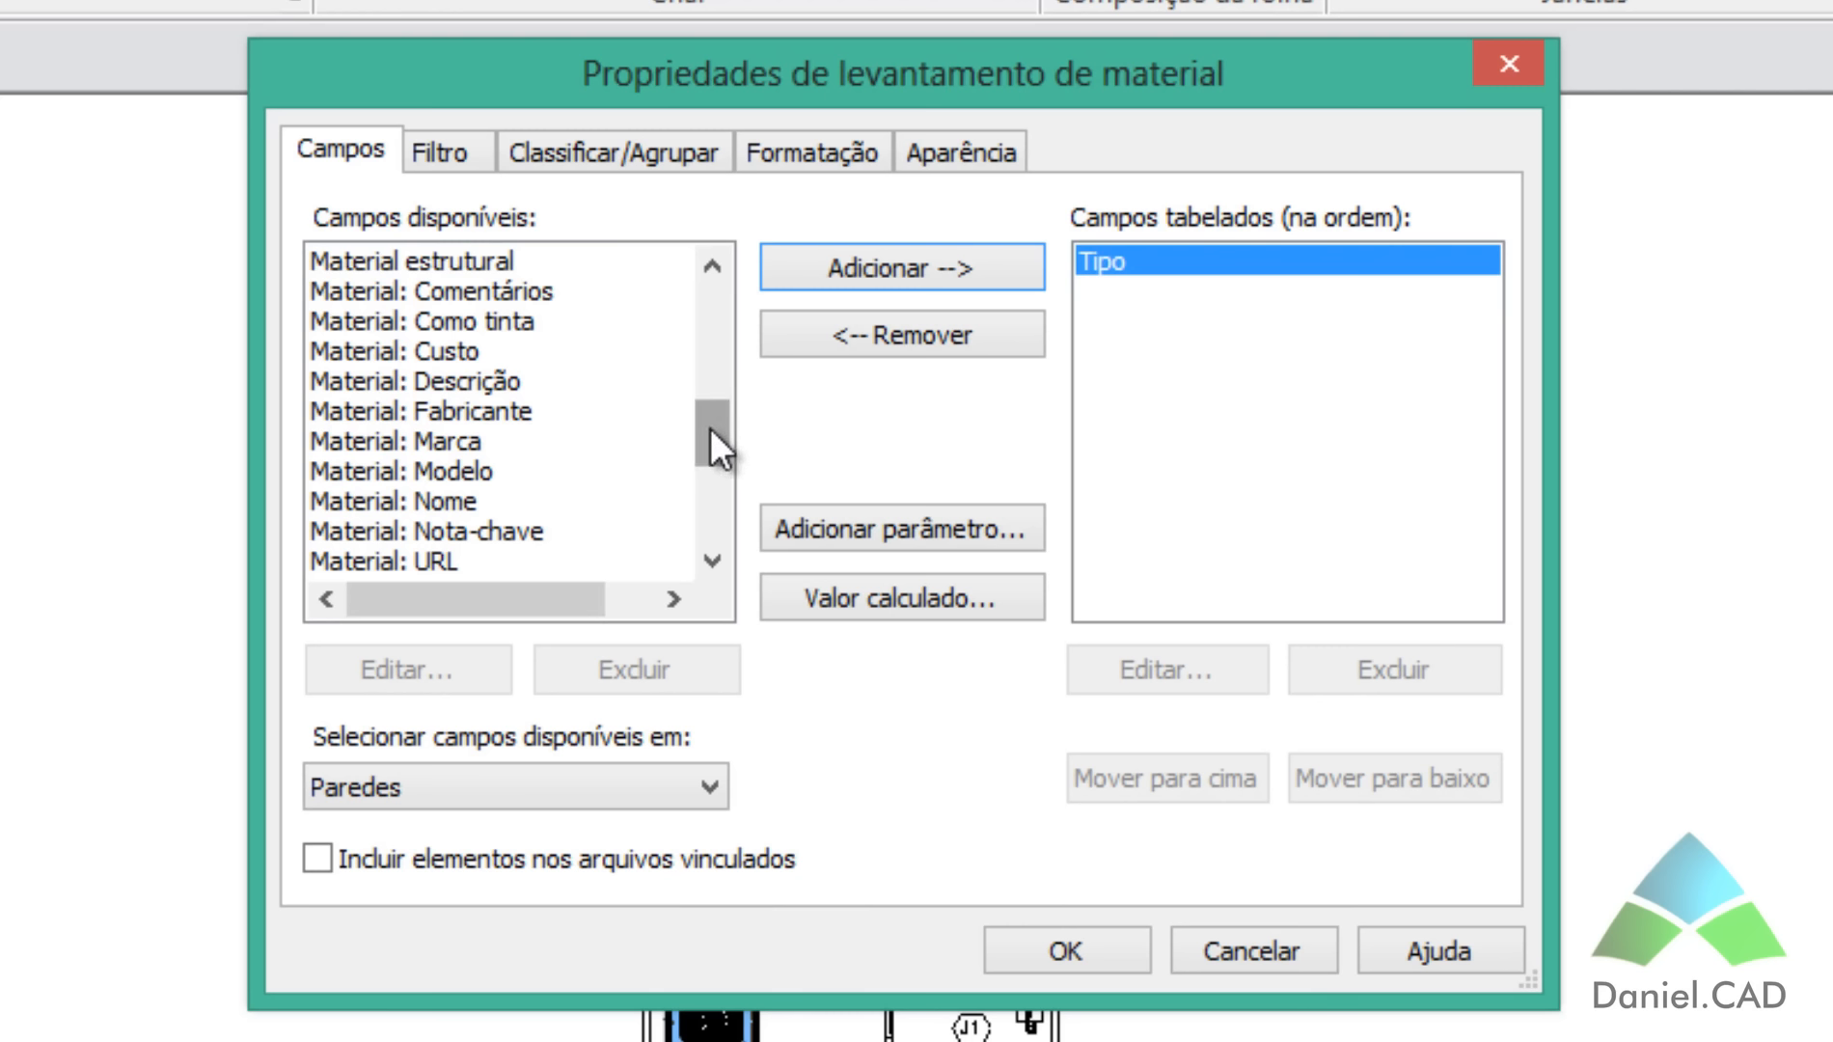
{"action": "left_click_drag", "start_coordinate": [710, 432], "coordinate": [705, 457]}
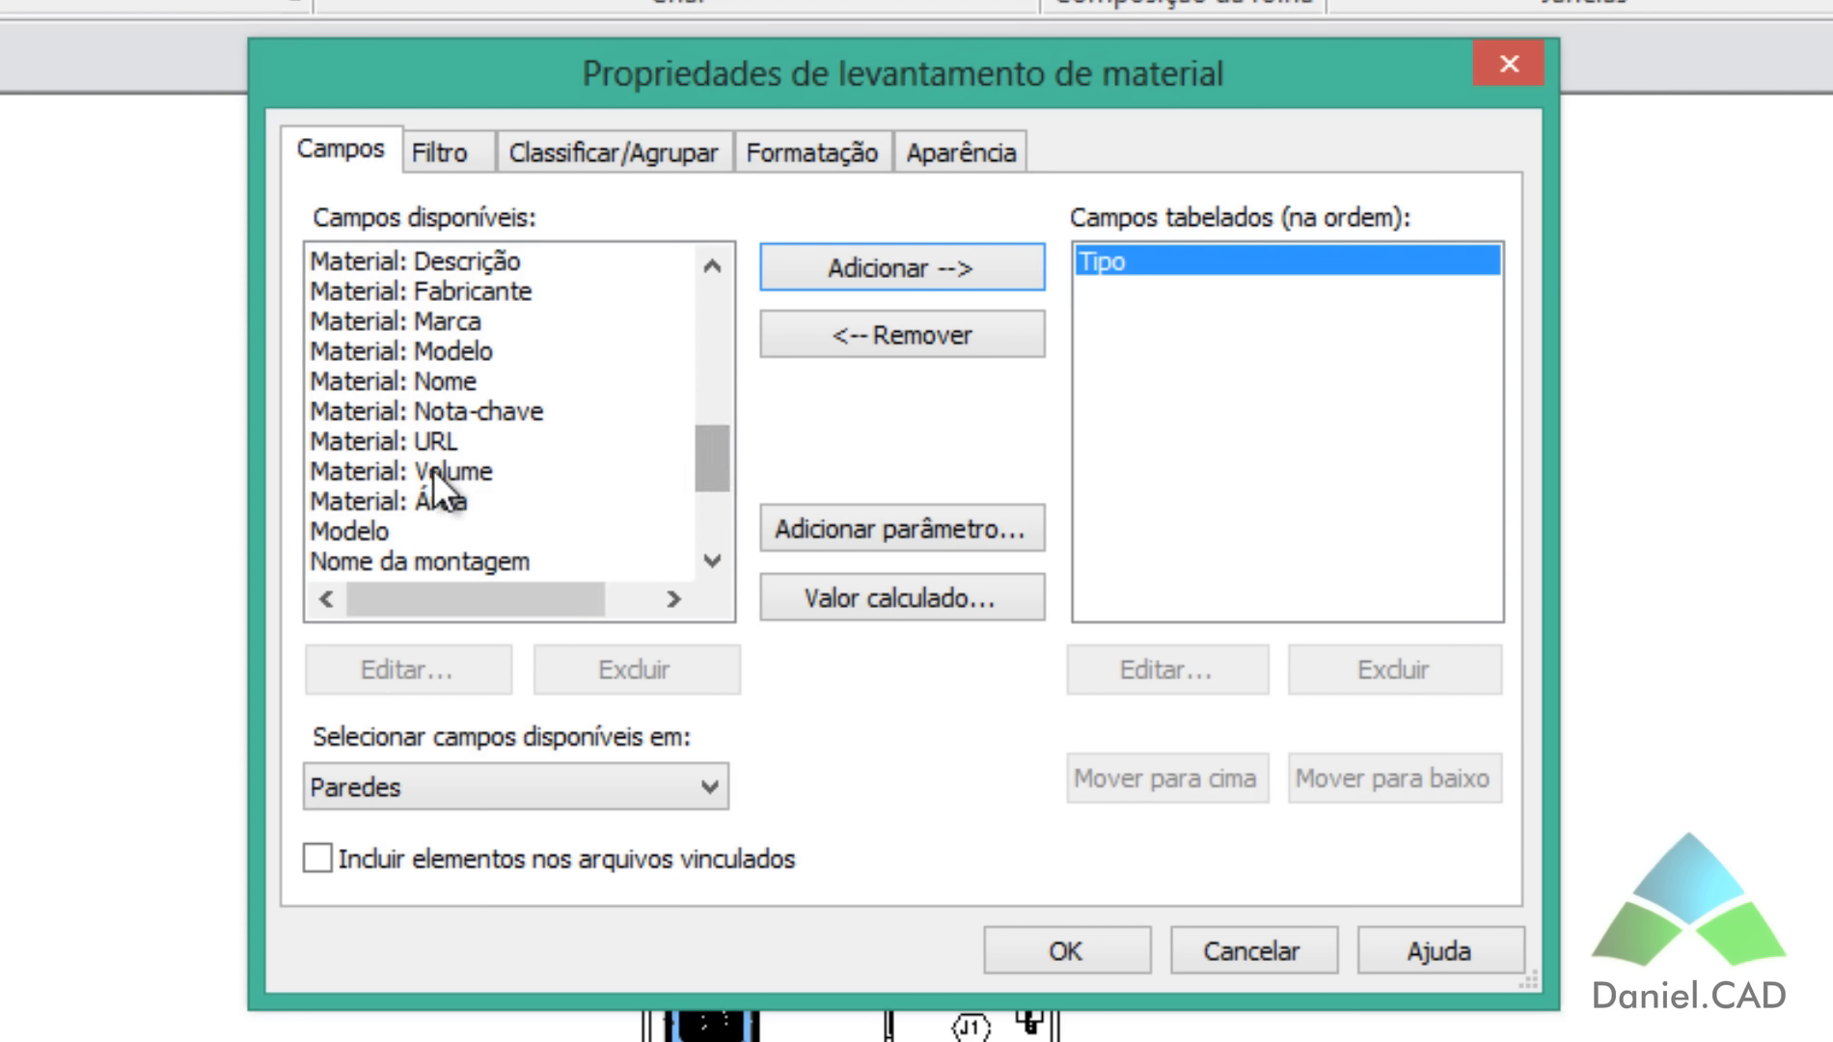
{"action": "left_click", "coordinate": [374, 497]}
{"action": "left_click", "coordinate": [828, 262]}
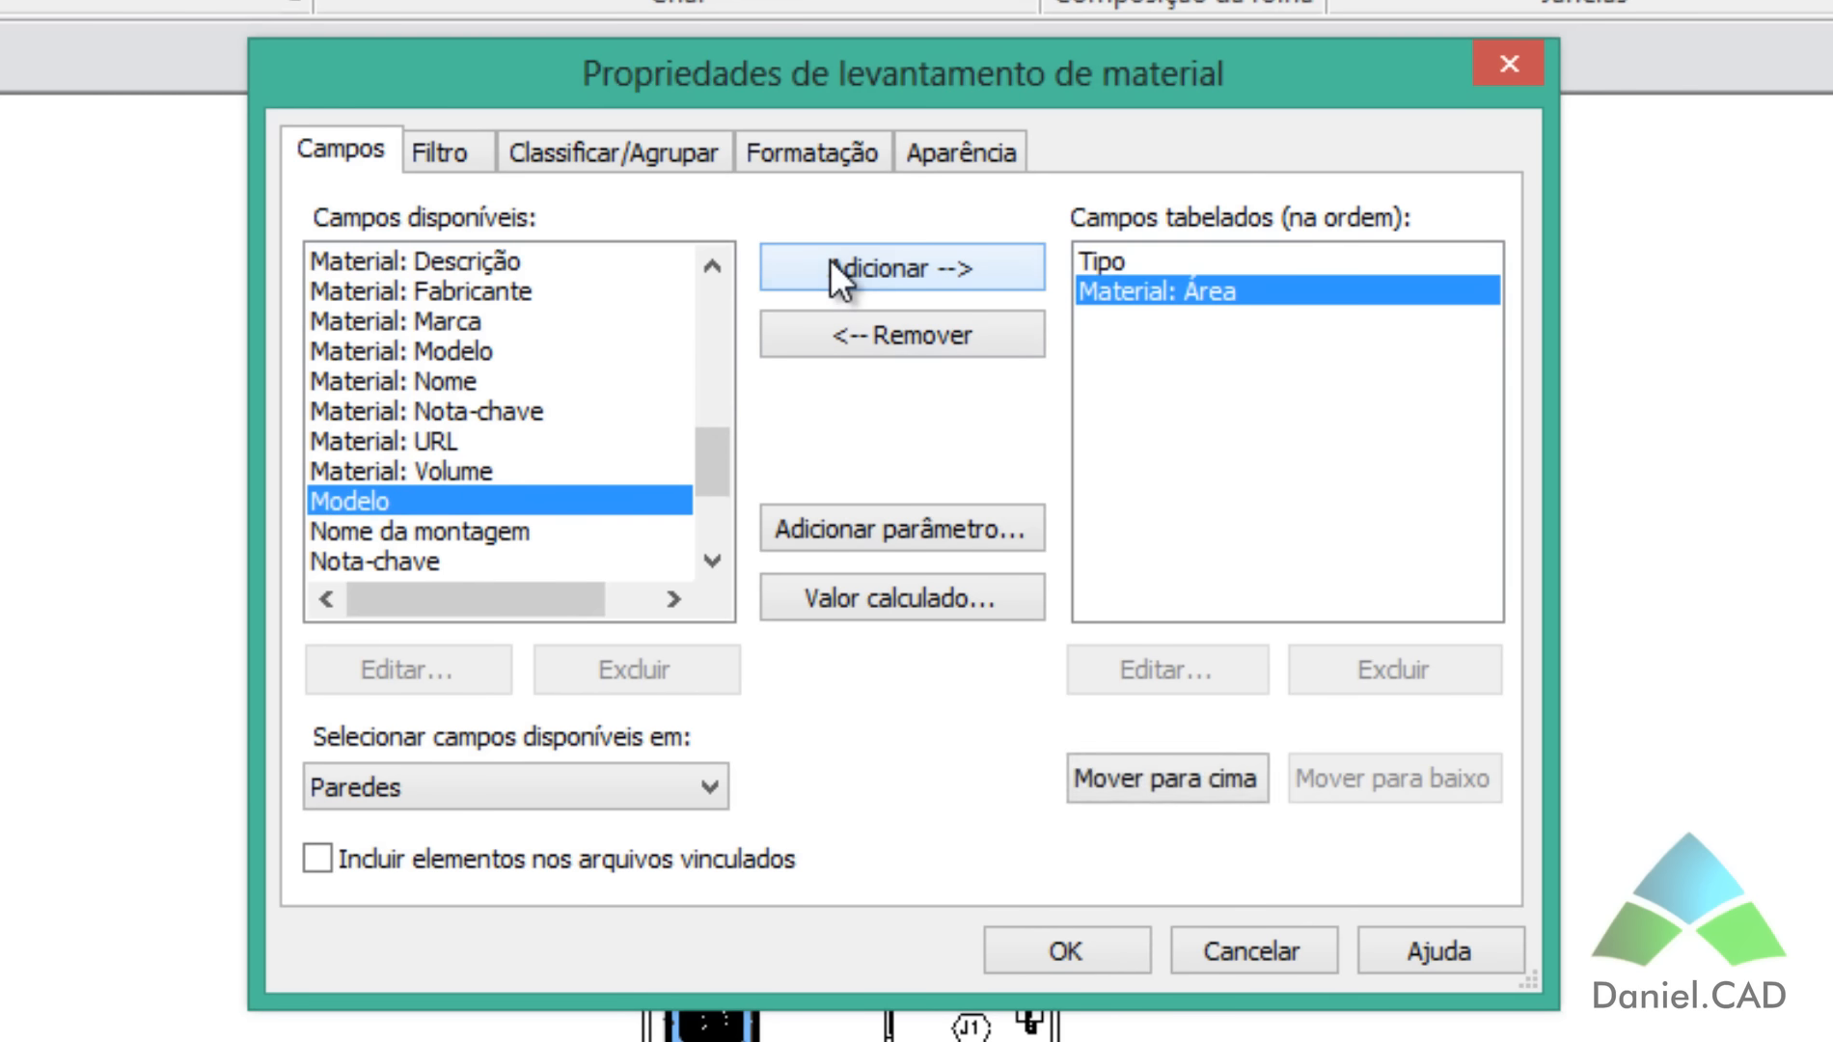
{"action": "left_click", "coordinate": [457, 471]}
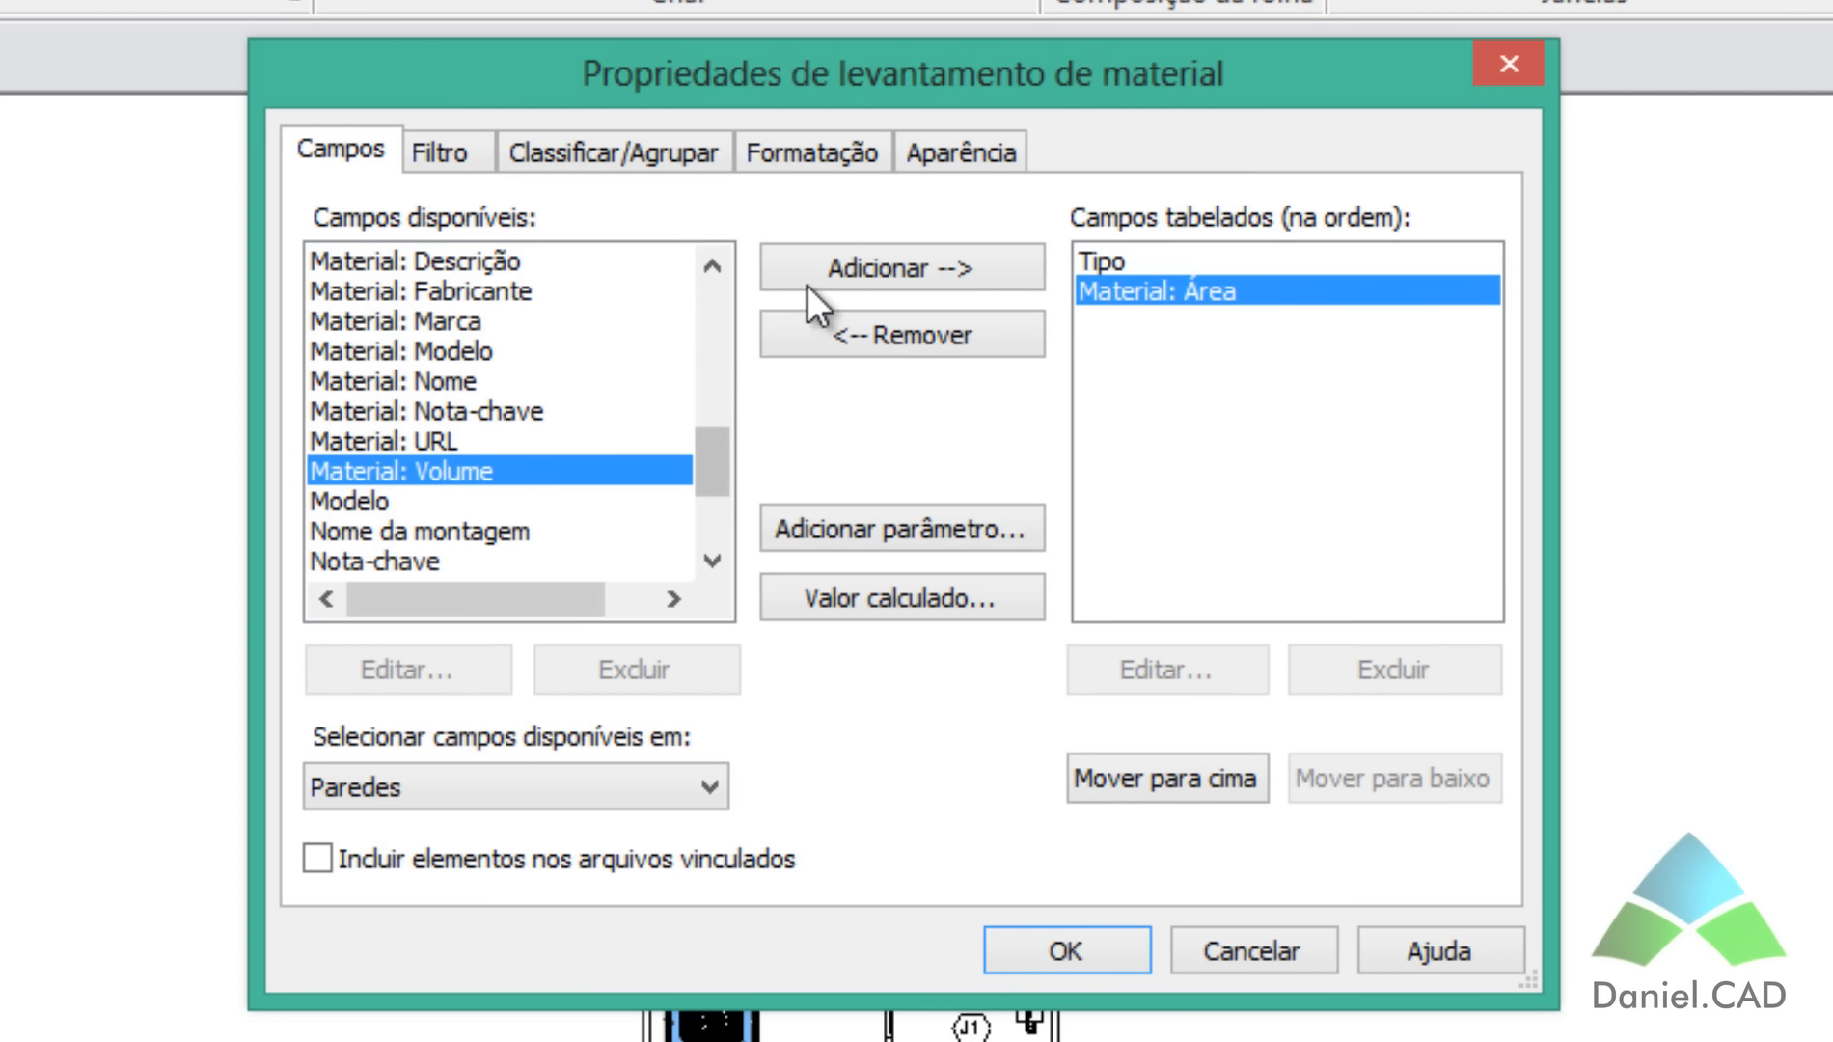
{"action": "left_click", "coordinate": [838, 266]}
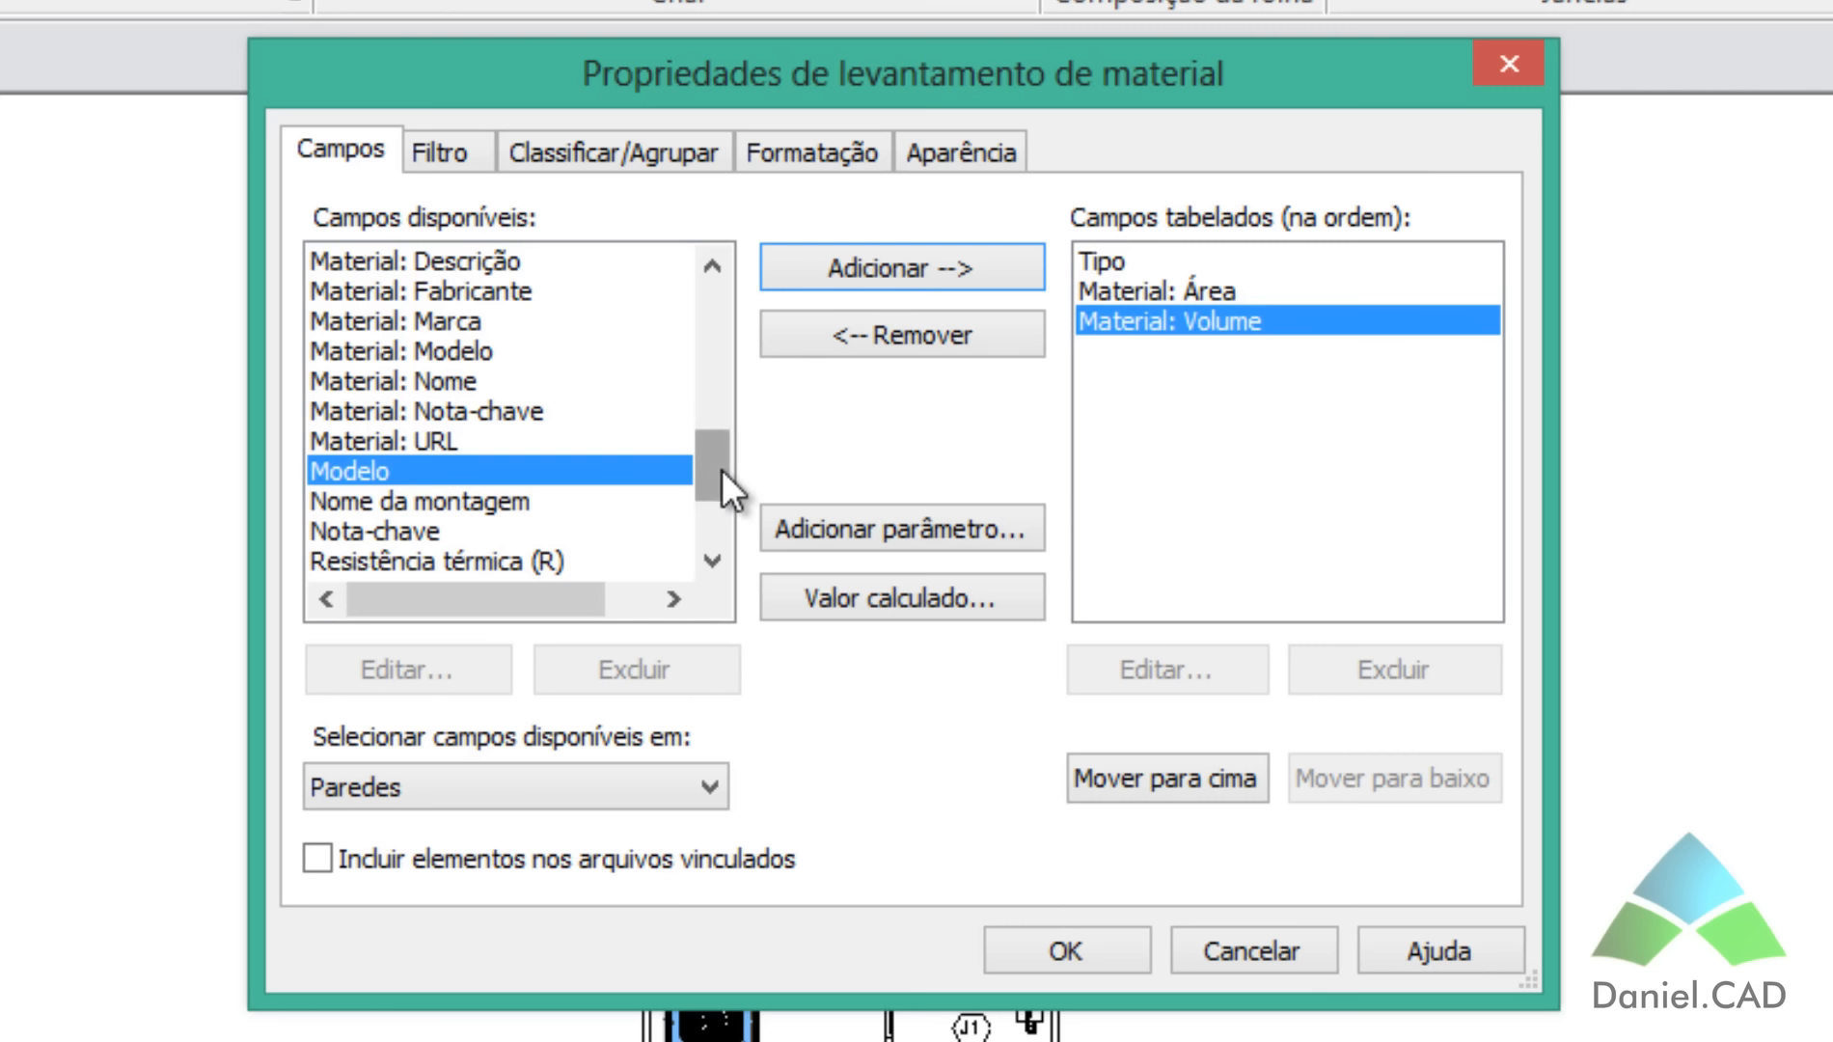
Step: Add the Material: Custo field to the takeoff and go through the scheduled fields
{"action": "left_click_drag", "start_coordinate": [721, 468], "coordinate": [718, 445]}
{"action": "left_click", "coordinate": [474, 346]}
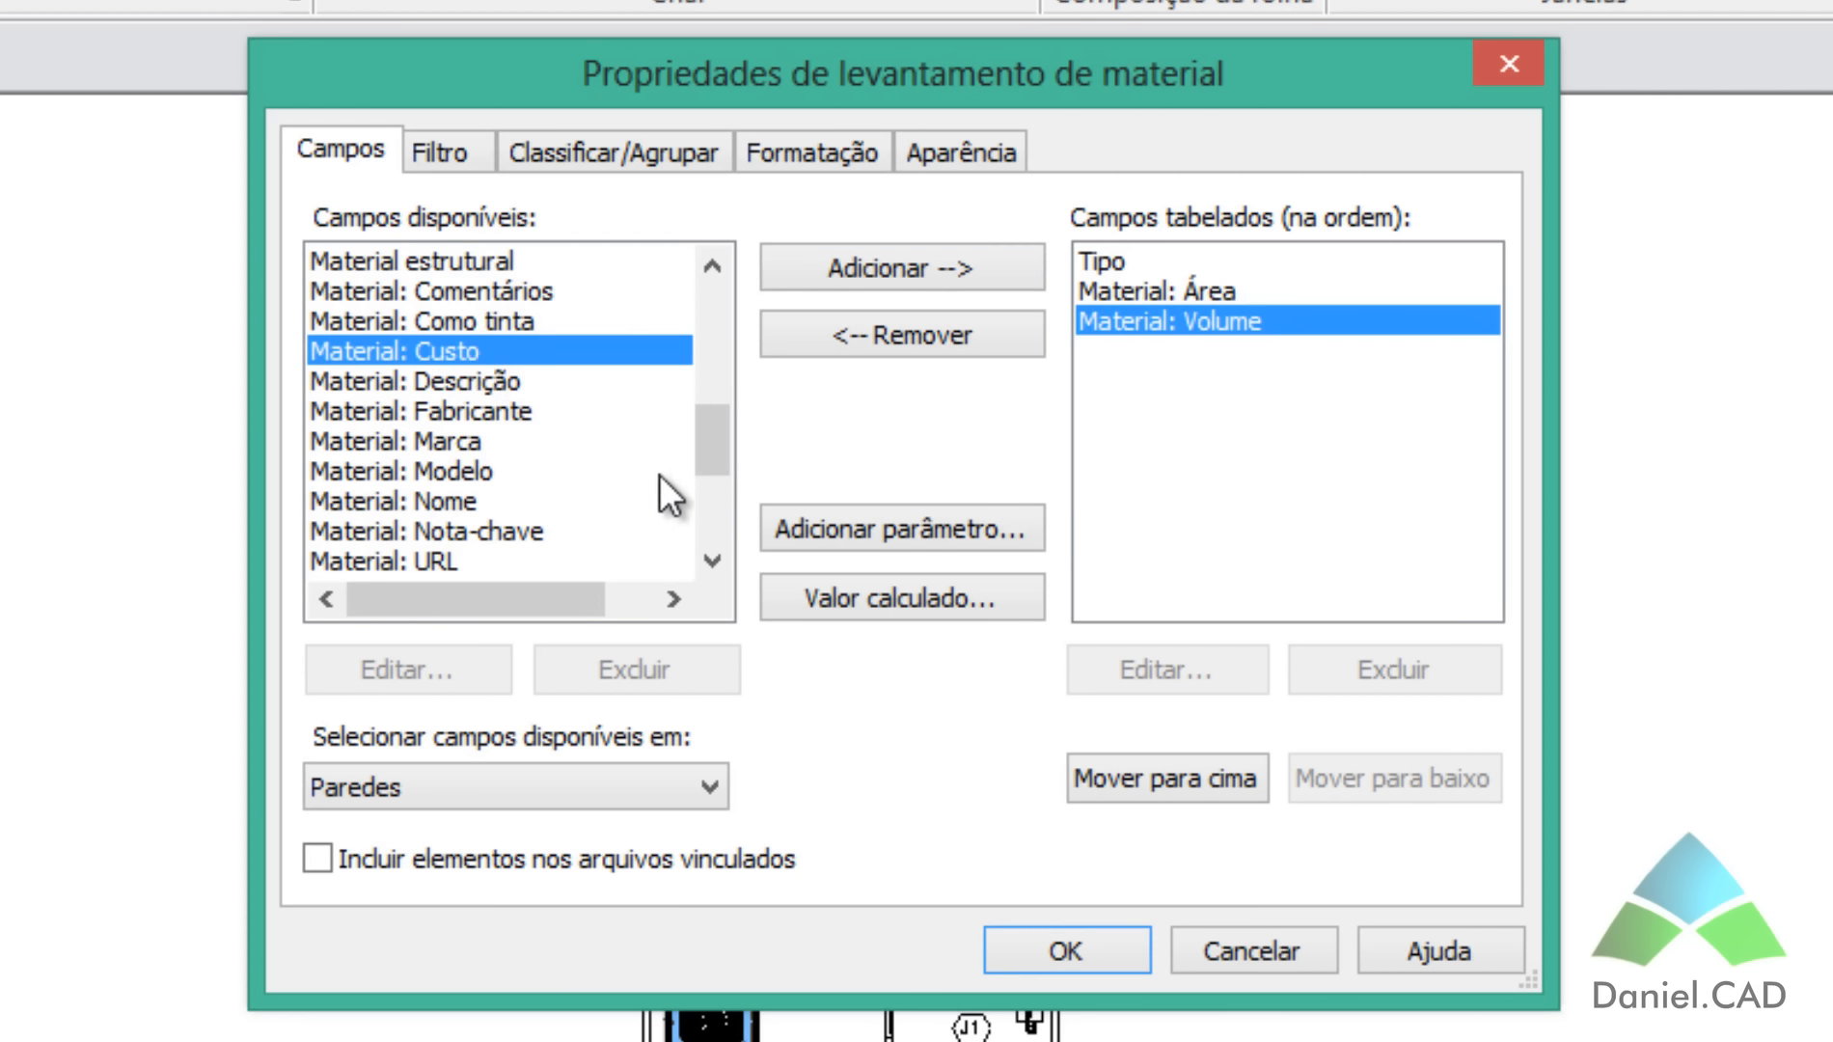
{"action": "left_click", "coordinate": [858, 267]}
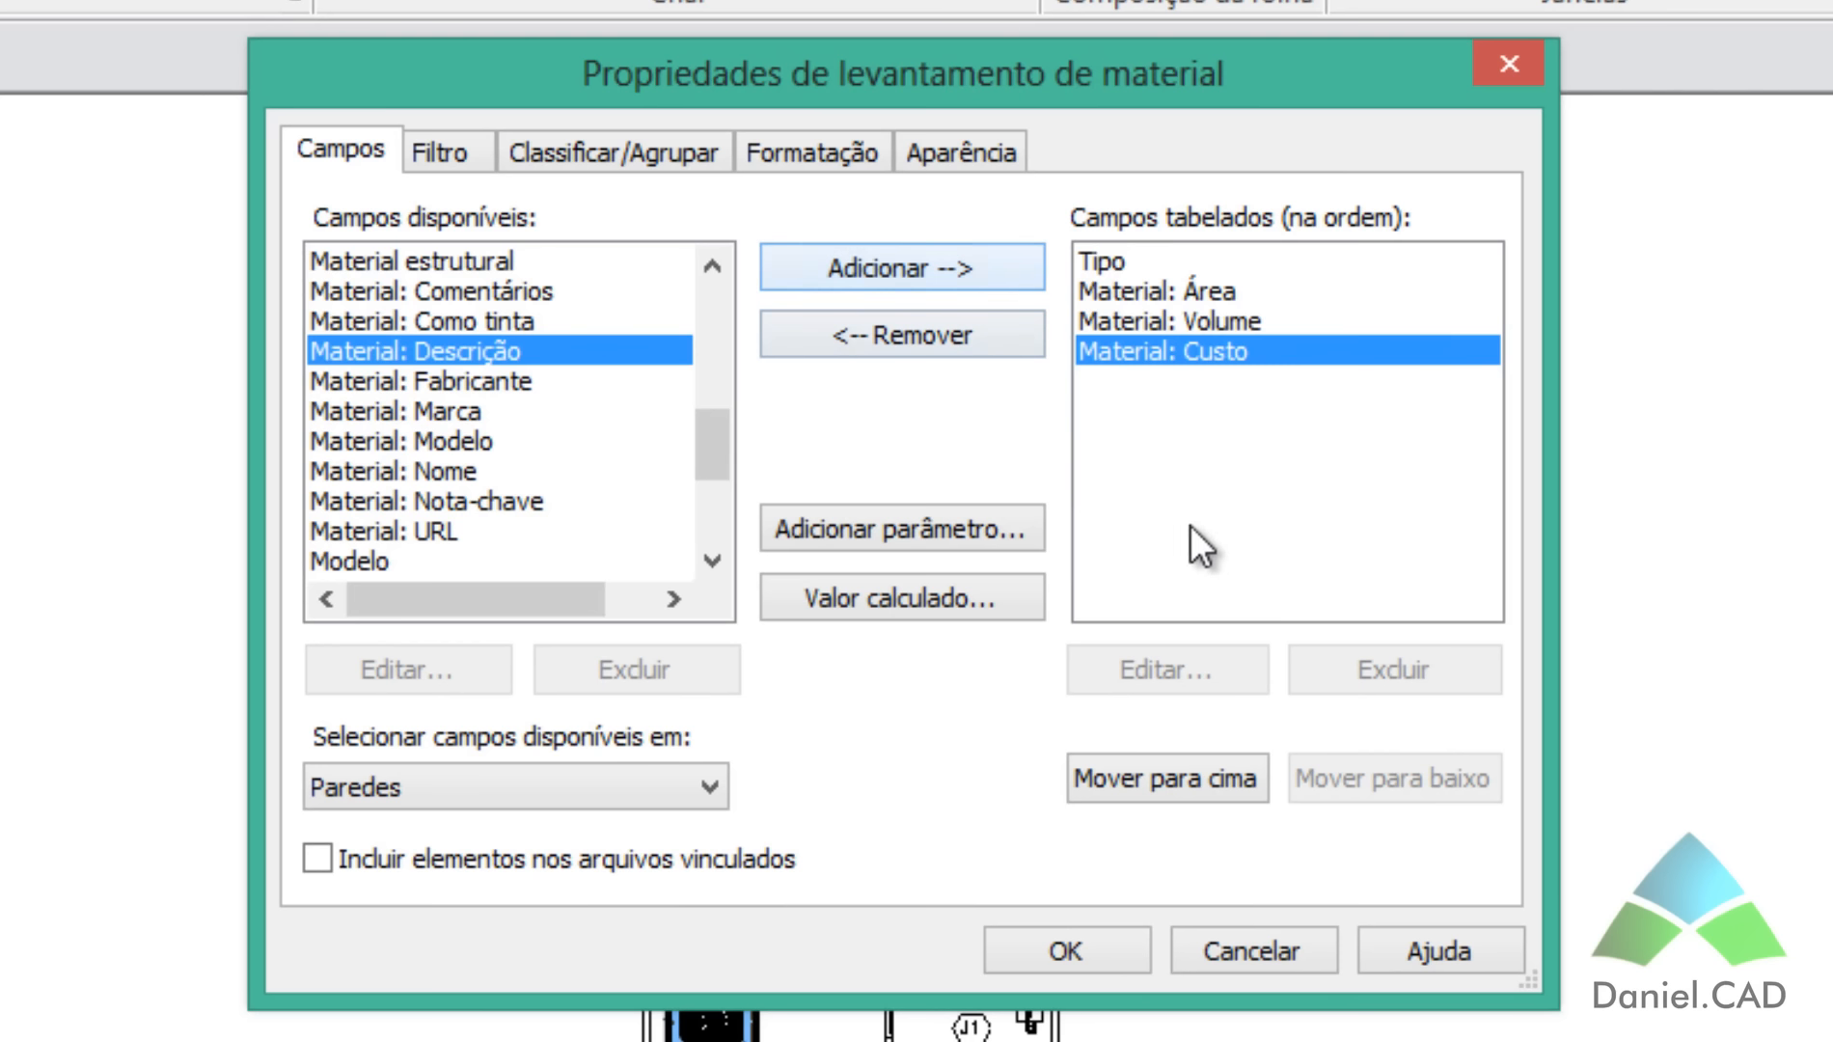
{"action": "left_click", "coordinate": [1112, 258]}
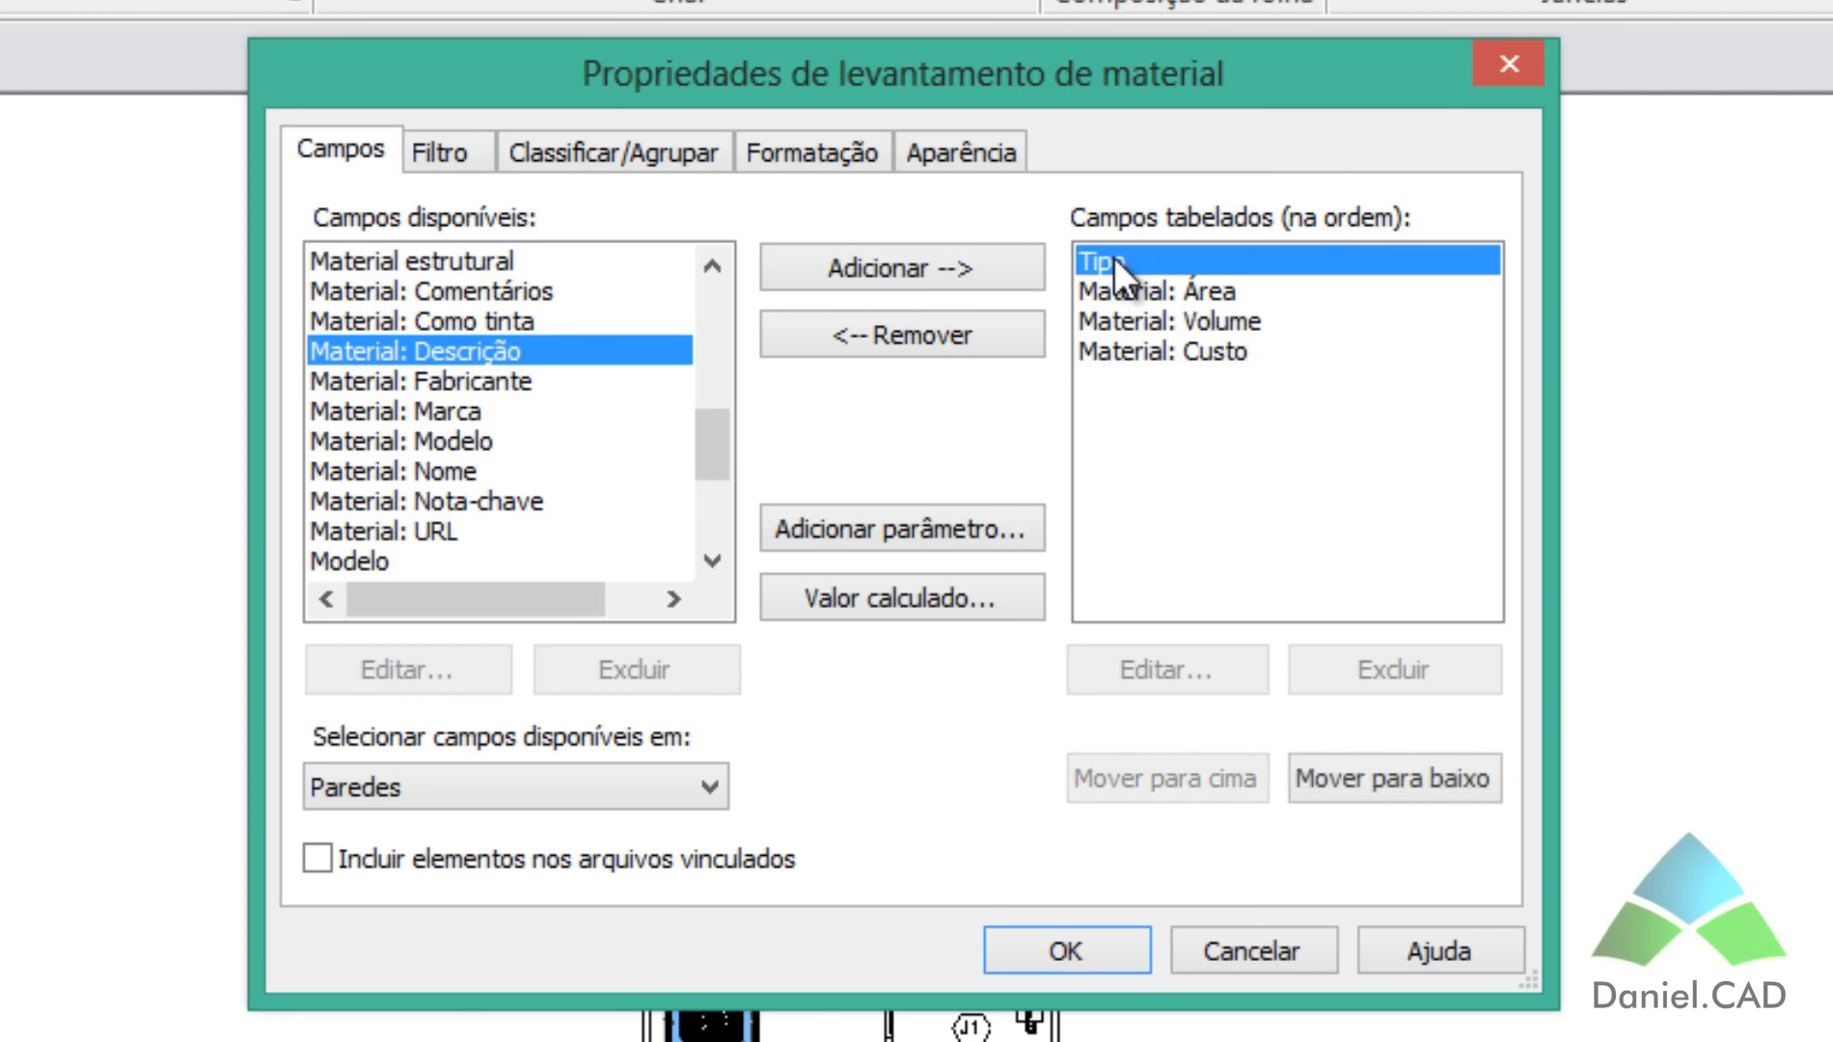
{"action": "left_click", "coordinate": [1146, 289]}
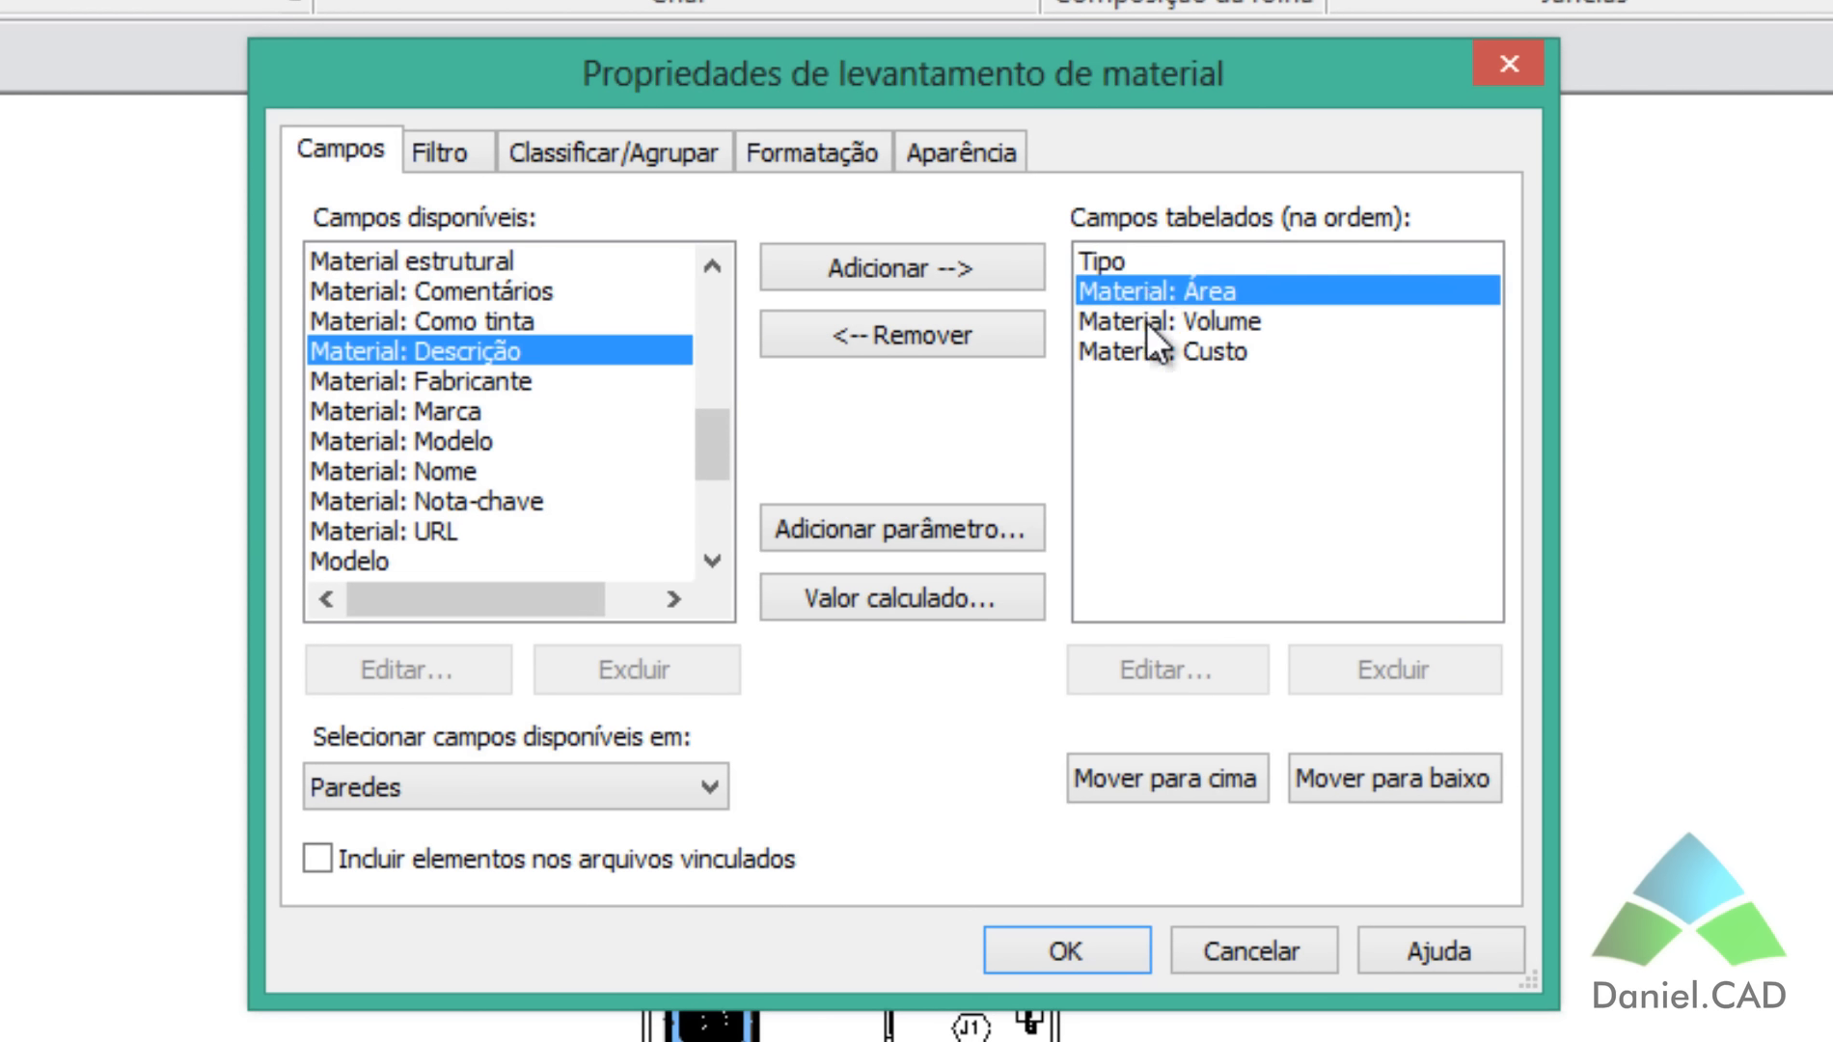
{"action": "left_click", "coordinate": [1146, 320]}
{"action": "left_click", "coordinate": [1141, 349]}
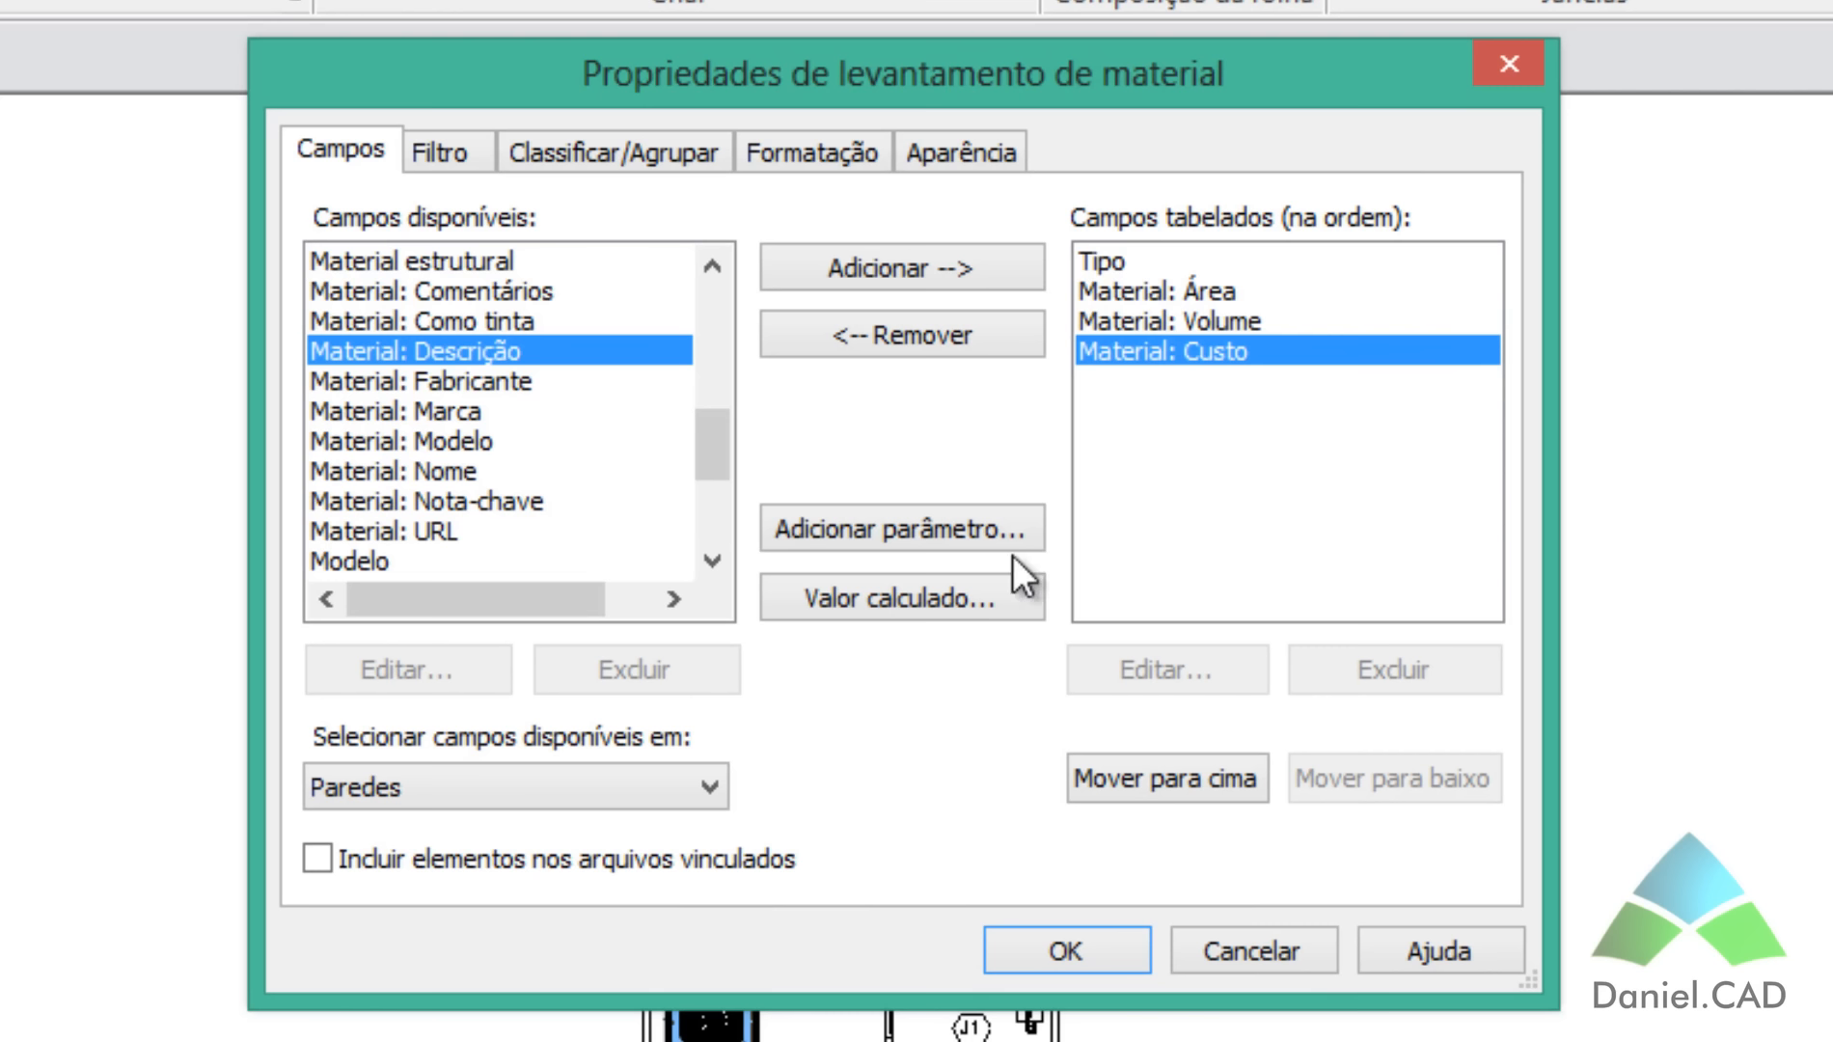
Step: Add the Material: Nome field and reorder it to sit directly below Tipo
{"action": "left_click", "coordinate": [528, 471]}
{"action": "left_click", "coordinate": [836, 271]}
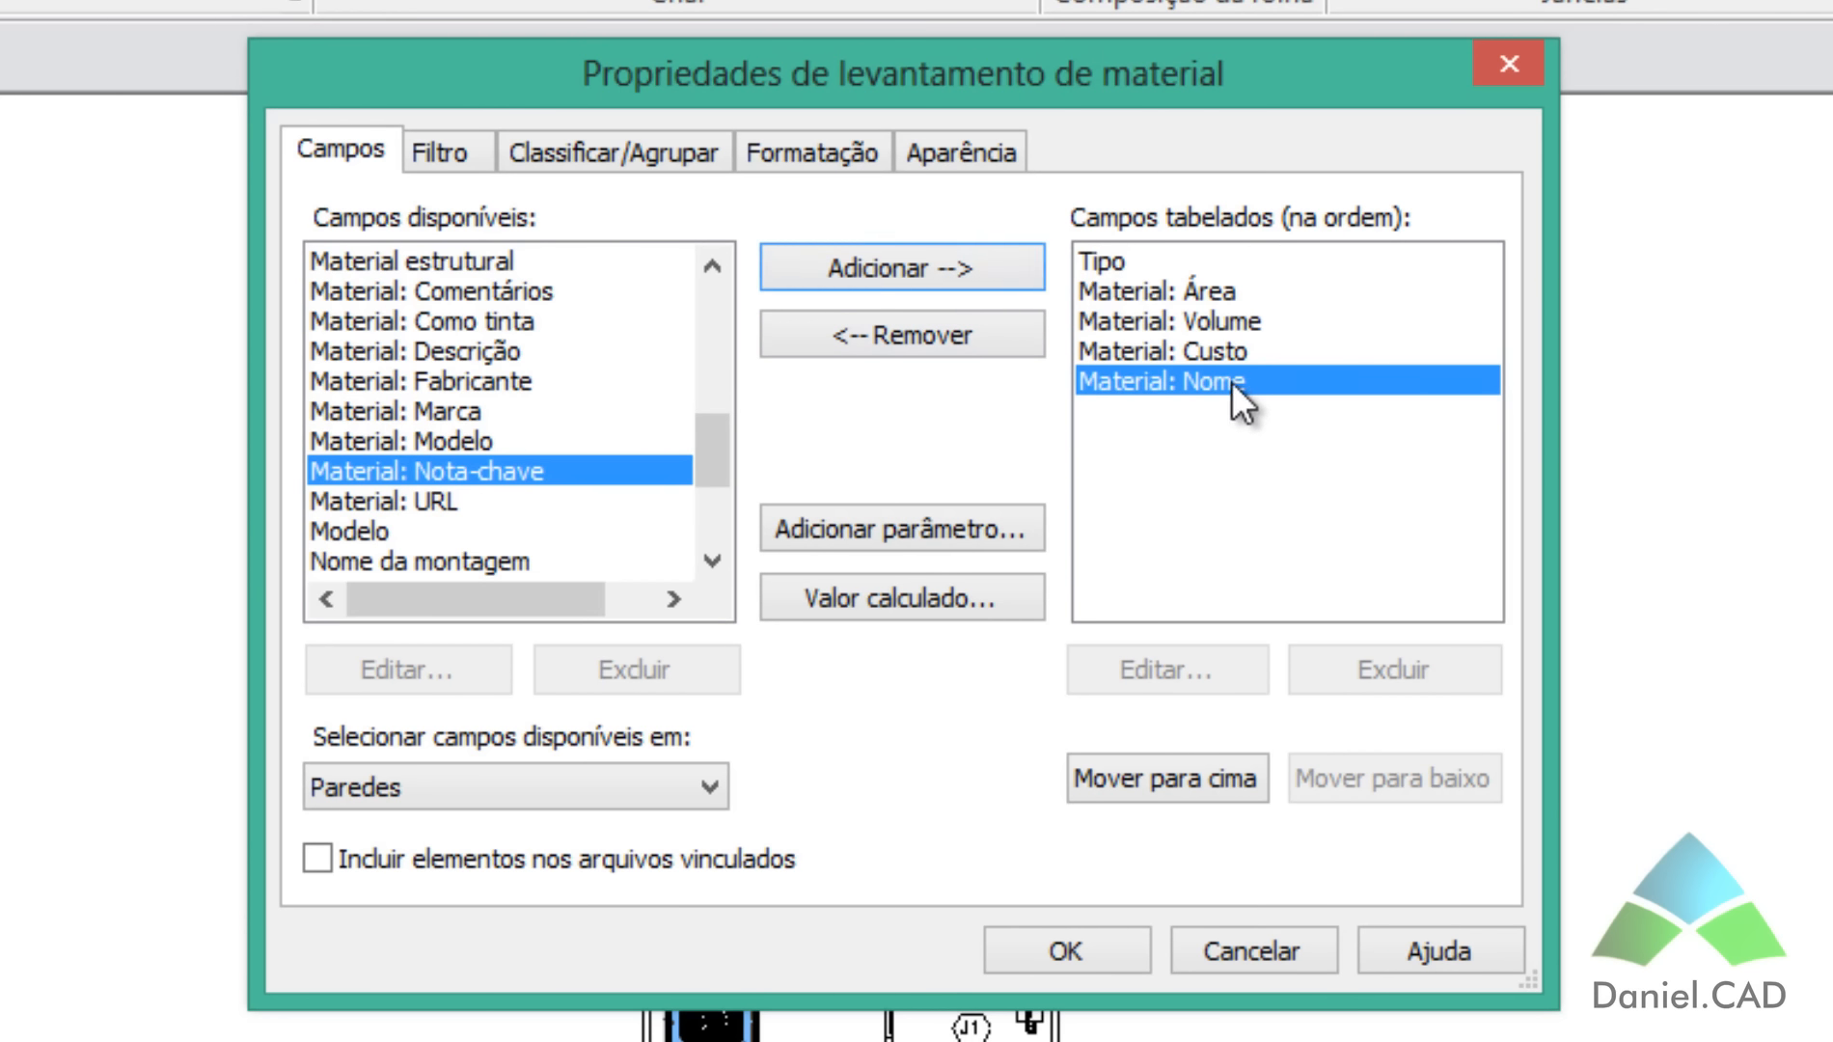
{"action": "left_click", "coordinate": [1171, 773]}
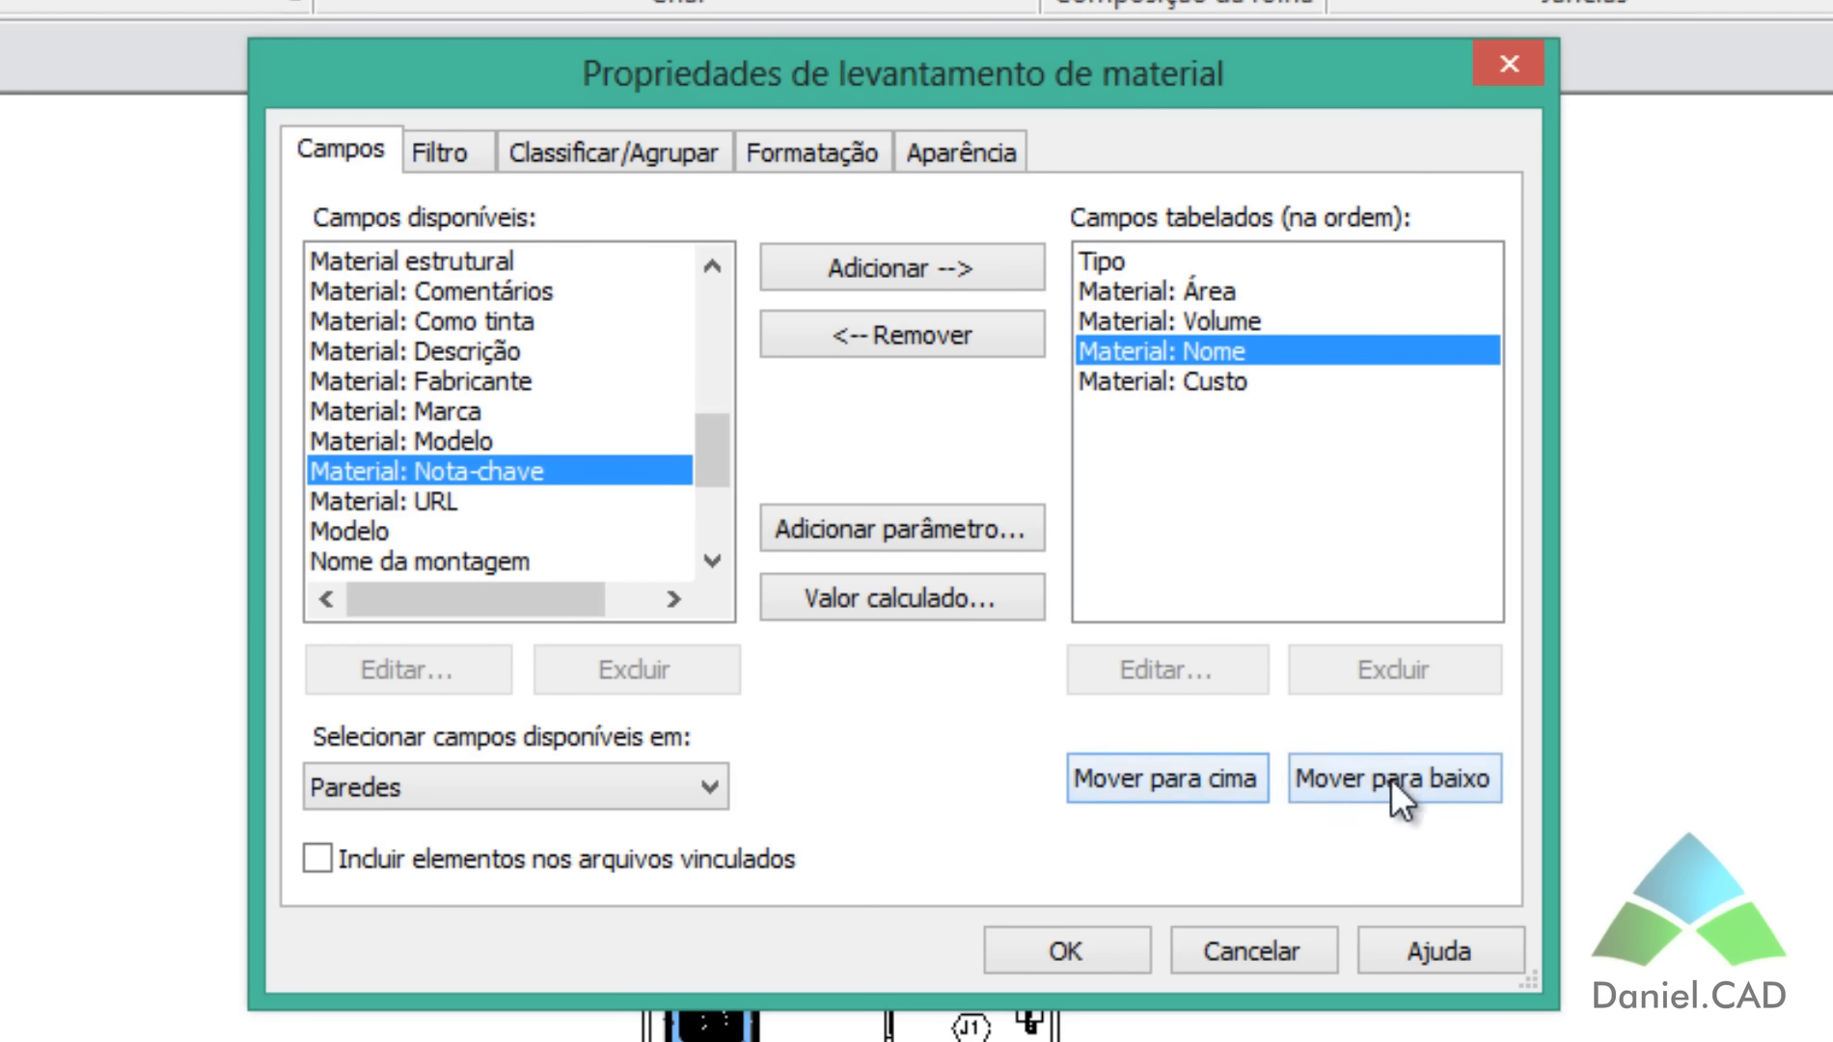
{"action": "left_click", "coordinate": [1217, 783]}
{"action": "left_click", "coordinate": [1167, 784]}
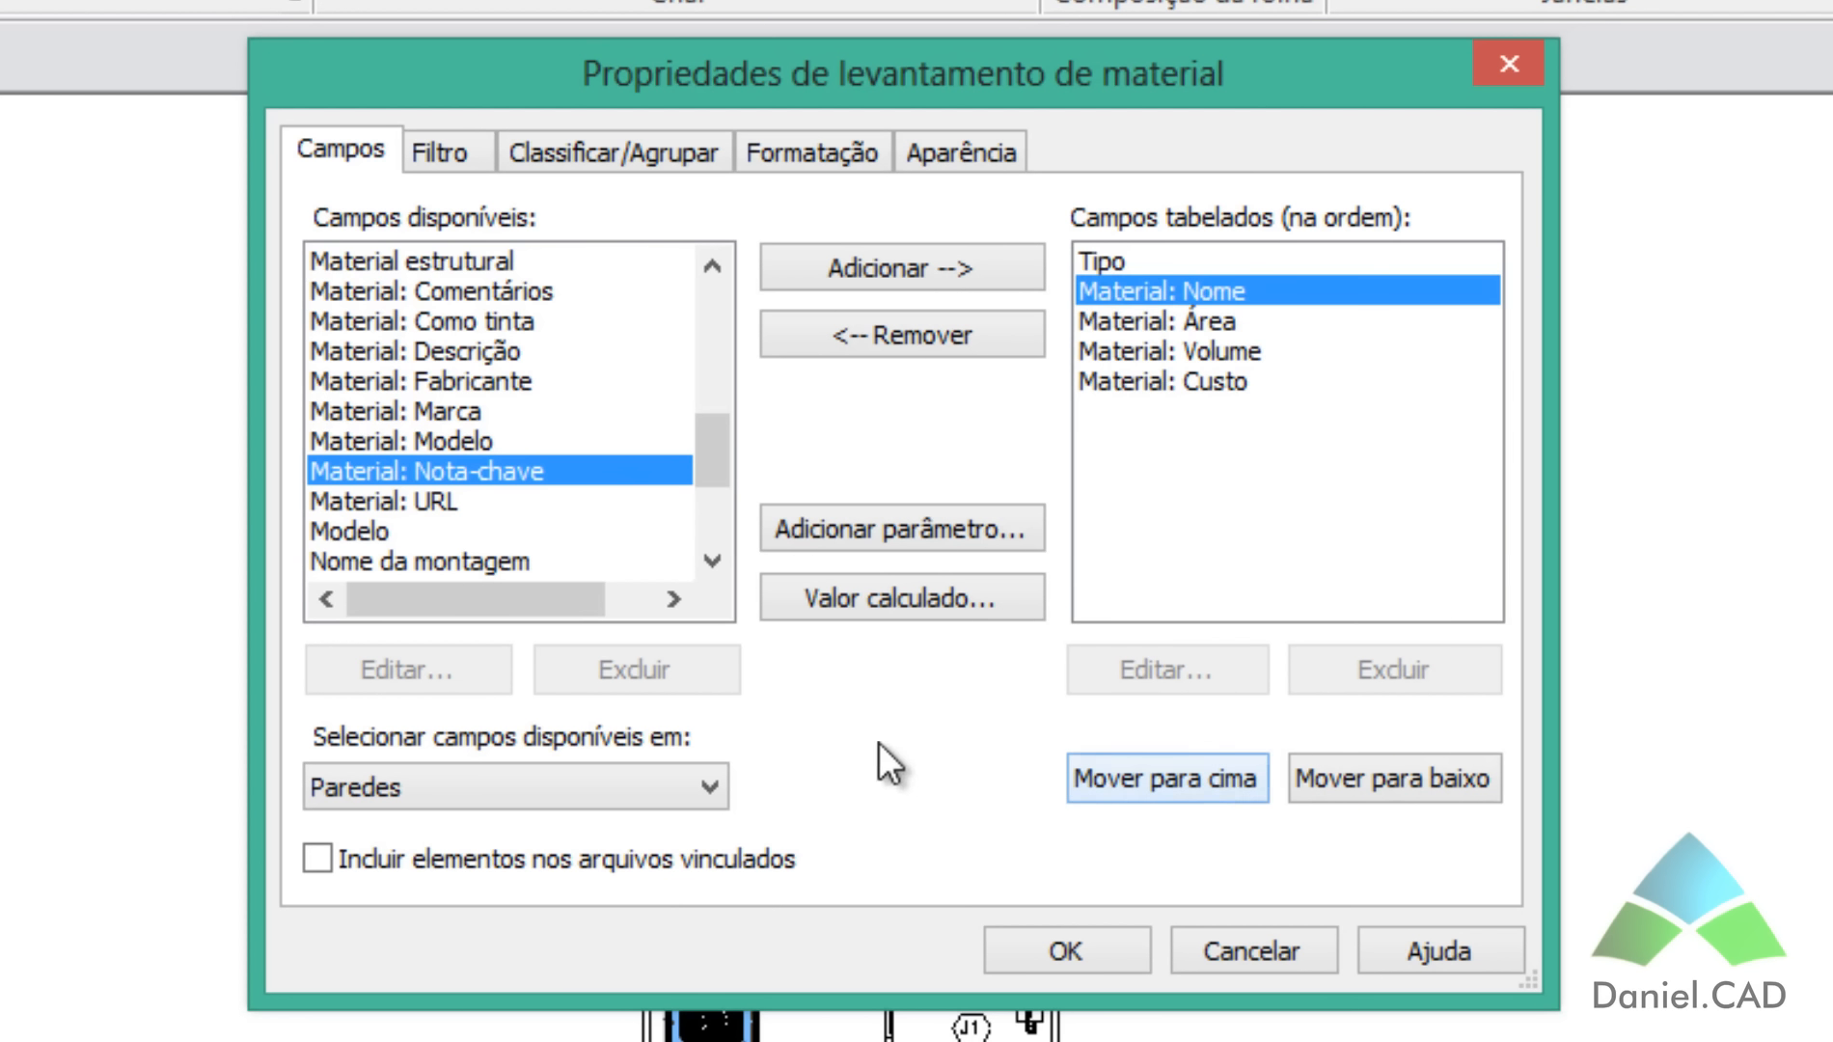
Step: Review the order of the scheduled fields and look through the remaining available wall and material fields
{"action": "left_click", "coordinate": [1224, 536]}
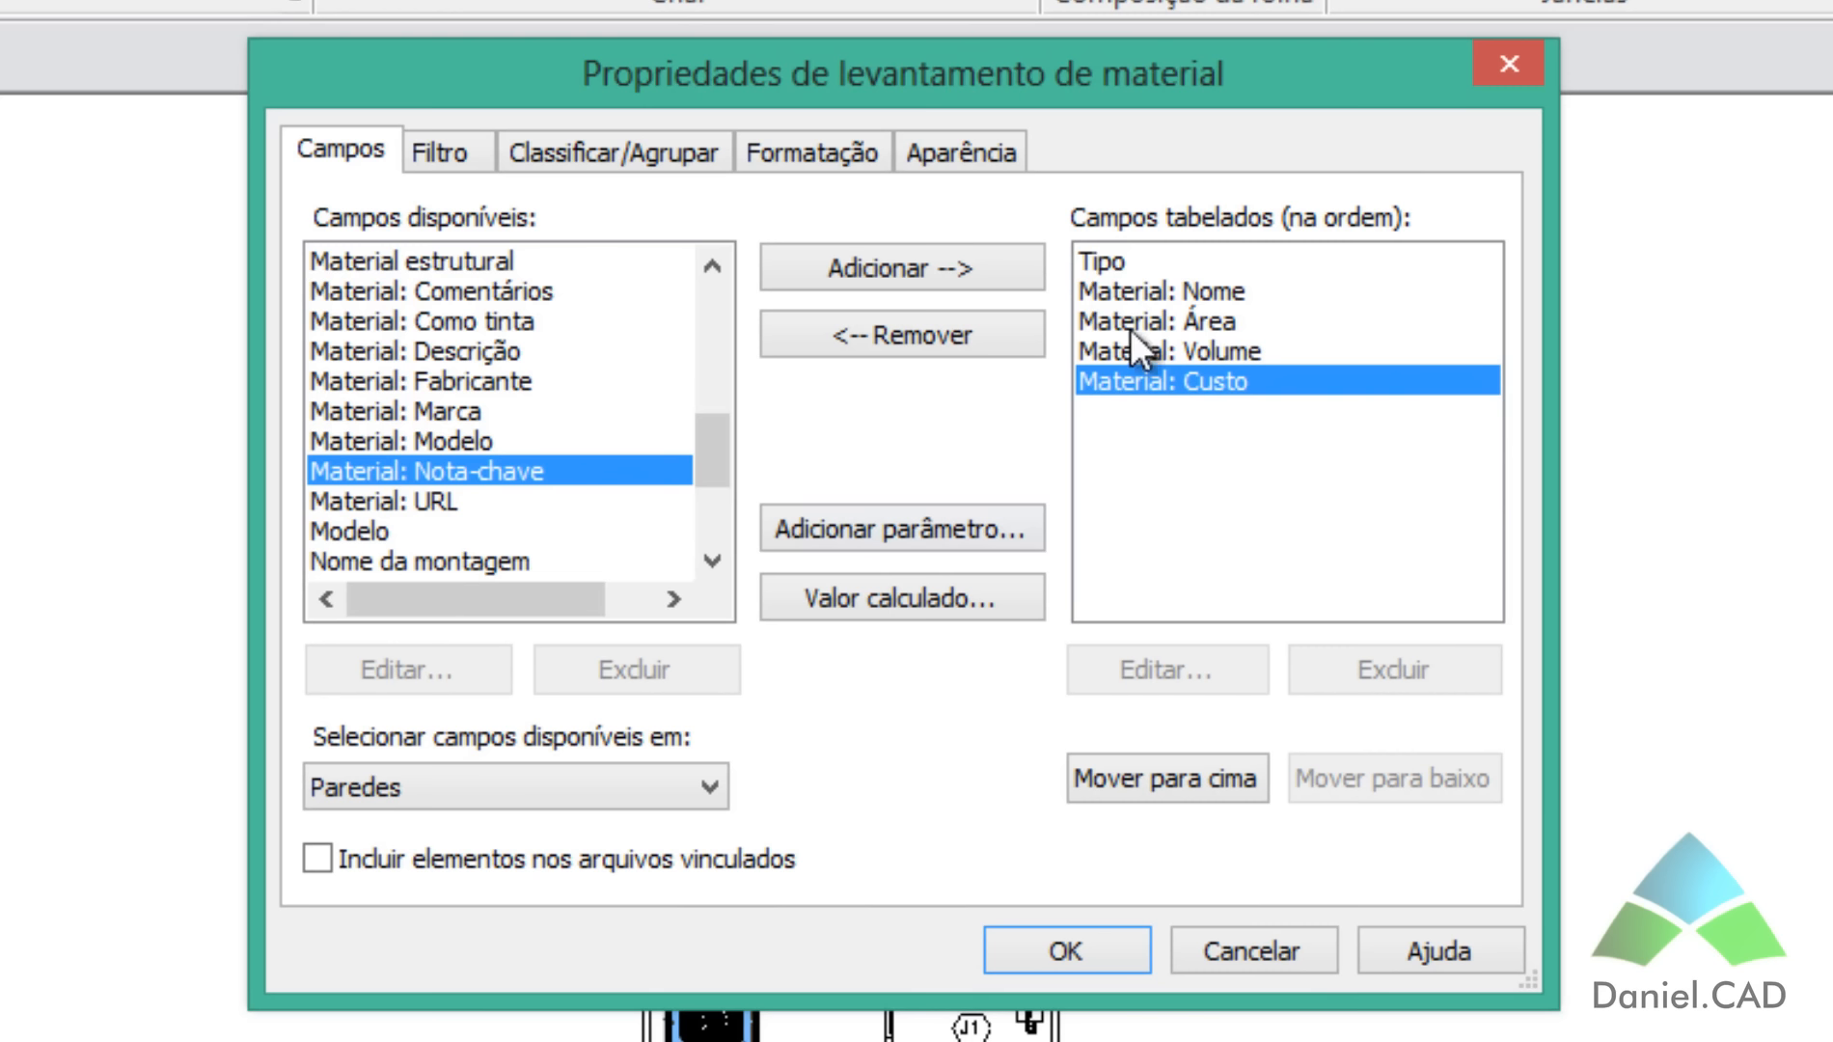
{"action": "left_click", "coordinate": [1109, 290]}
{"action": "left_click", "coordinate": [1087, 263]}
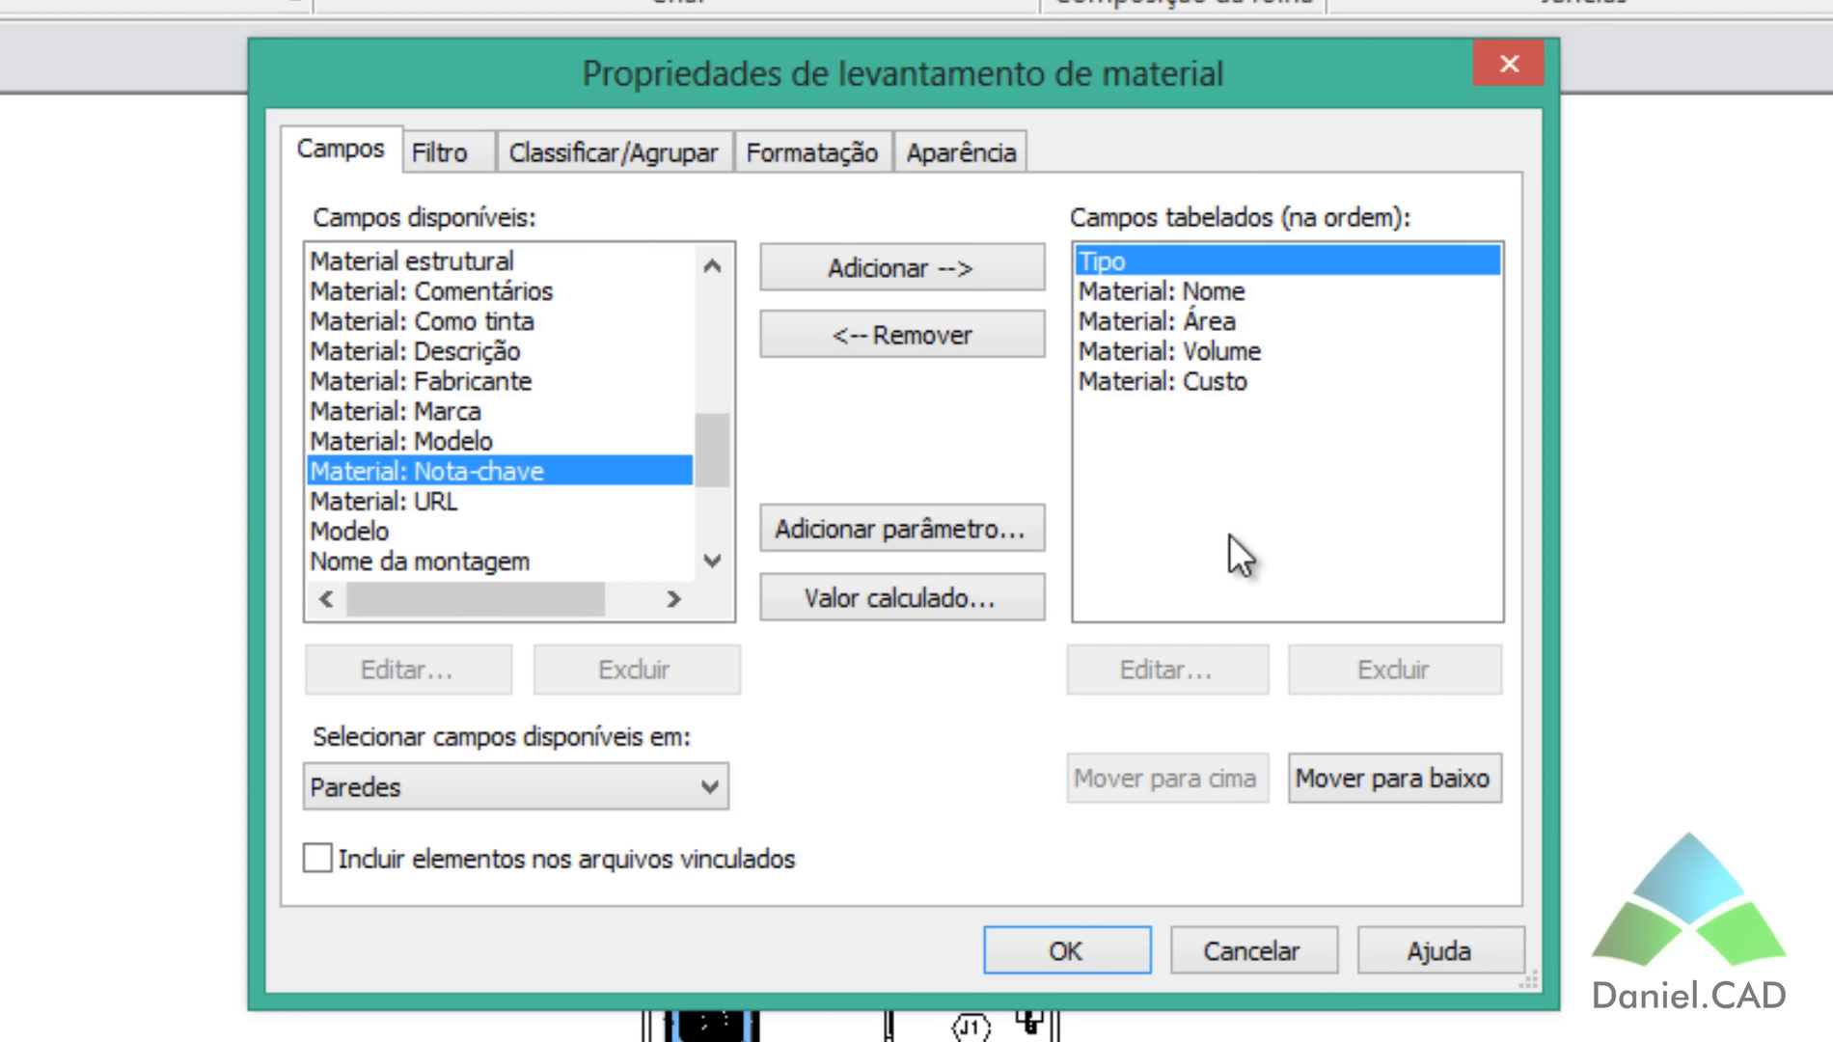
{"action": "left_click", "coordinate": [1191, 296]}
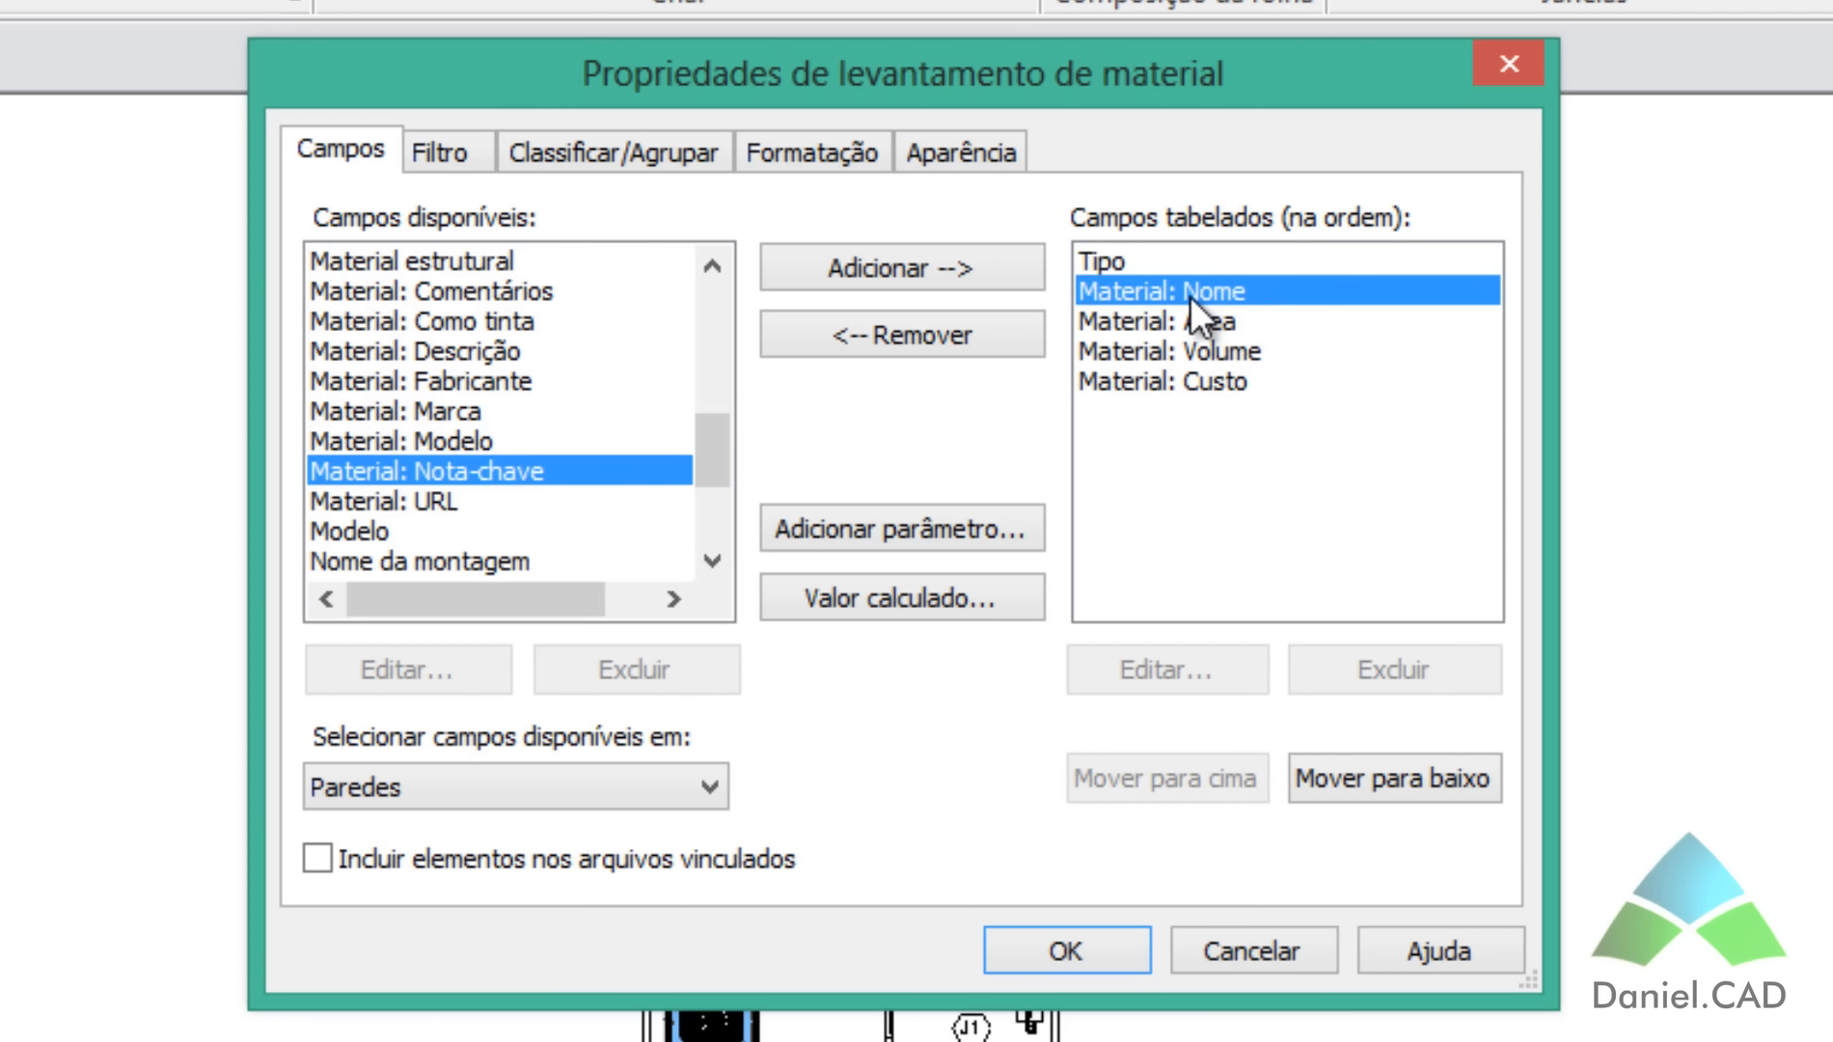
{"action": "left_click", "coordinate": [1206, 320]}
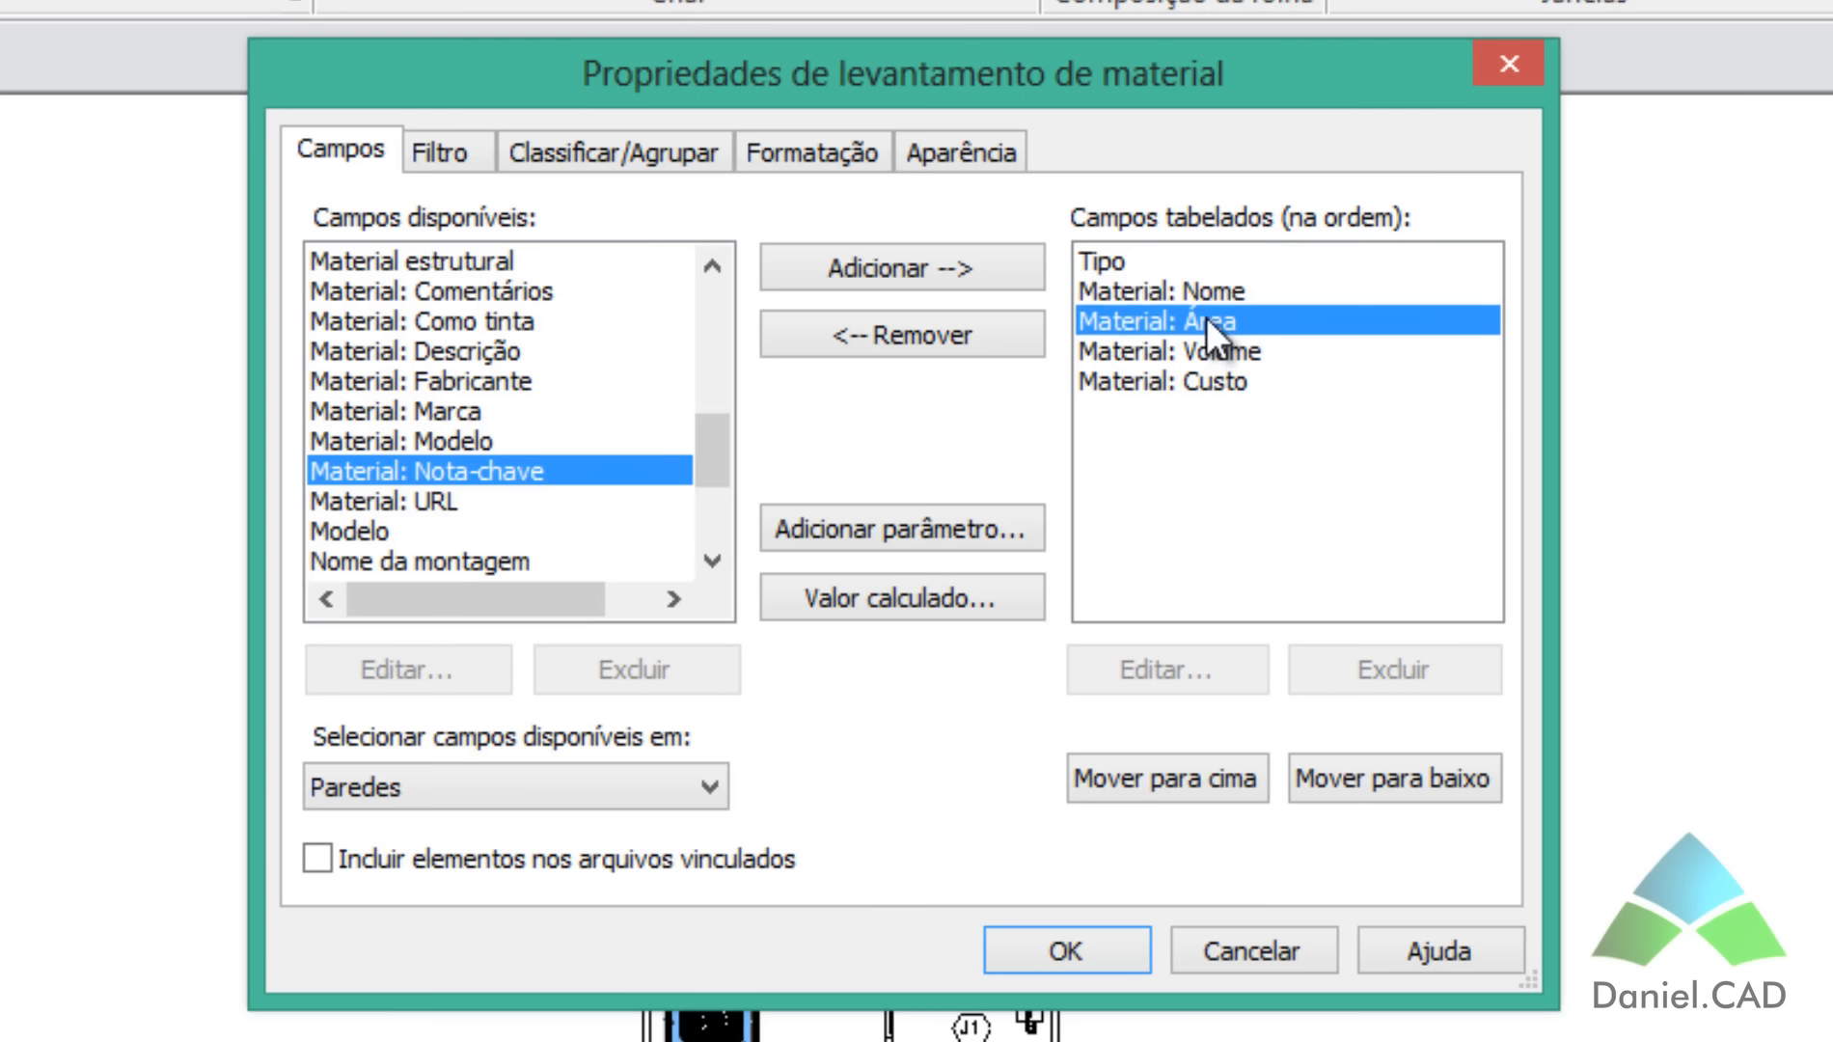
{"action": "left_click", "coordinate": [1195, 354]}
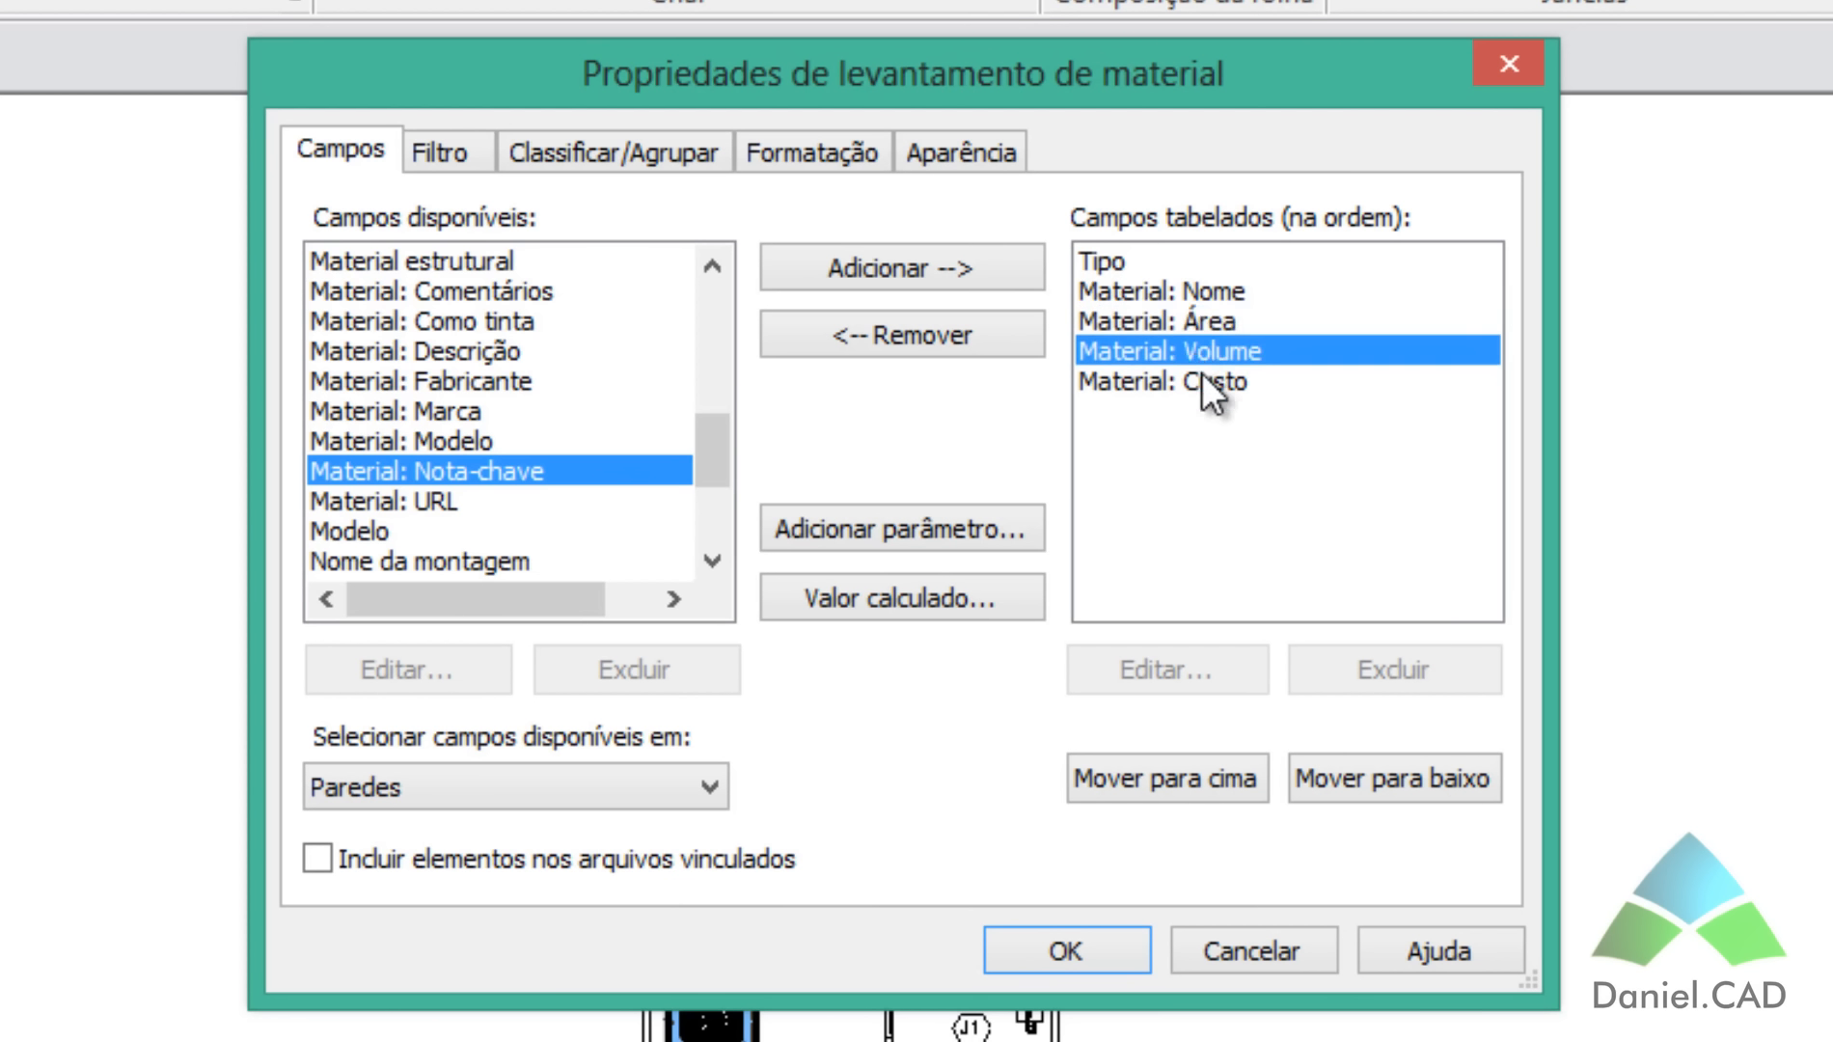
{"action": "left_click", "coordinate": [1197, 378]}
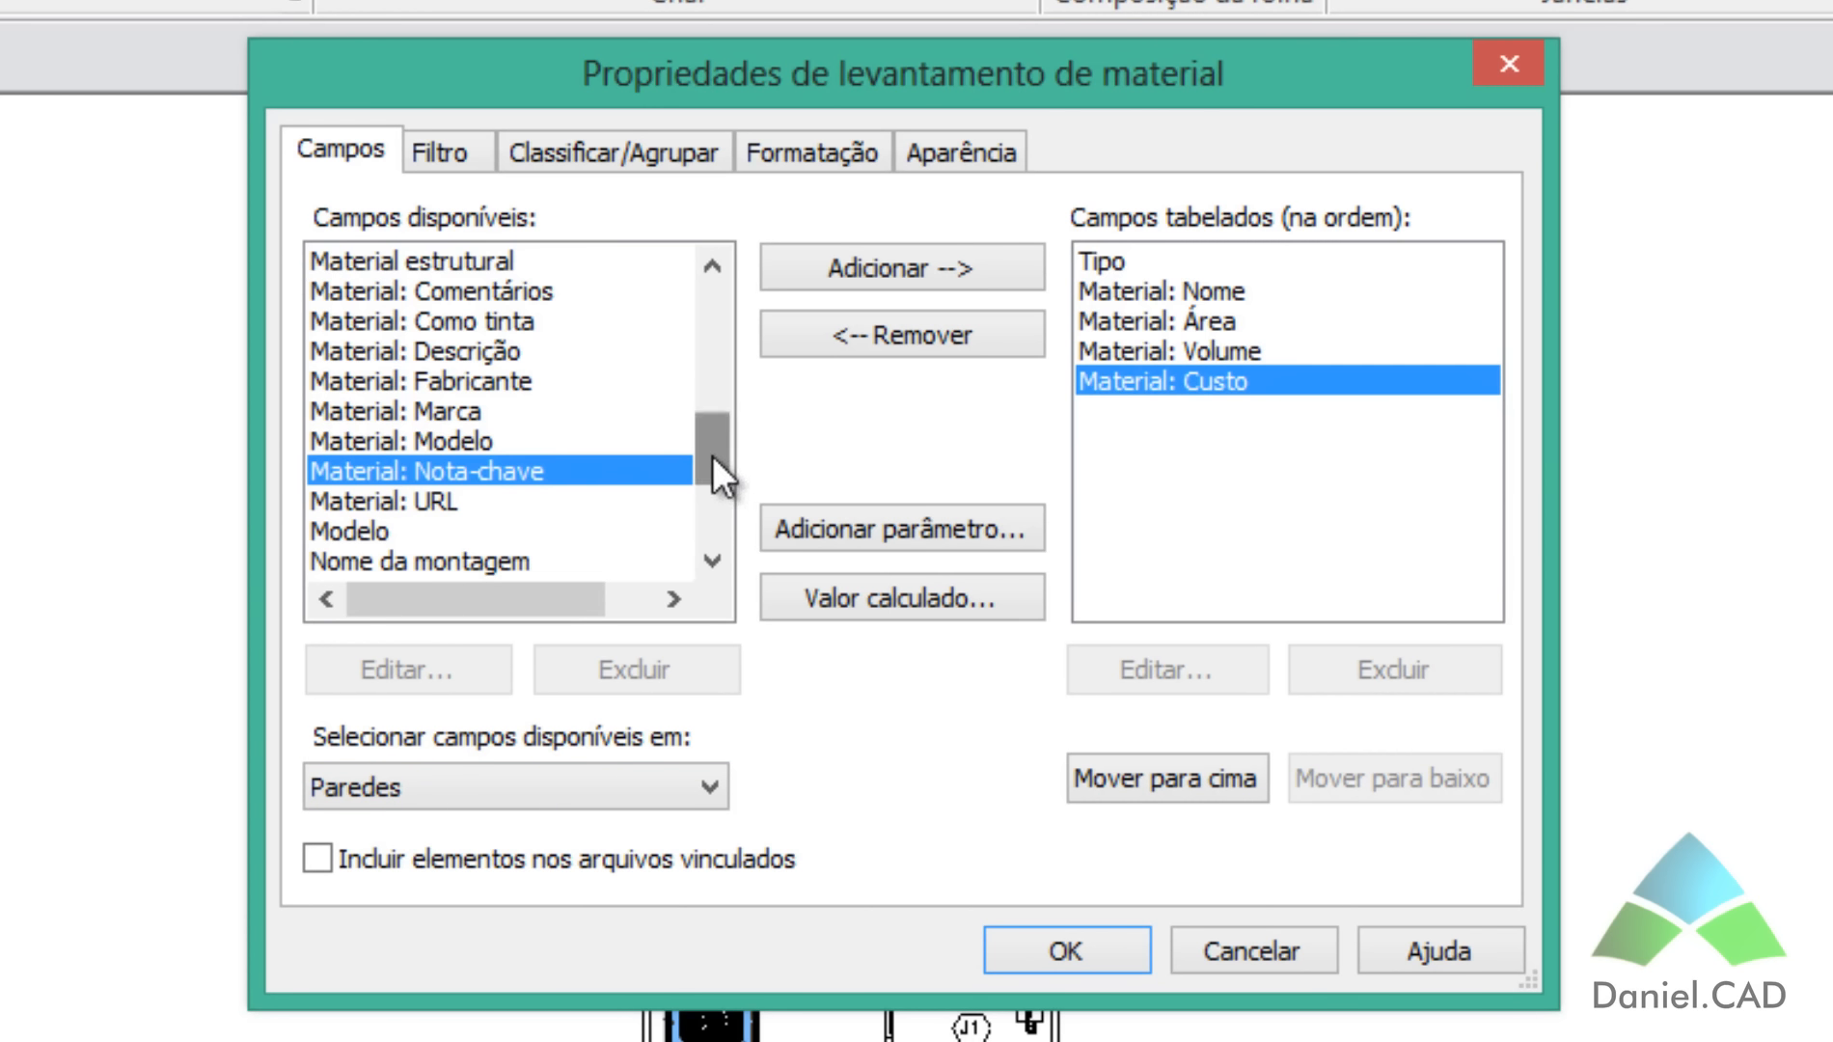
{"action": "left_click_drag", "start_coordinate": [712, 455], "coordinate": [487, 405]}
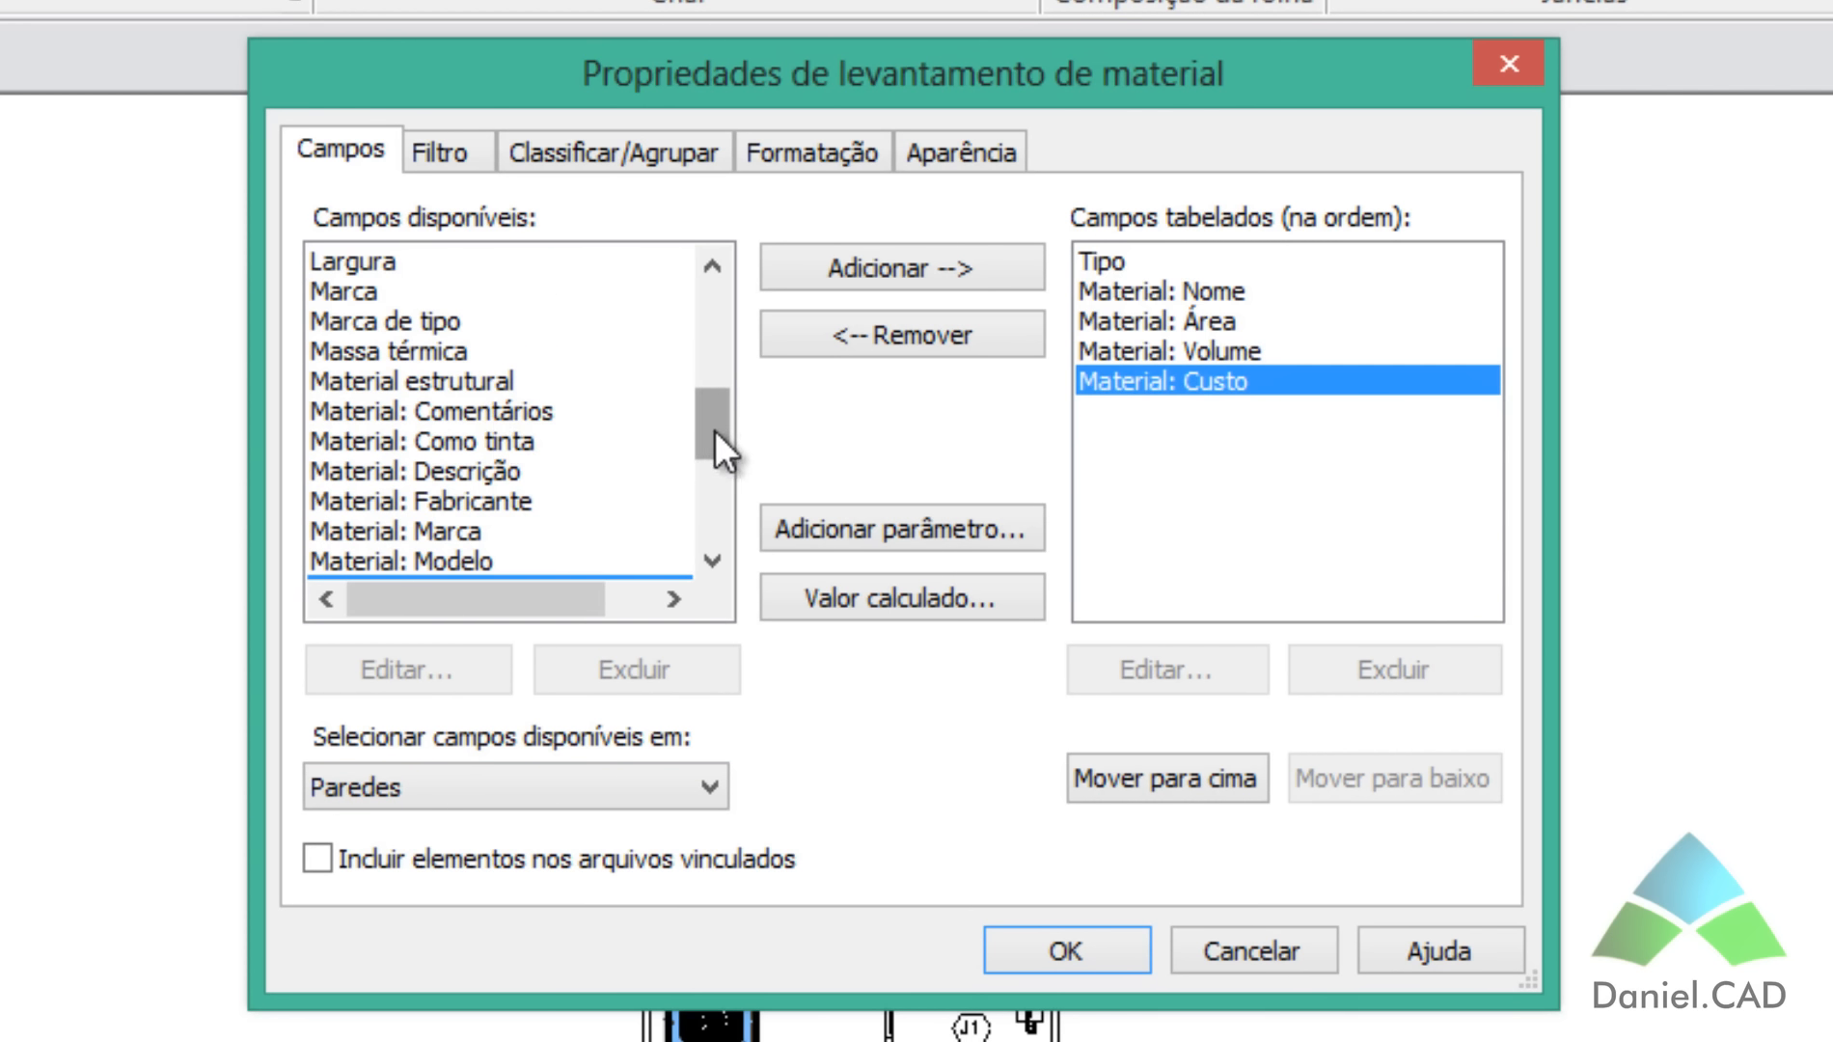
{"action": "mouse_move", "coordinate": [714, 429]}
{"action": "left_mouse_down"}
{"action": "mouse_move", "coordinate": [715, 446]}
{"action": "mouse_move", "coordinate": [712, 426]}
{"action": "left_mouse_up"}
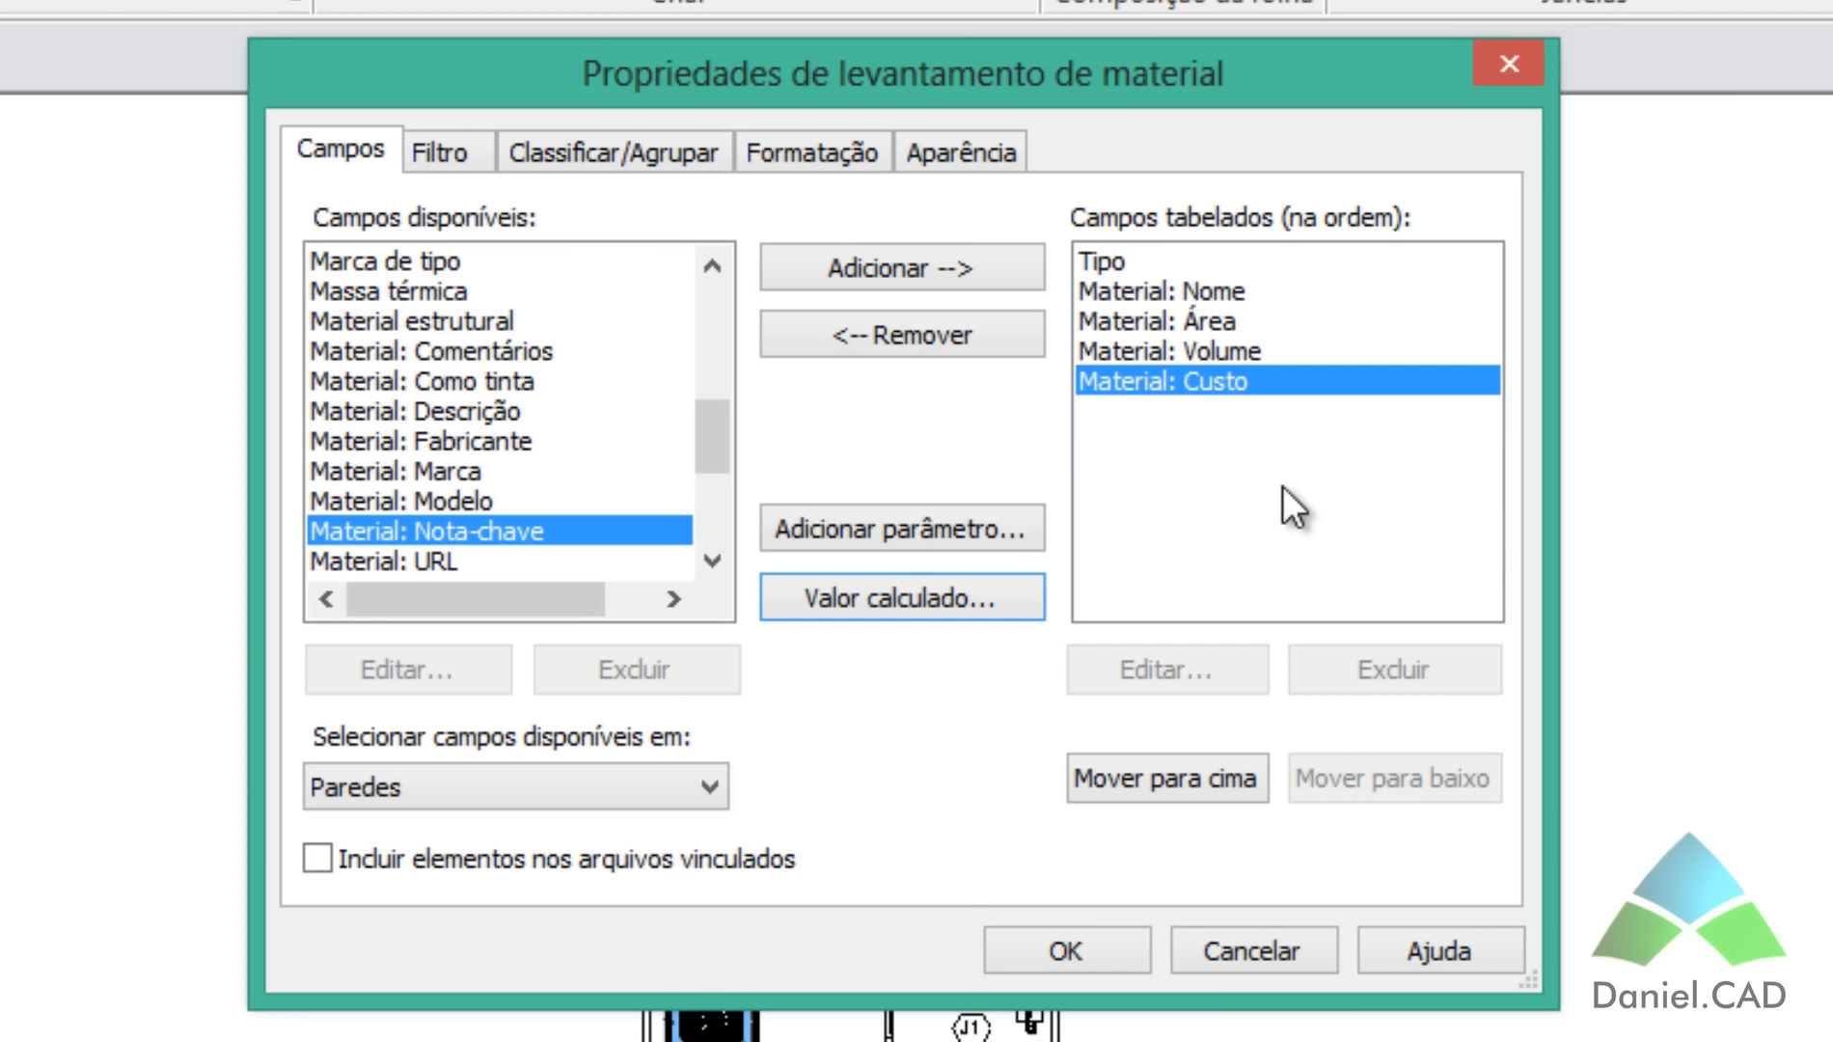
Step: Start a calculated value named Custo p/ Área as a formula with discipline Comum and type Área
{"action": "left_click", "coordinate": [884, 599]}
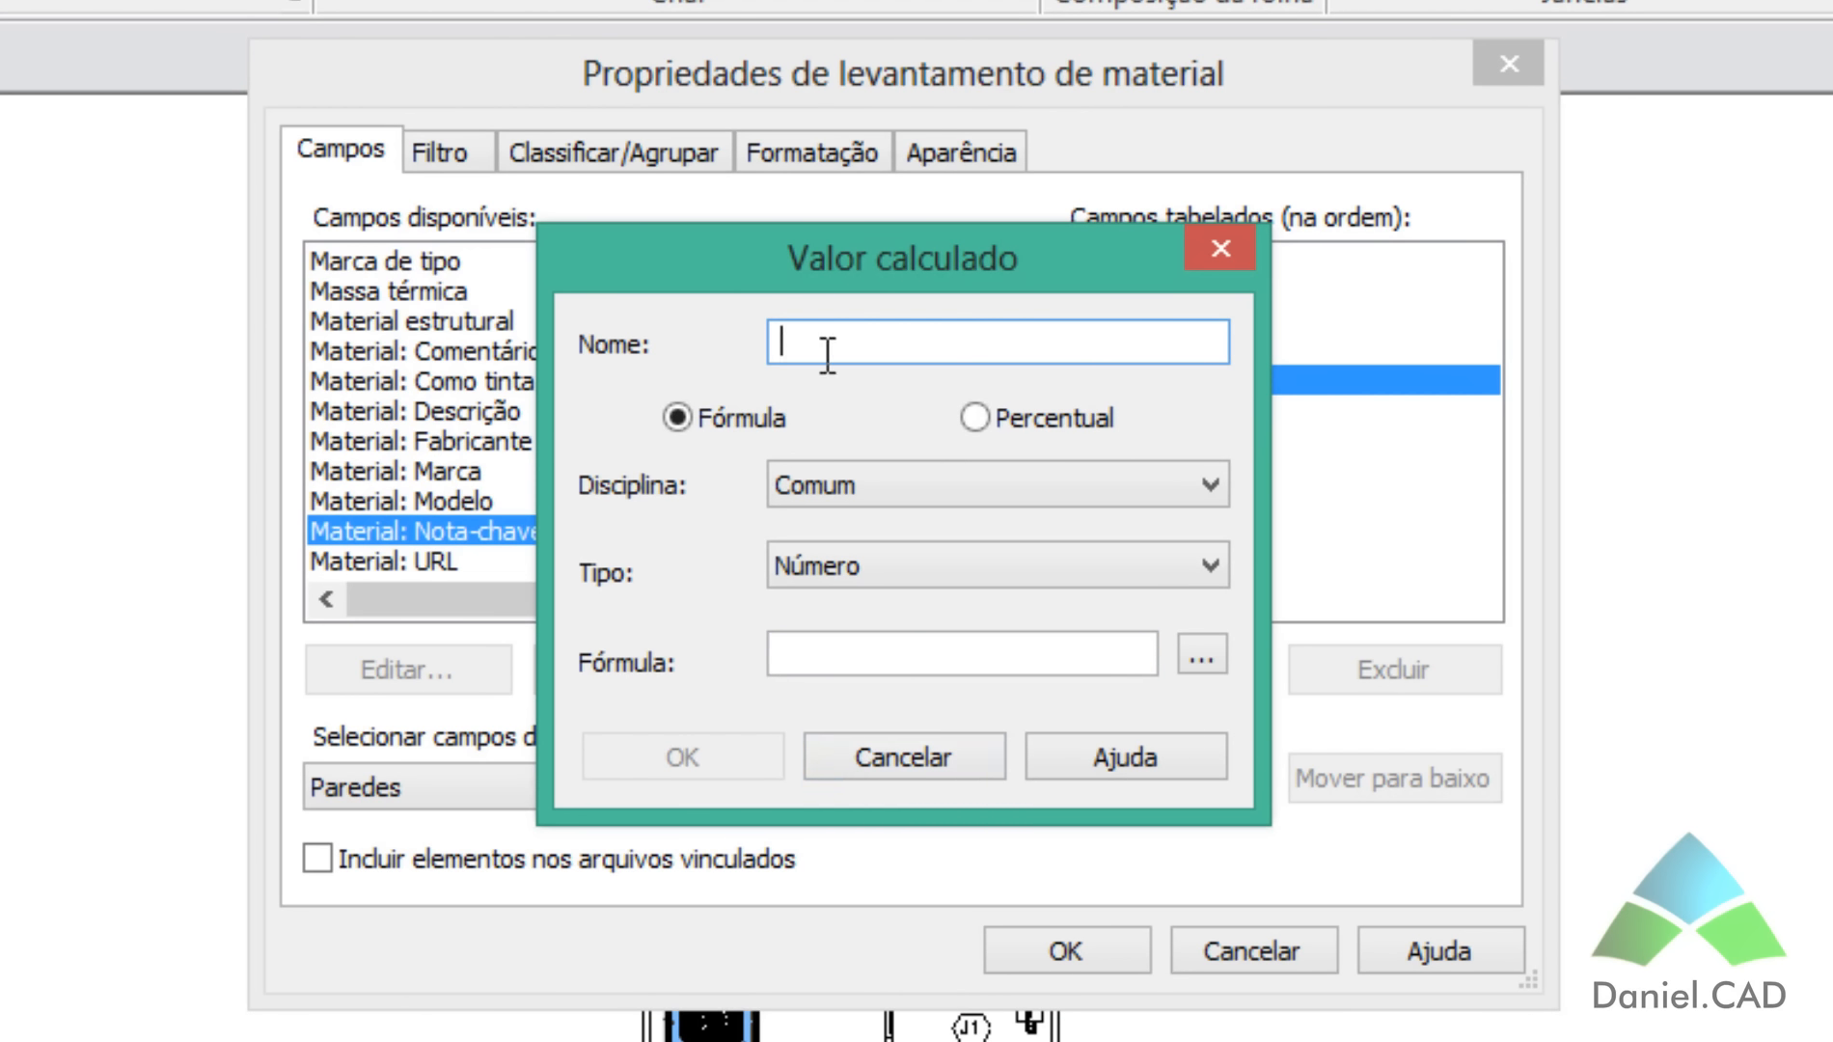
{"action": "type", "text": "Custo p/ Área"}
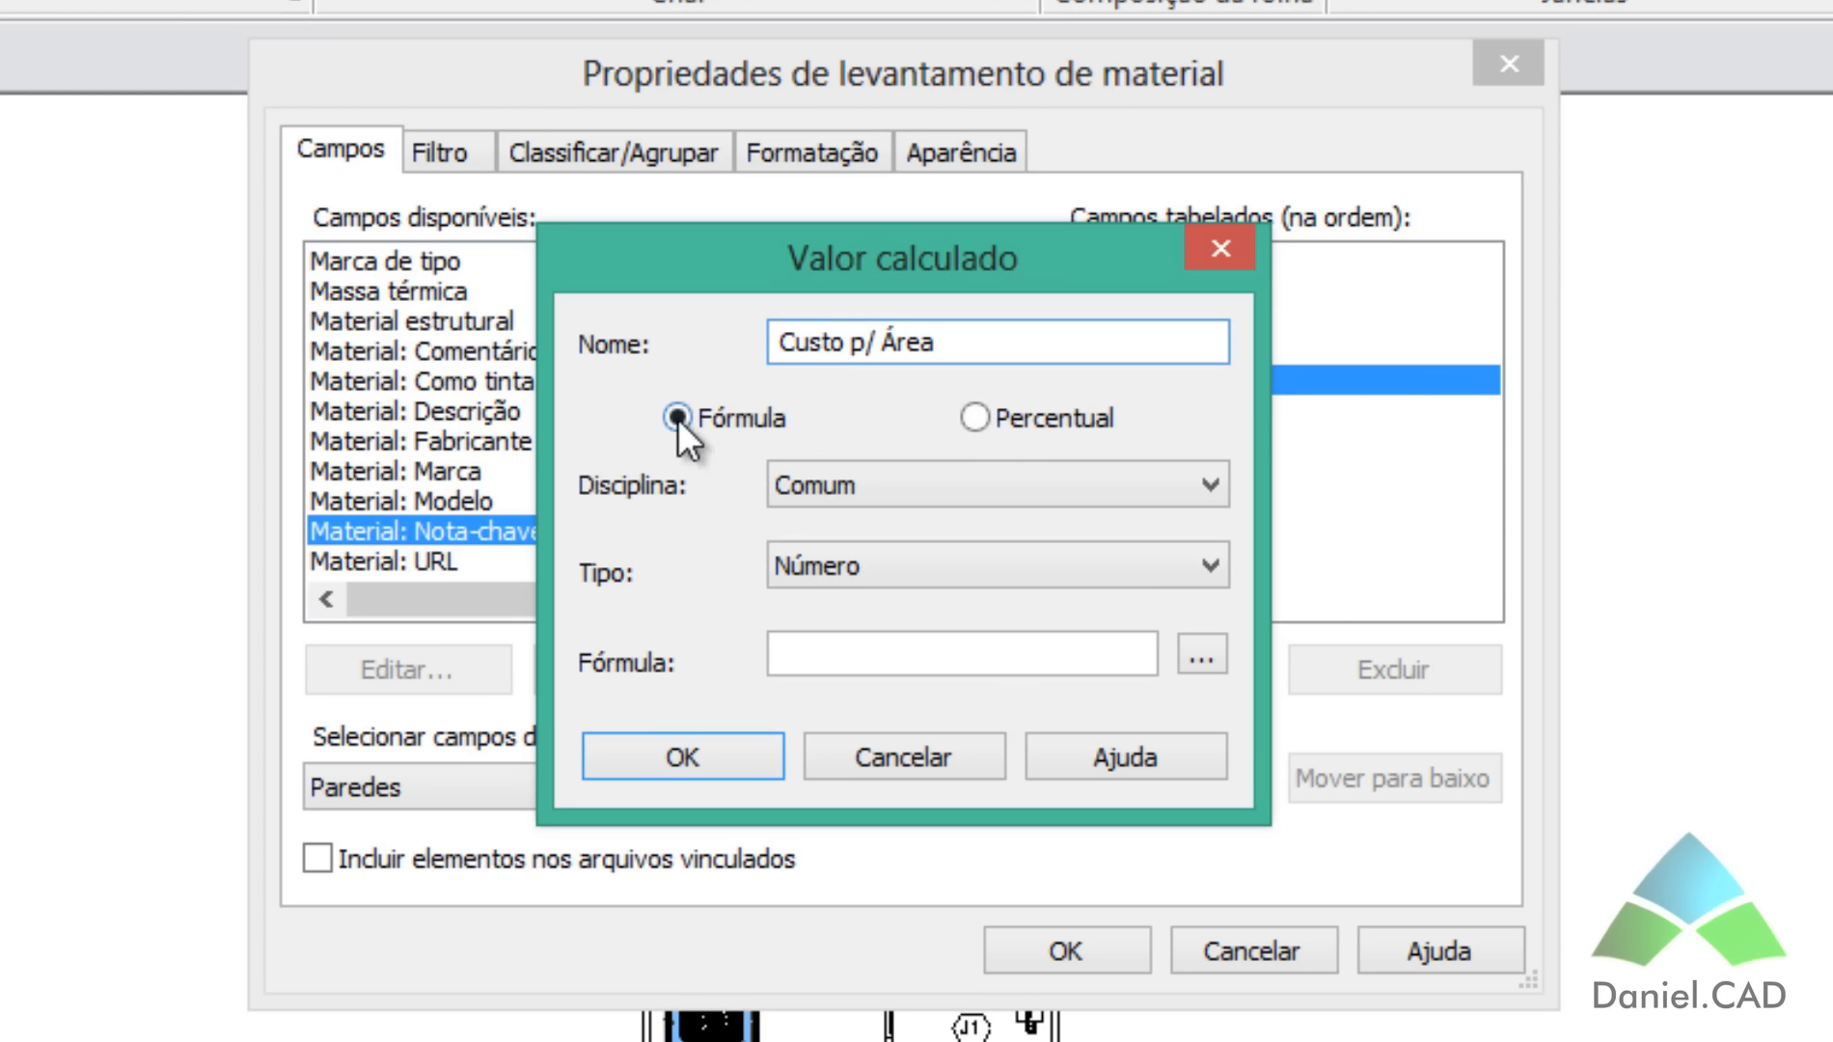
{"action": "left_click", "coordinate": [864, 483]}
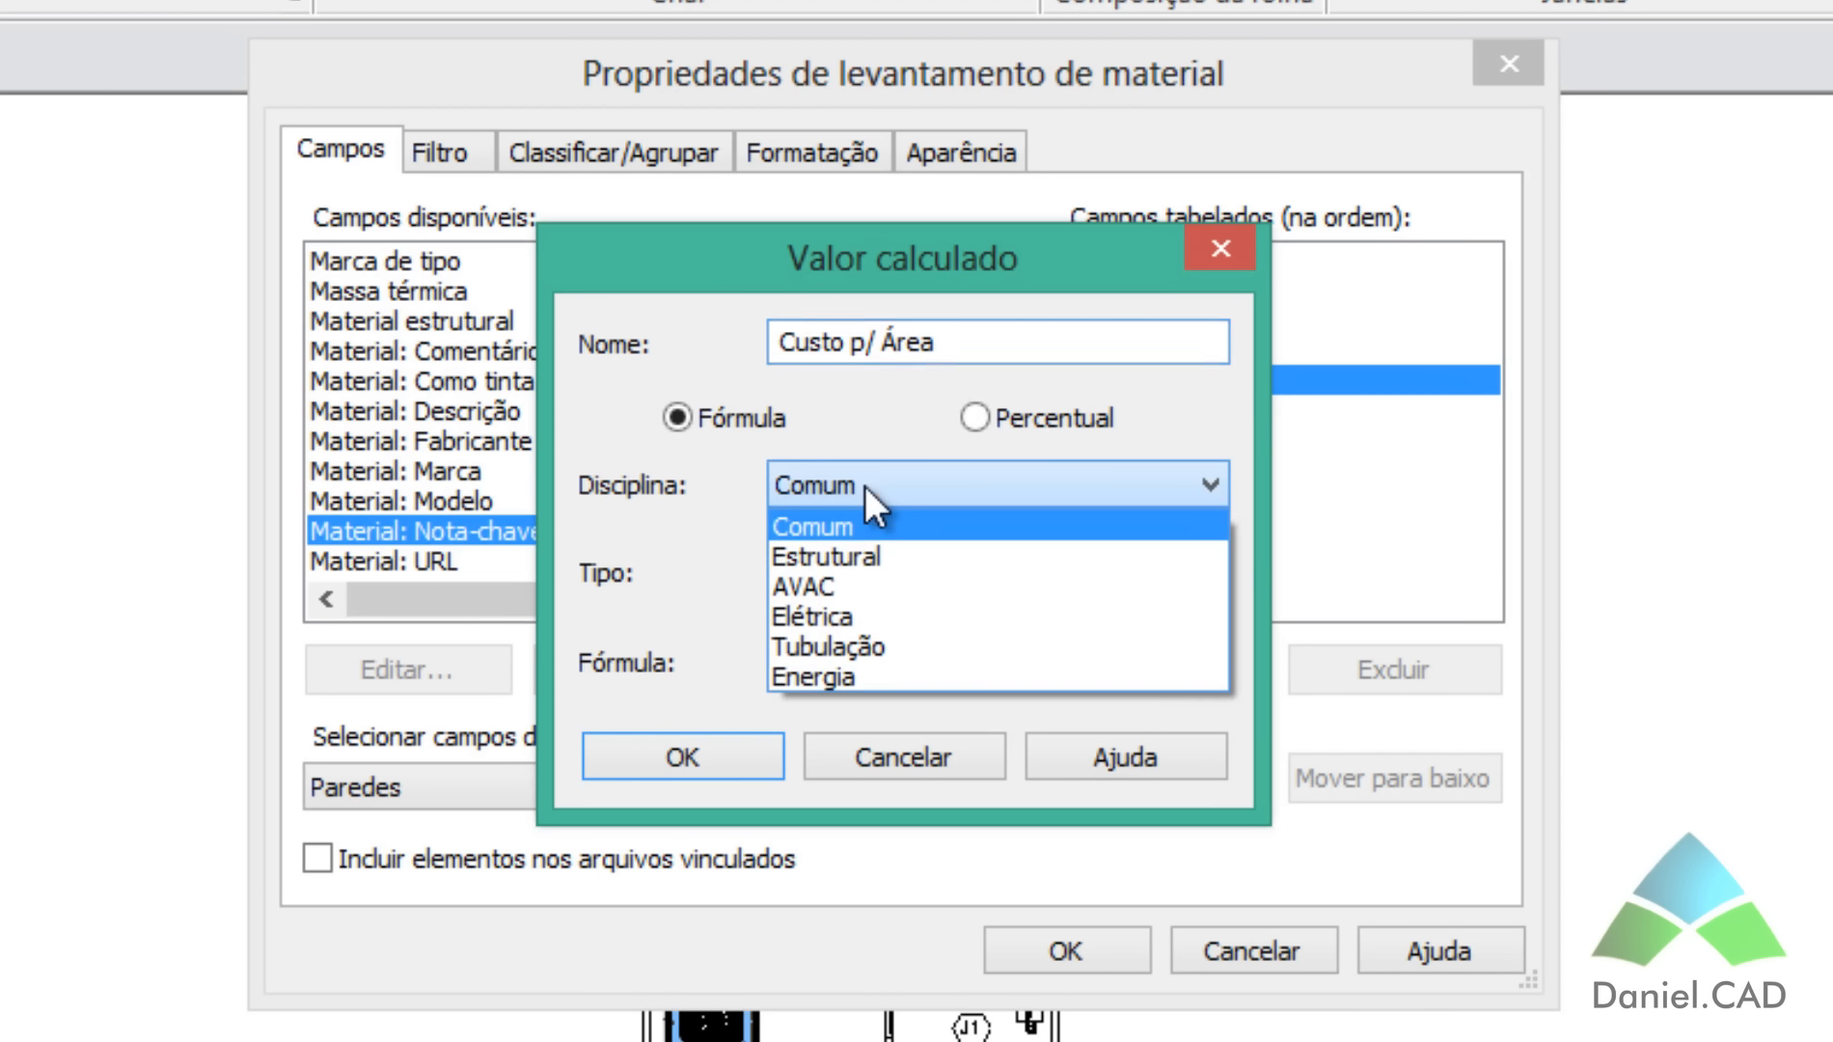
{"action": "left_click", "coordinate": [865, 485]}
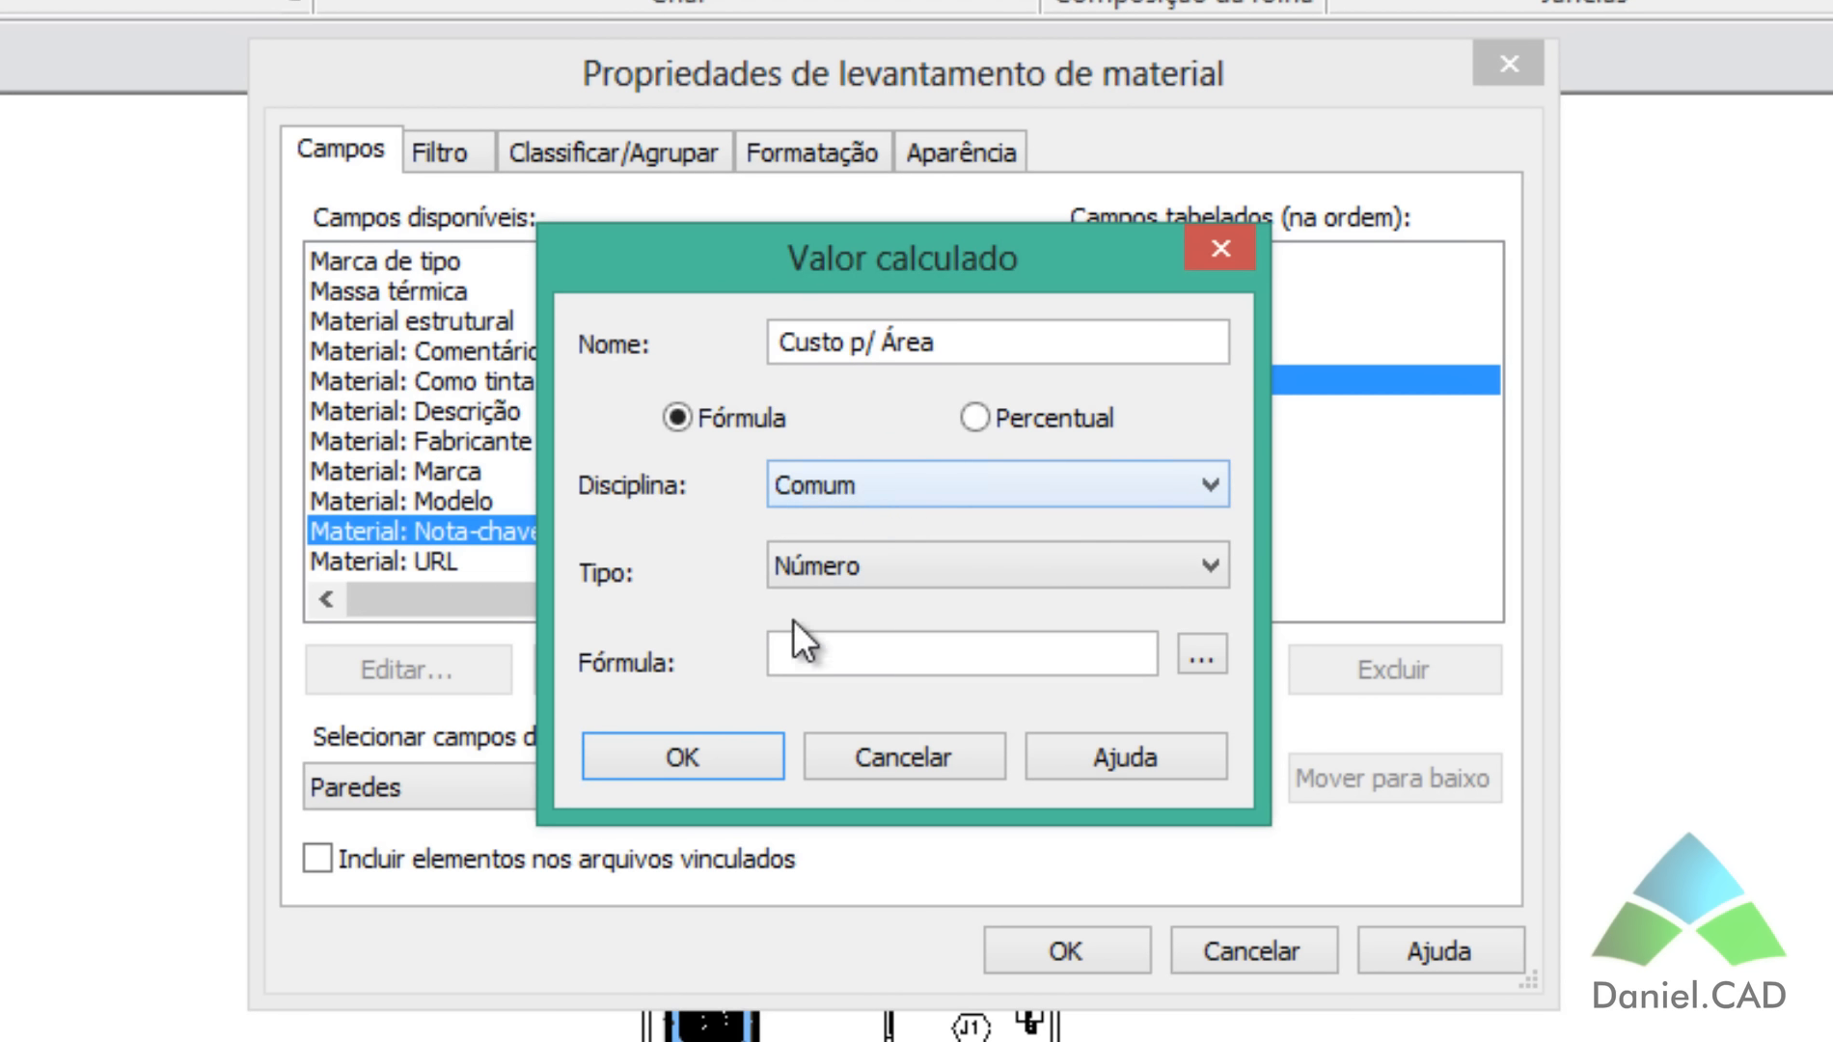
{"action": "left_click", "coordinate": [820, 577]}
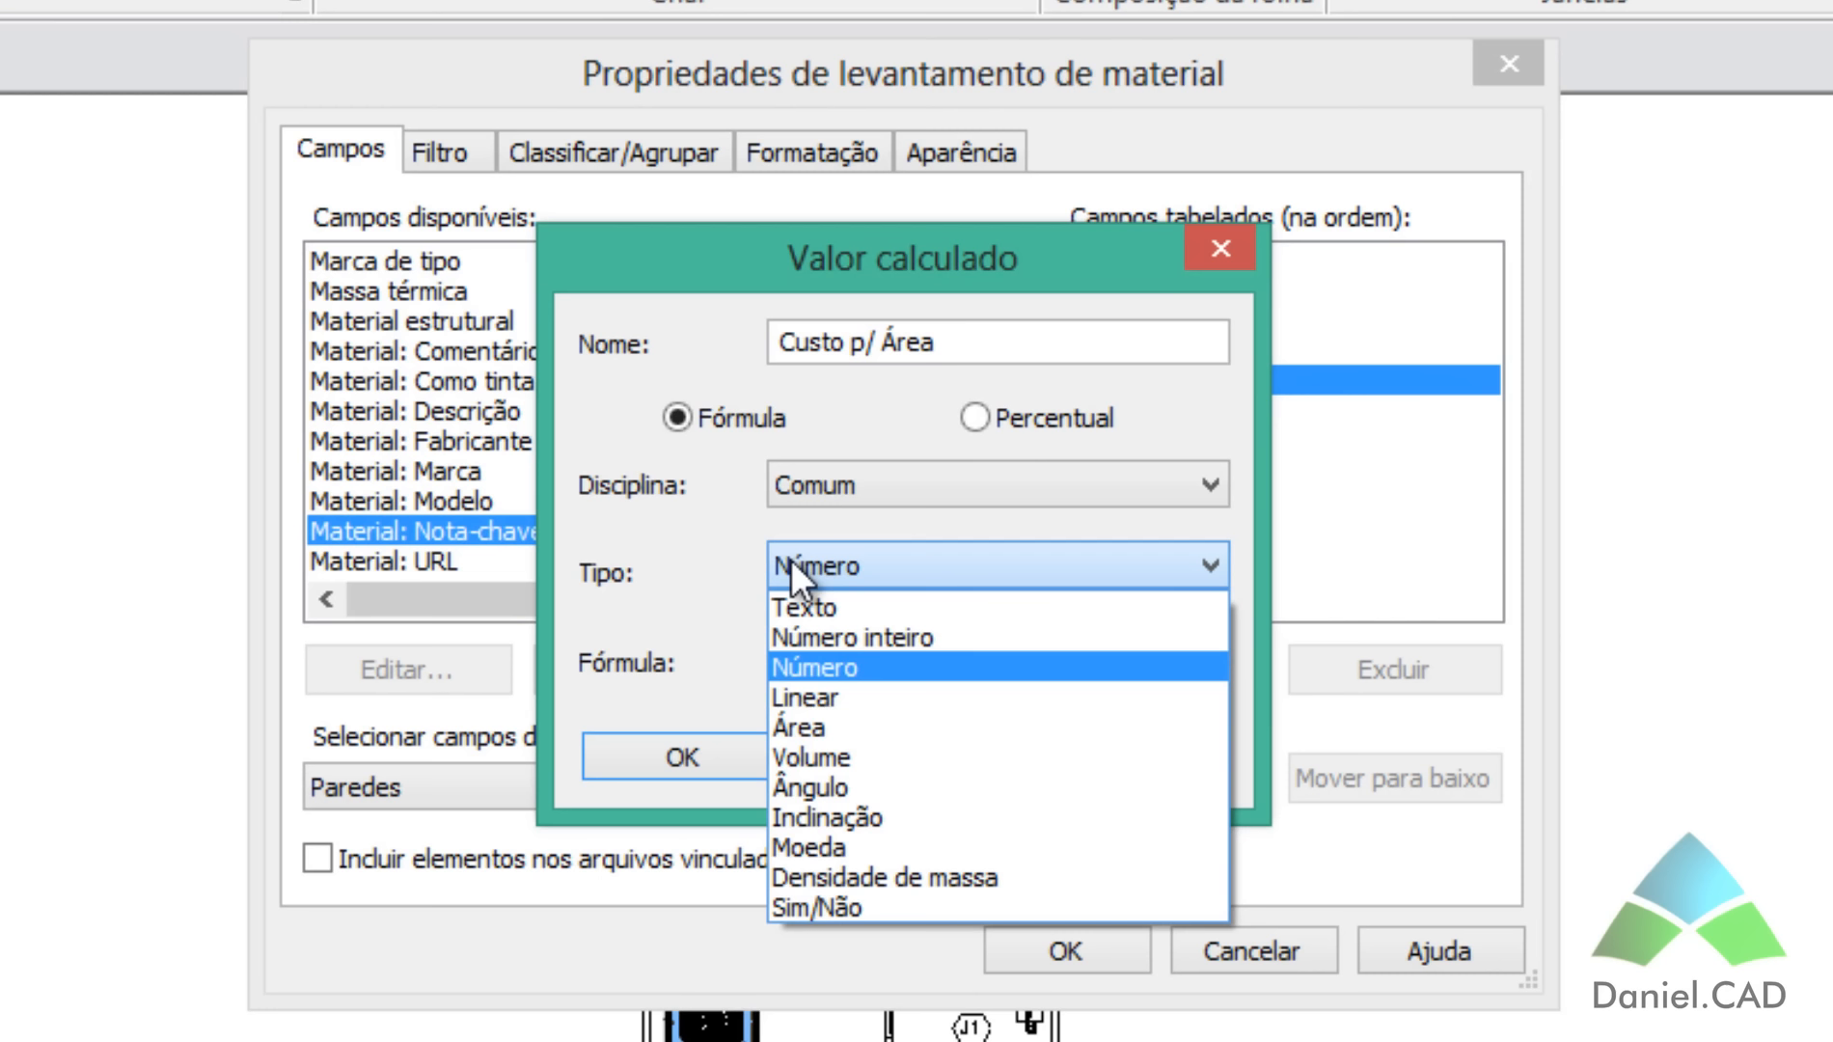
{"action": "left_click", "coordinate": [824, 730]}
{"action": "left_click", "coordinate": [829, 662]}
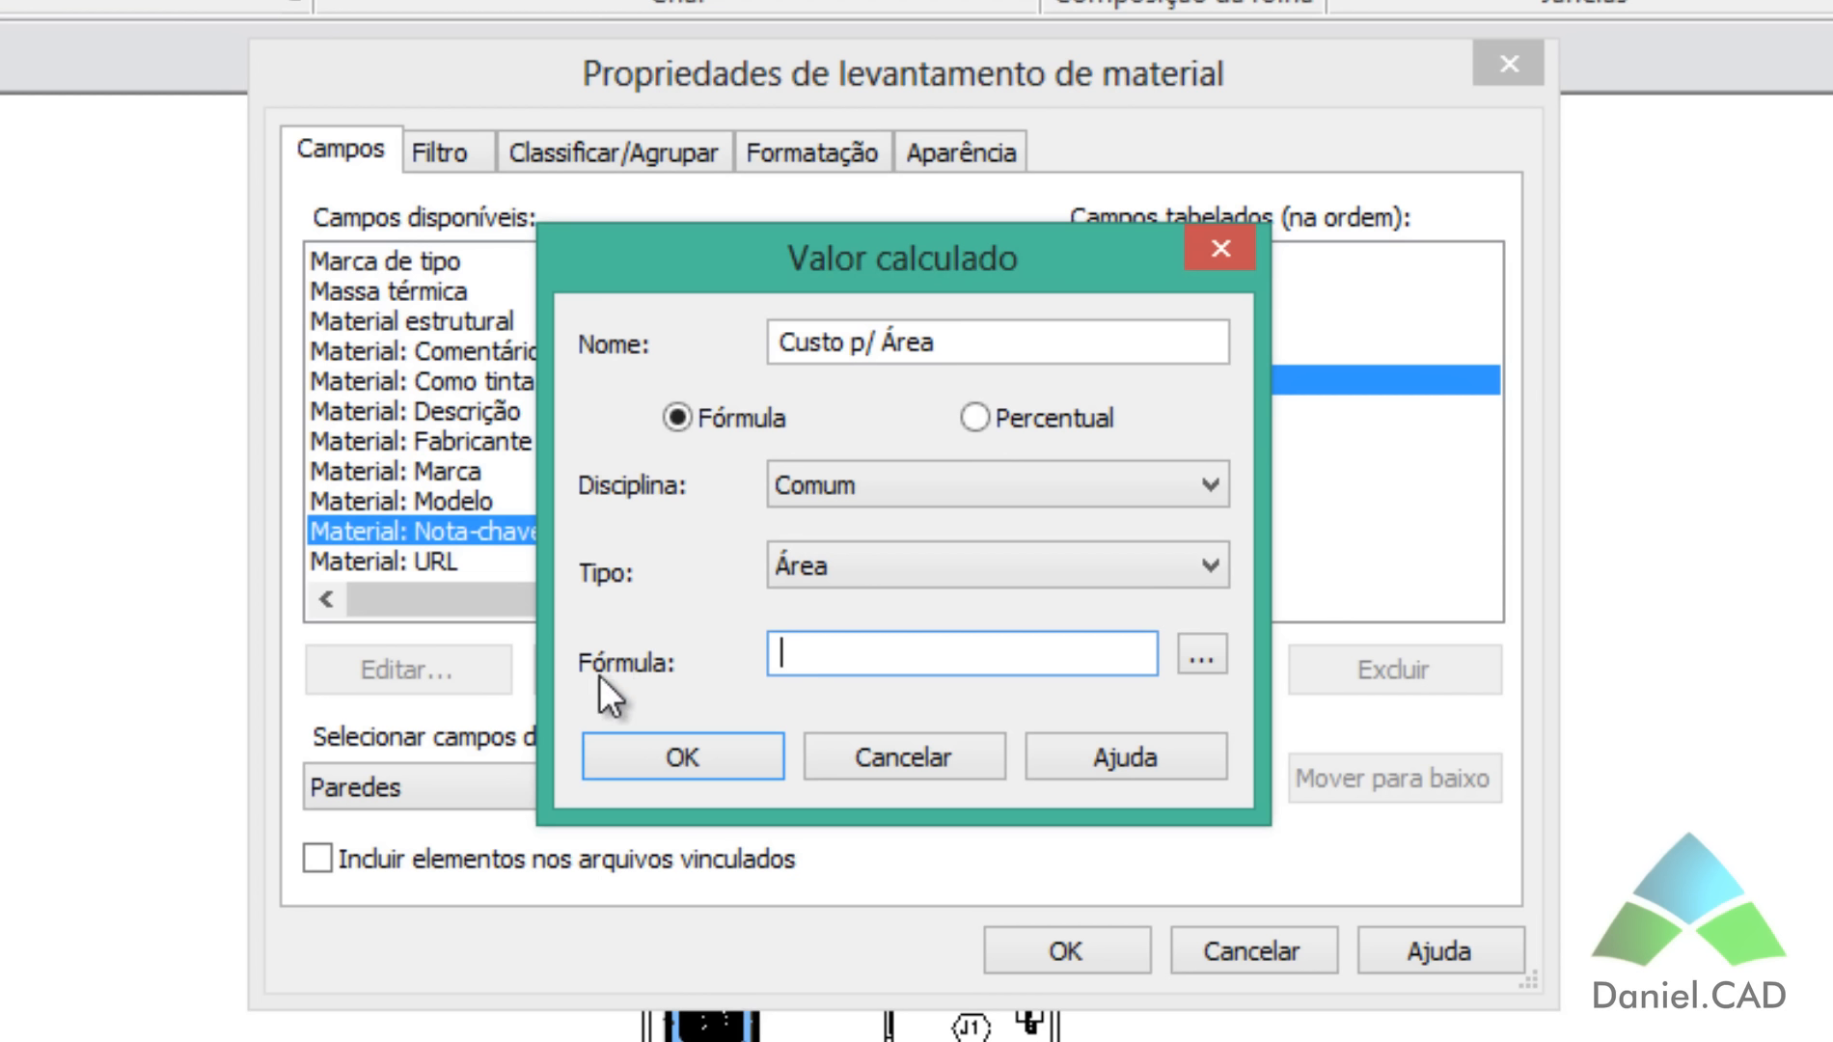
Step: Build the formula Material: Custo*Material: Área for Custo p/ Área and add the calculated value to the scheduled fields
{"action": "left_click", "coordinate": [1199, 667]}
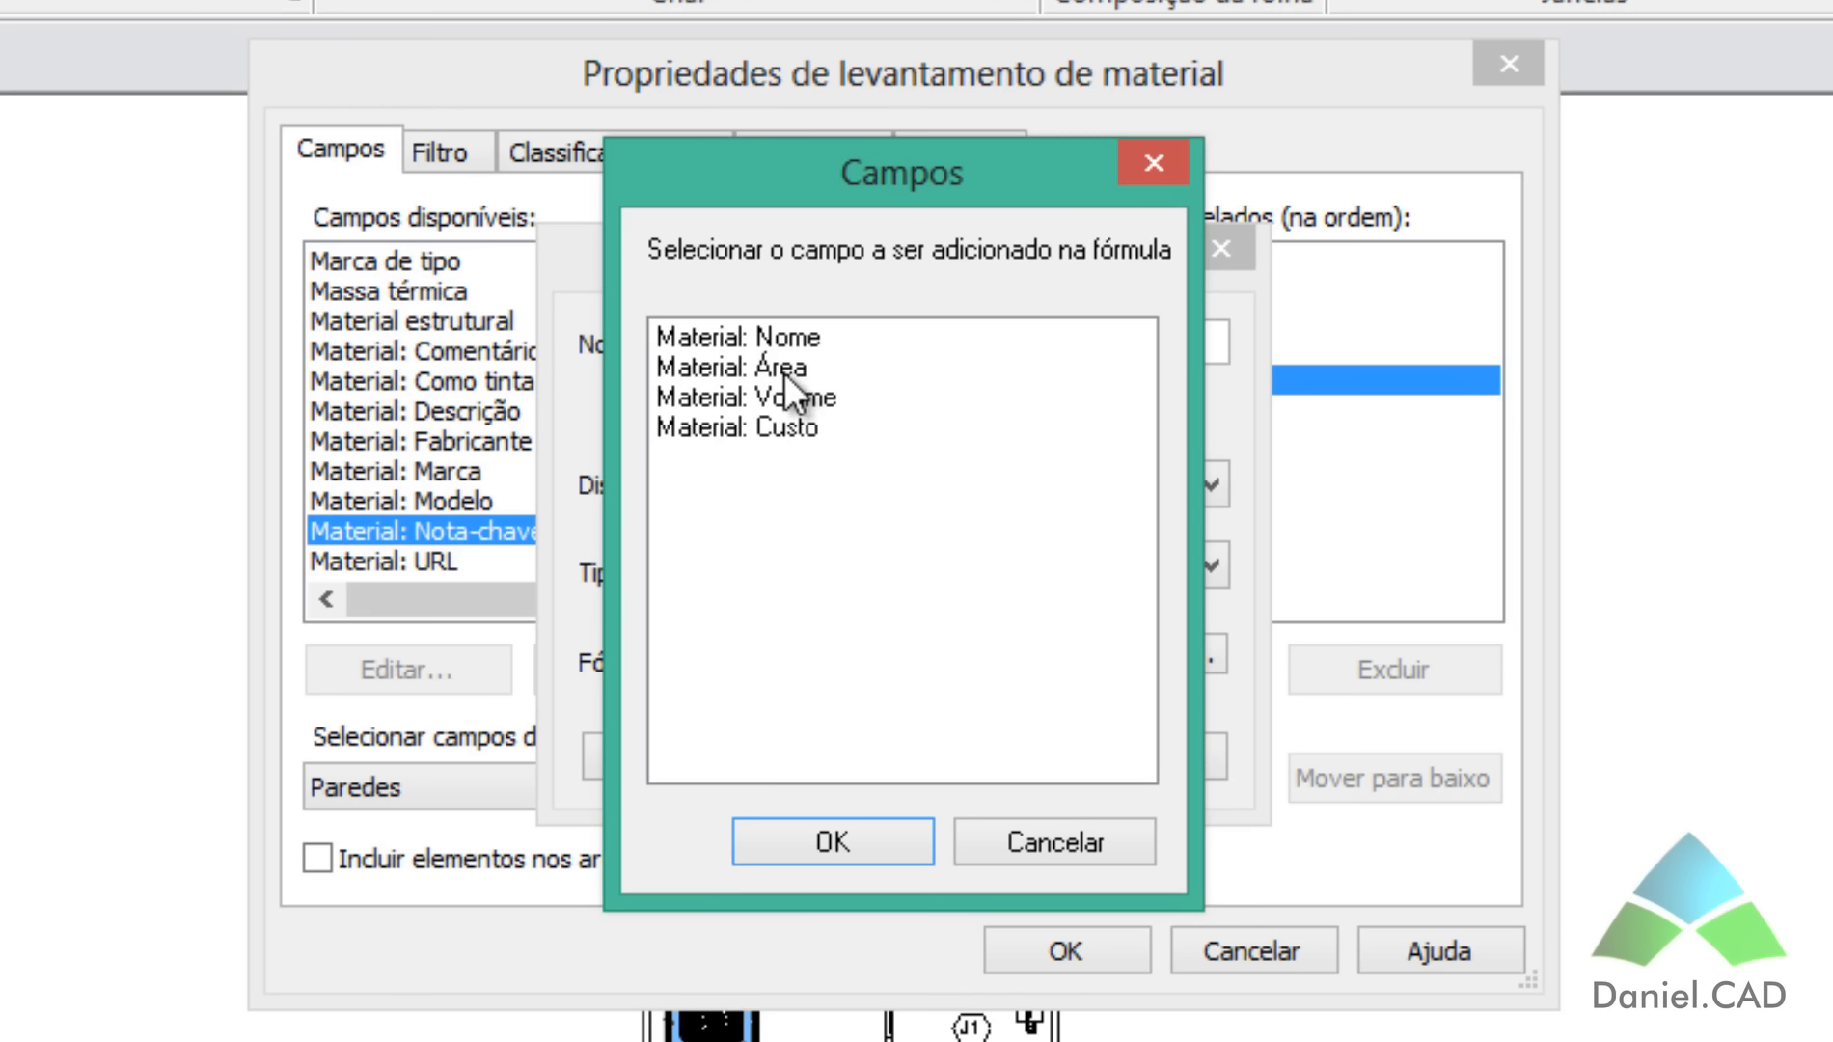
{"action": "left_click", "coordinate": [738, 428]}
{"action": "left_click", "coordinate": [795, 837]}
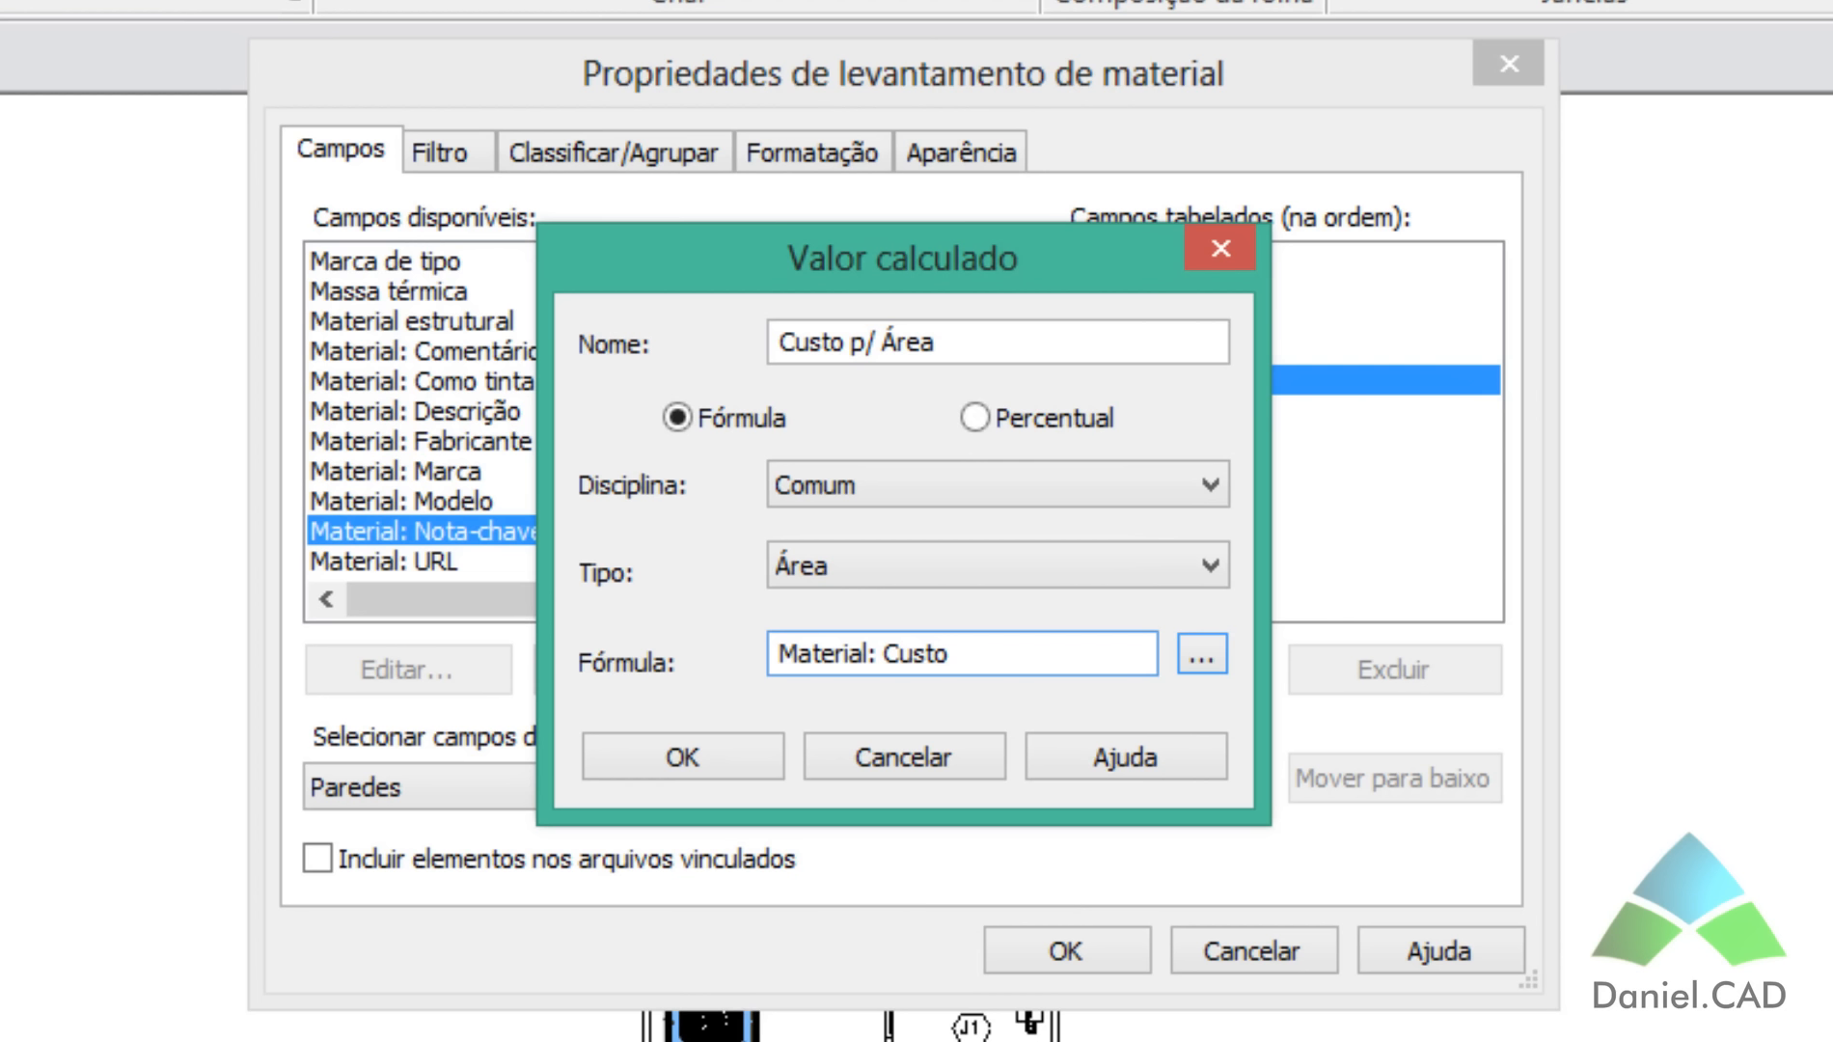
{"action": "type", "text": "*"}
{"action": "left_click", "coordinate": [1201, 655]}
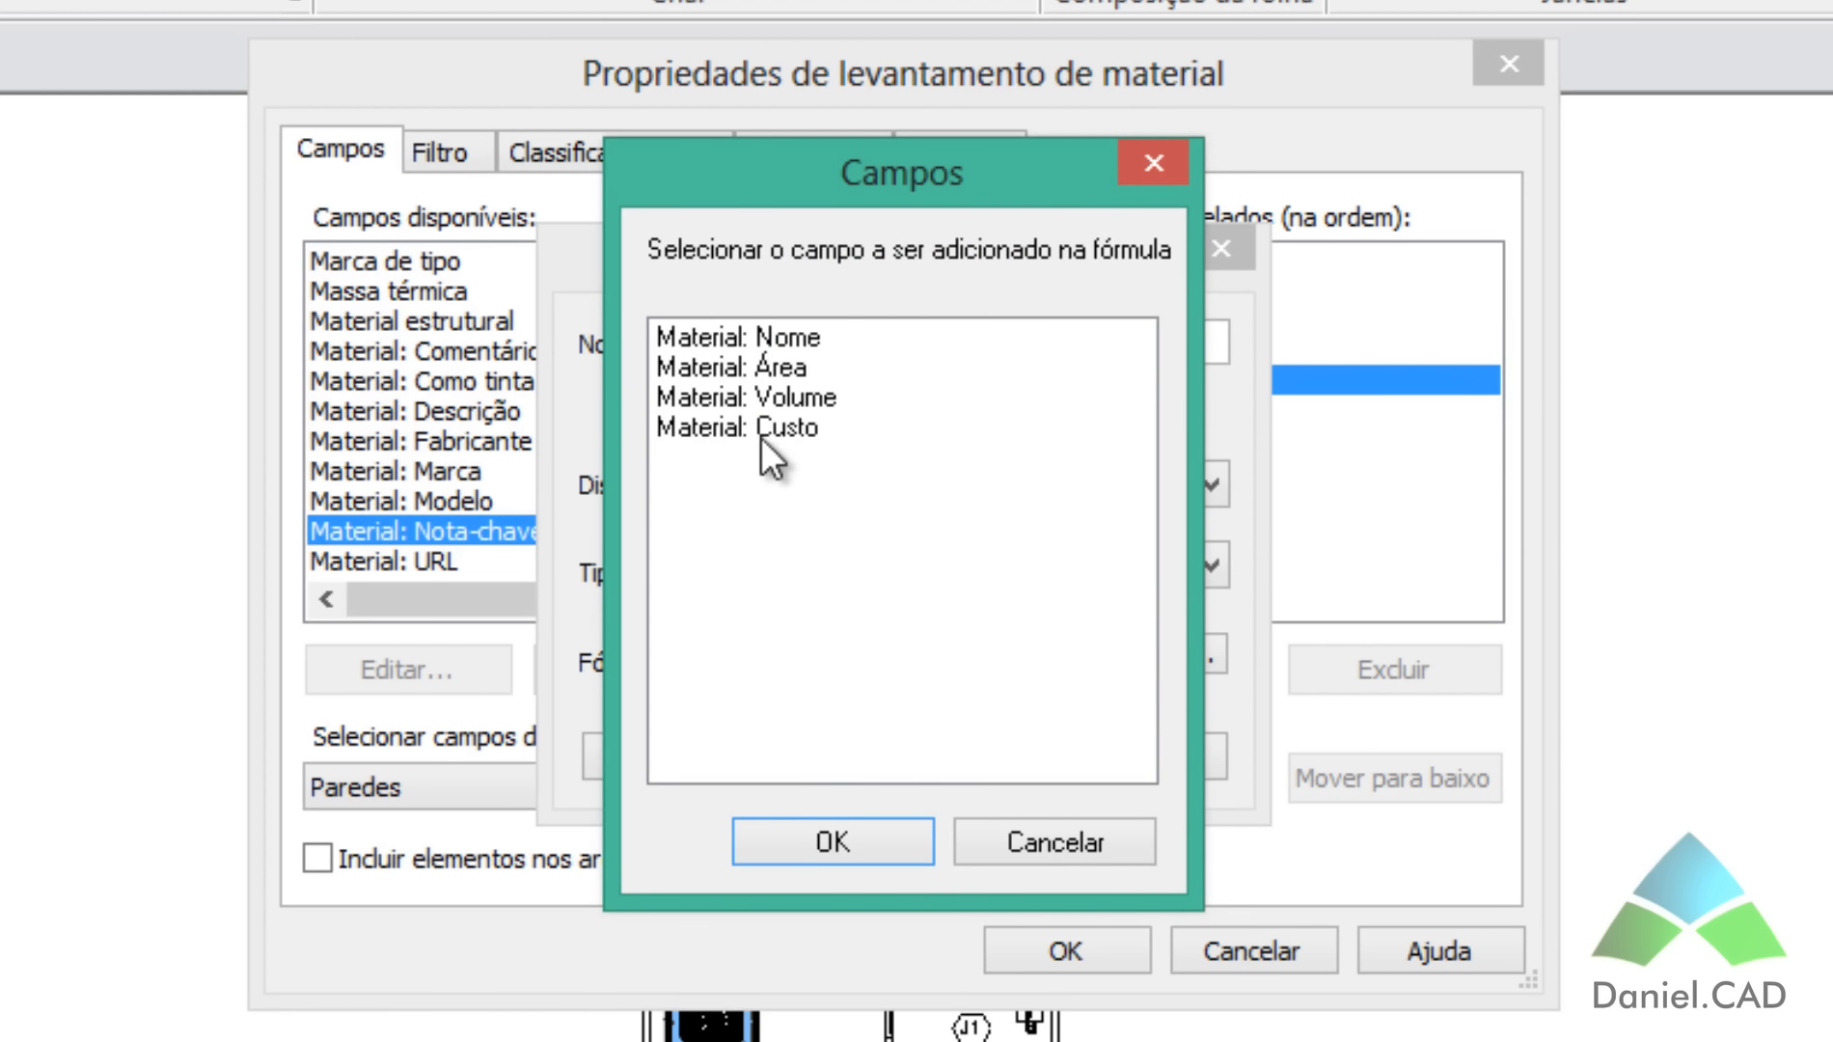
{"action": "left_click", "coordinate": [759, 364]}
{"action": "left_click", "coordinate": [804, 846]}
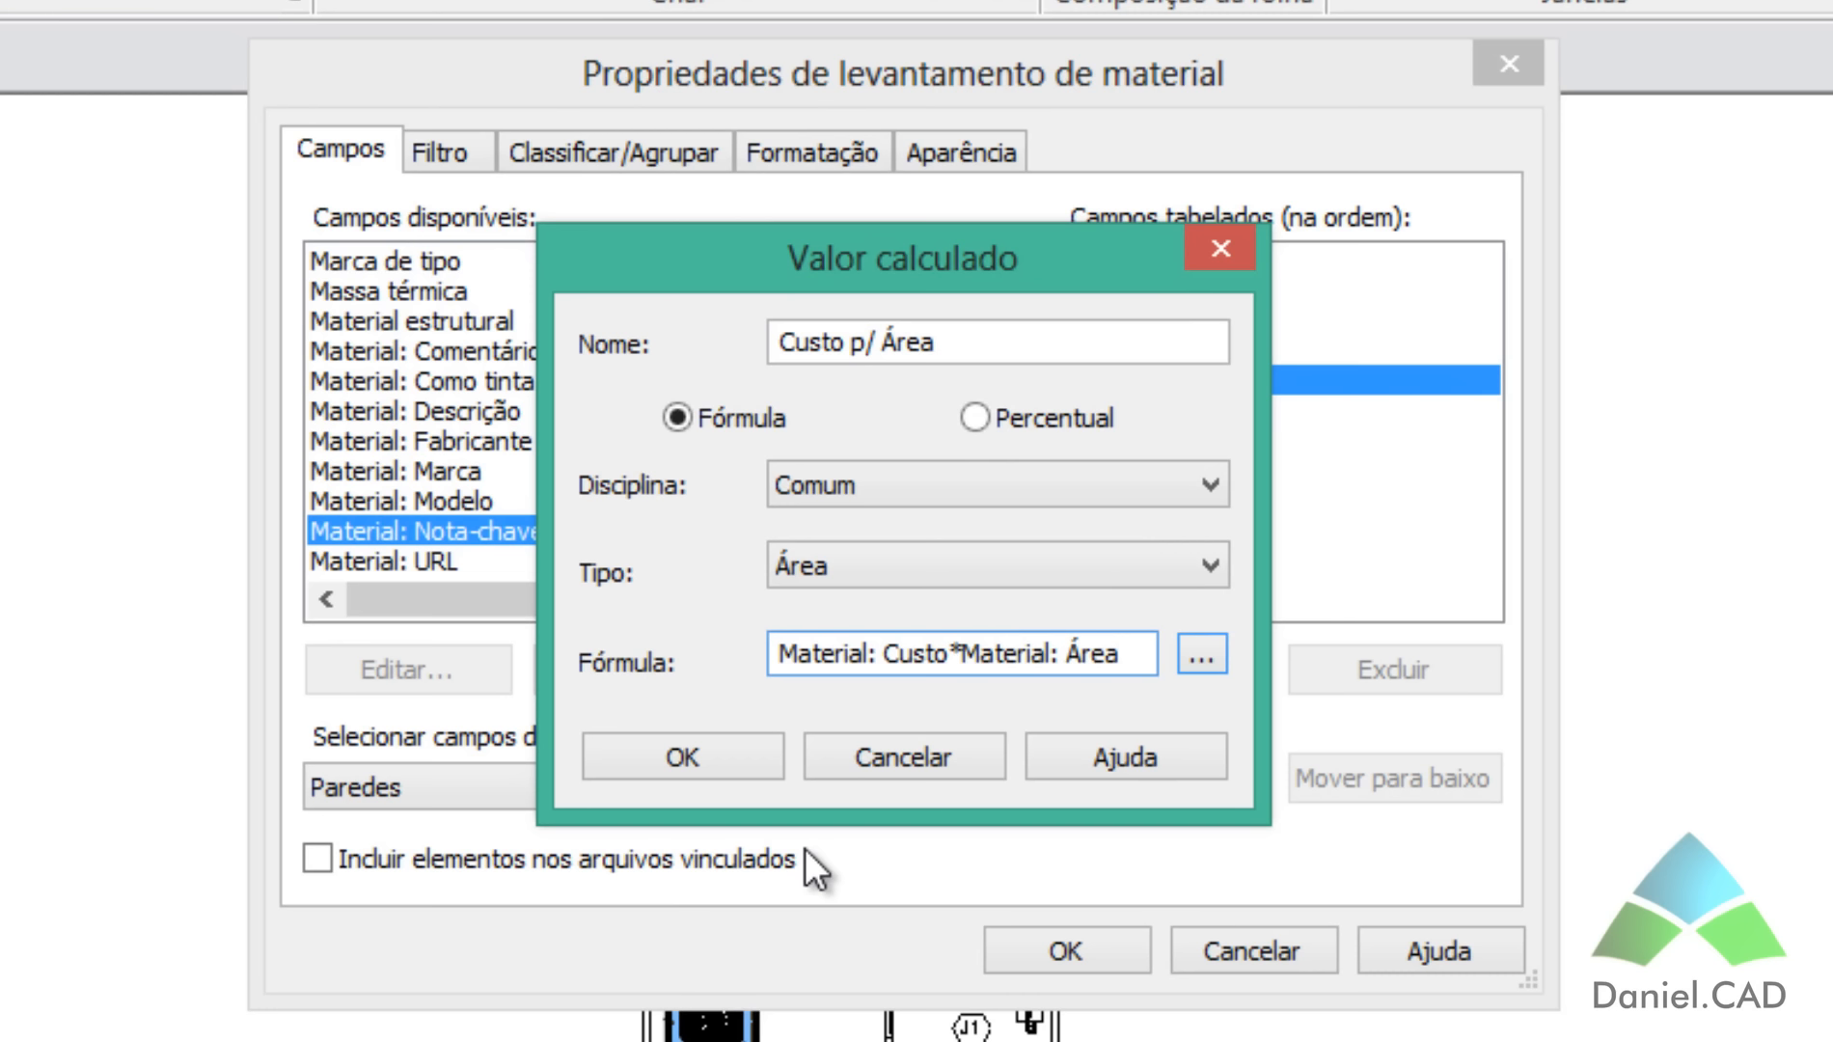
{"action": "left_click", "coordinate": [1201, 654]}
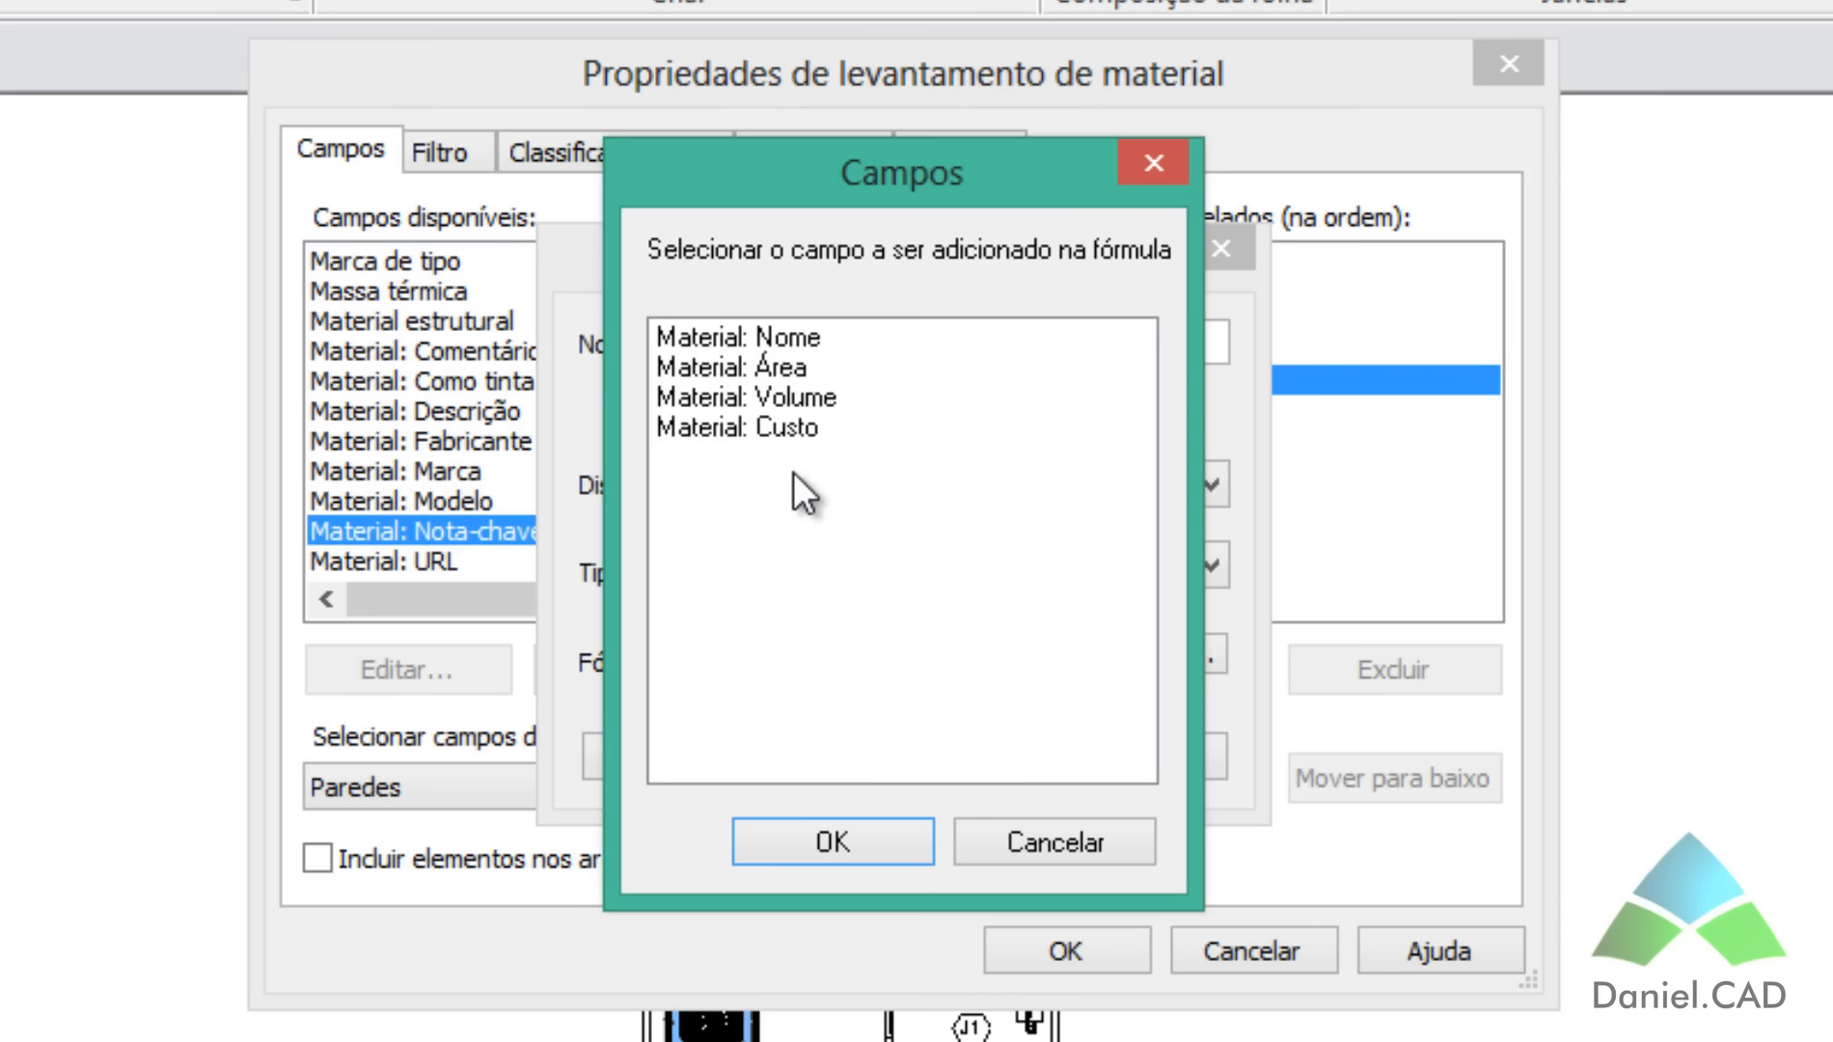
{"action": "left_click", "coordinate": [1056, 843]}
{"action": "left_click", "coordinate": [714, 748]}
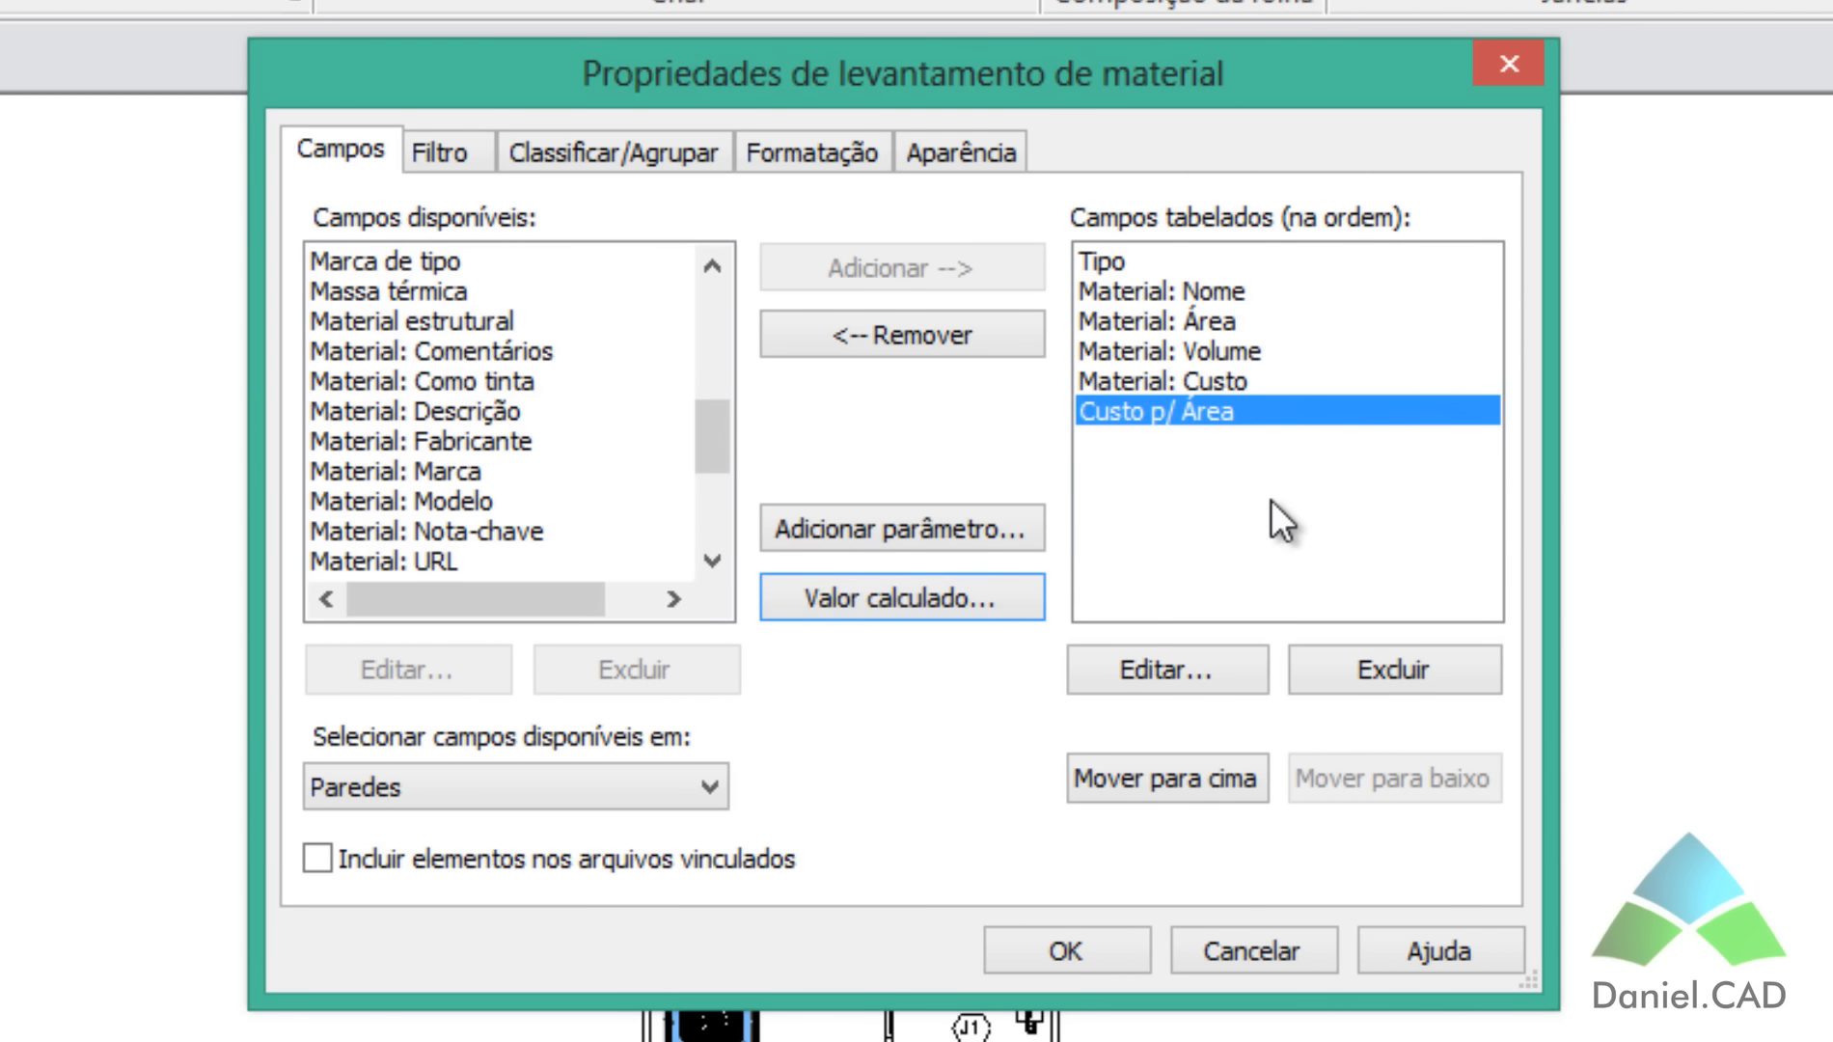
Step: Start a second calculated value named Custo p/ Volume with type Volume
{"action": "left_click", "coordinate": [960, 587]}
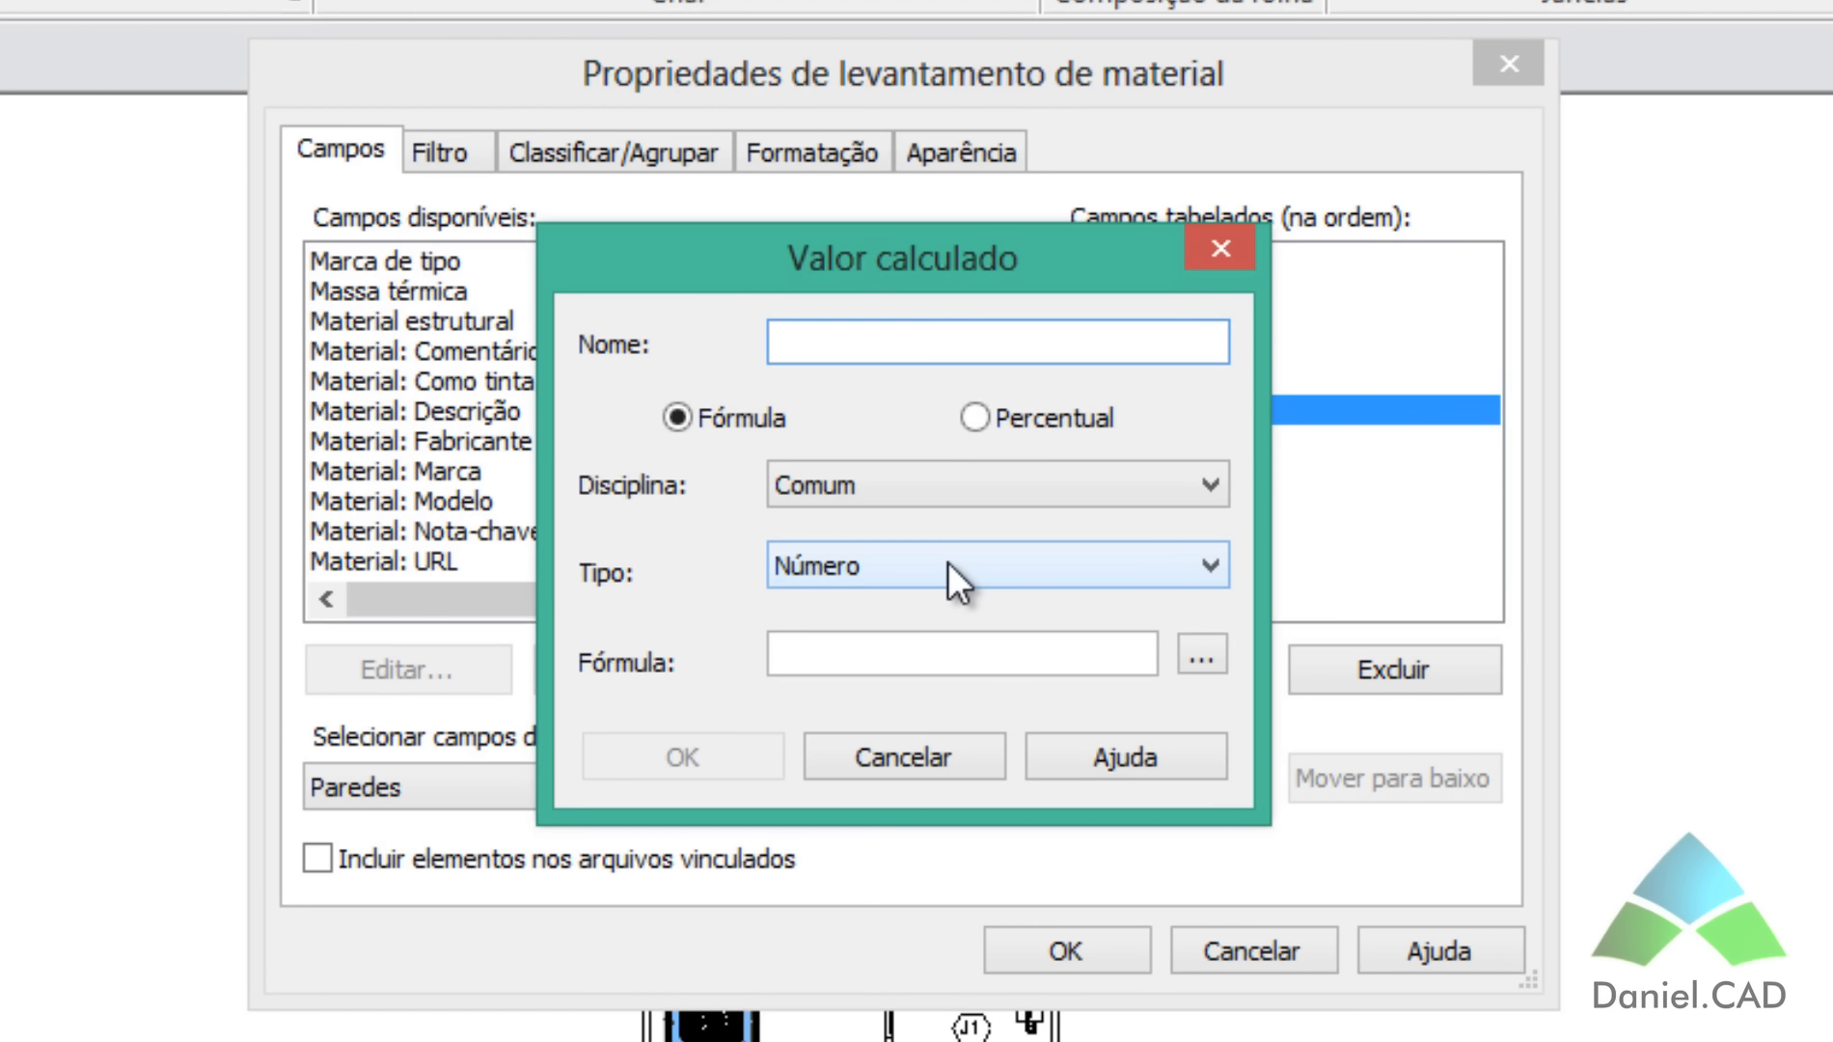
{"action": "type", "text": "Custo p/ "}
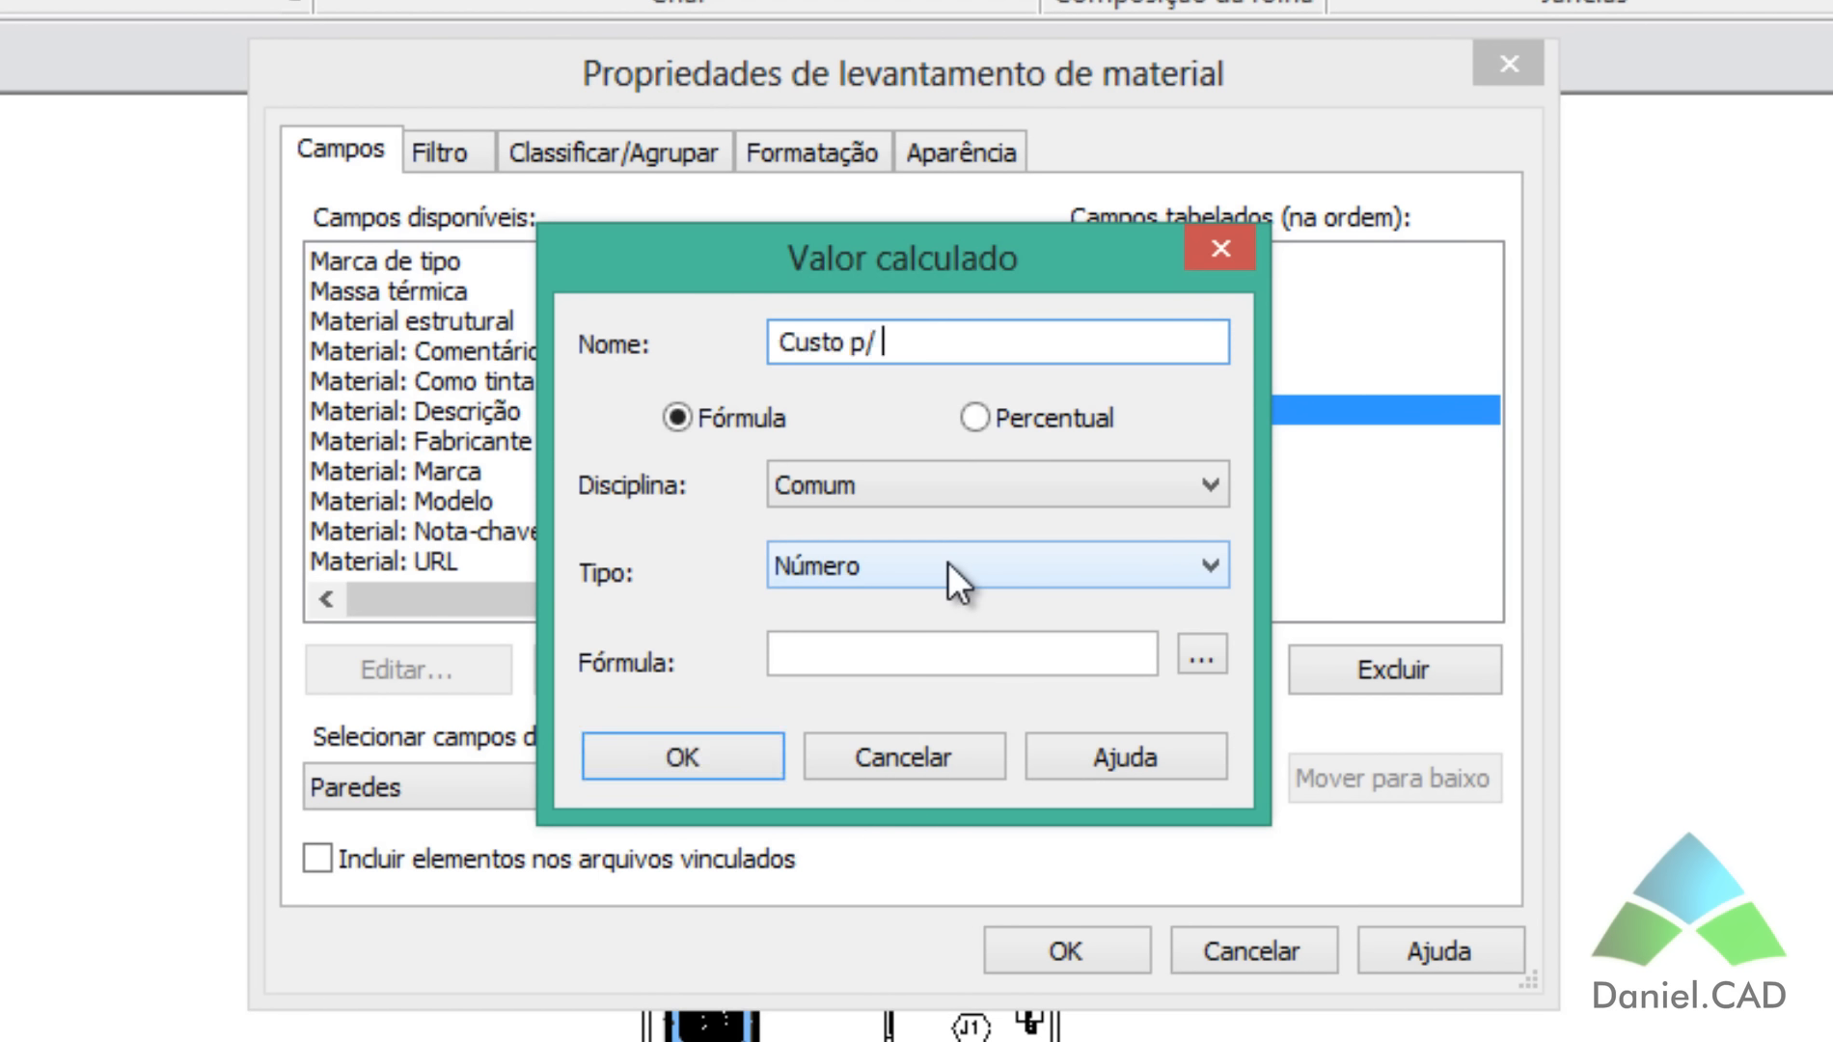
{"action": "type", "text": "Volume"}
{"action": "left_click", "coordinate": [830, 565]}
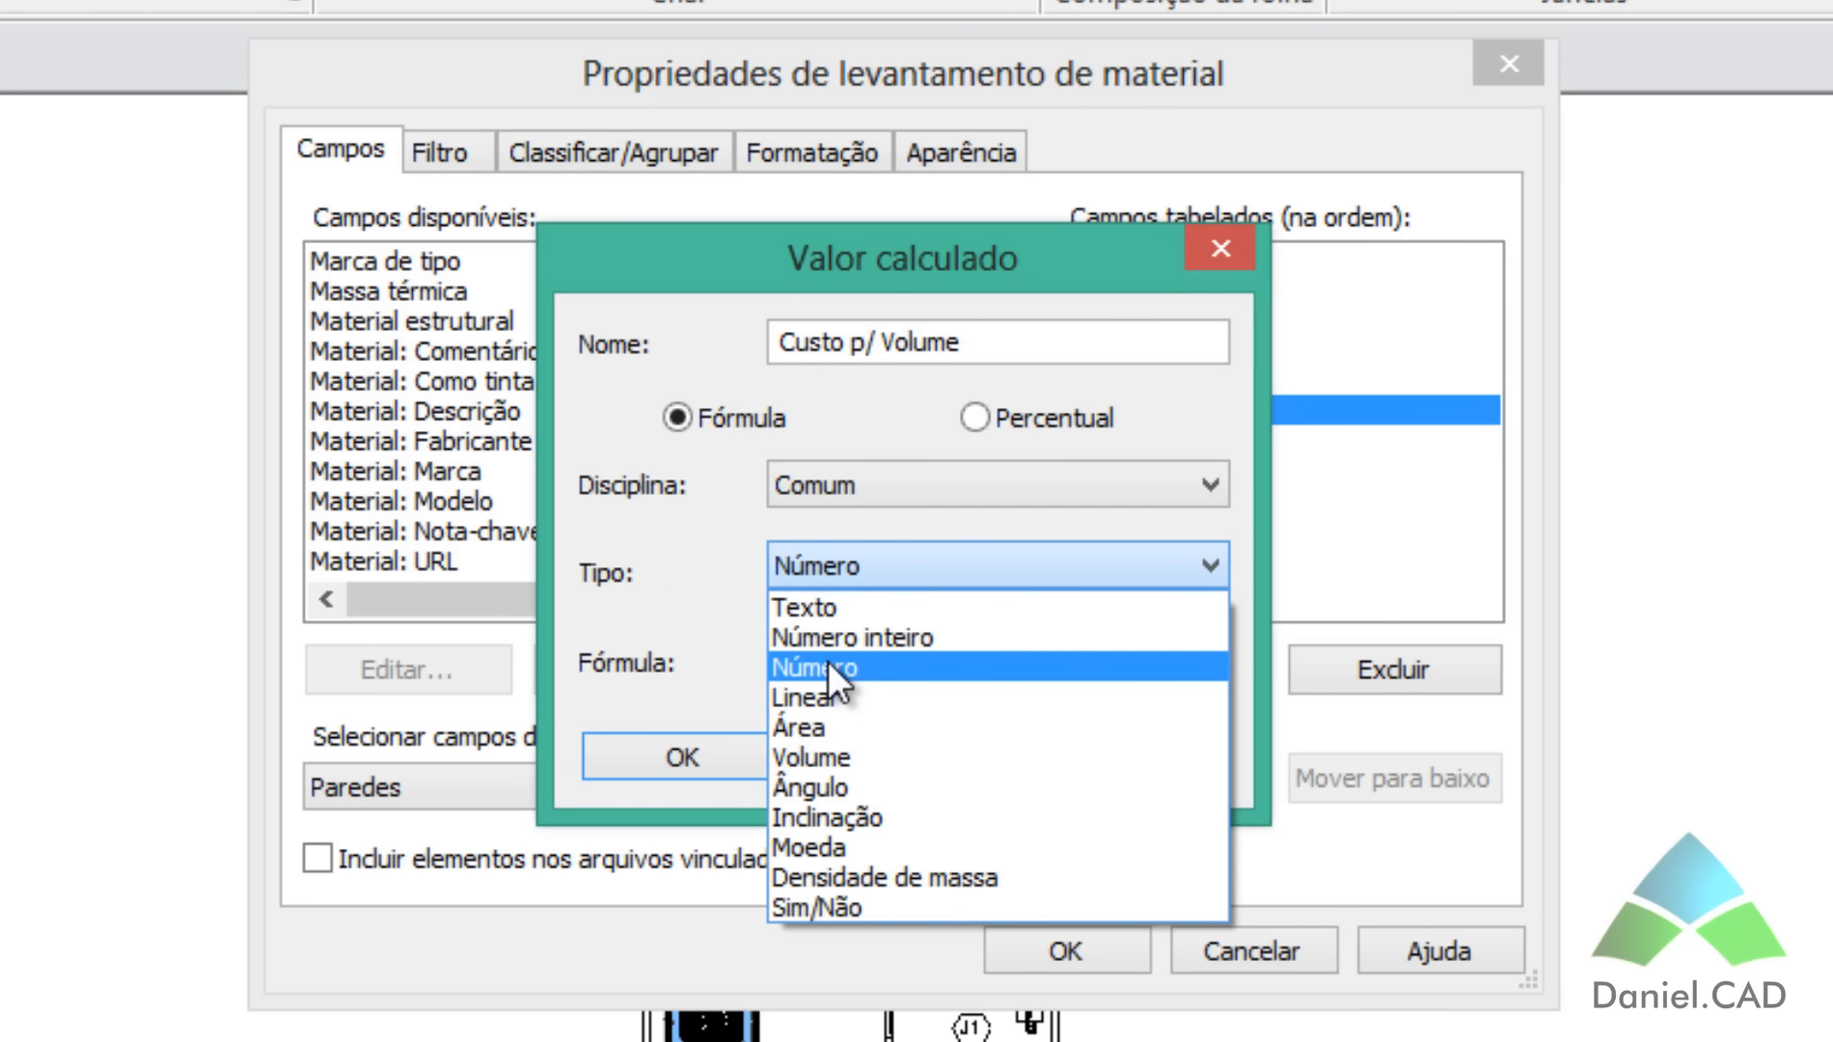
{"action": "left_click", "coordinate": [825, 751]}
{"action": "left_click", "coordinate": [847, 660]}
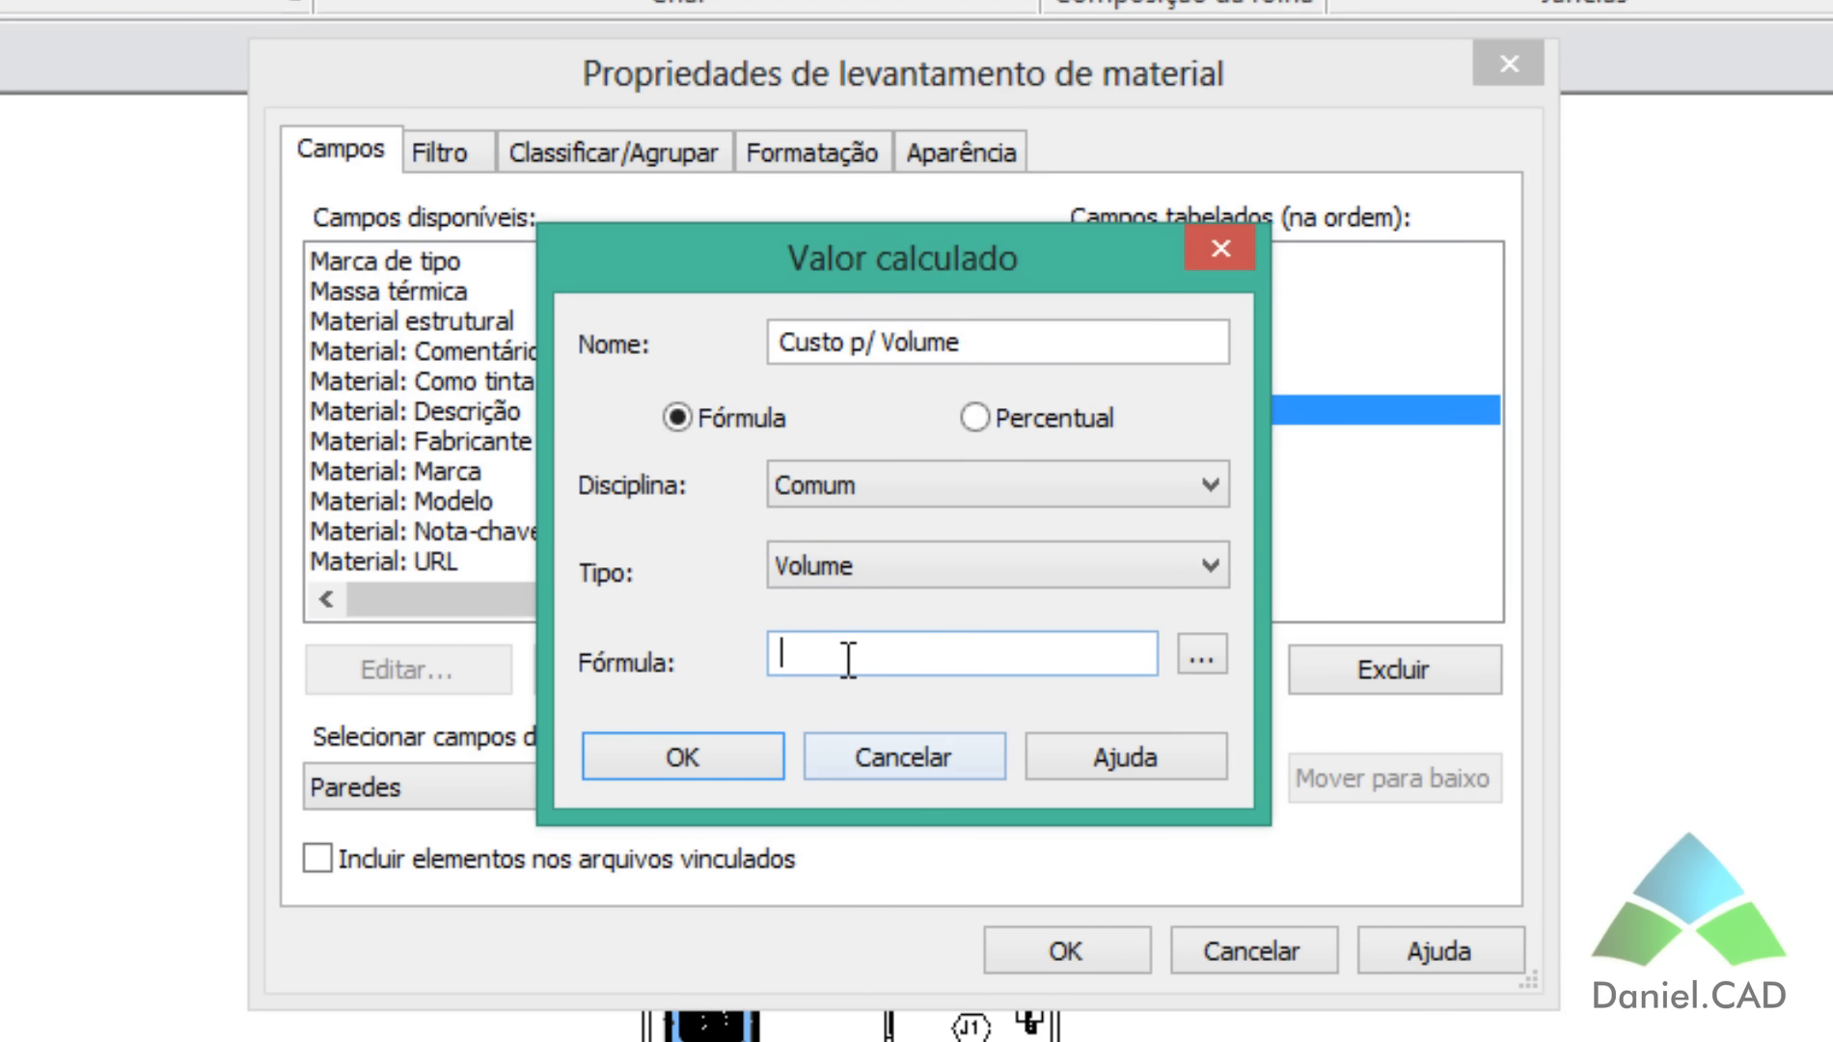
Step: Build the formula Material: Custo*Material: Volume for Custo p/ Volume and add the calculated value to the scheduled fields
{"action": "left_click", "coordinate": [1199, 656]}
{"action": "left_click", "coordinate": [762, 429]}
{"action": "left_click", "coordinate": [890, 839]}
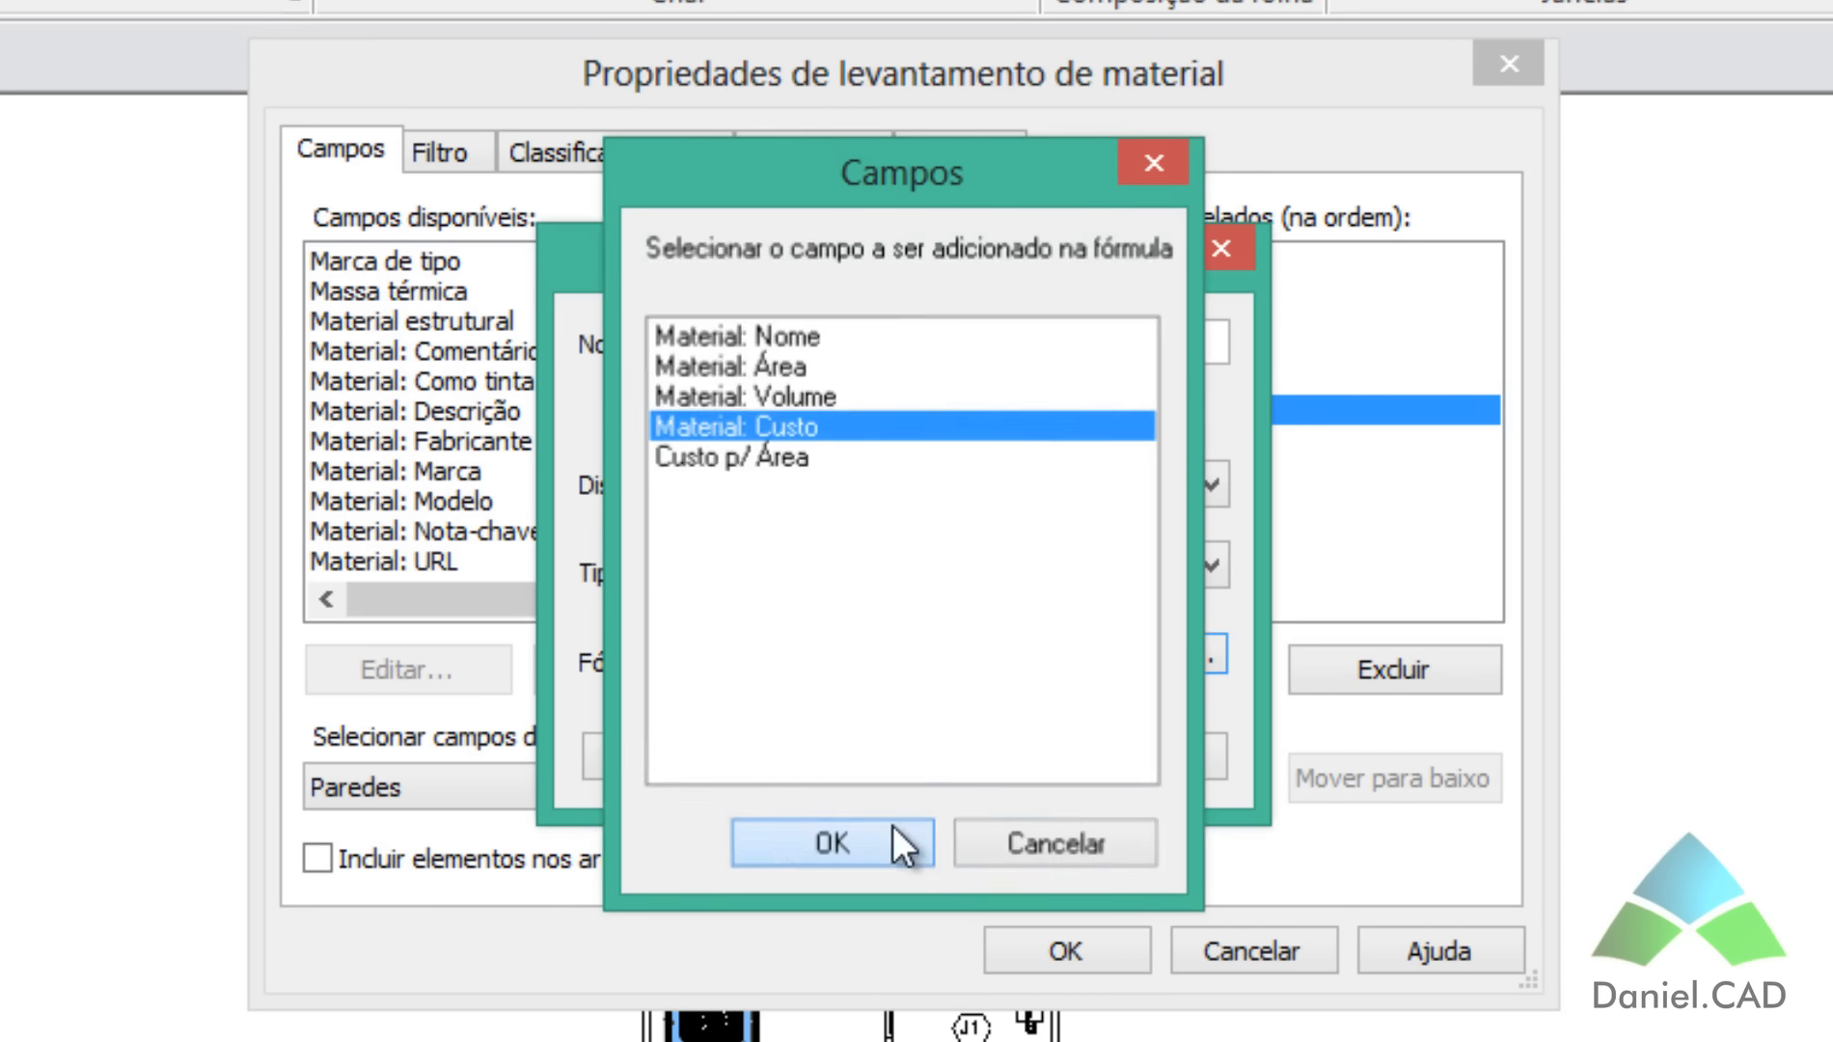
{"action": "type", "text": "*"}
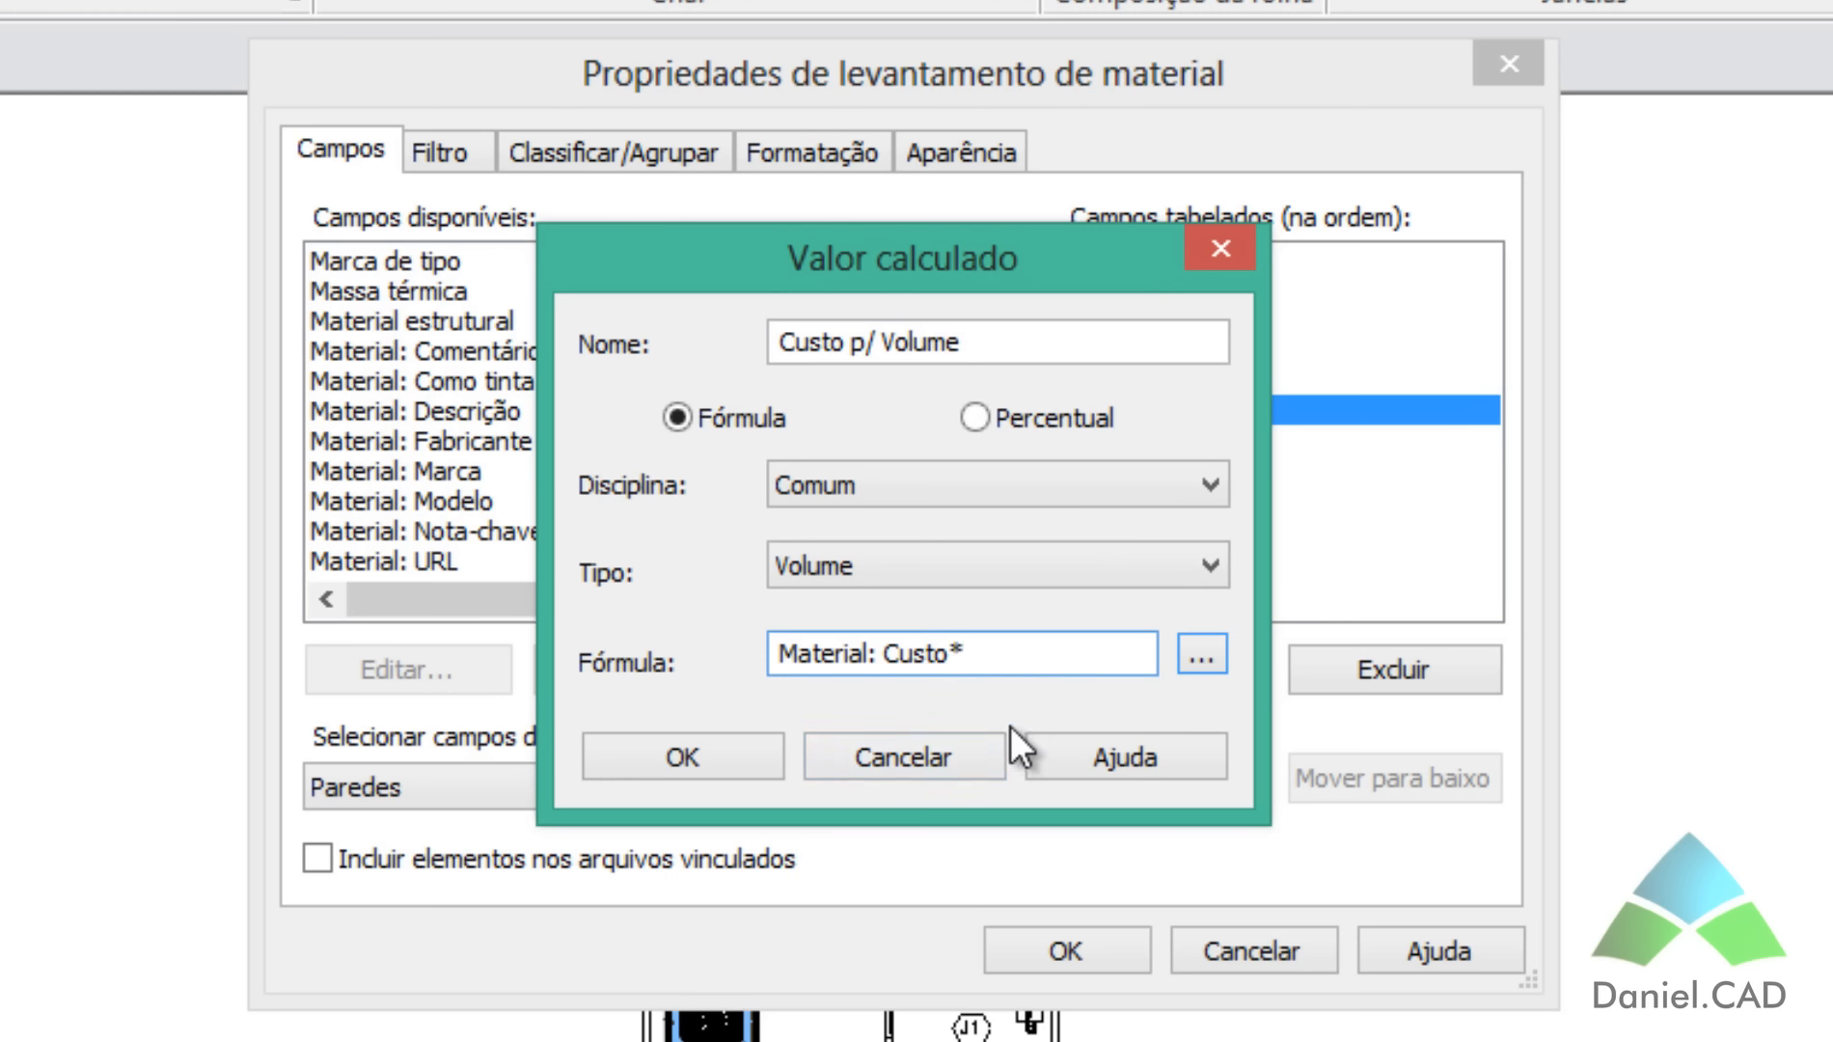
{"action": "left_click", "coordinate": [1201, 656]}
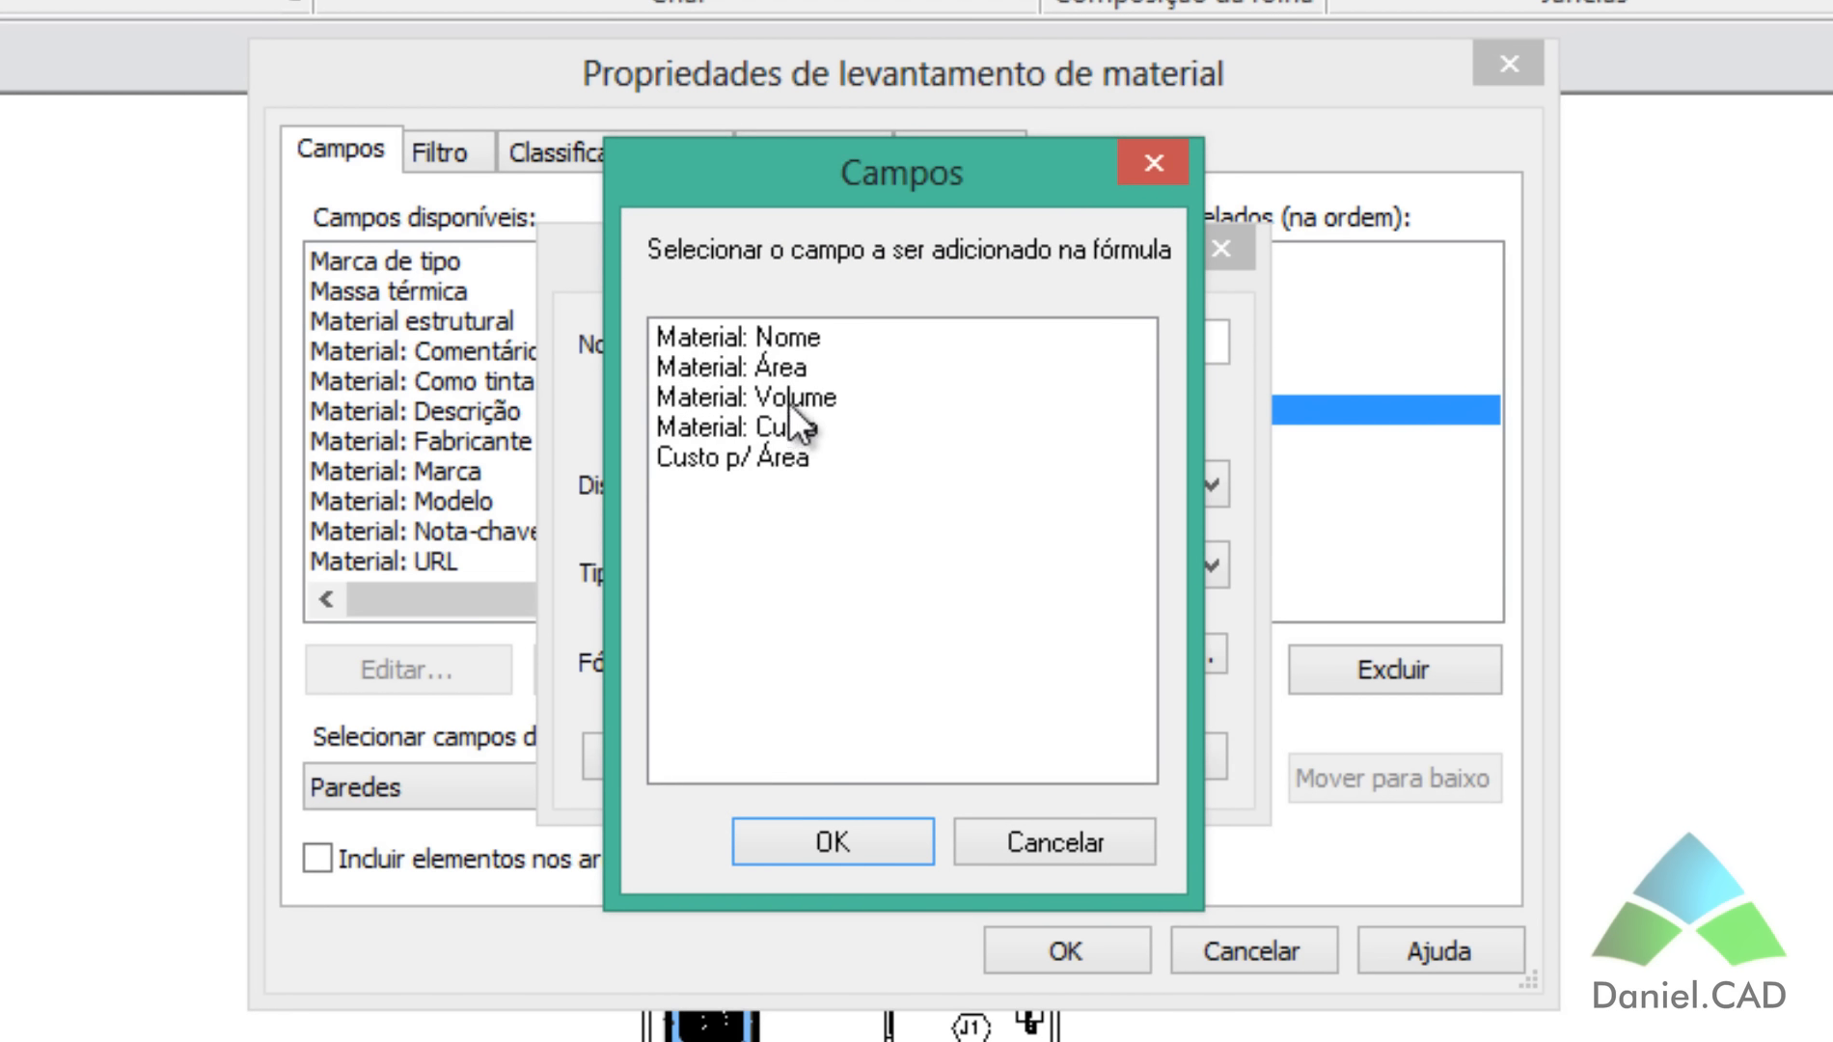
{"action": "left_click", "coordinate": [793, 396]}
{"action": "left_click", "coordinate": [832, 820]}
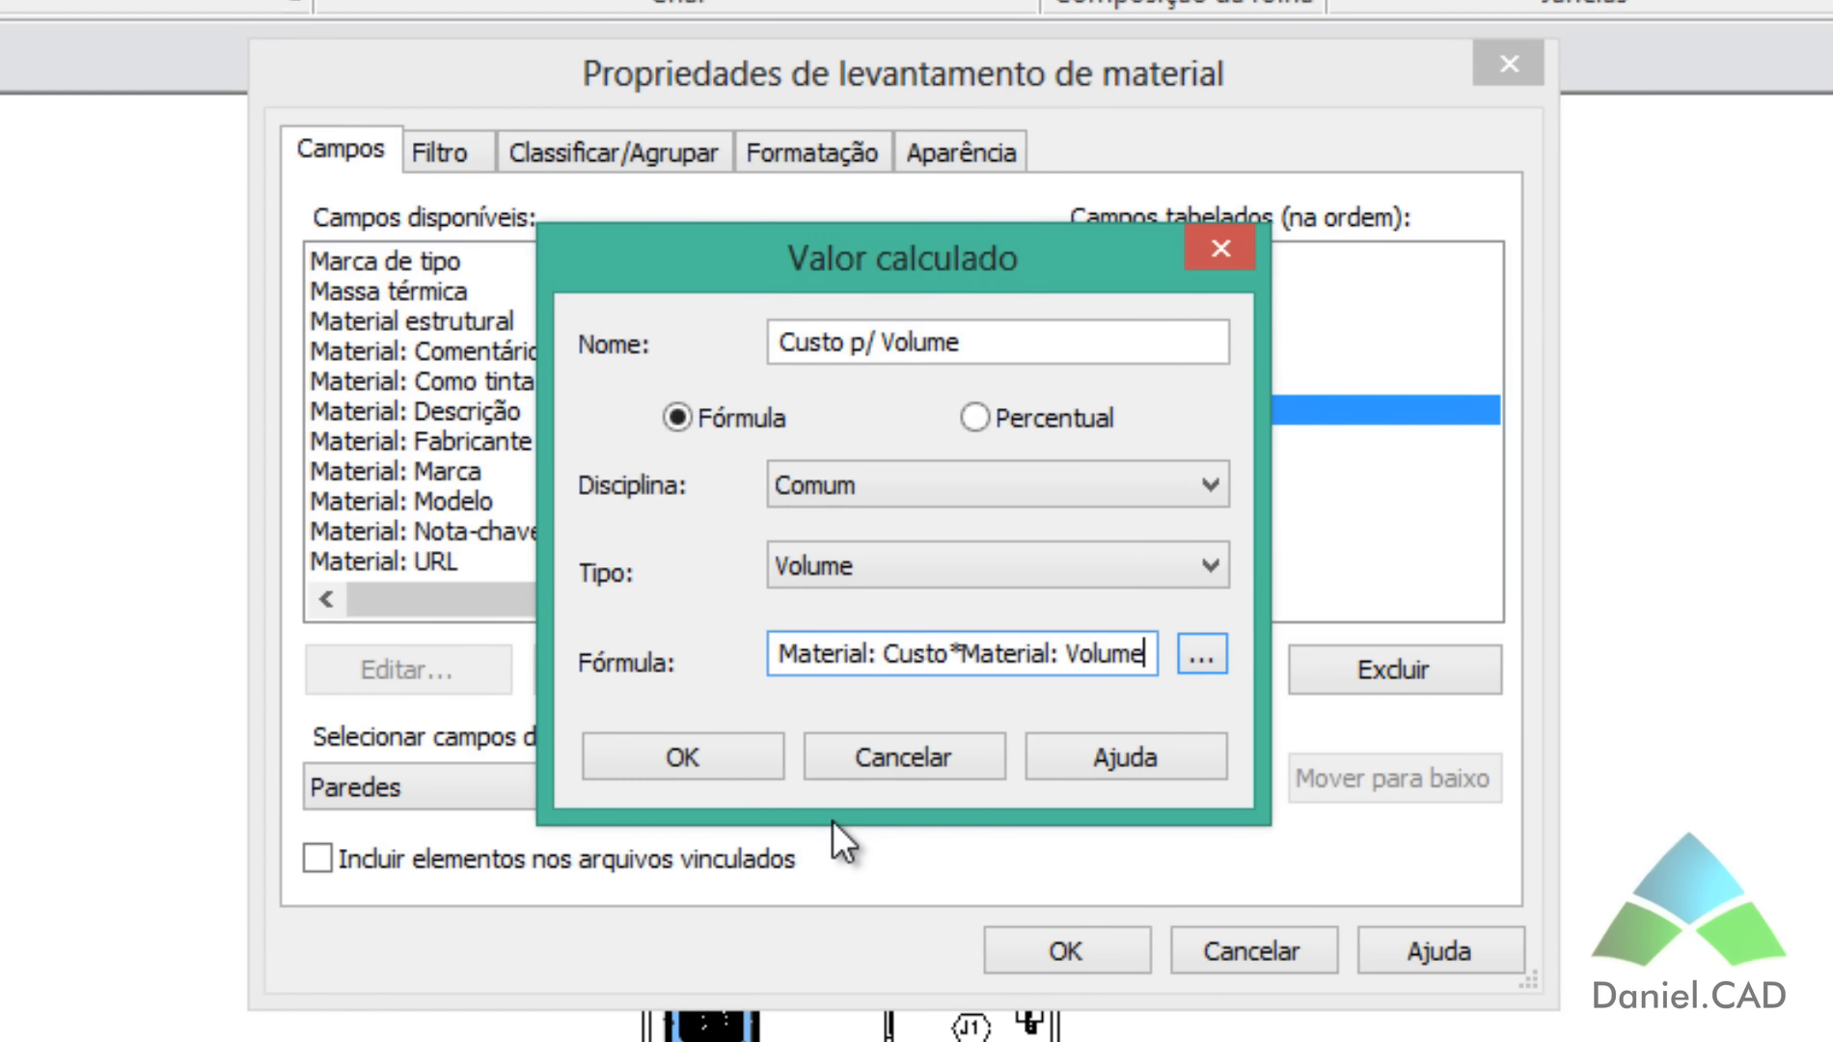
{"action": "left_click", "coordinate": [735, 757]}
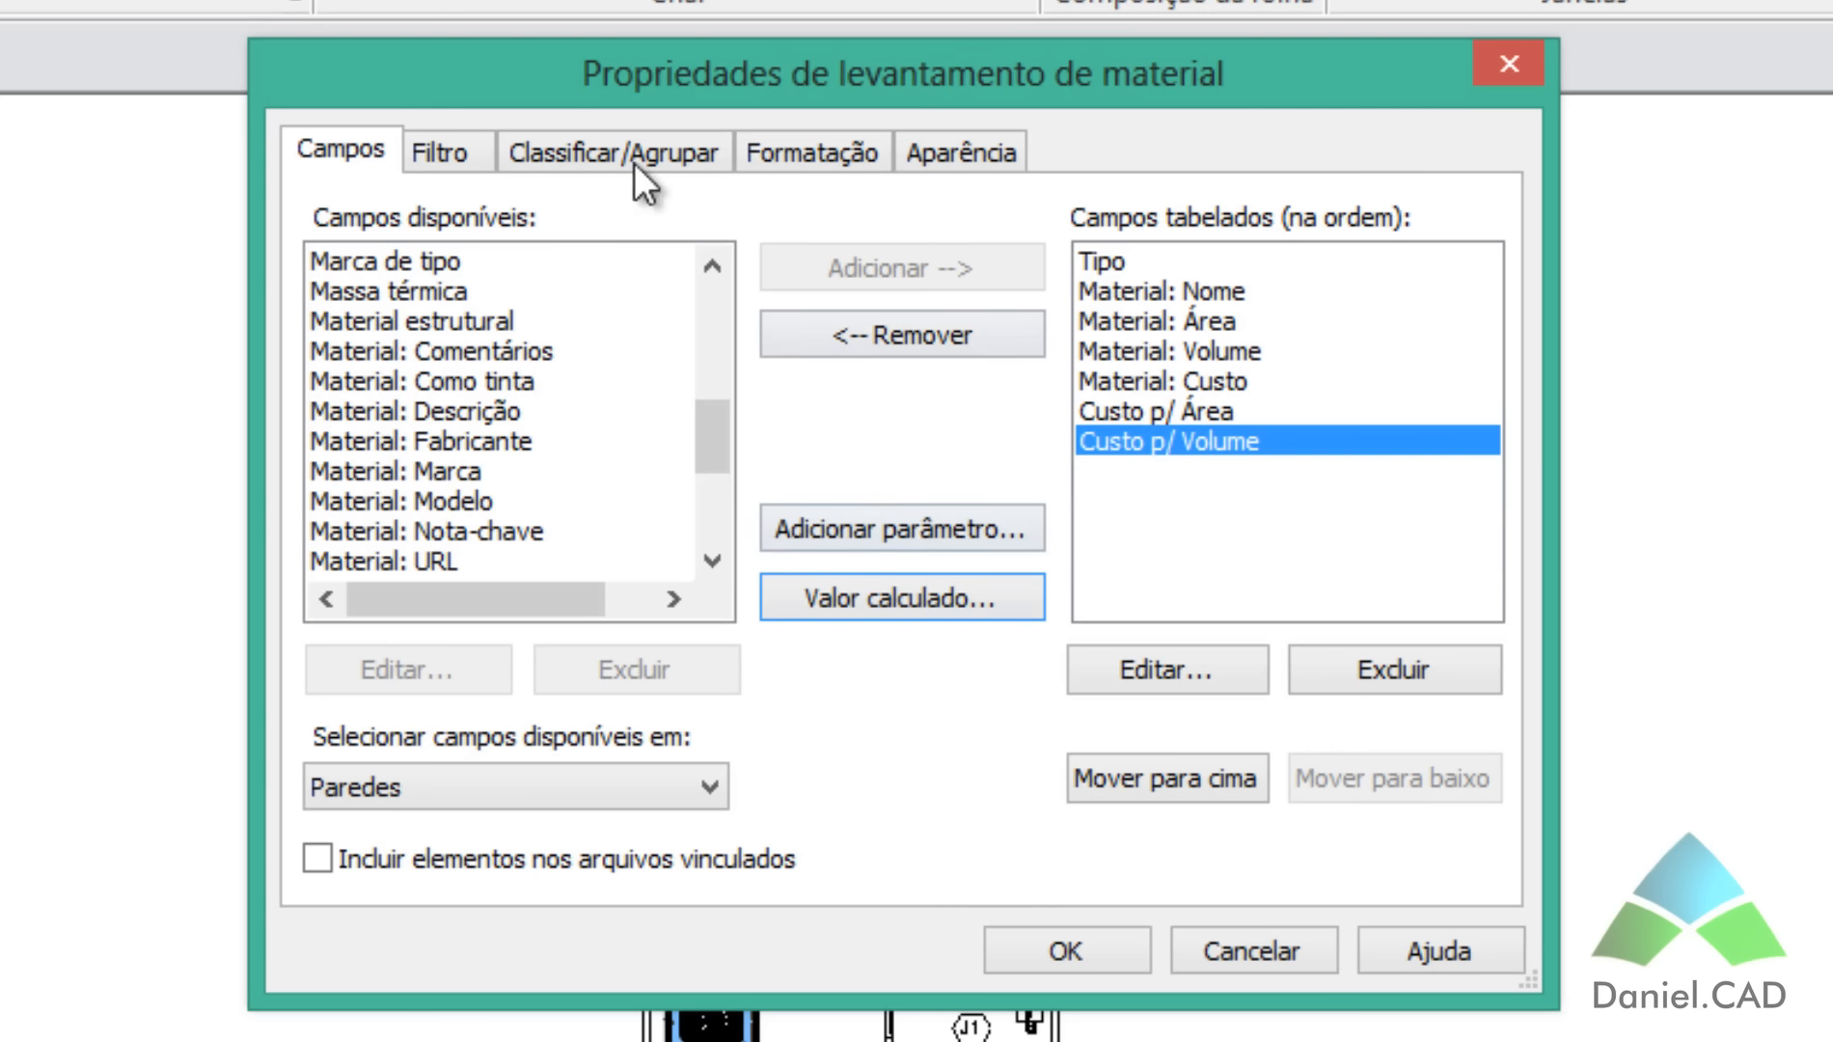
Step: Format the Custo p/ Área field without the project settings and set its unit symbol to Nenhum
{"action": "left_click", "coordinate": [777, 155]}
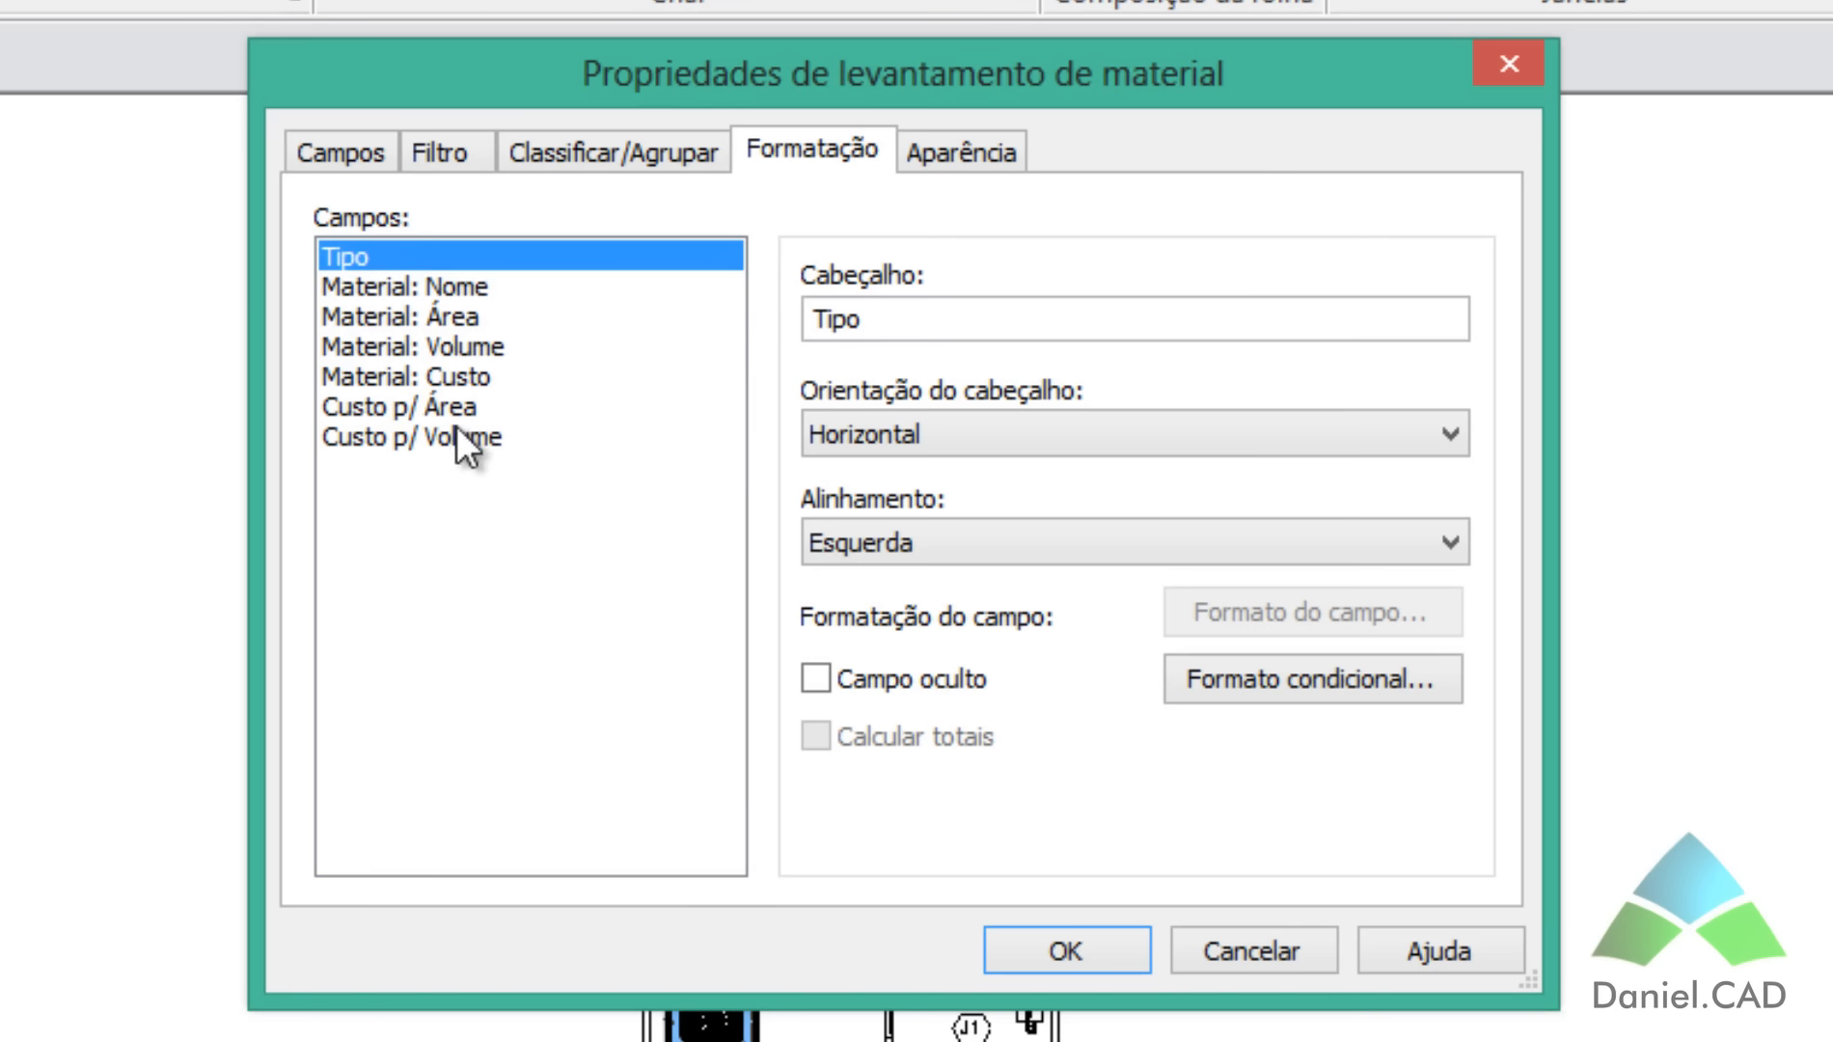
{"action": "left_click", "coordinate": [431, 405]}
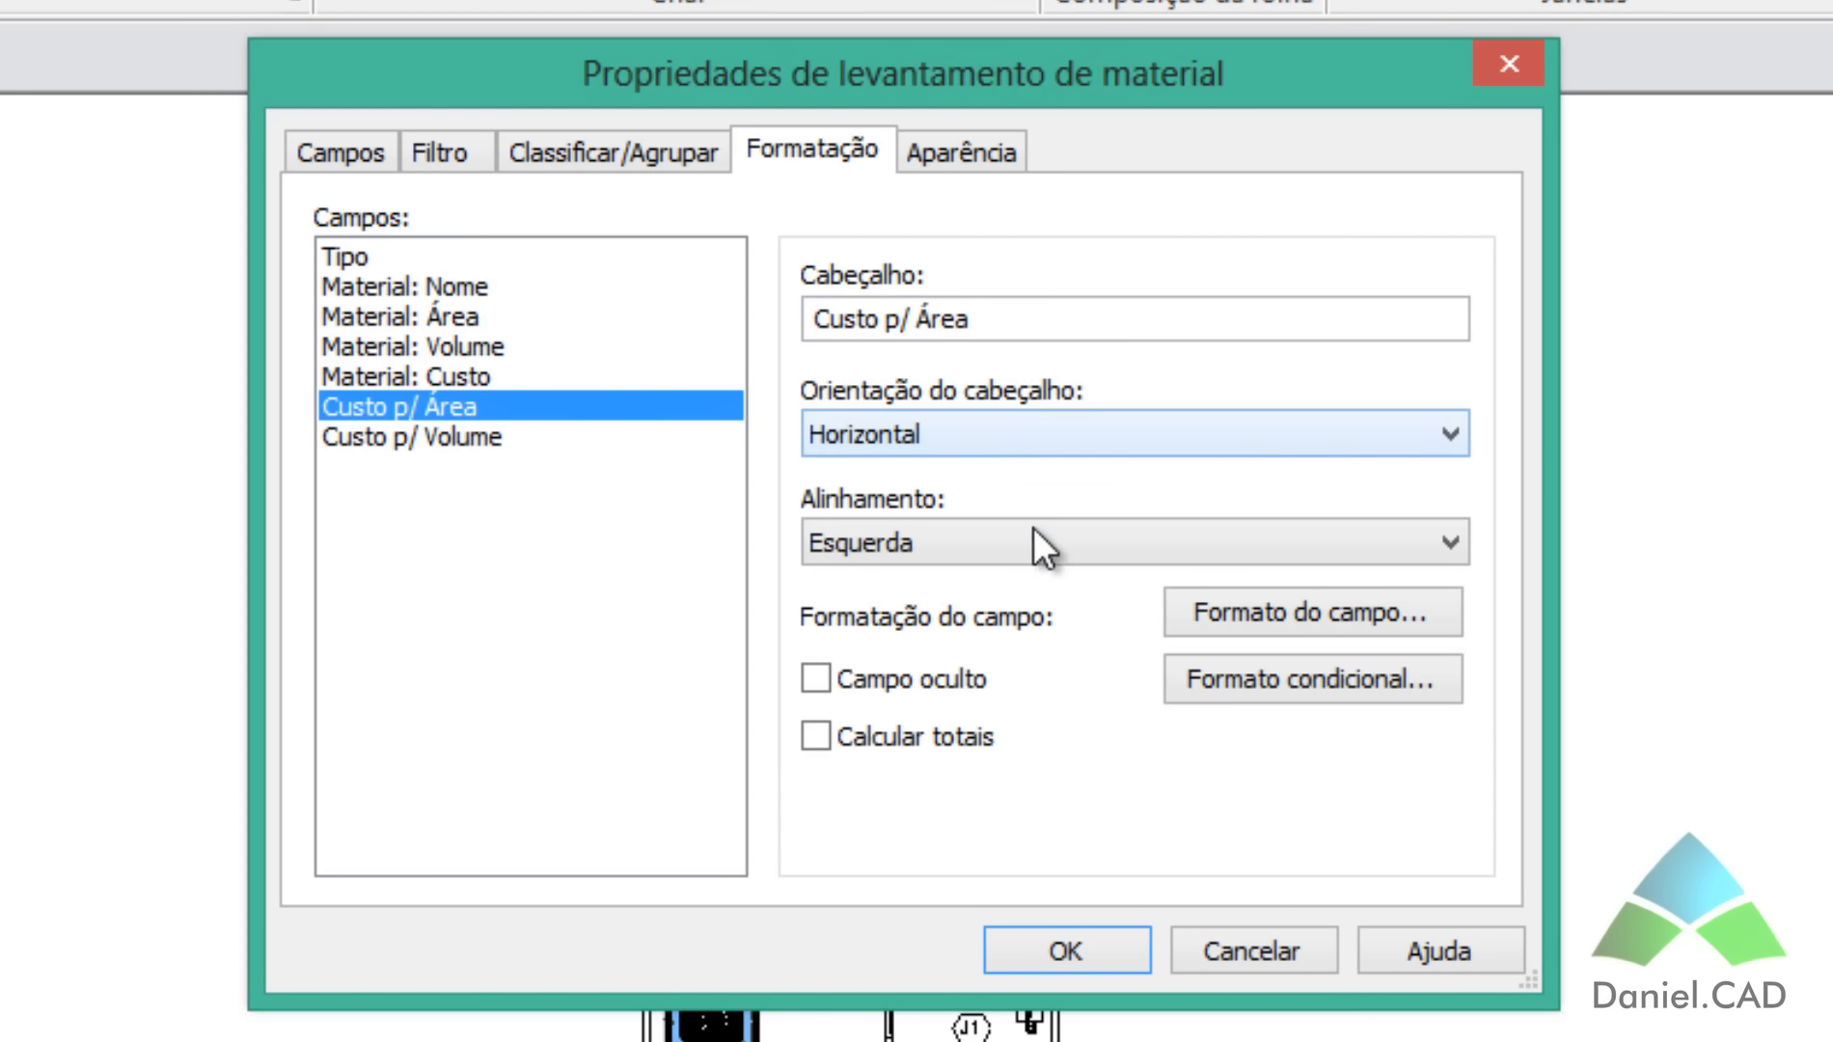
{"action": "left_click", "coordinate": [1264, 613]}
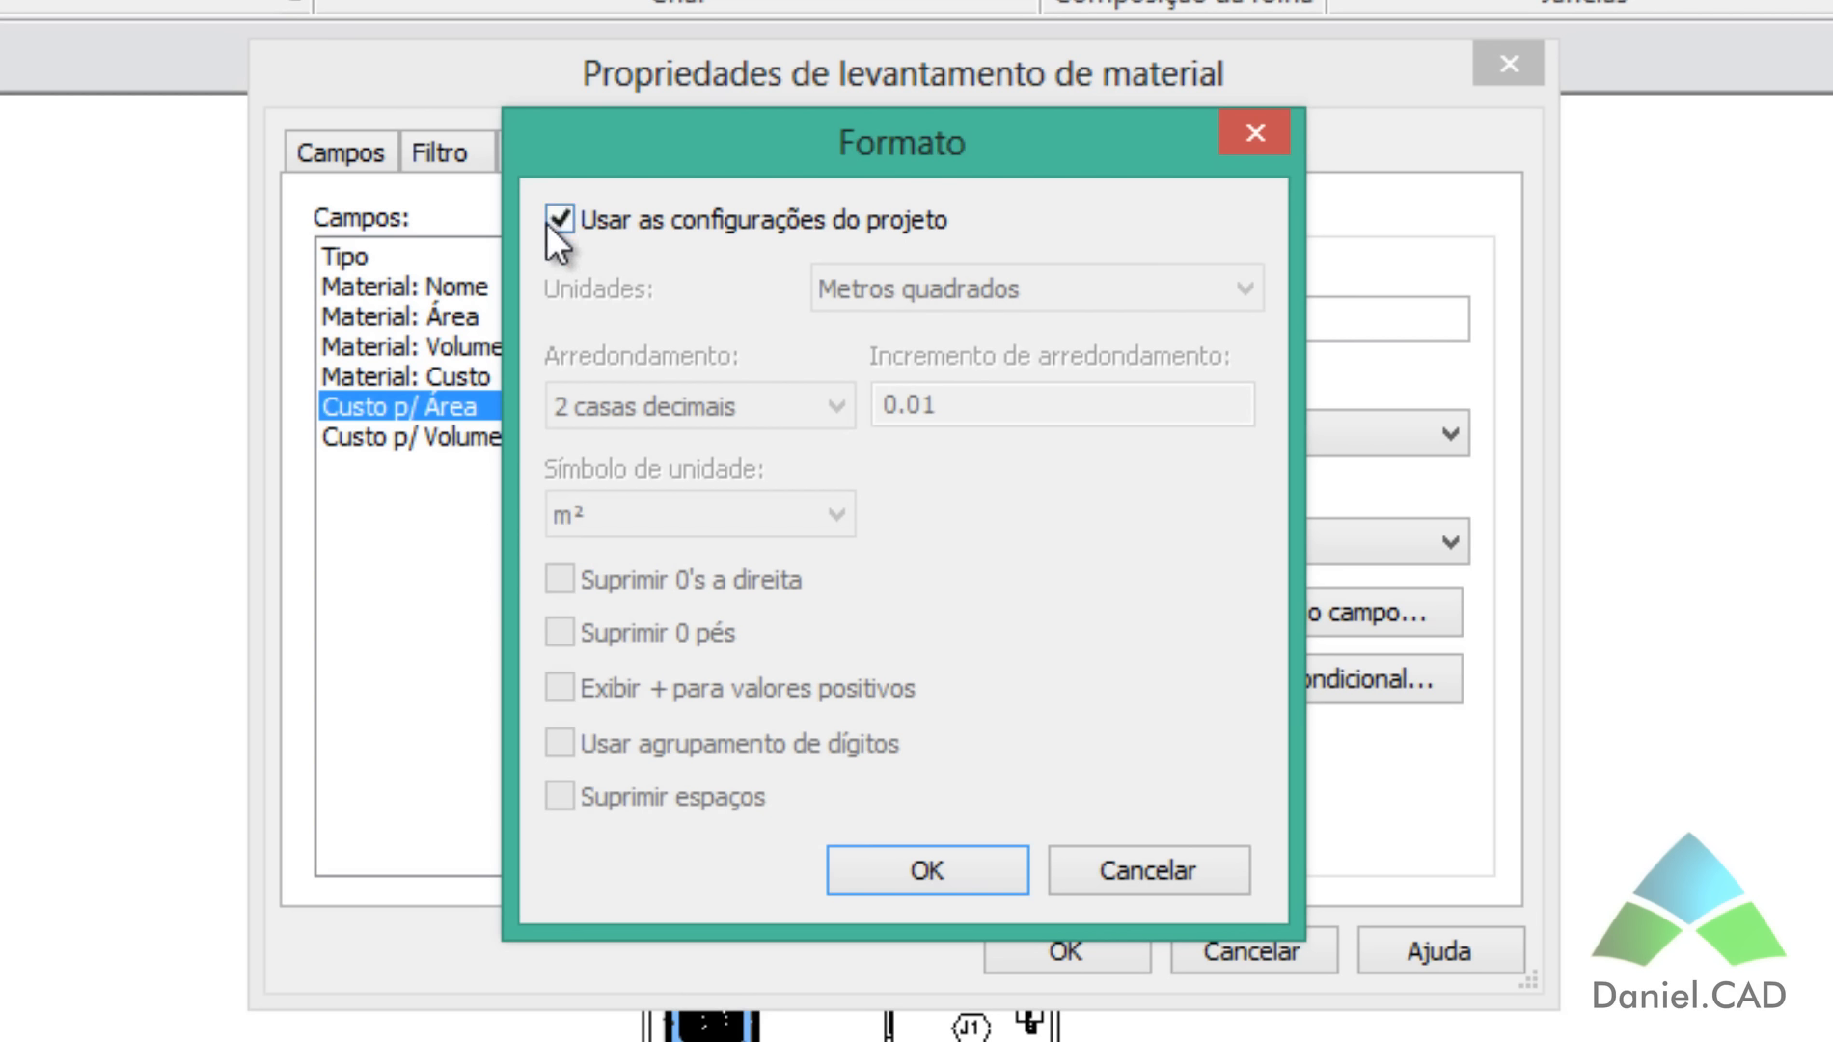
{"action": "left_click", "coordinate": [590, 233]}
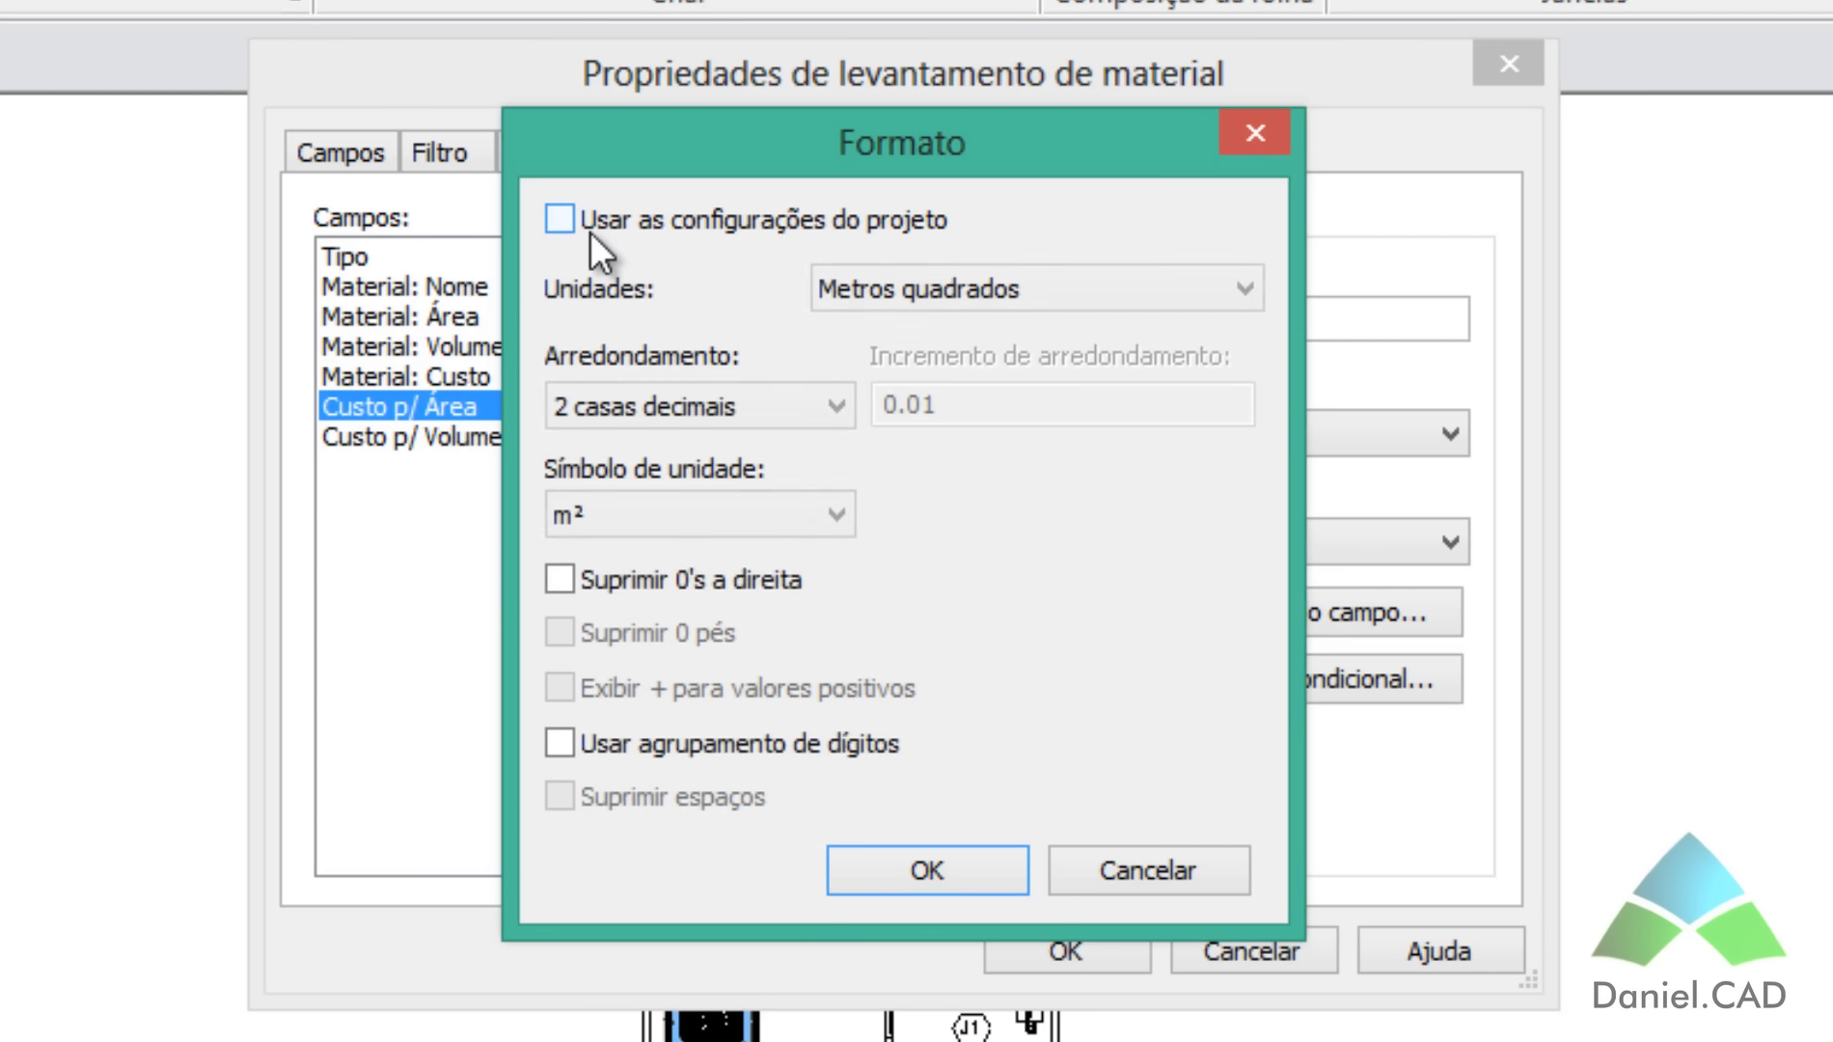
{"action": "left_click", "coordinate": [727, 512]}
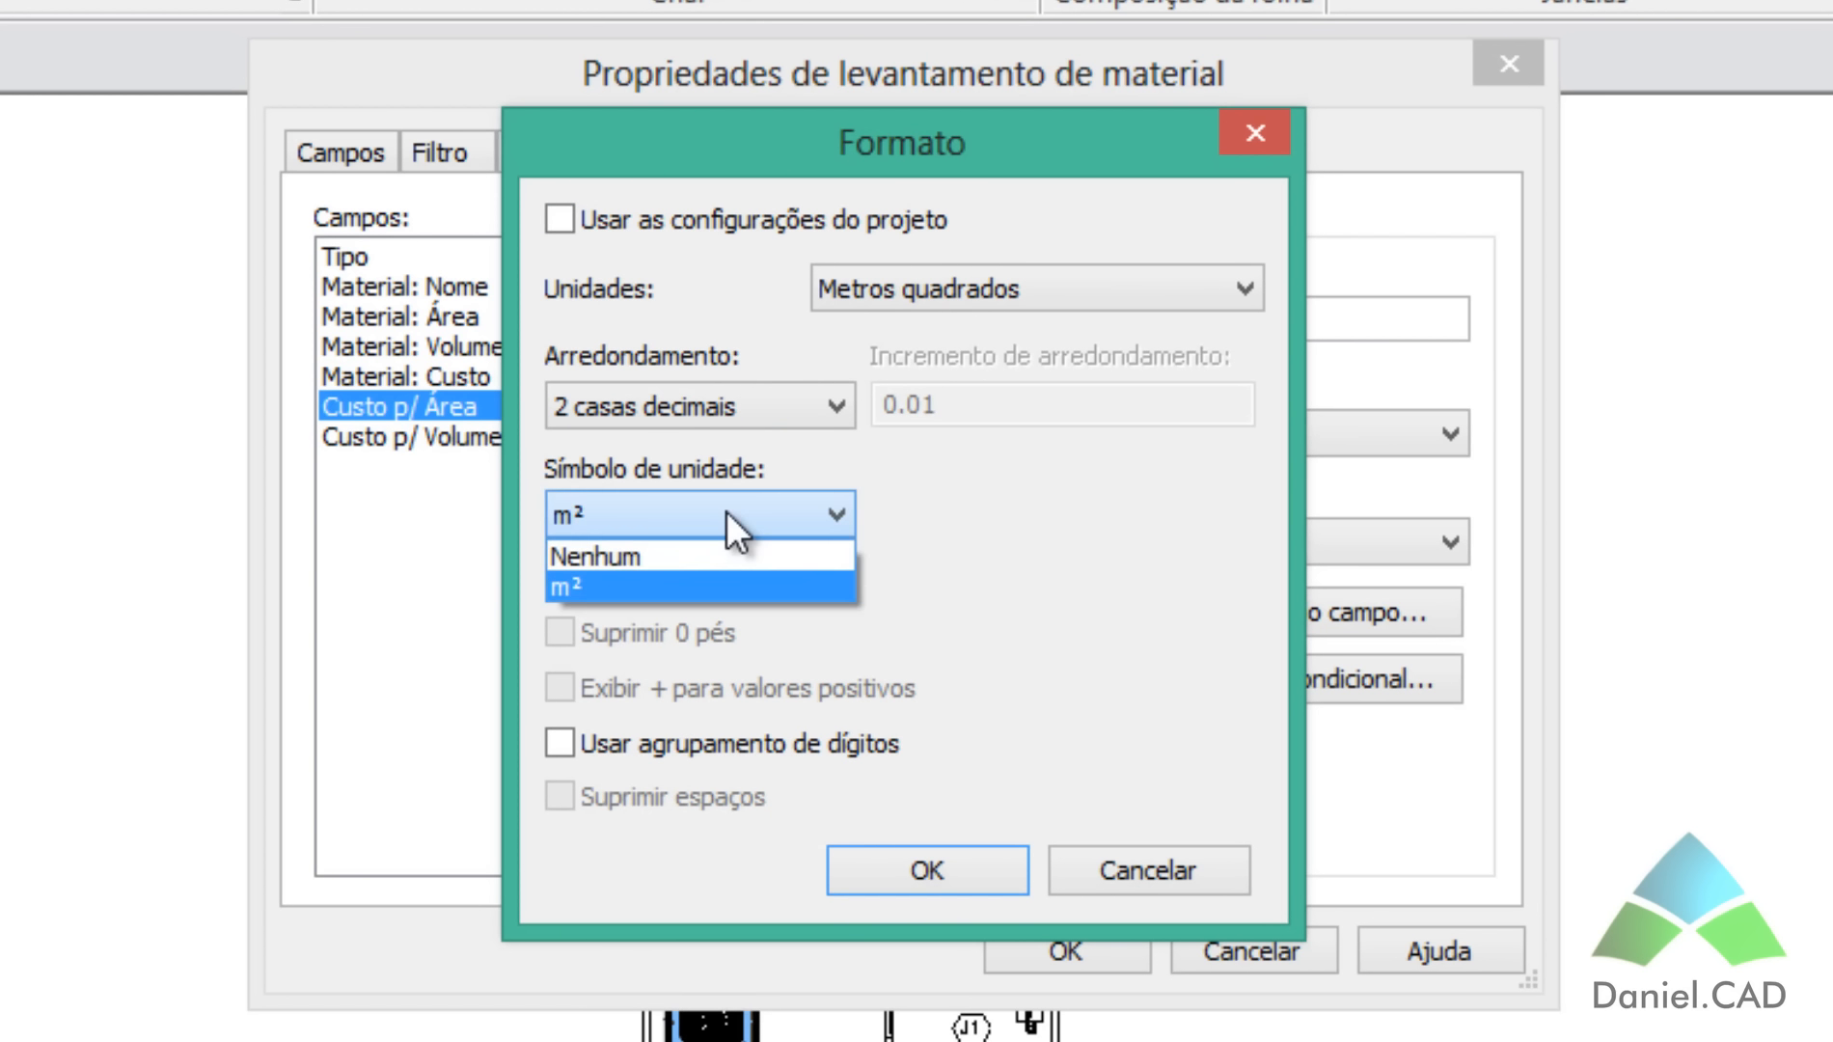
{"action": "left_click", "coordinate": [733, 549]}
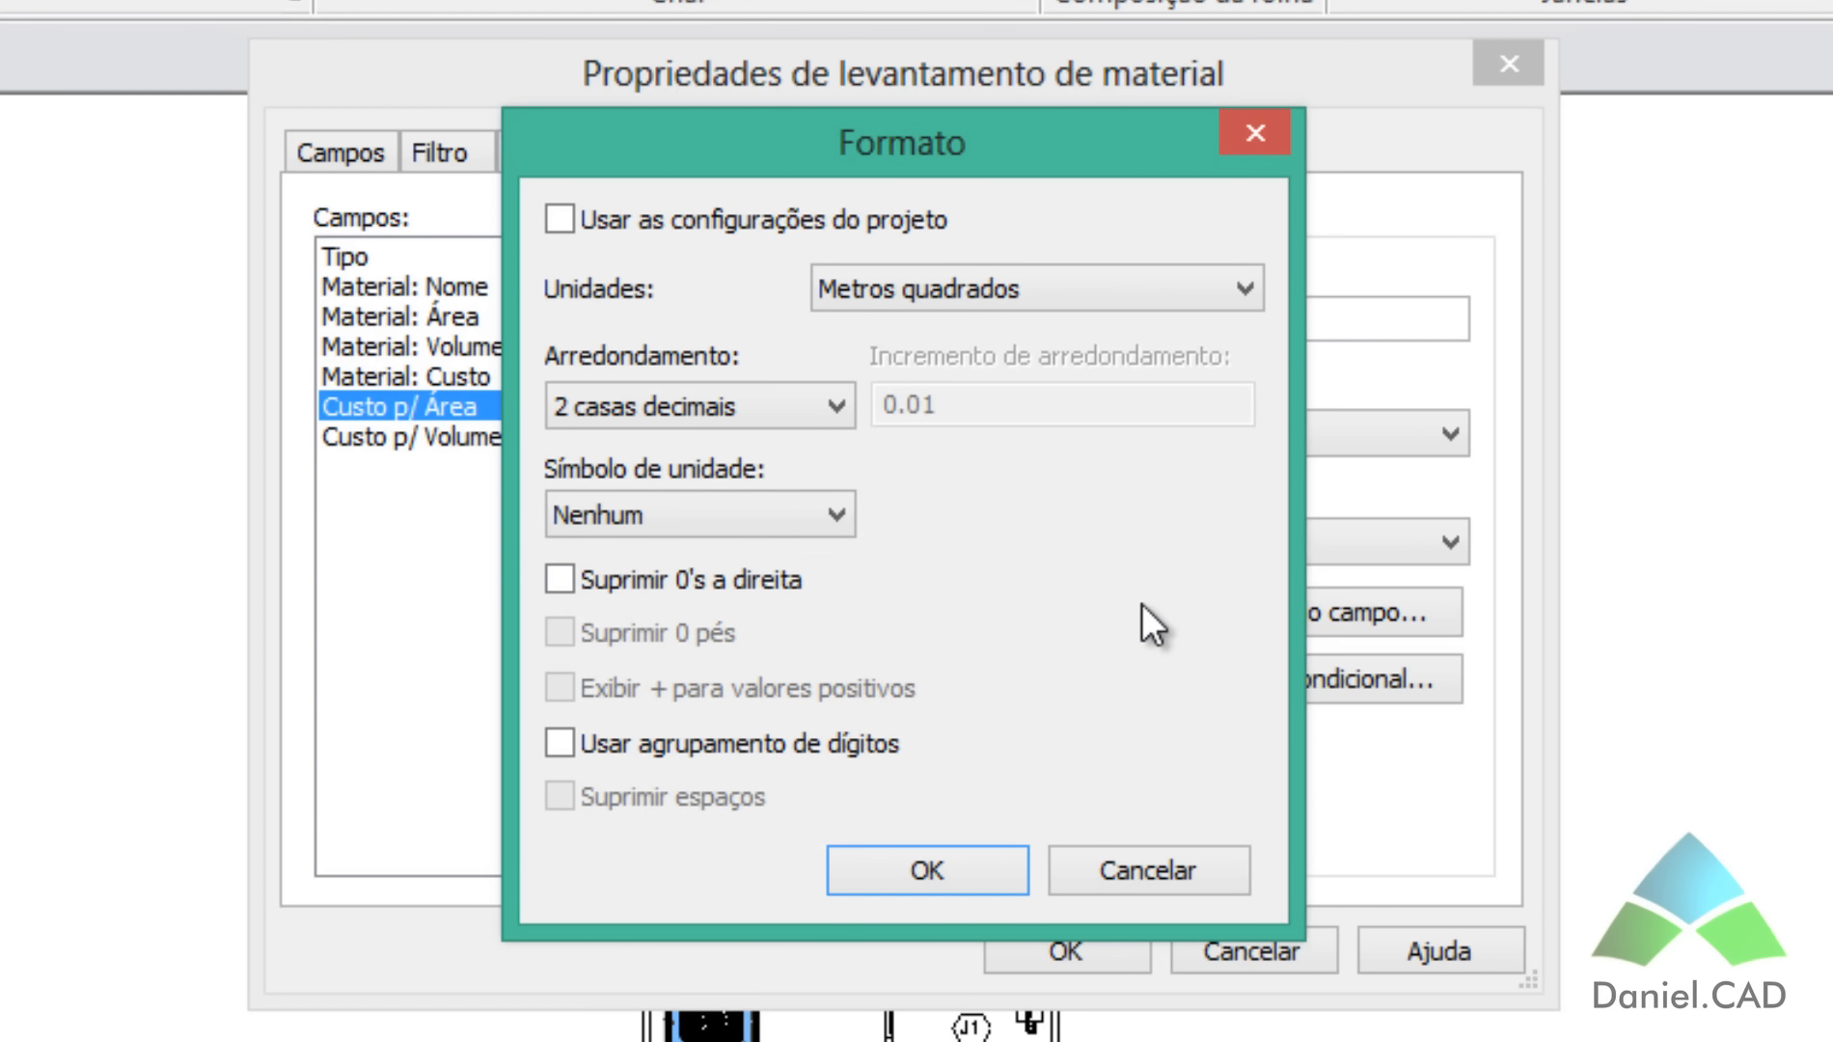
{"action": "left_click", "coordinate": [948, 879]}
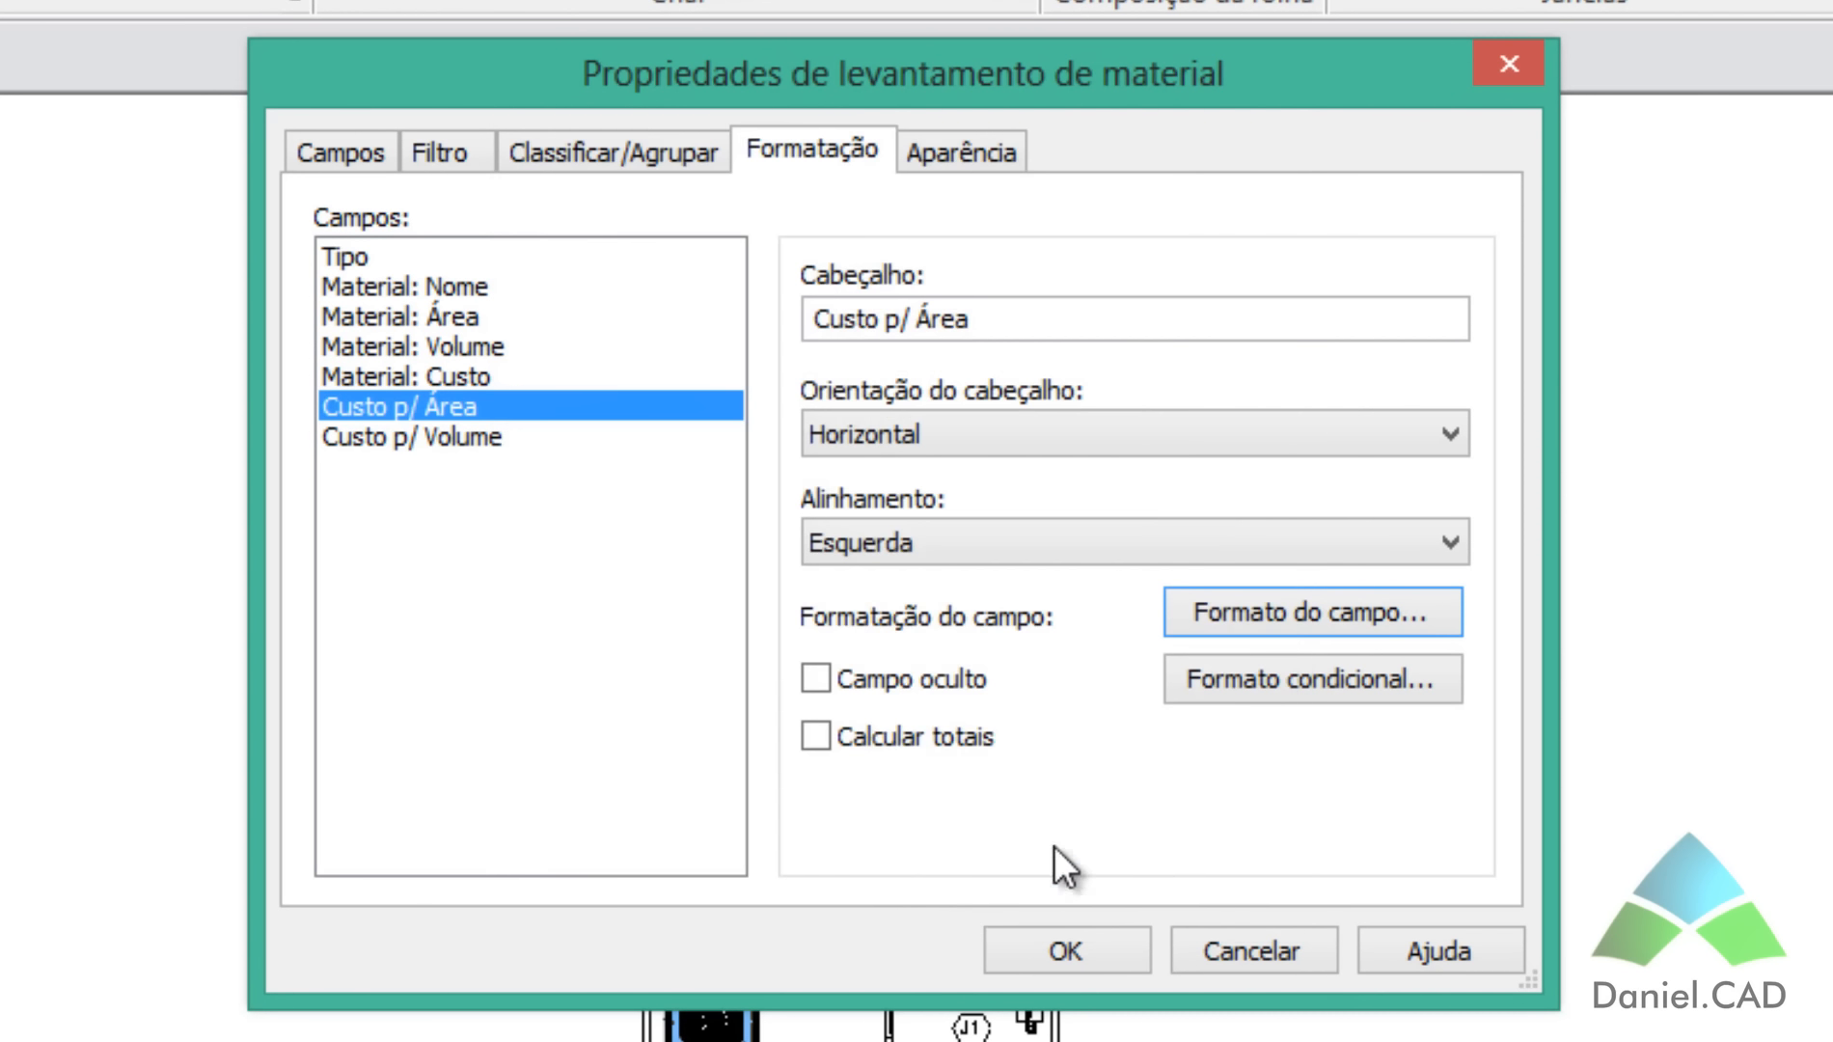
Step: Format the Custo p/ Volume field without the project settings, using m³ as its unit symbol
{"action": "left_click", "coordinate": [411, 437]}
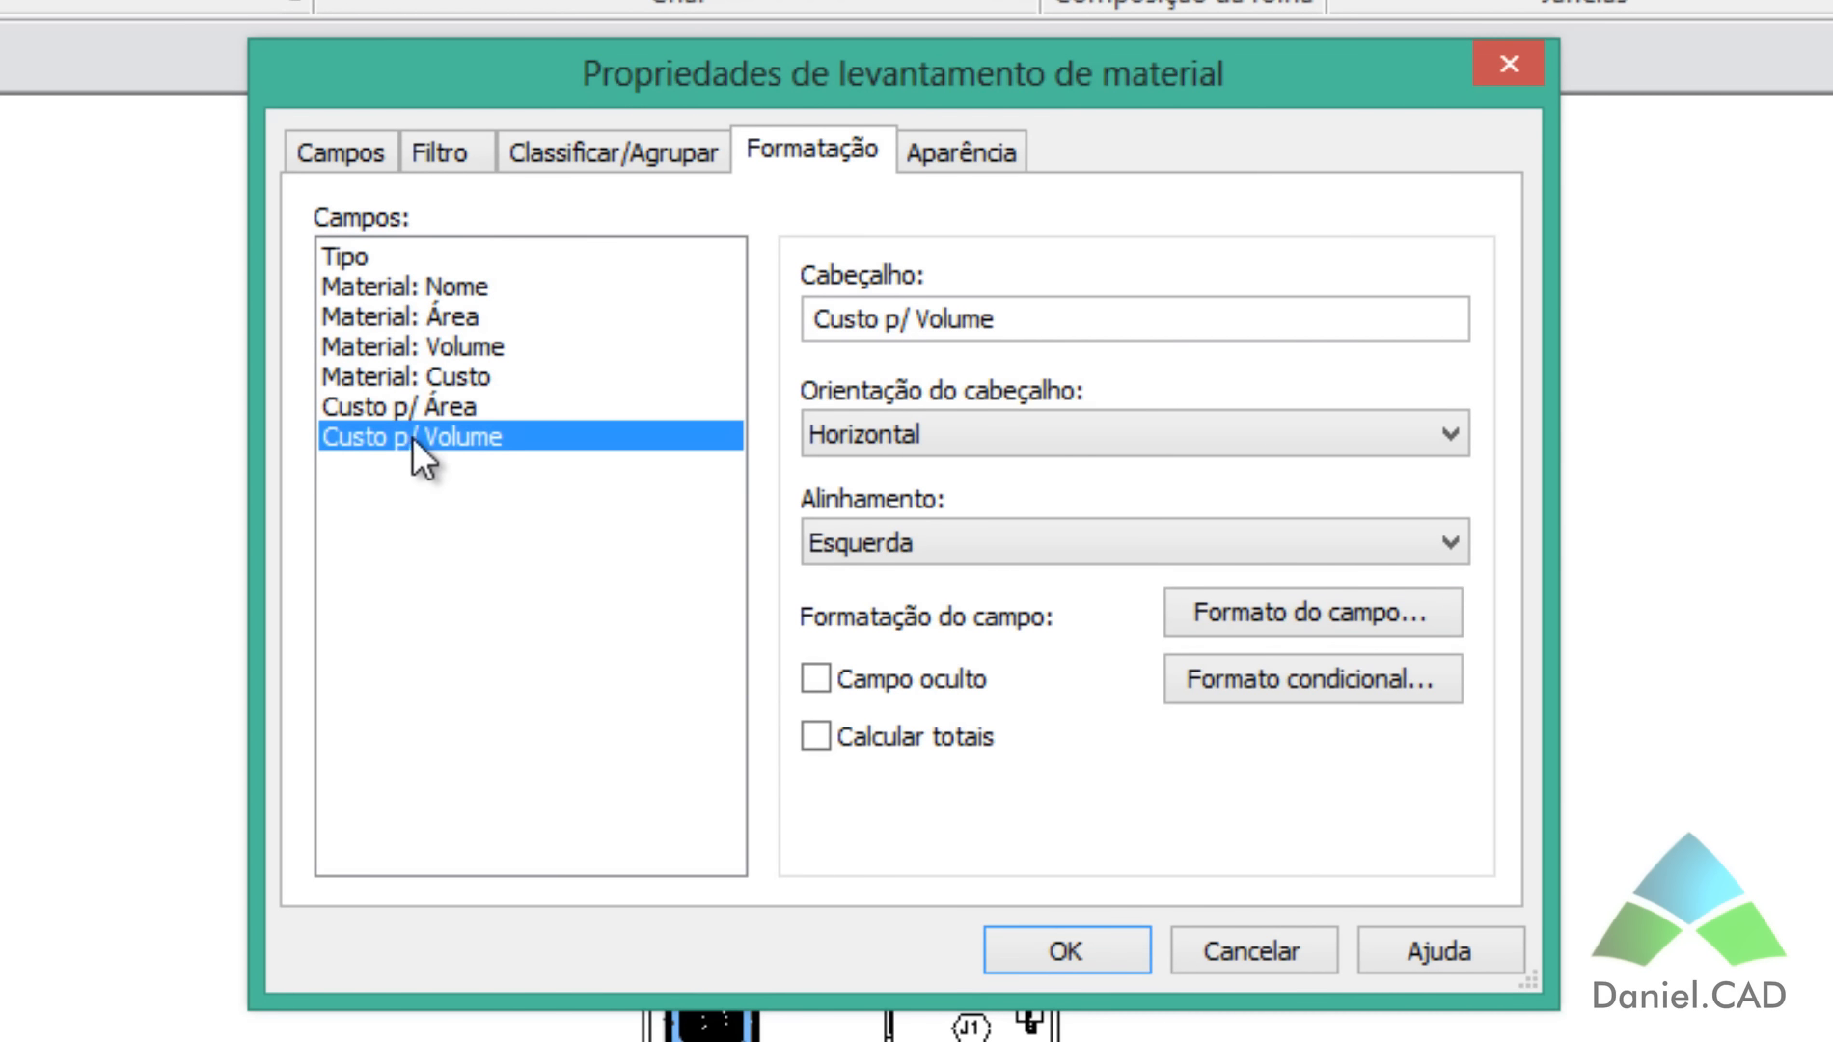
{"action": "left_click", "coordinate": [1216, 621]}
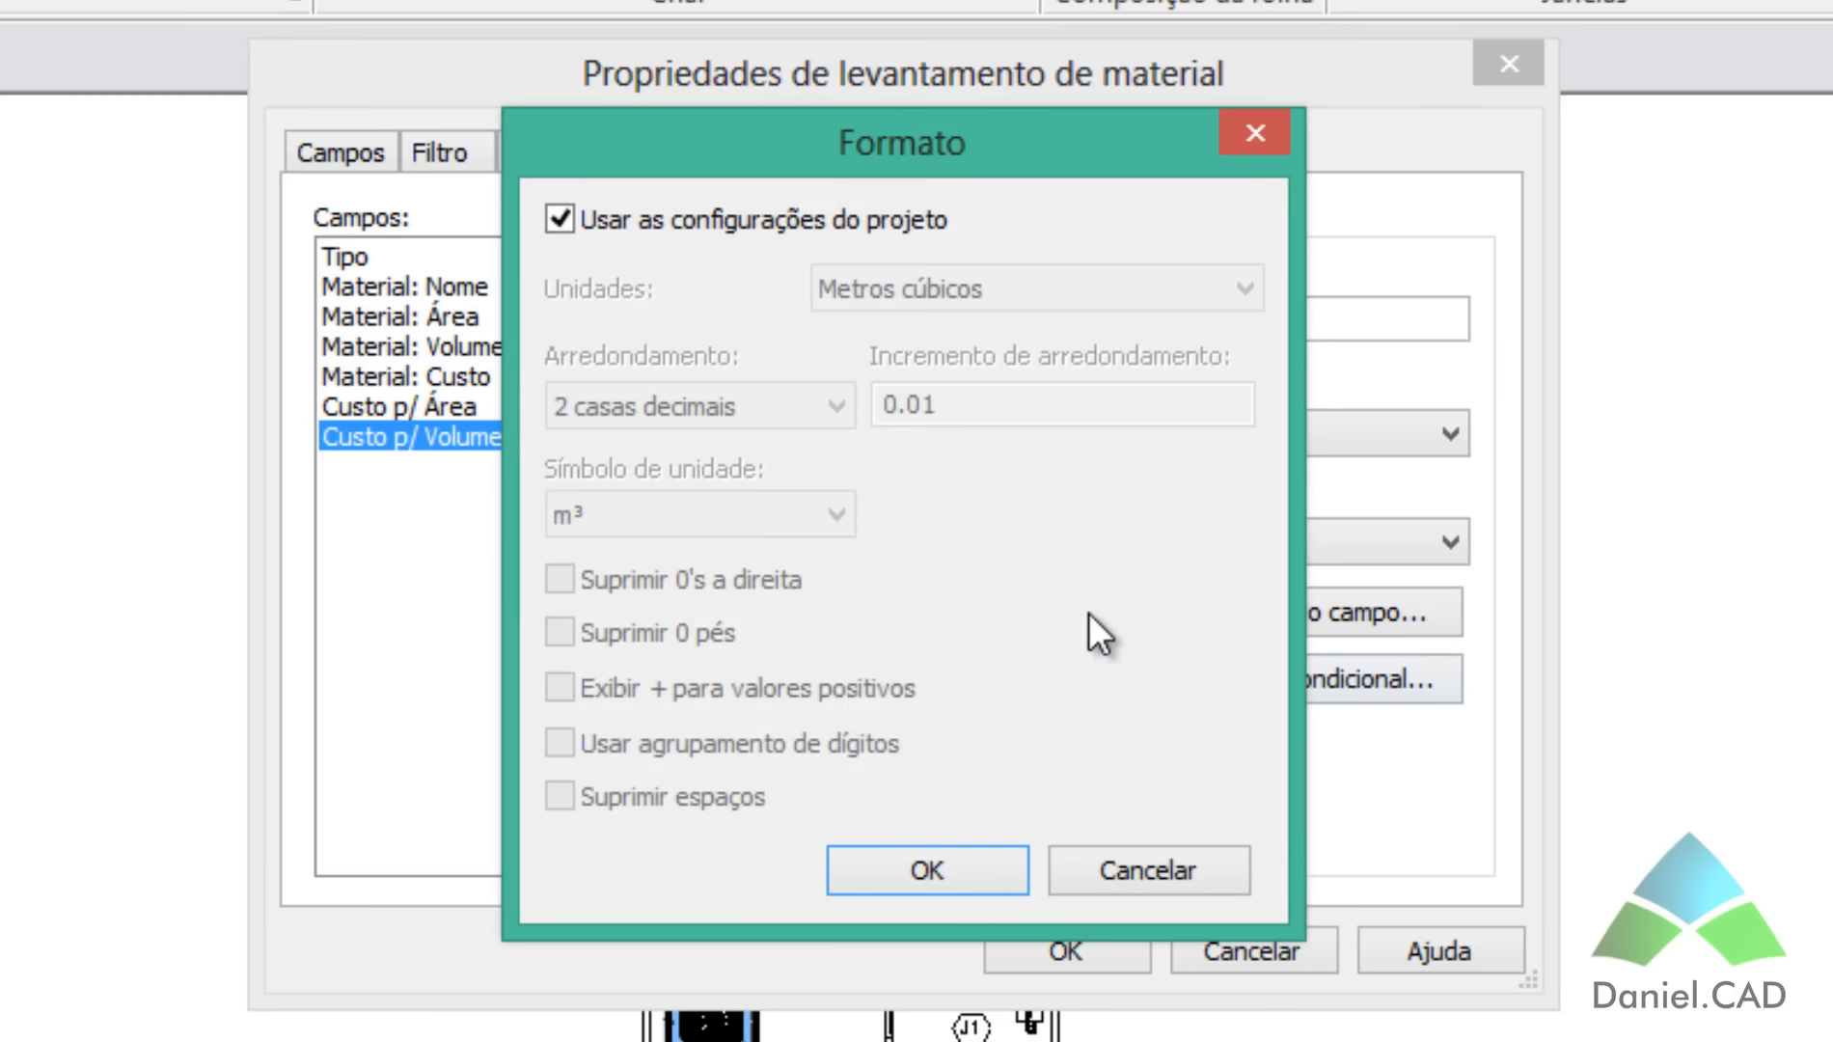
{"action": "left_click", "coordinate": [677, 225]}
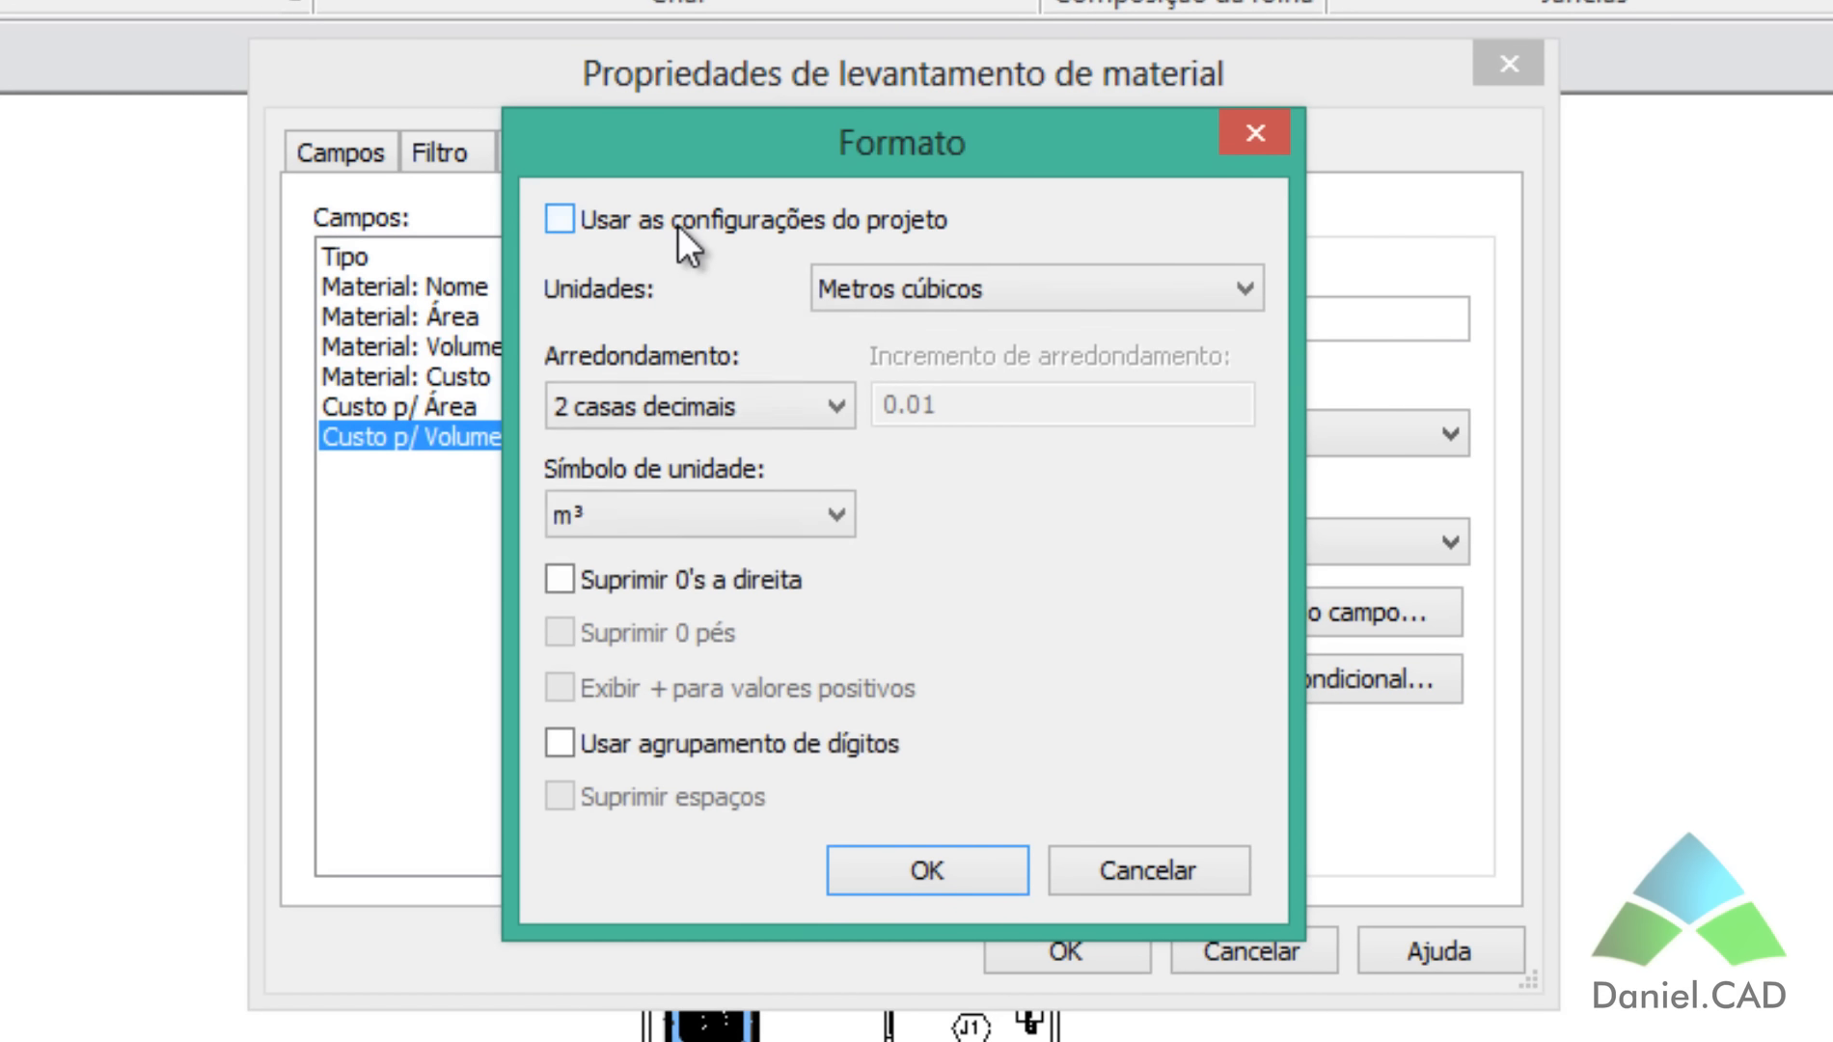
{"action": "left_click", "coordinate": [640, 513]}
{"action": "left_click", "coordinate": [632, 573]}
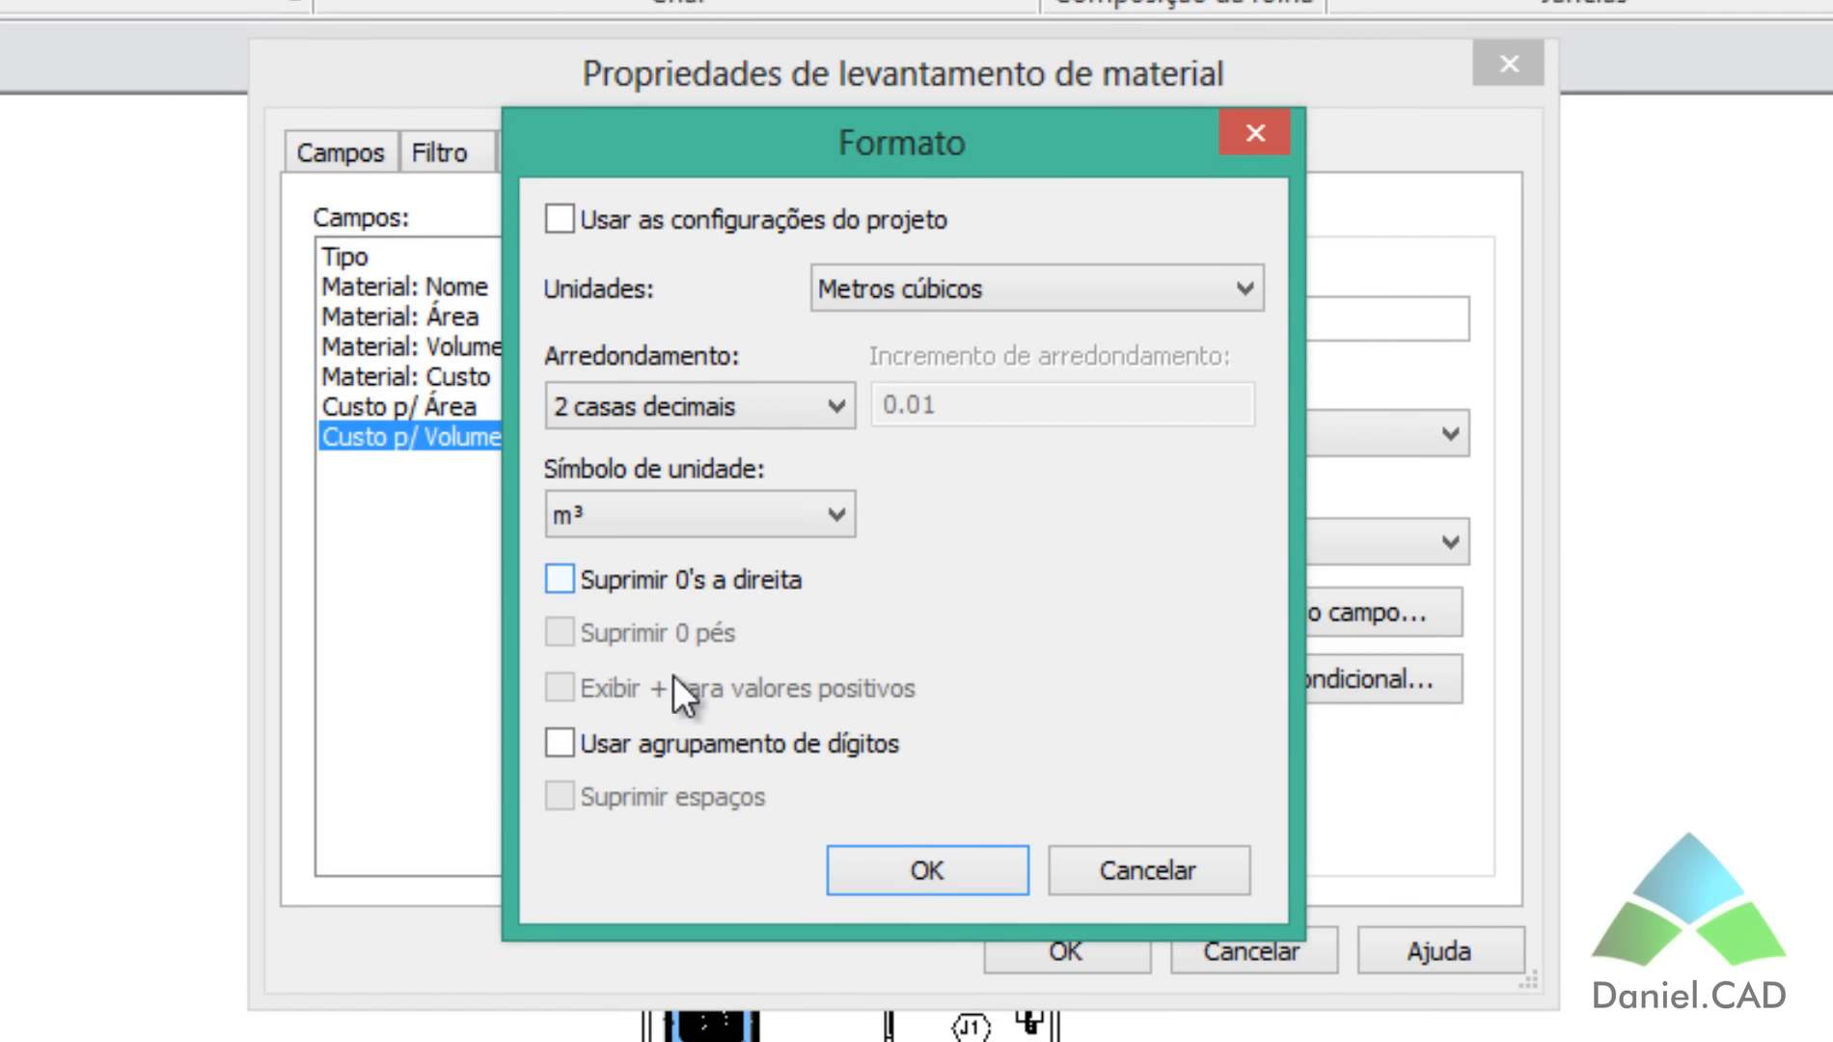
{"action": "left_click", "coordinate": [911, 873]}
Step: Return to the list of scheduled fields and accept the takeoff properties to generate the wall material table
{"action": "key", "text": "Tab"}
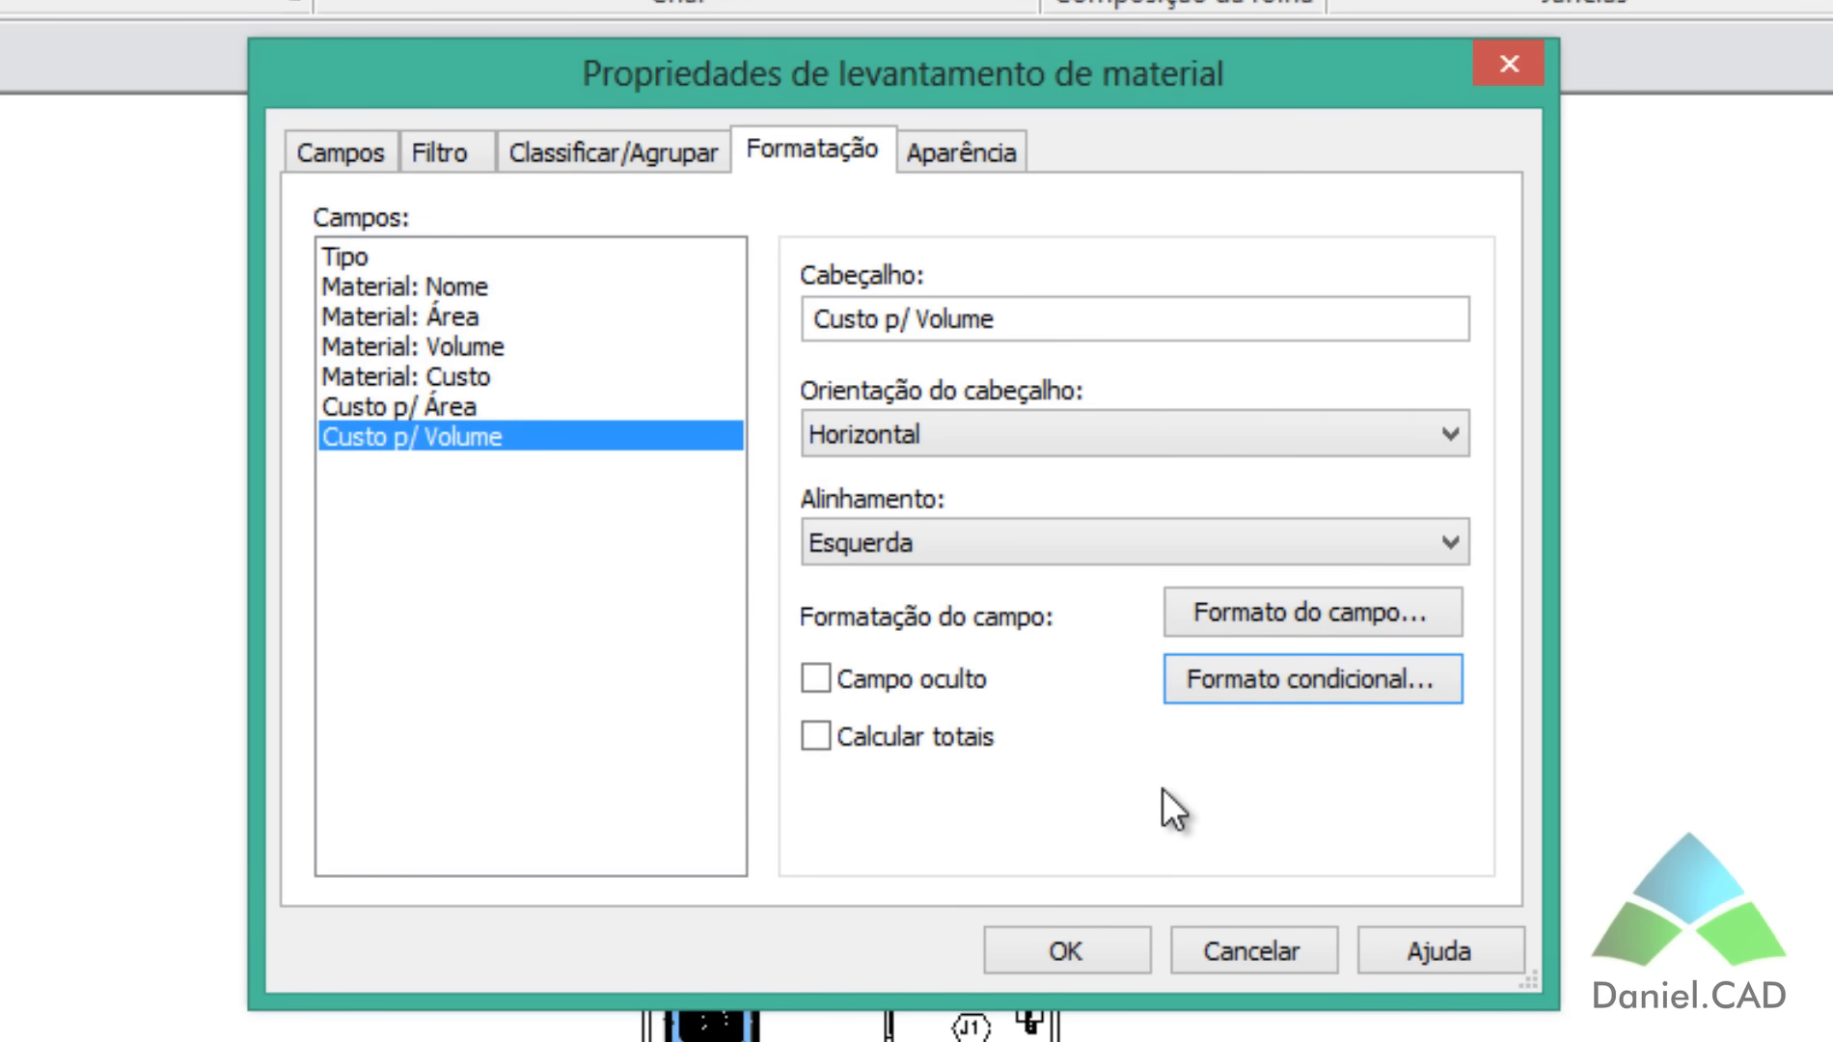
{"action": "left_click", "coordinate": [345, 153]}
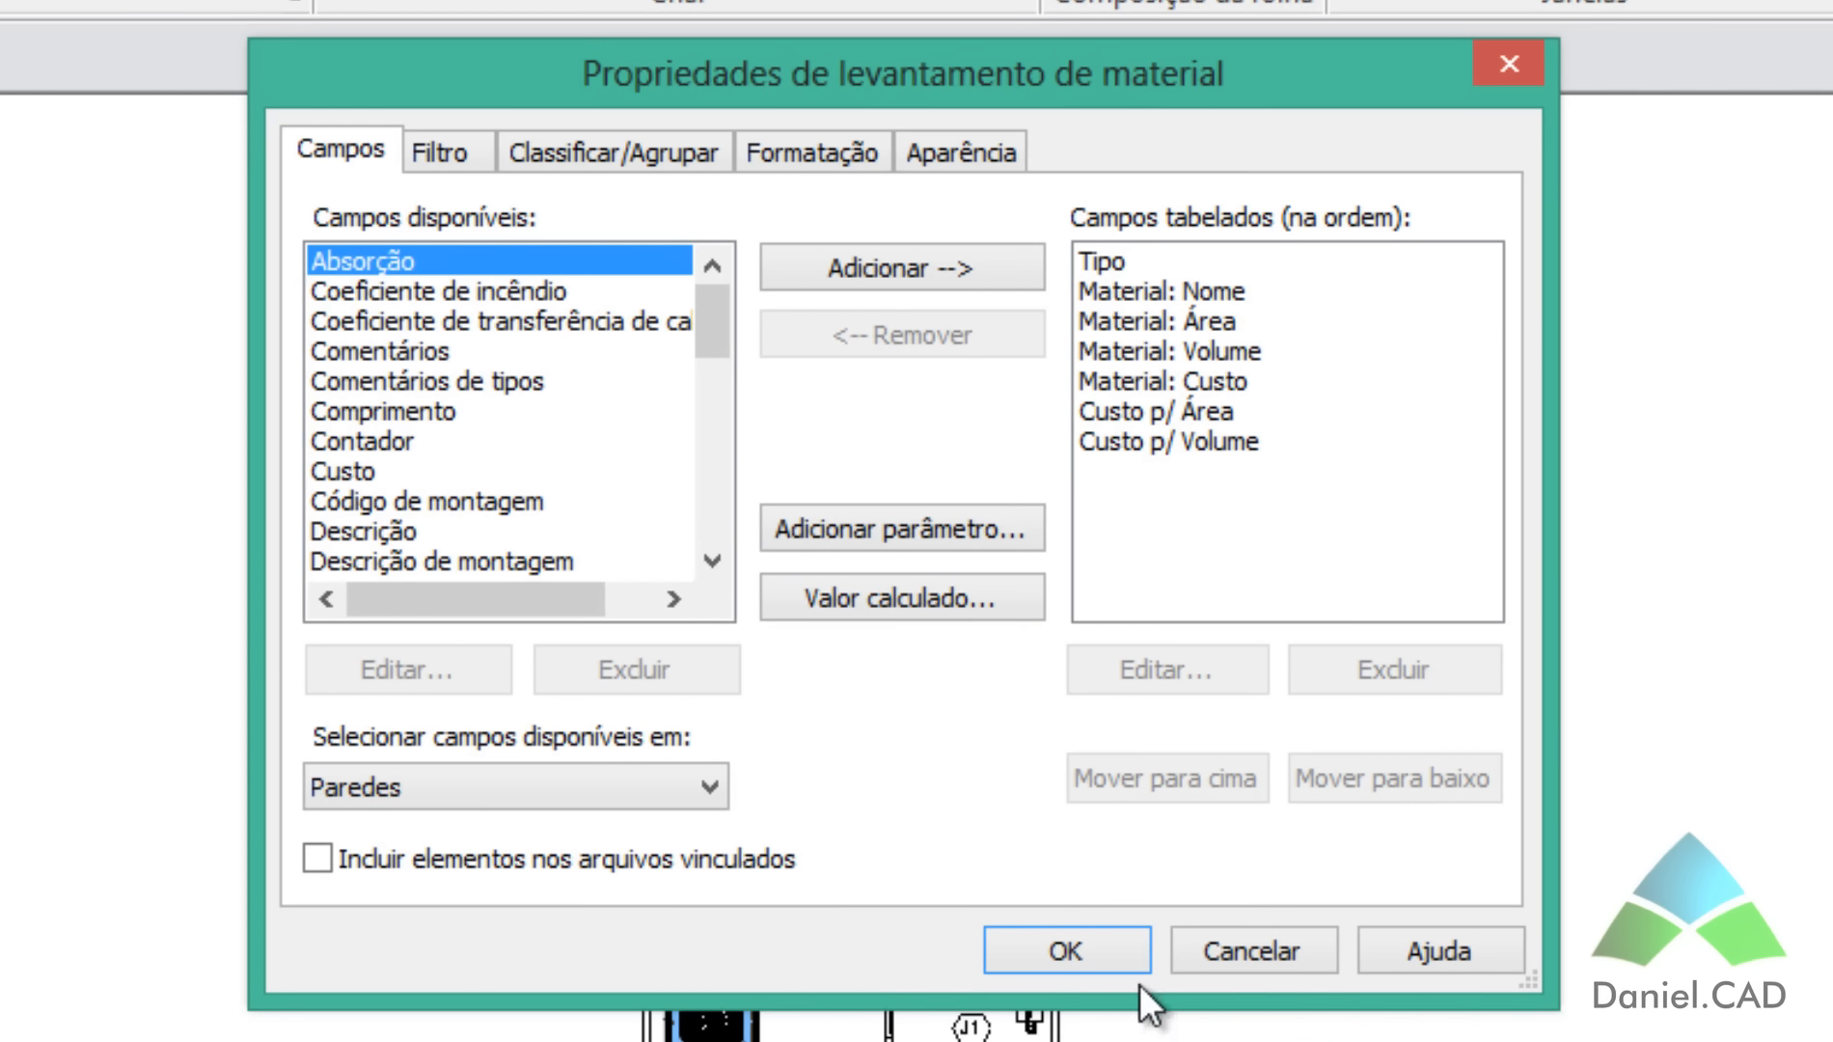
{"action": "left_click", "coordinate": [1098, 959]}
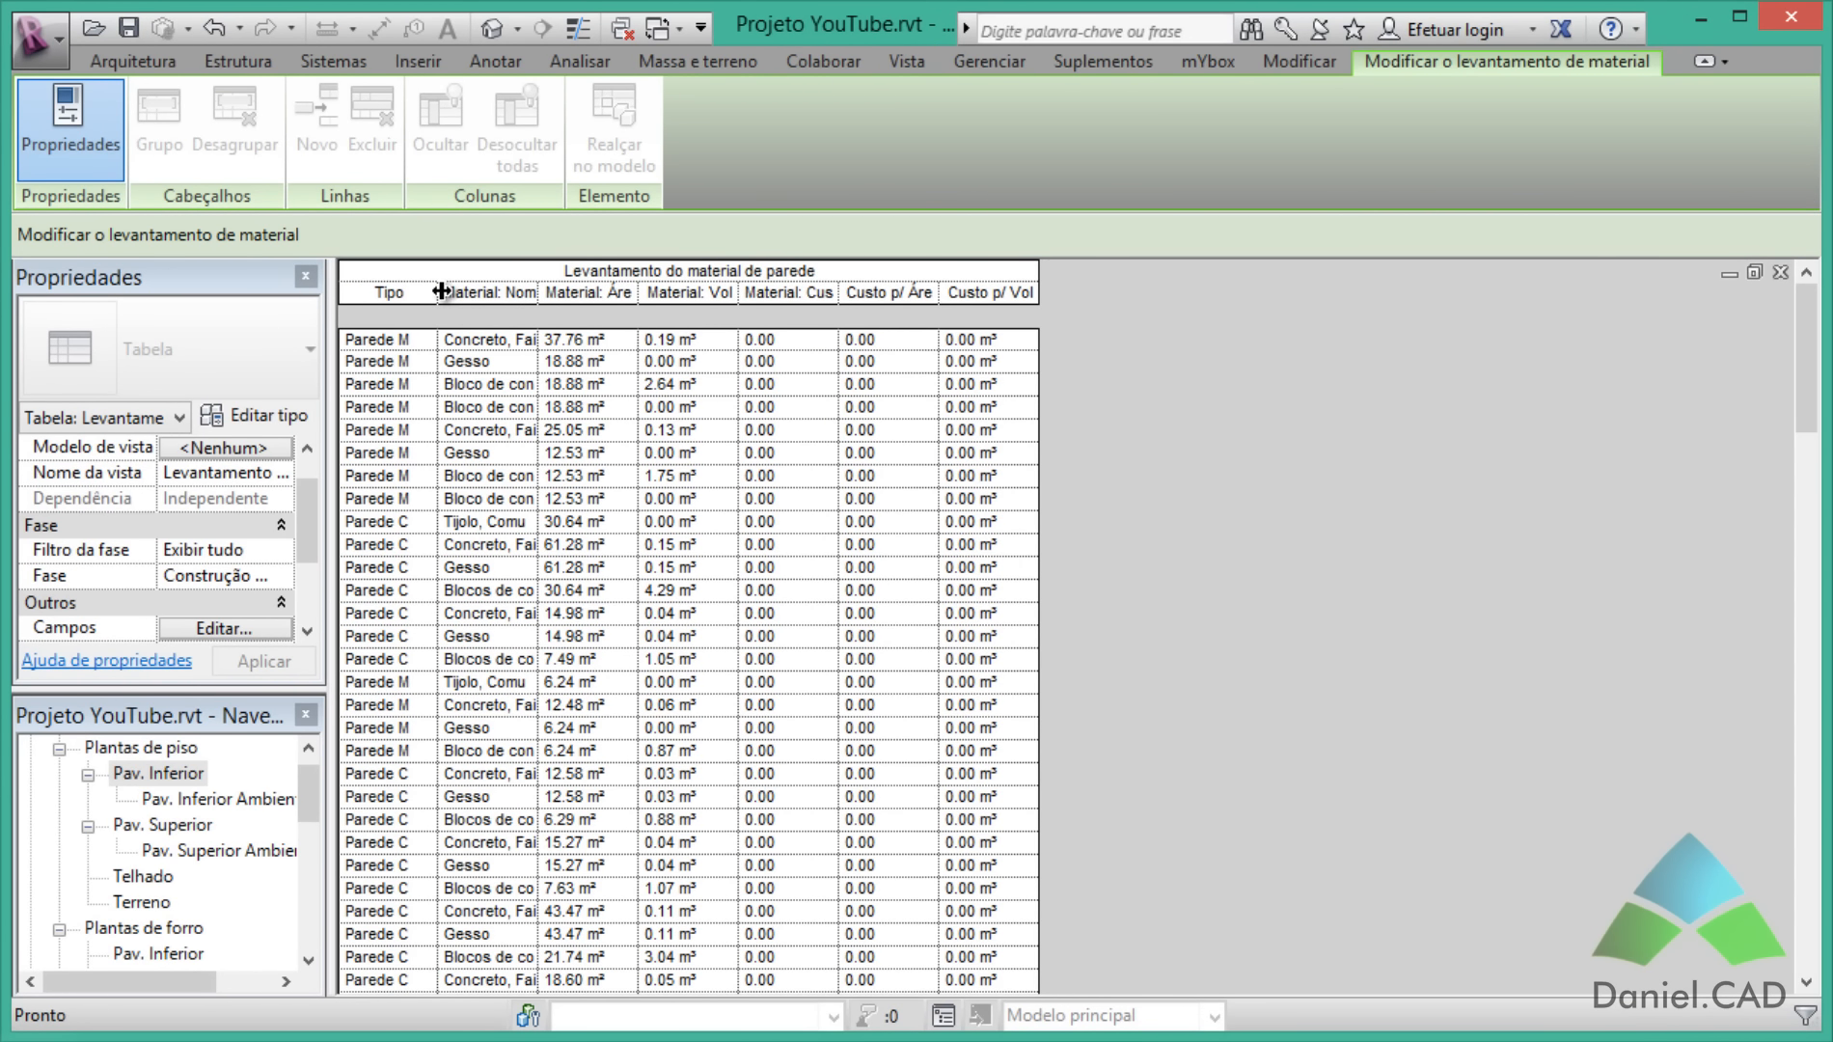
Step: Widen the columns of the wall material takeoff so their headings and material names fit
{"action": "left_click_drag", "start_coordinate": [438, 292], "coordinate": [1441, 291]}
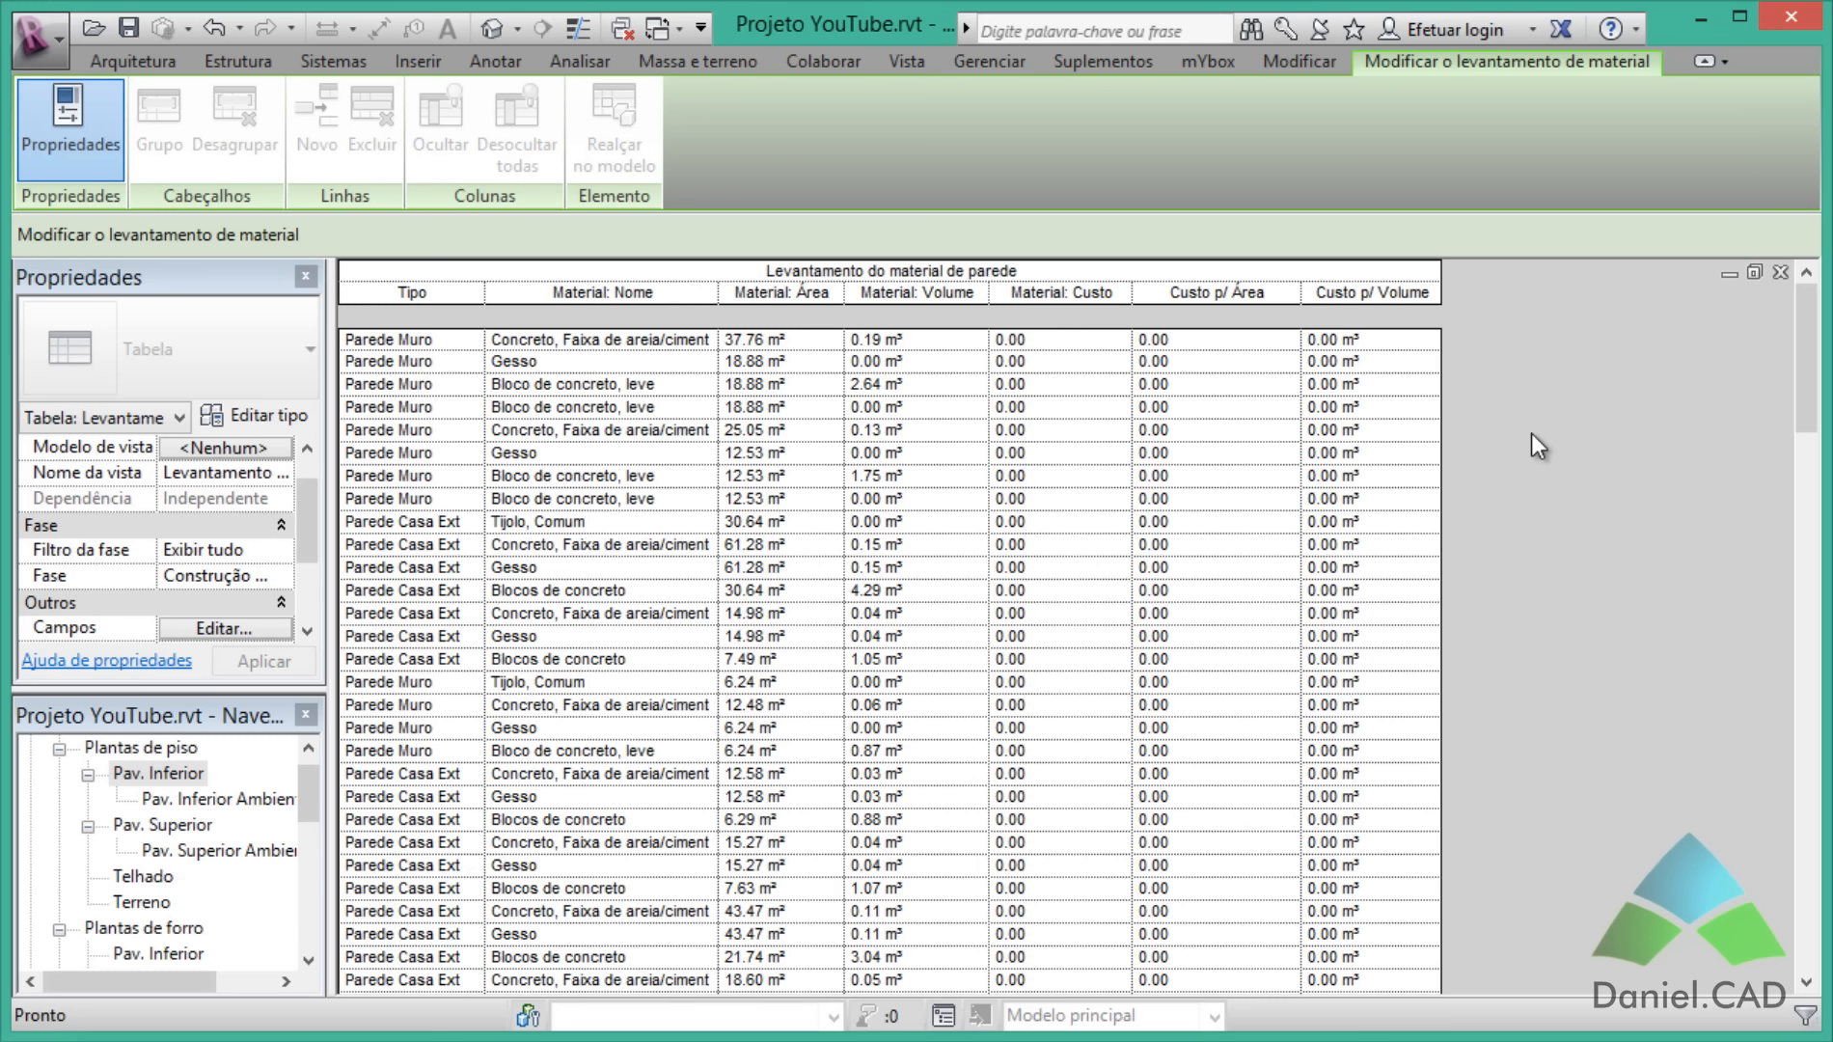
{"action": "left_click_drag", "start_coordinate": [1809, 357], "coordinate": [1758, 349]}
Step: Sort the takeoff by Material: Nome, turn off itemizing every instance, and include a grand total with title, count and totals
{"action": "left_click", "coordinate": [224, 627]}
{"action": "left_click", "coordinate": [897, 293]}
{"action": "left_click", "coordinate": [1050, 338]}
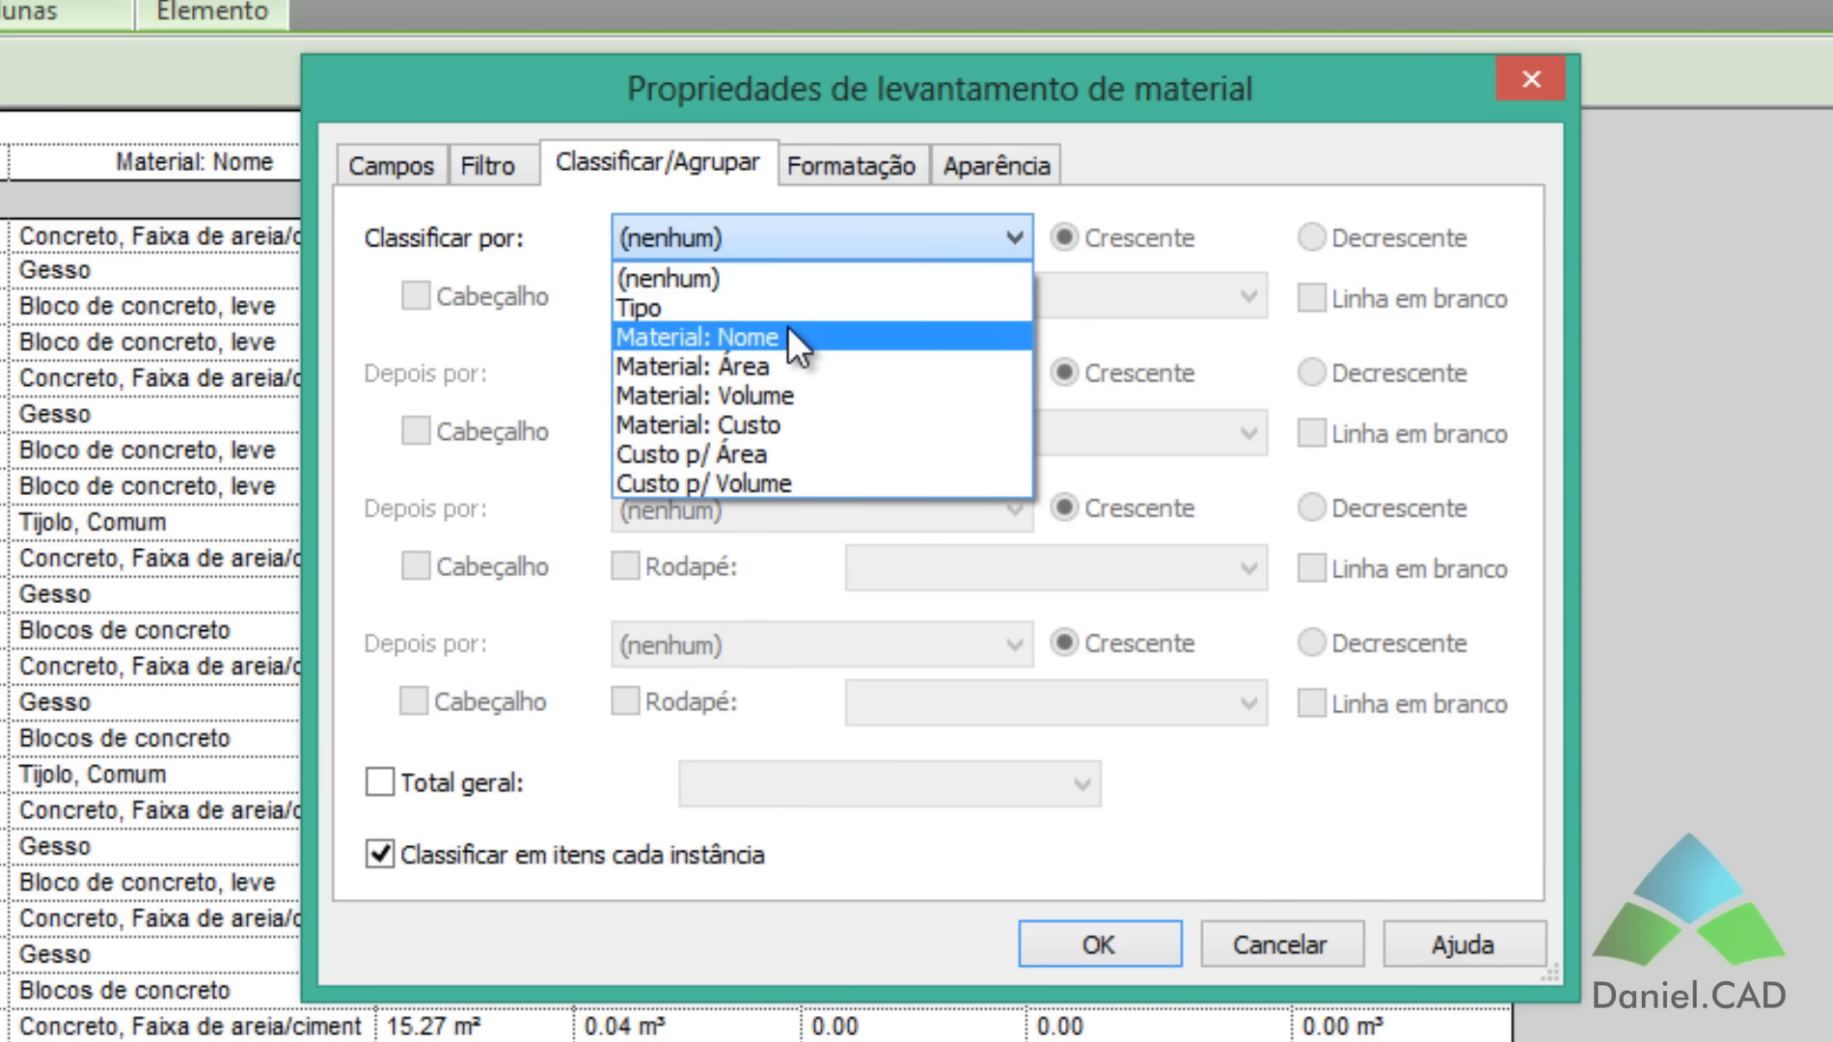
{"action": "left_click", "coordinate": [760, 336]}
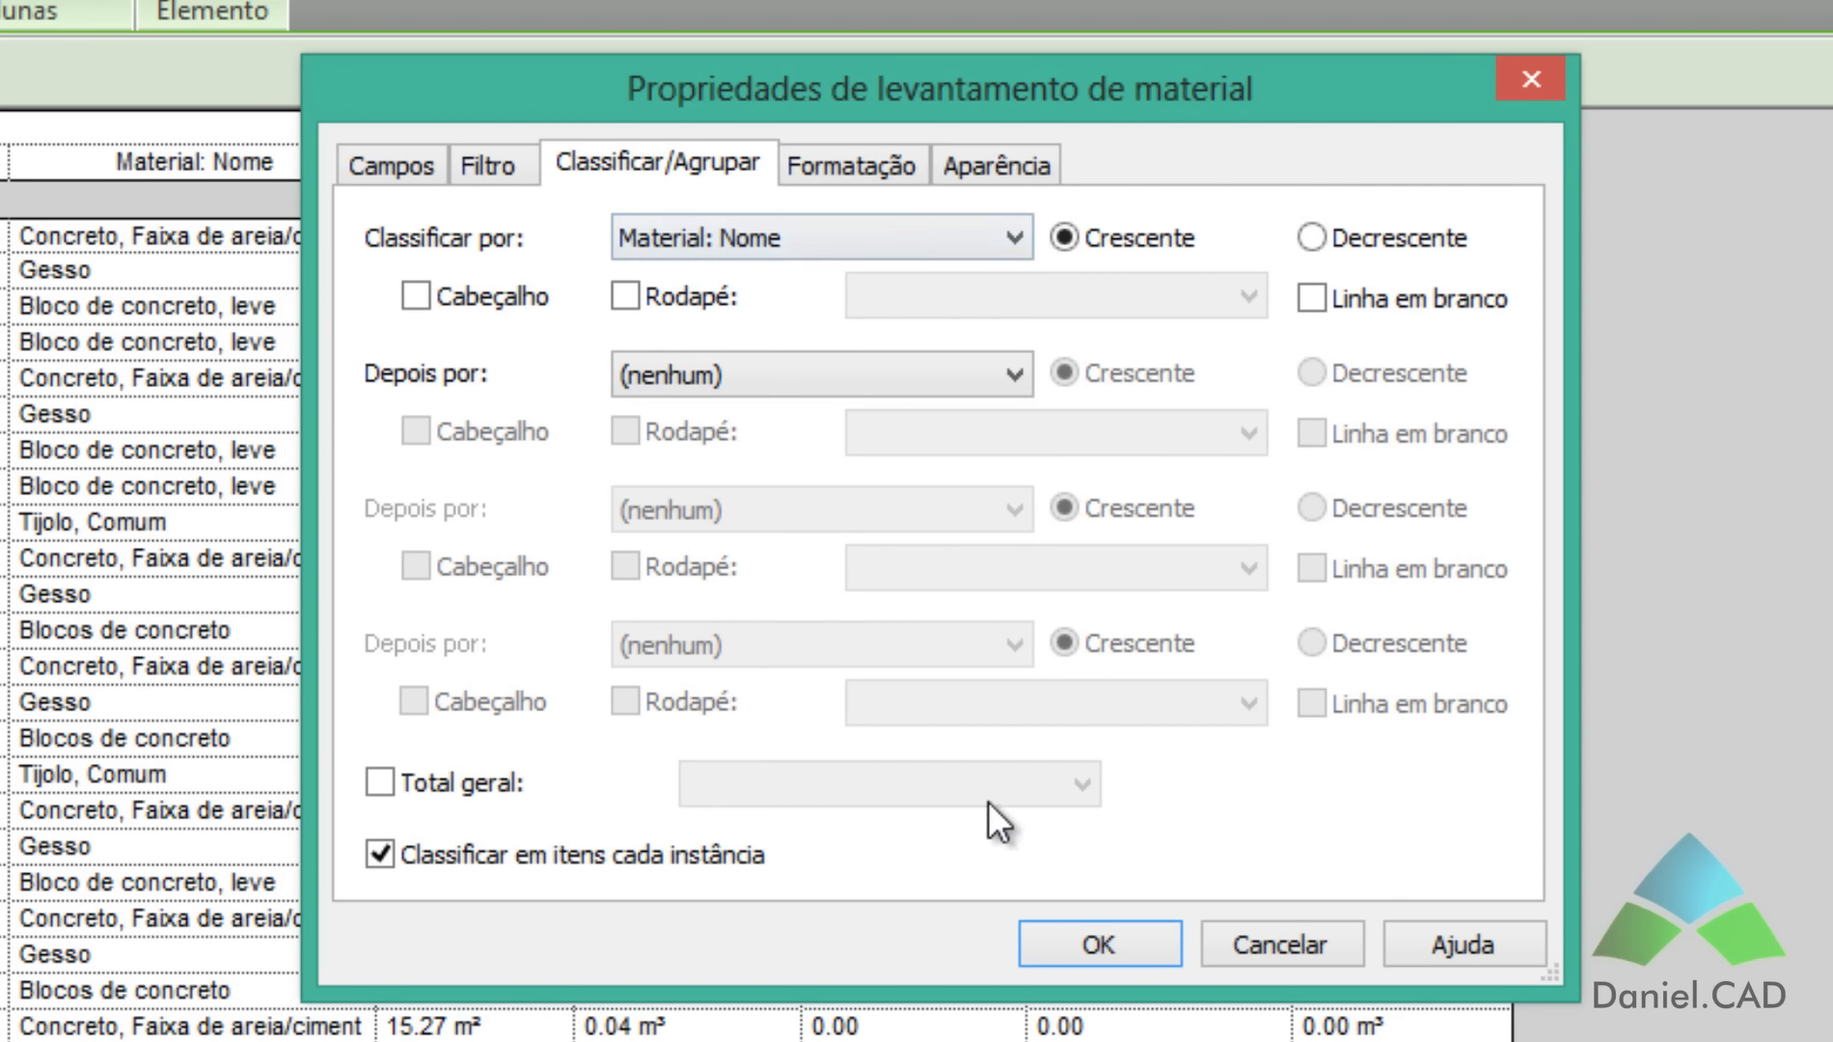
{"action": "left_click", "coordinate": [377, 855]}
{"action": "left_click", "coordinate": [380, 782]}
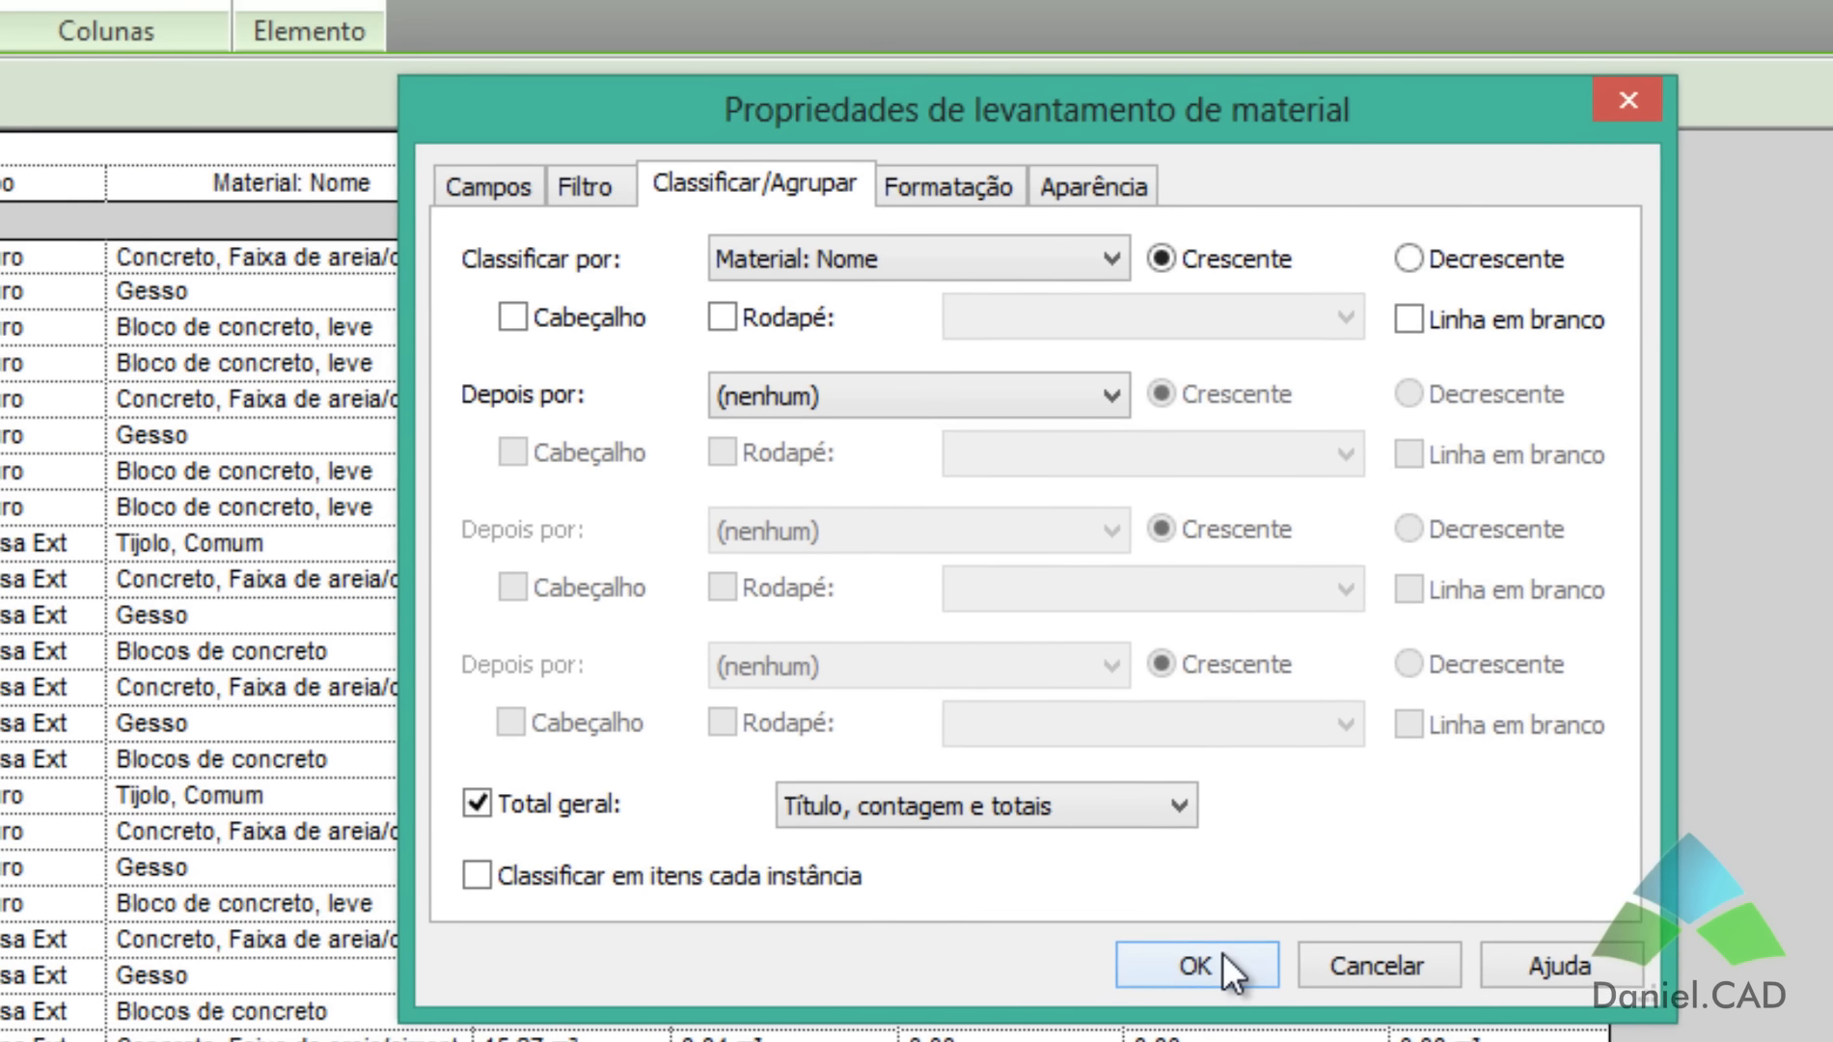
{"action": "left_click", "coordinate": [1110, 947]}
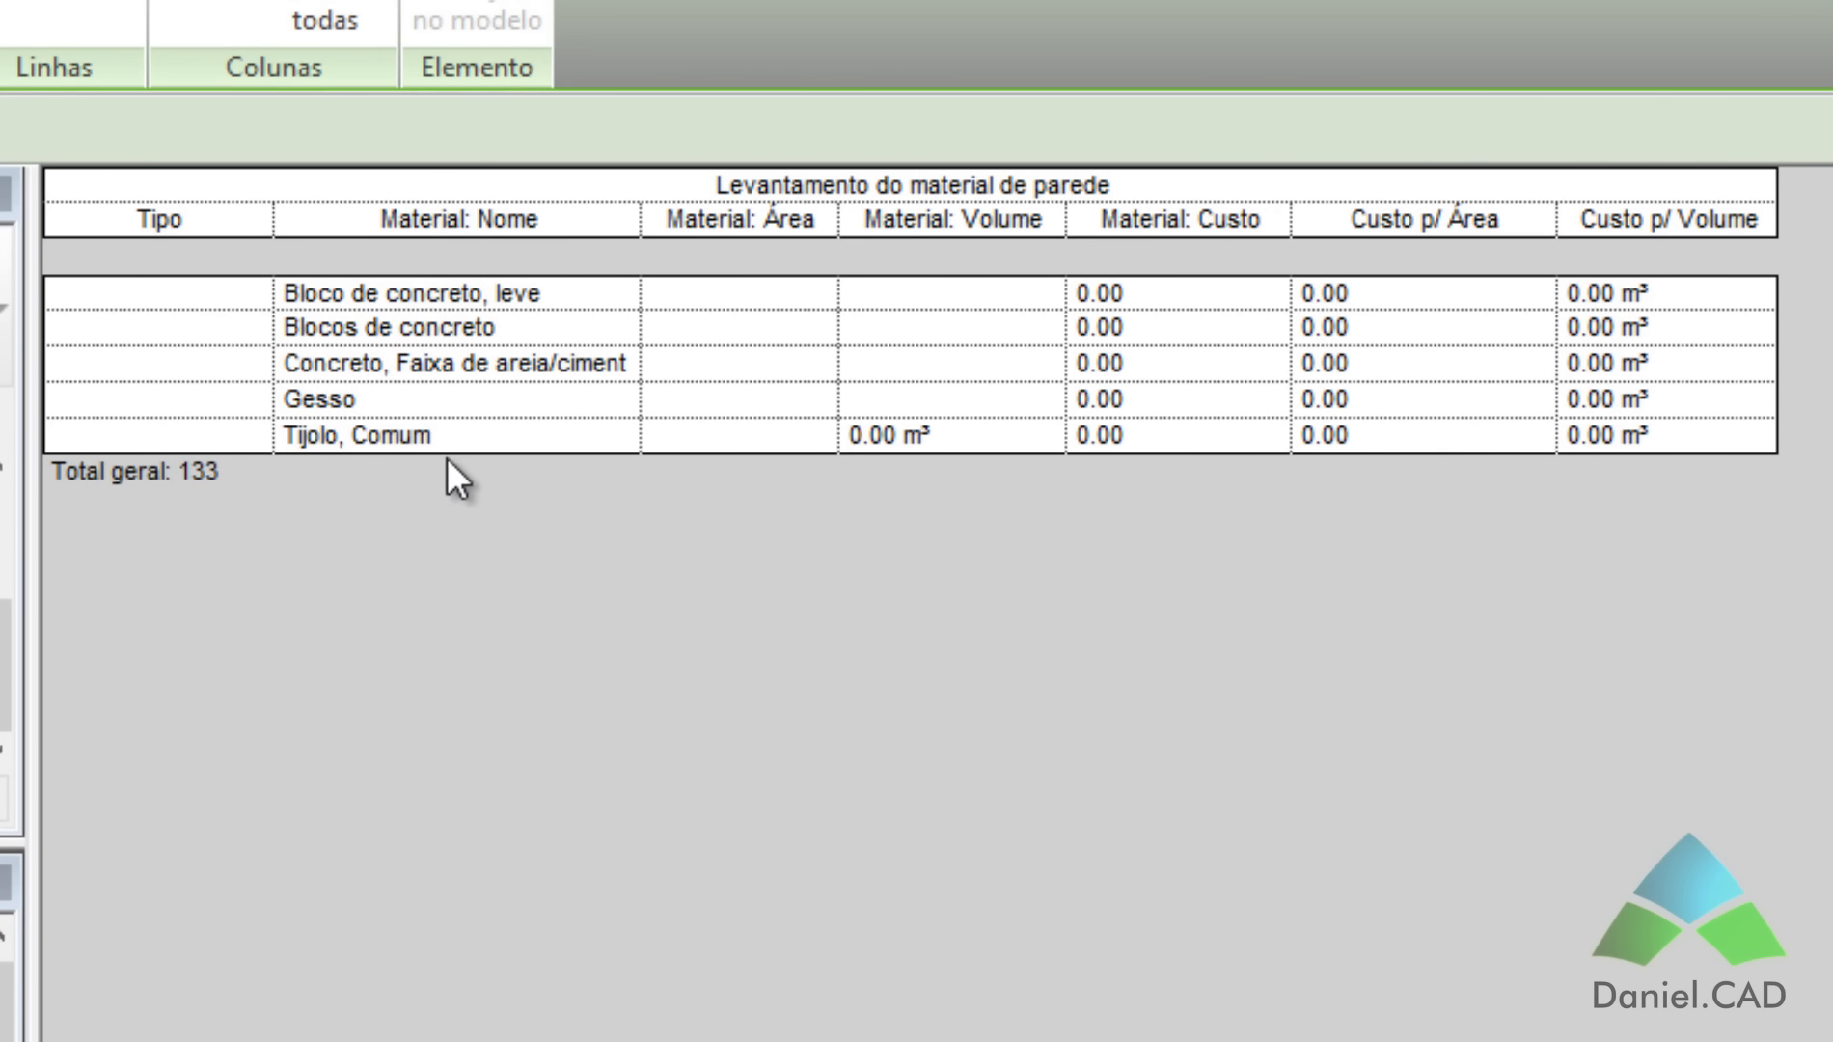
Step: Check each grouped material row and widen the Material: Nome column to fit the longest name
{"action": "left_click", "coordinate": [462, 296]}
{"action": "left_click", "coordinate": [478, 332]}
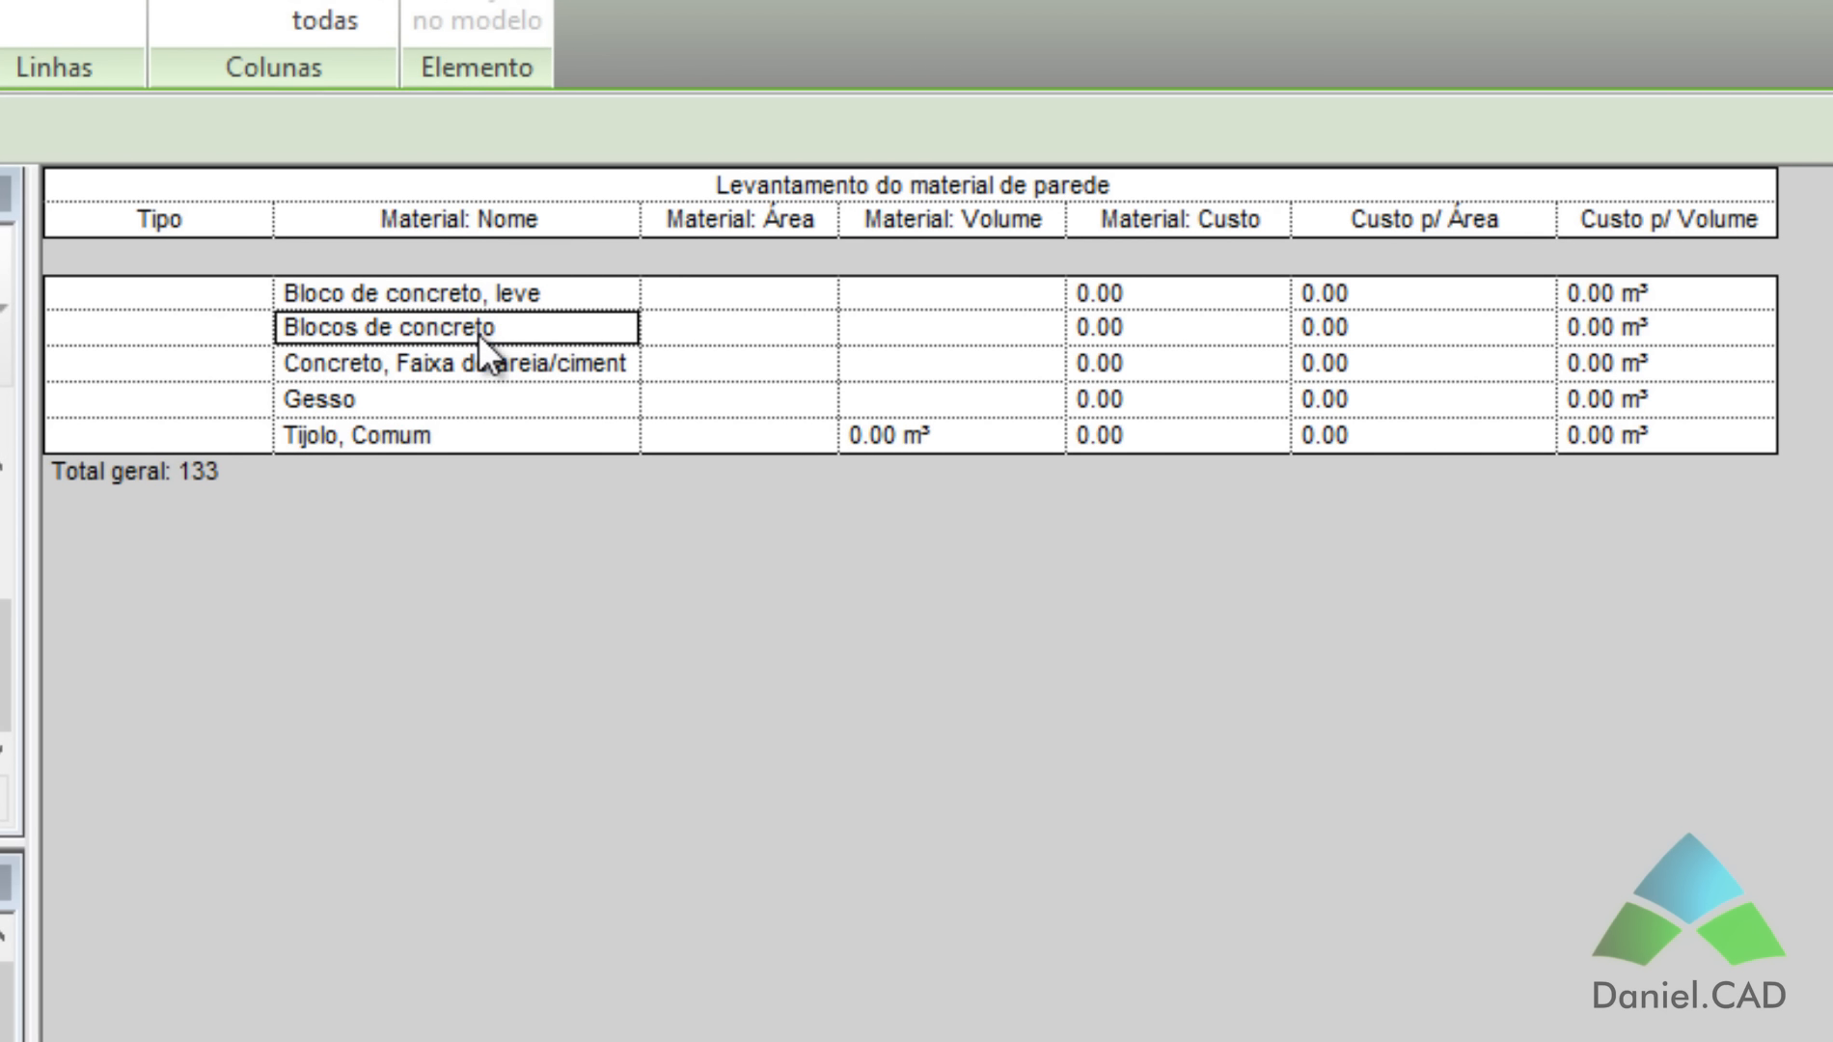
{"action": "left_click", "coordinate": [444, 365]}
{"action": "left_click", "coordinate": [439, 395]}
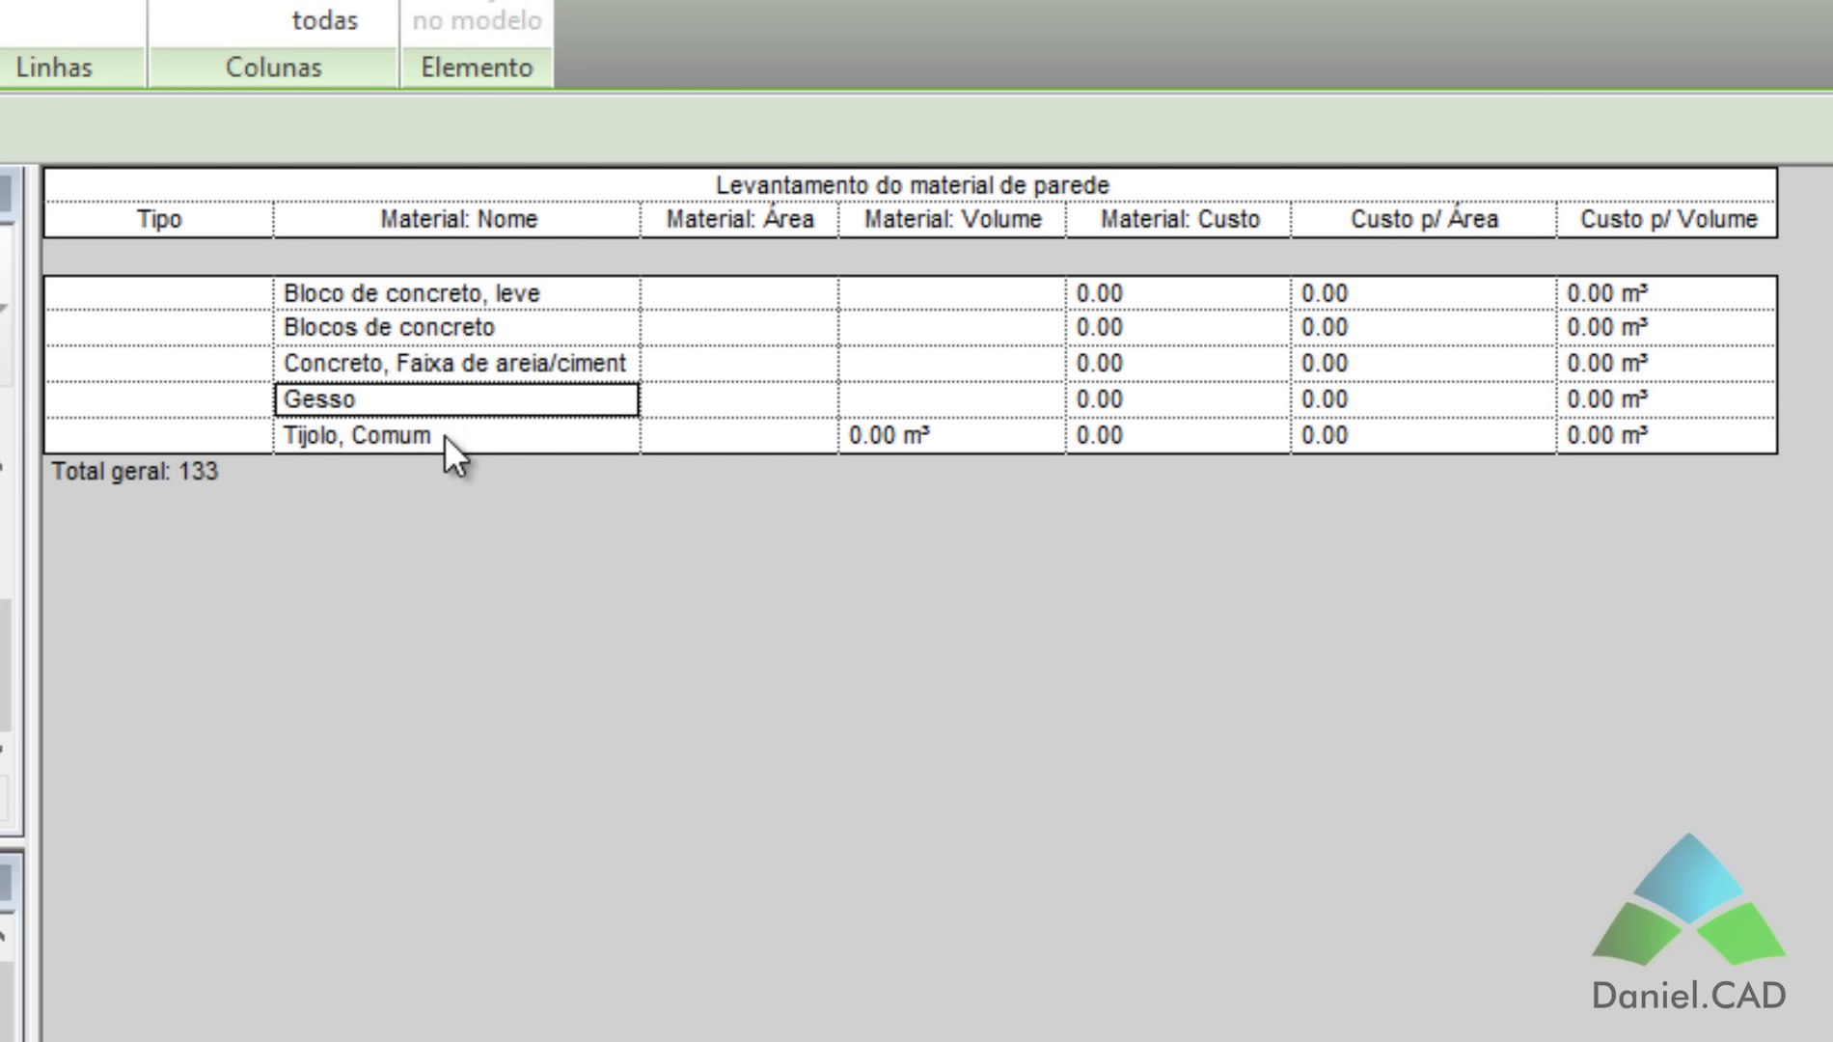
{"action": "left_click", "coordinate": [445, 435]}
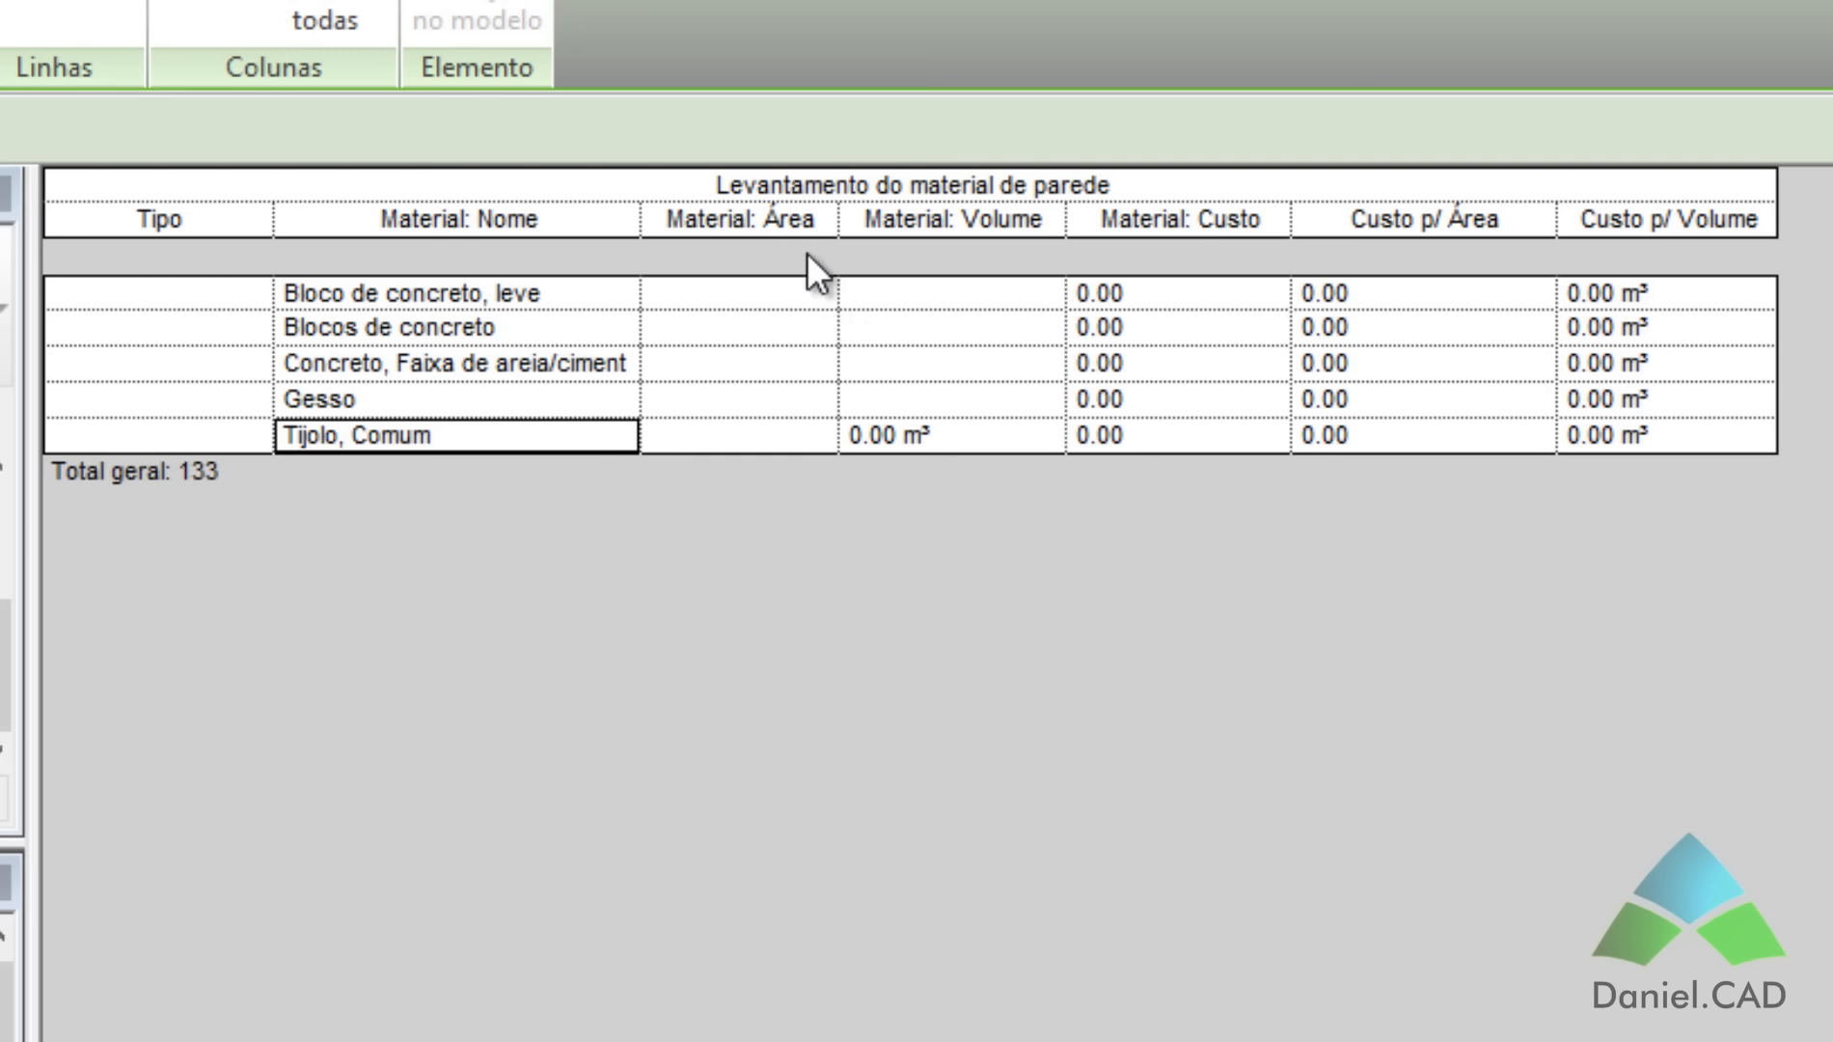
{"action": "left_click_drag", "start_coordinate": [641, 218], "coordinate": [672, 218]}
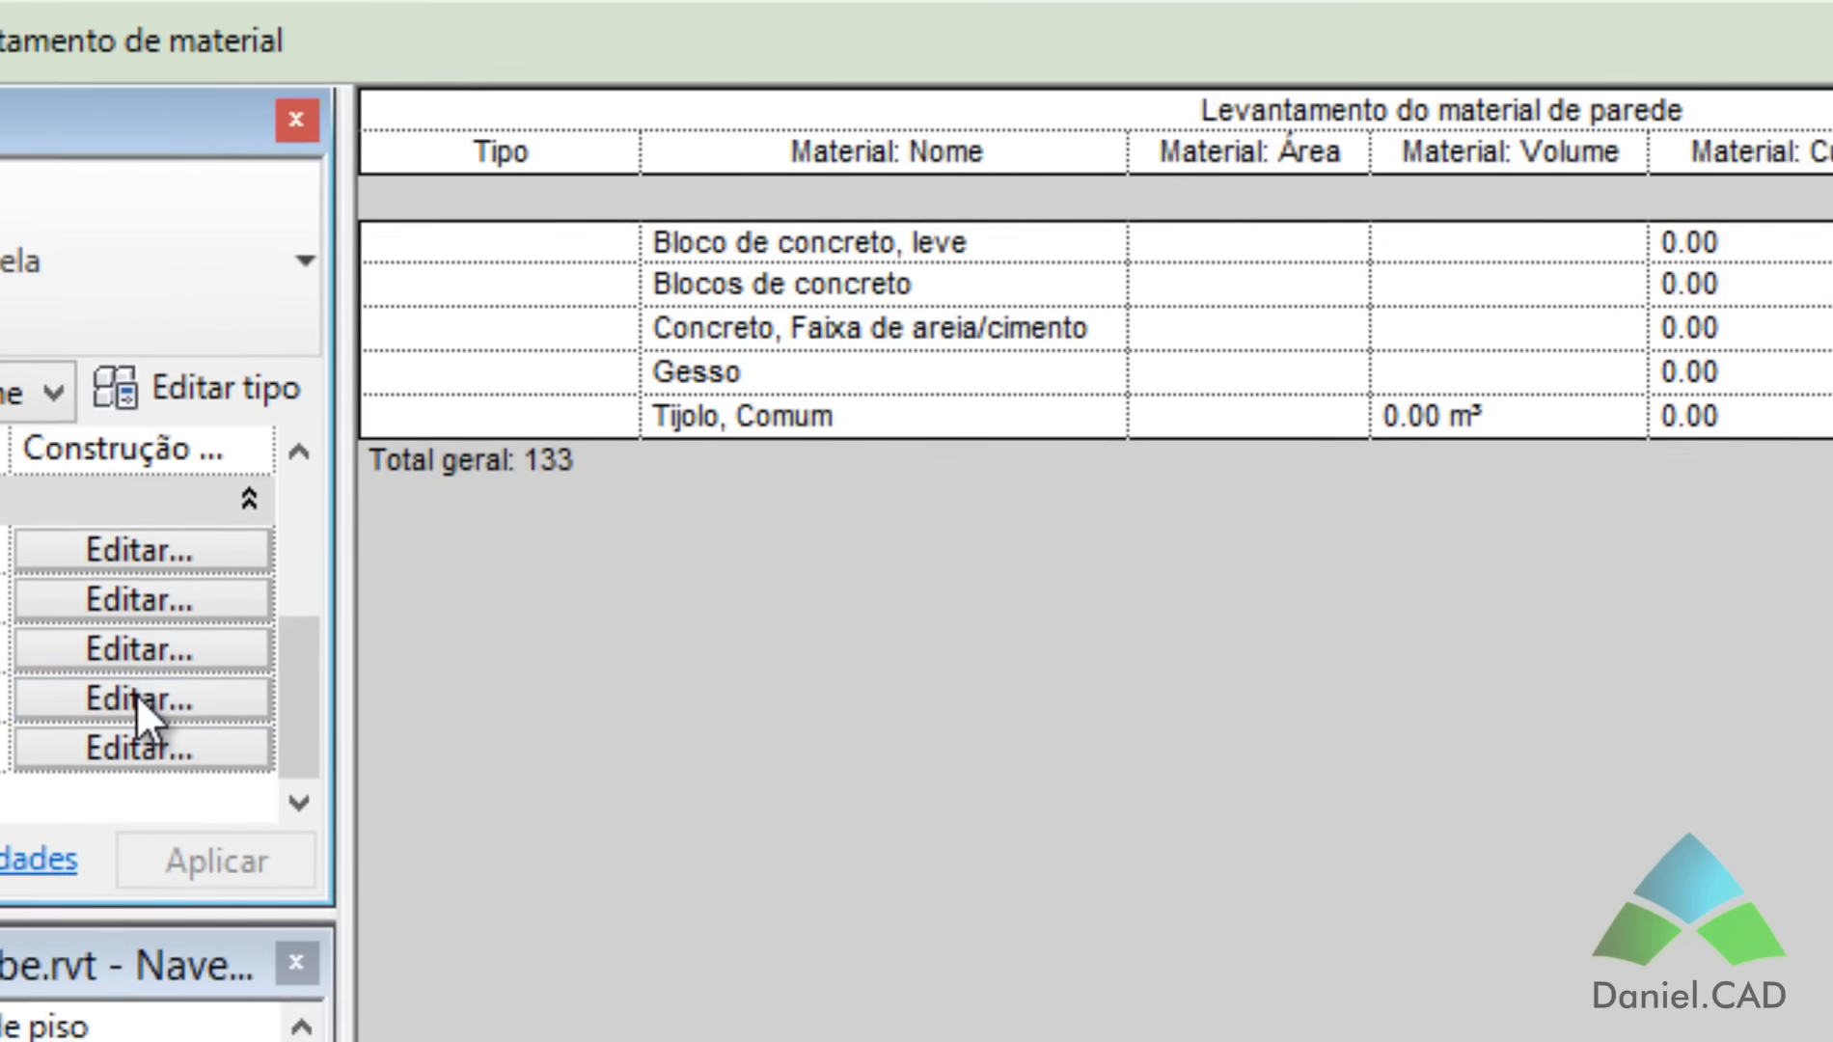
Step: Enable calculated totals for the Material: Área and Material: Volume fields and widen the Material: Área column
{"action": "left_click", "coordinate": [487, 760]}
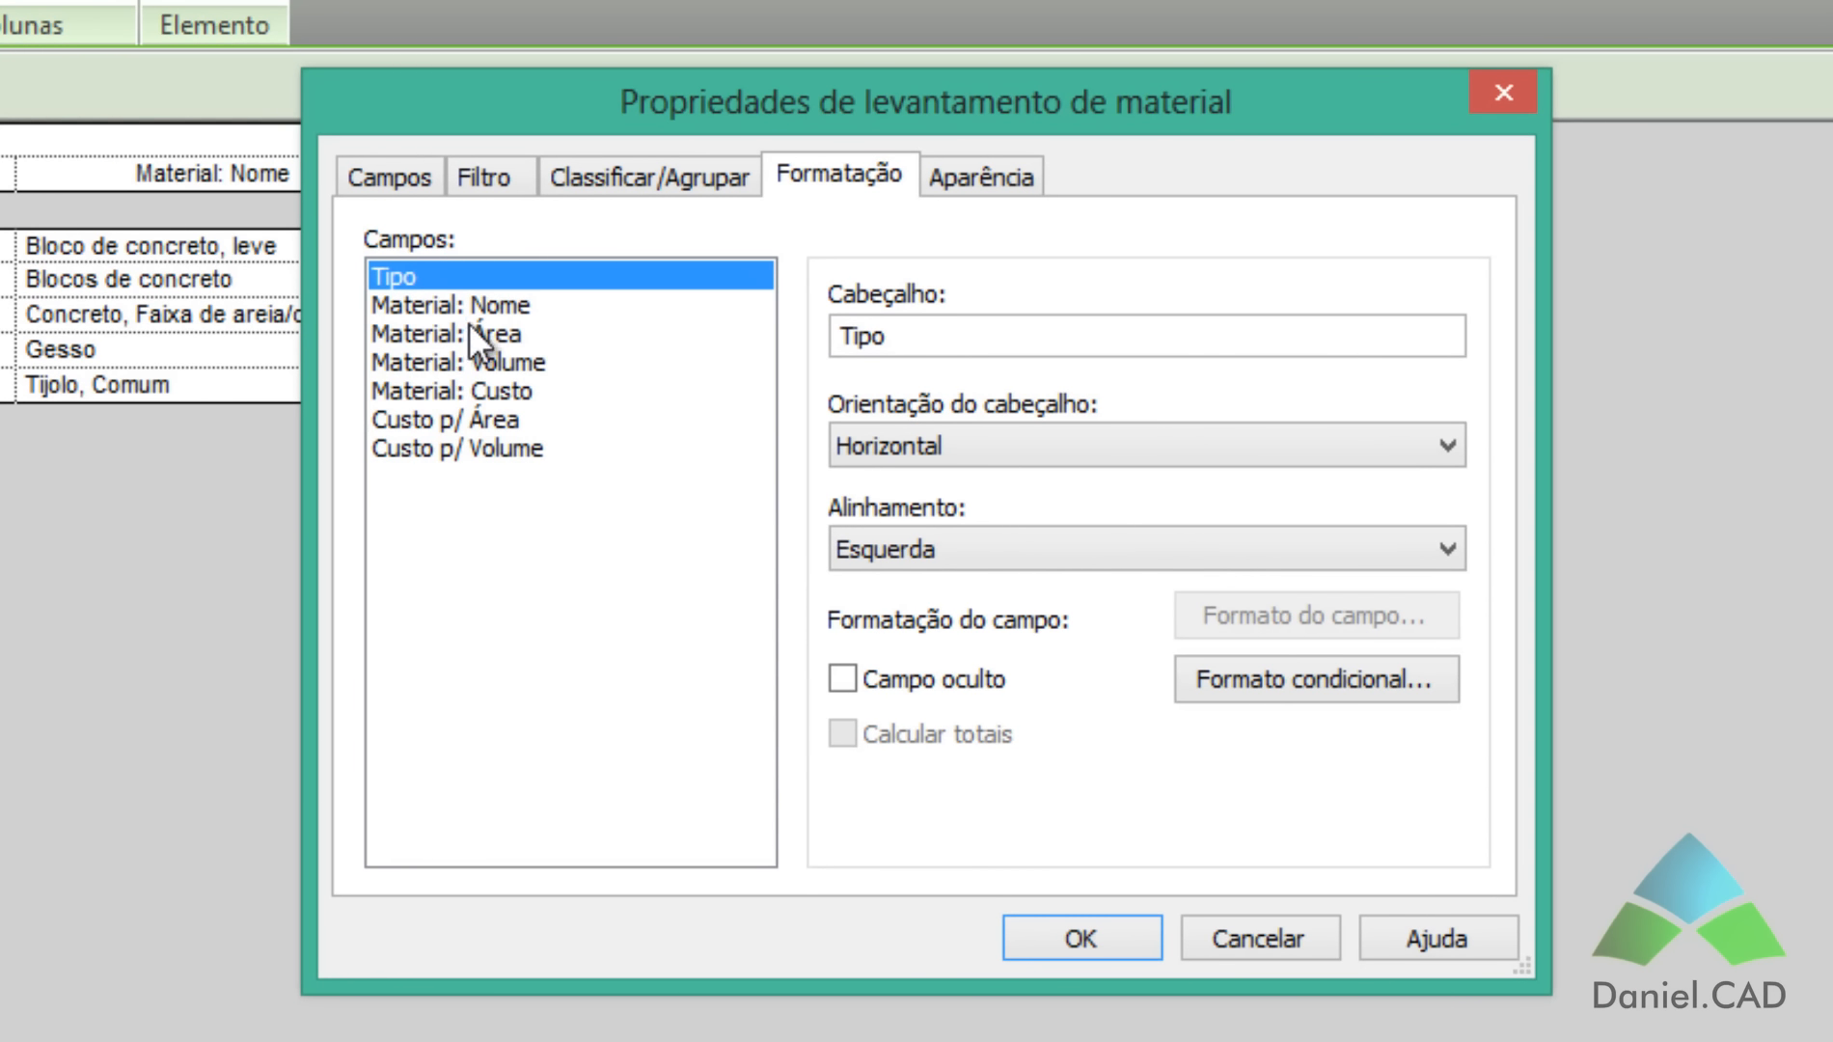
{"action": "left_click", "coordinate": [467, 332]}
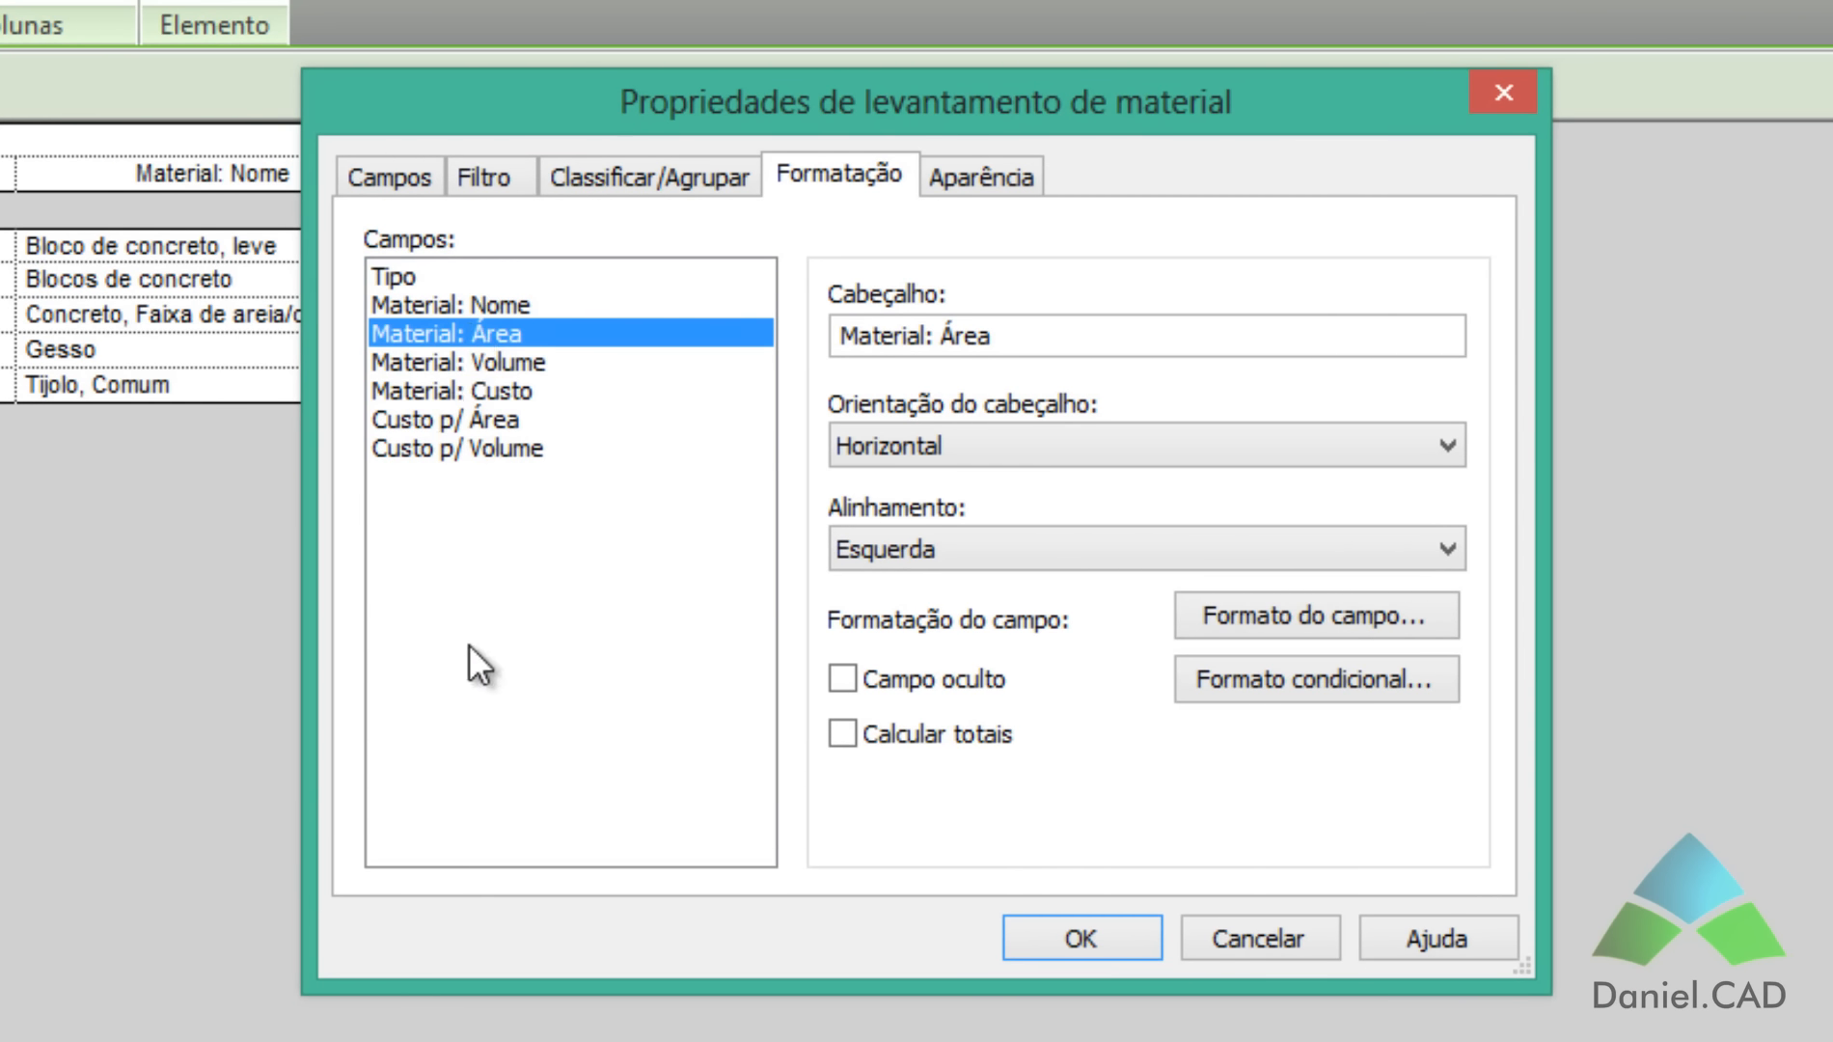
{"action": "left_click", "coordinate": [911, 737]}
{"action": "left_click", "coordinate": [503, 362]}
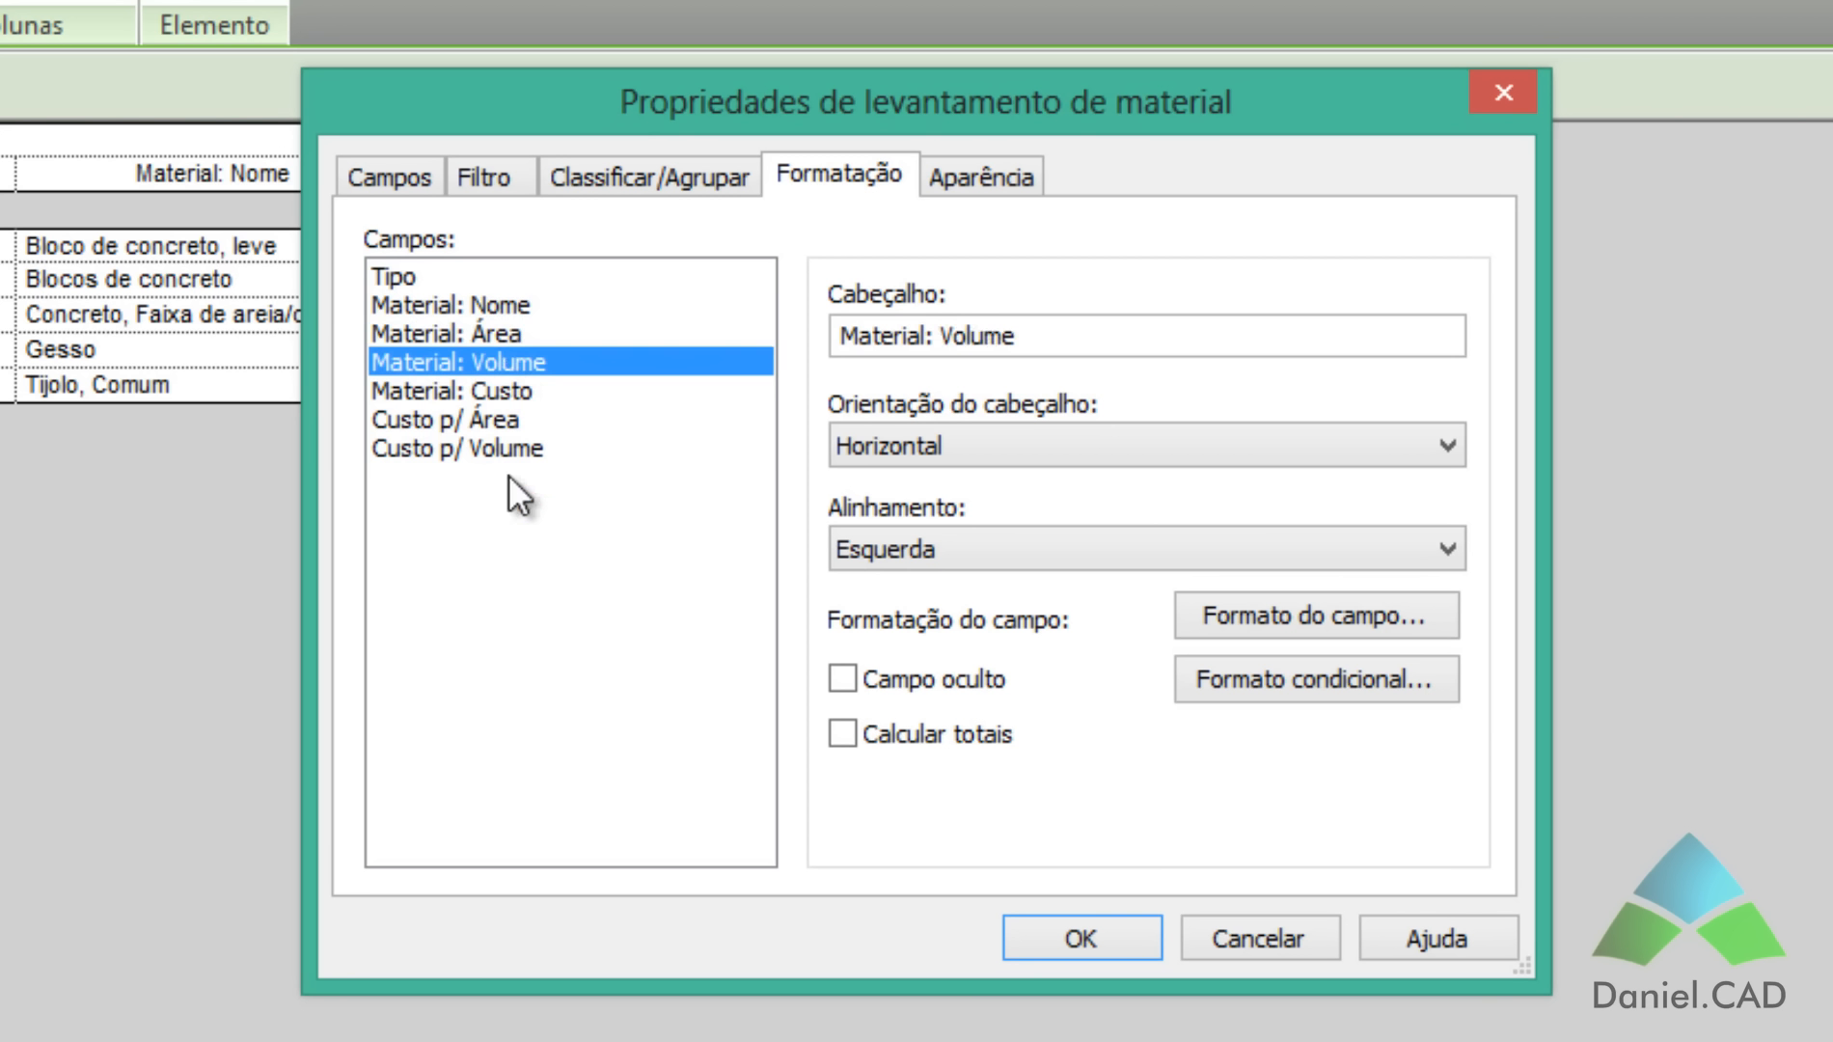
{"action": "left_click", "coordinate": [494, 394]}
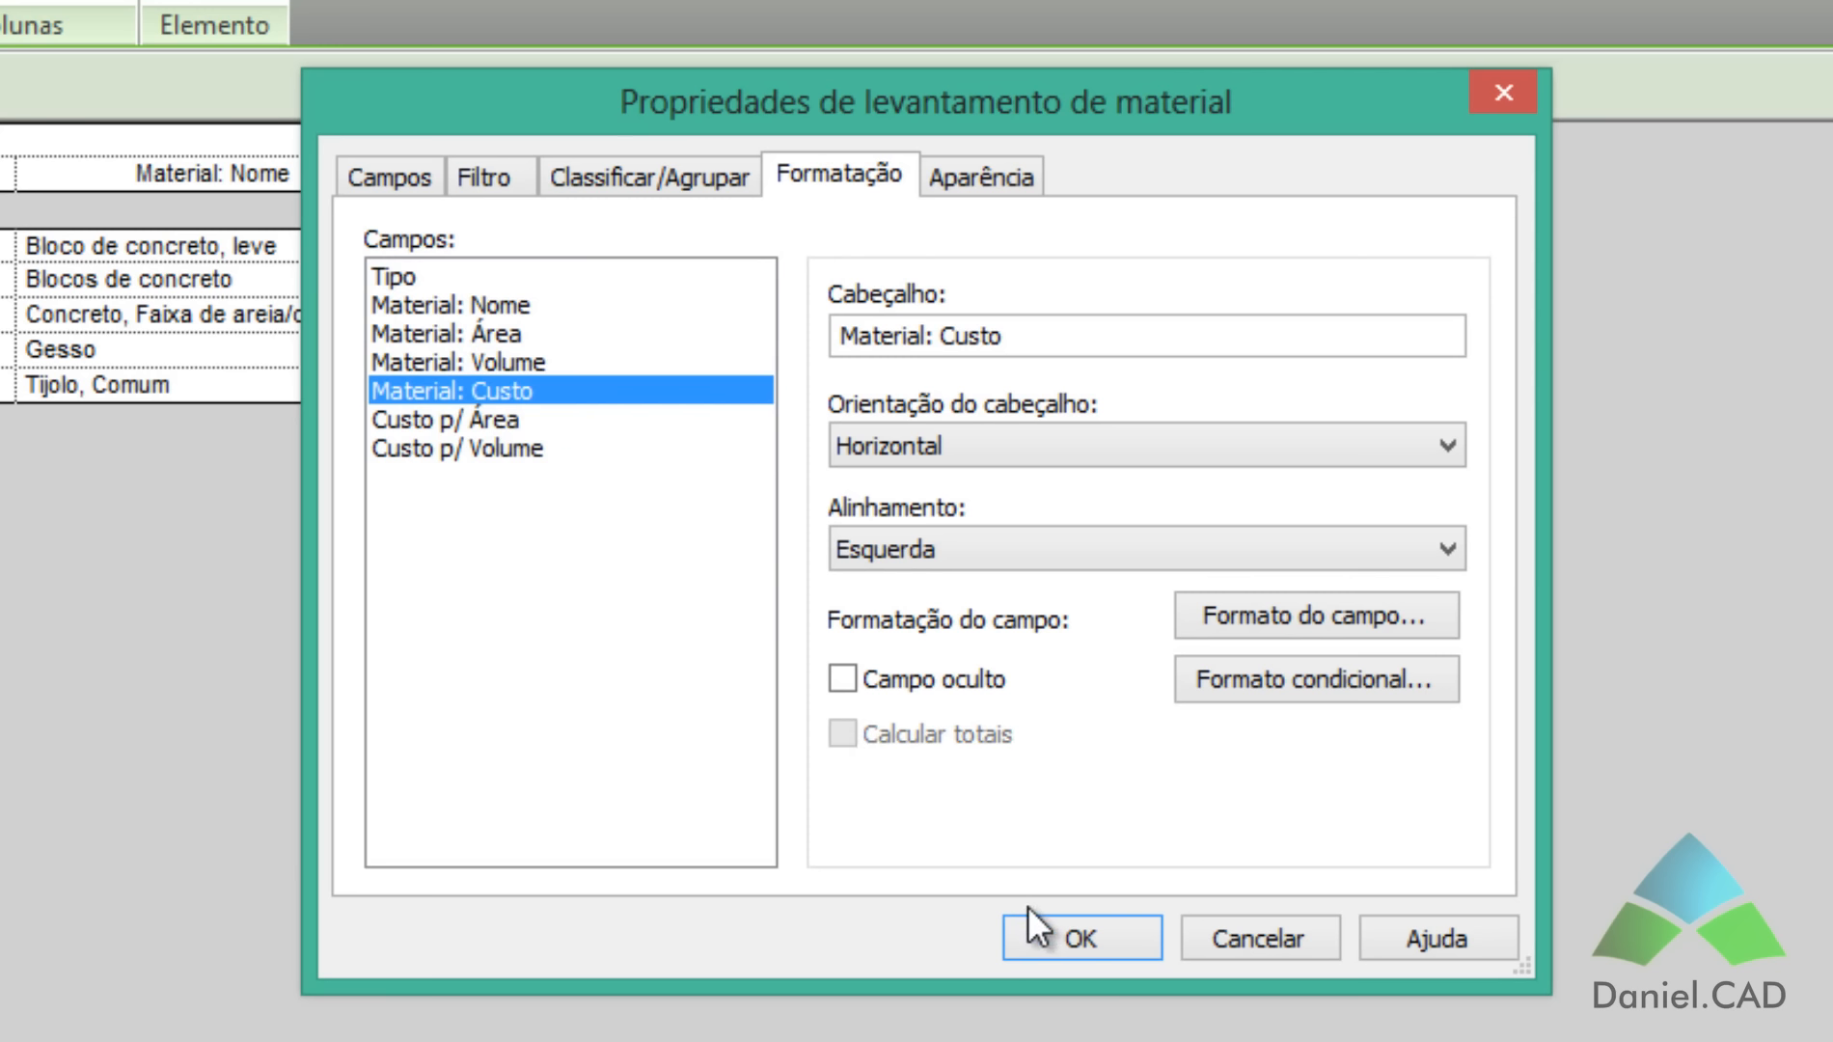
{"action": "left_click", "coordinate": [1082, 936]}
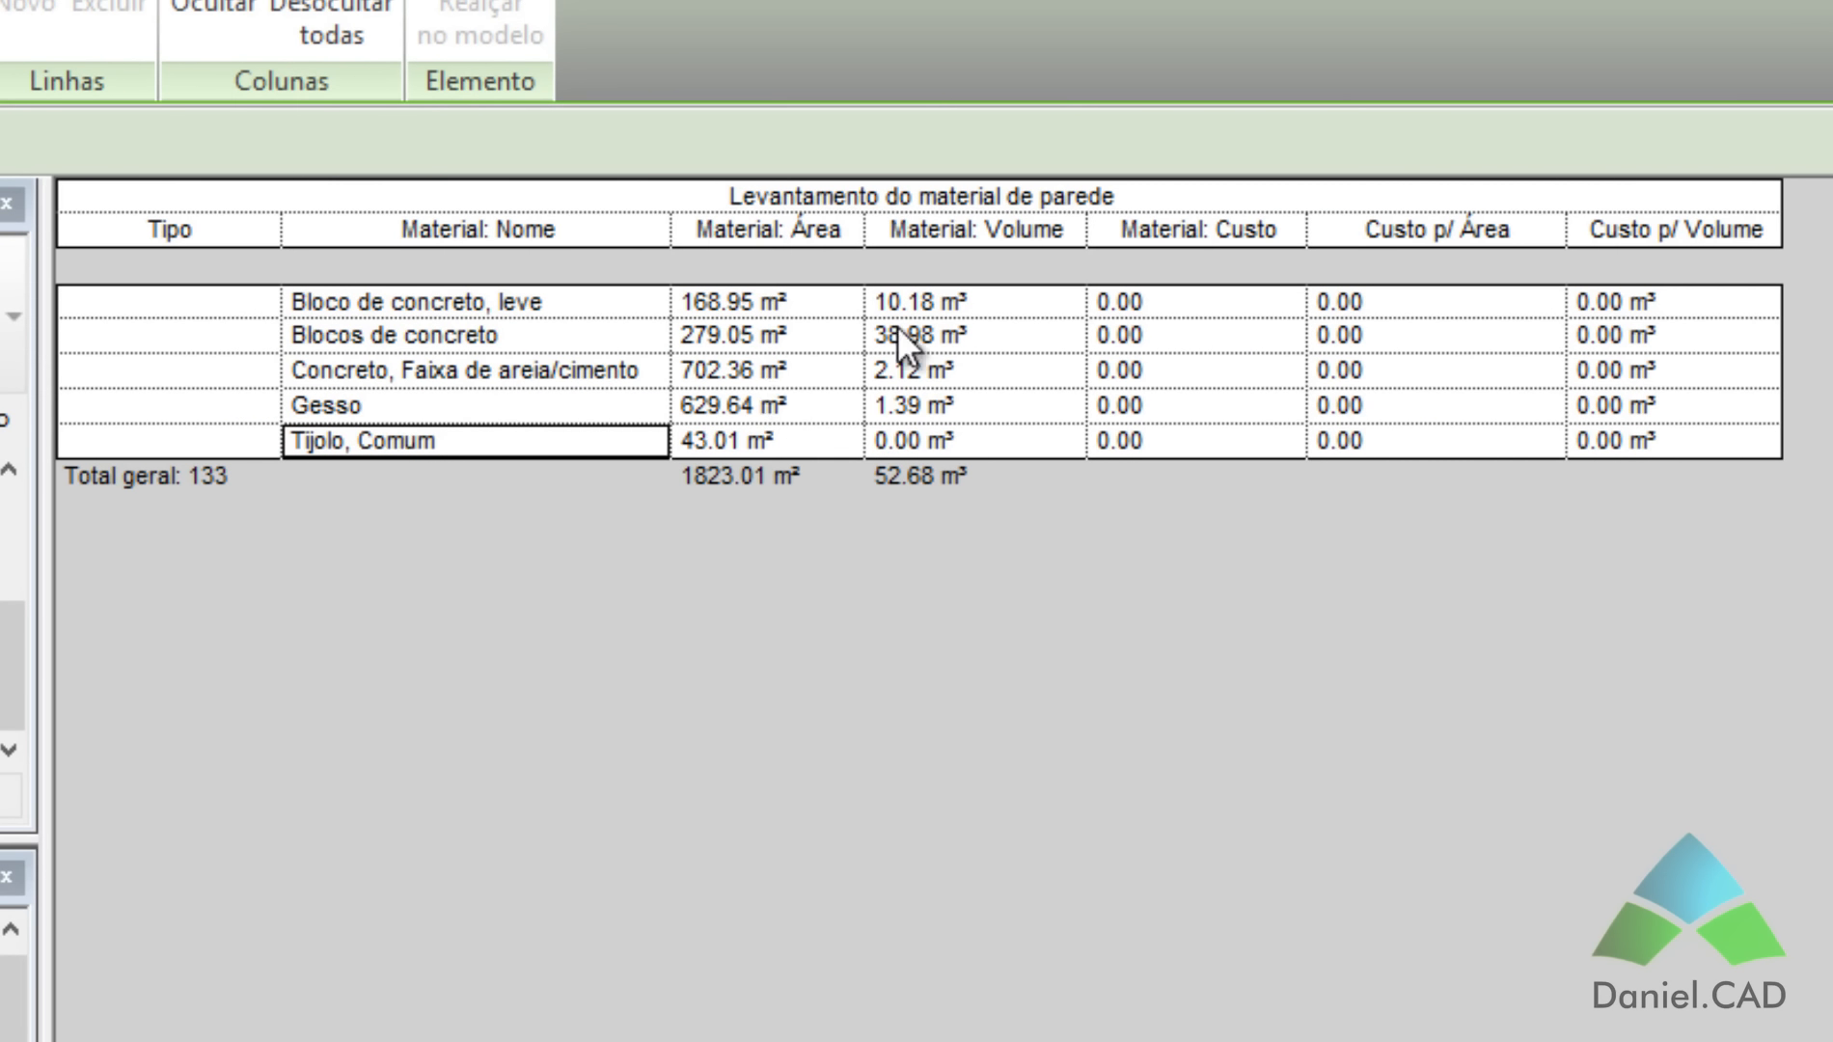
{"action": "left_click_drag", "start_coordinate": [864, 232], "coordinate": [904, 232]}
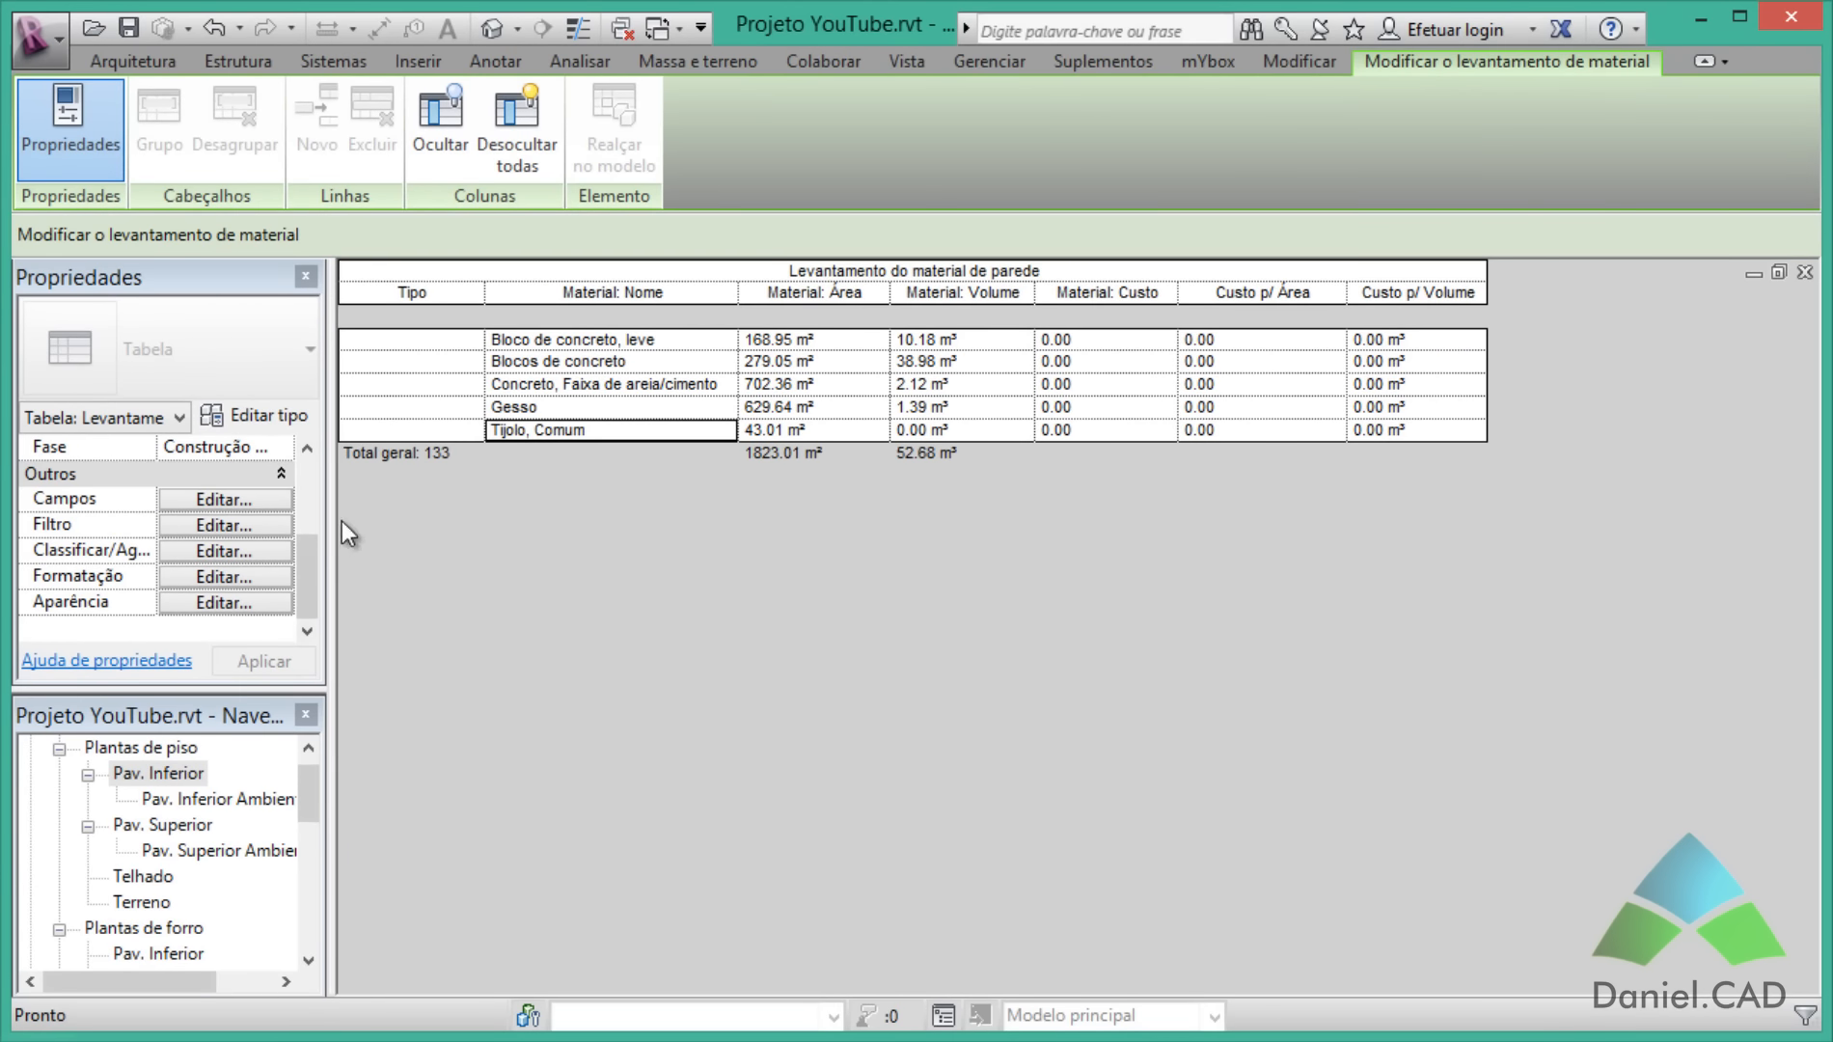
Step: Remove the Tipo field from the takeoff's scheduled fields and accept the properties
{"action": "left_click", "coordinate": [251, 501]}
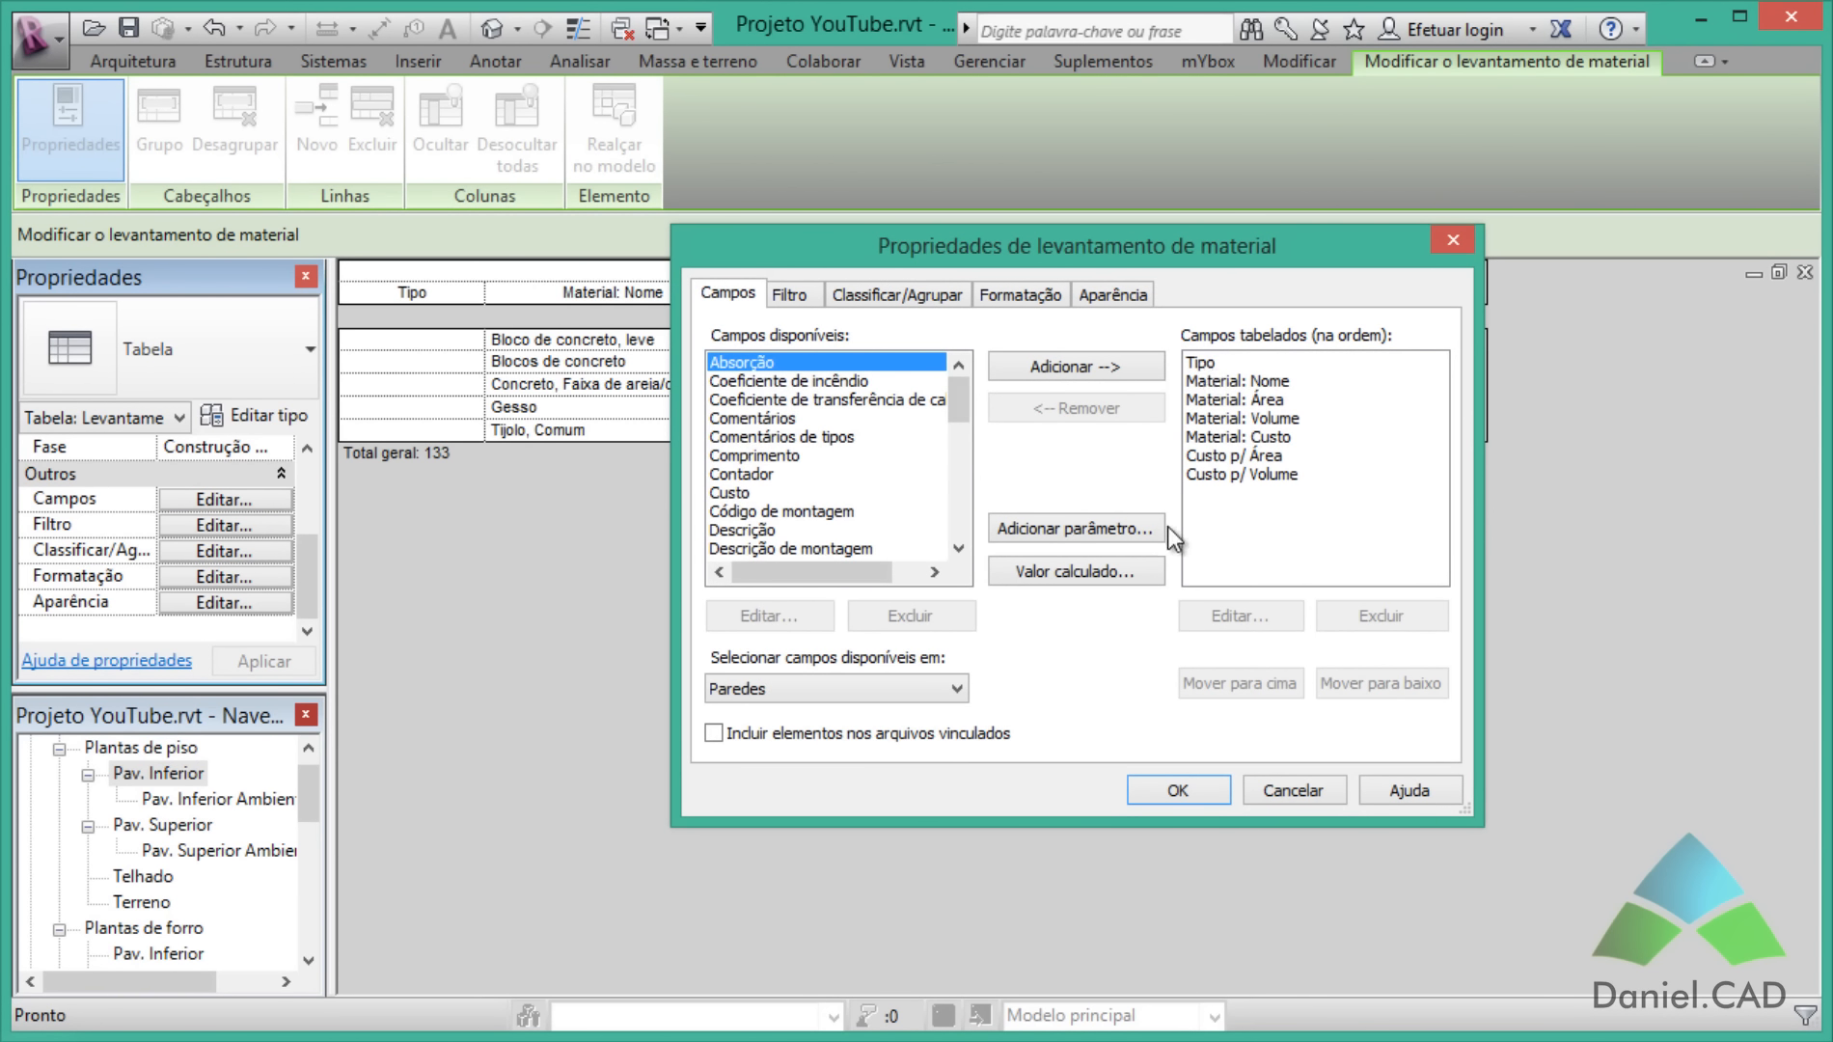
{"action": "left_click", "coordinate": [1201, 363]}
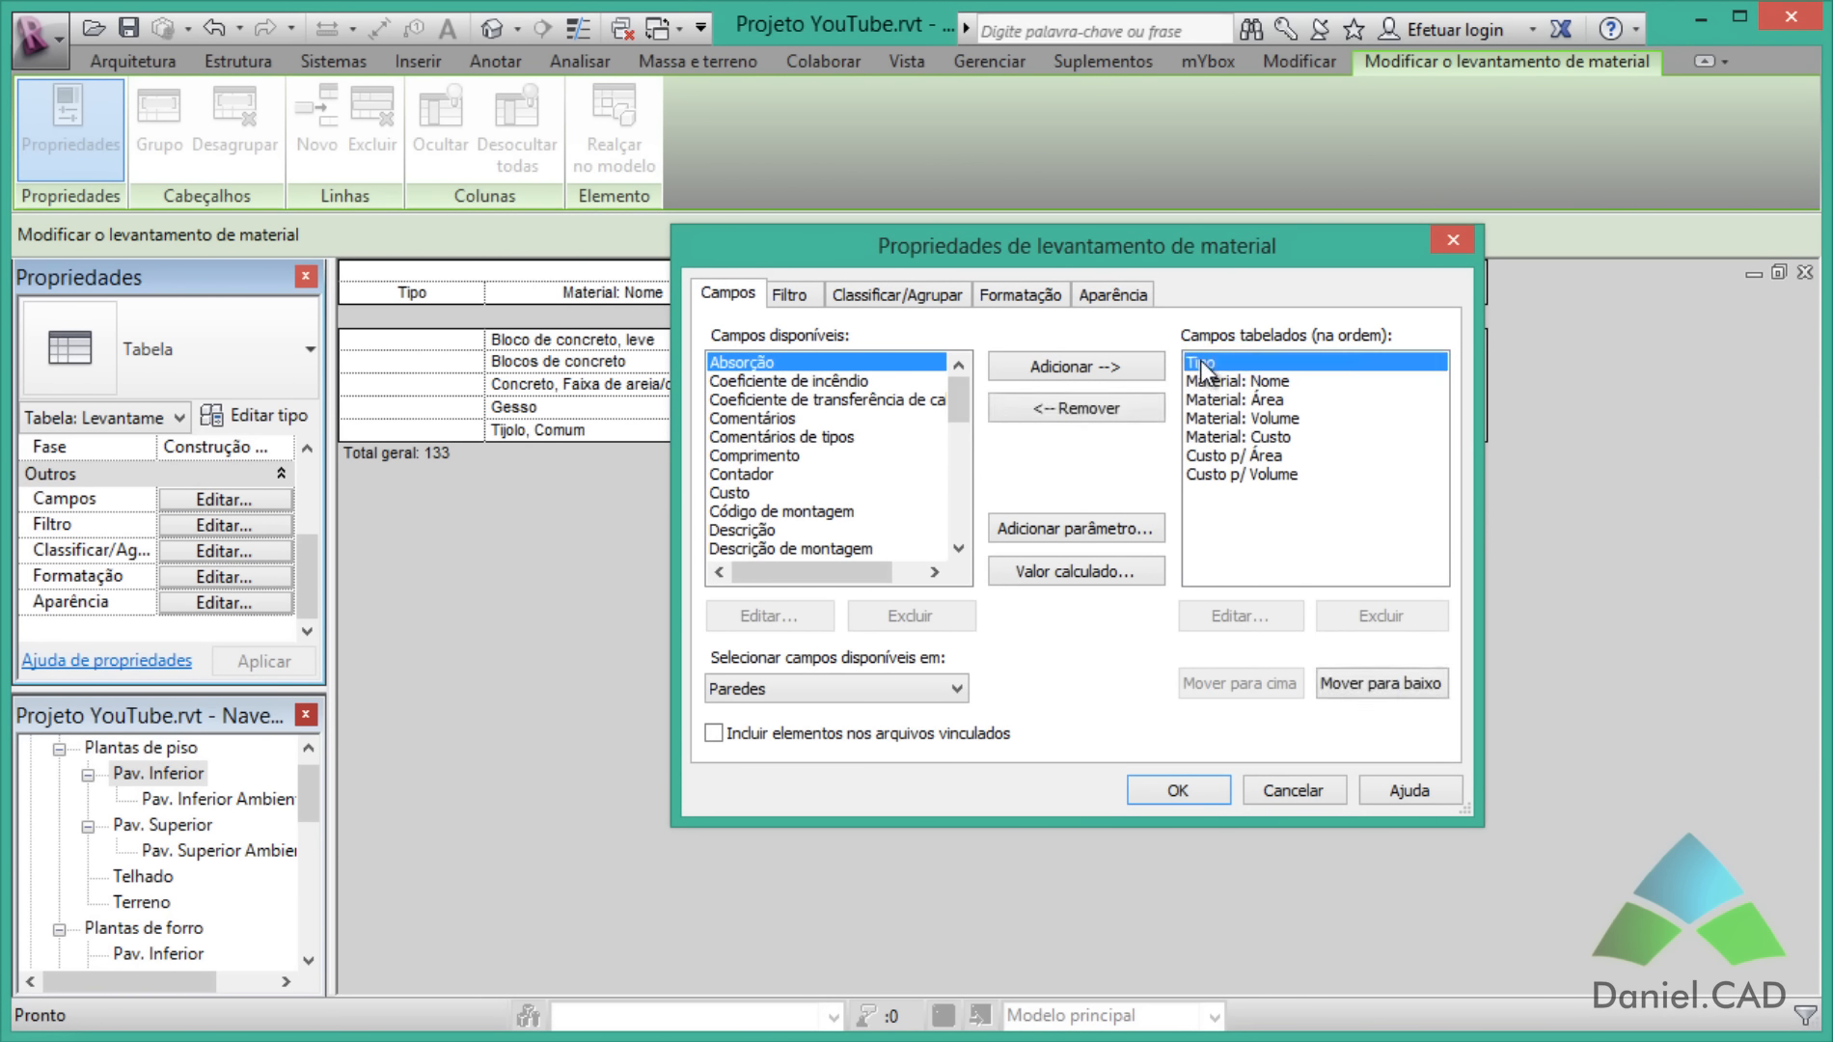
{"action": "left_click", "coordinate": [1140, 410]}
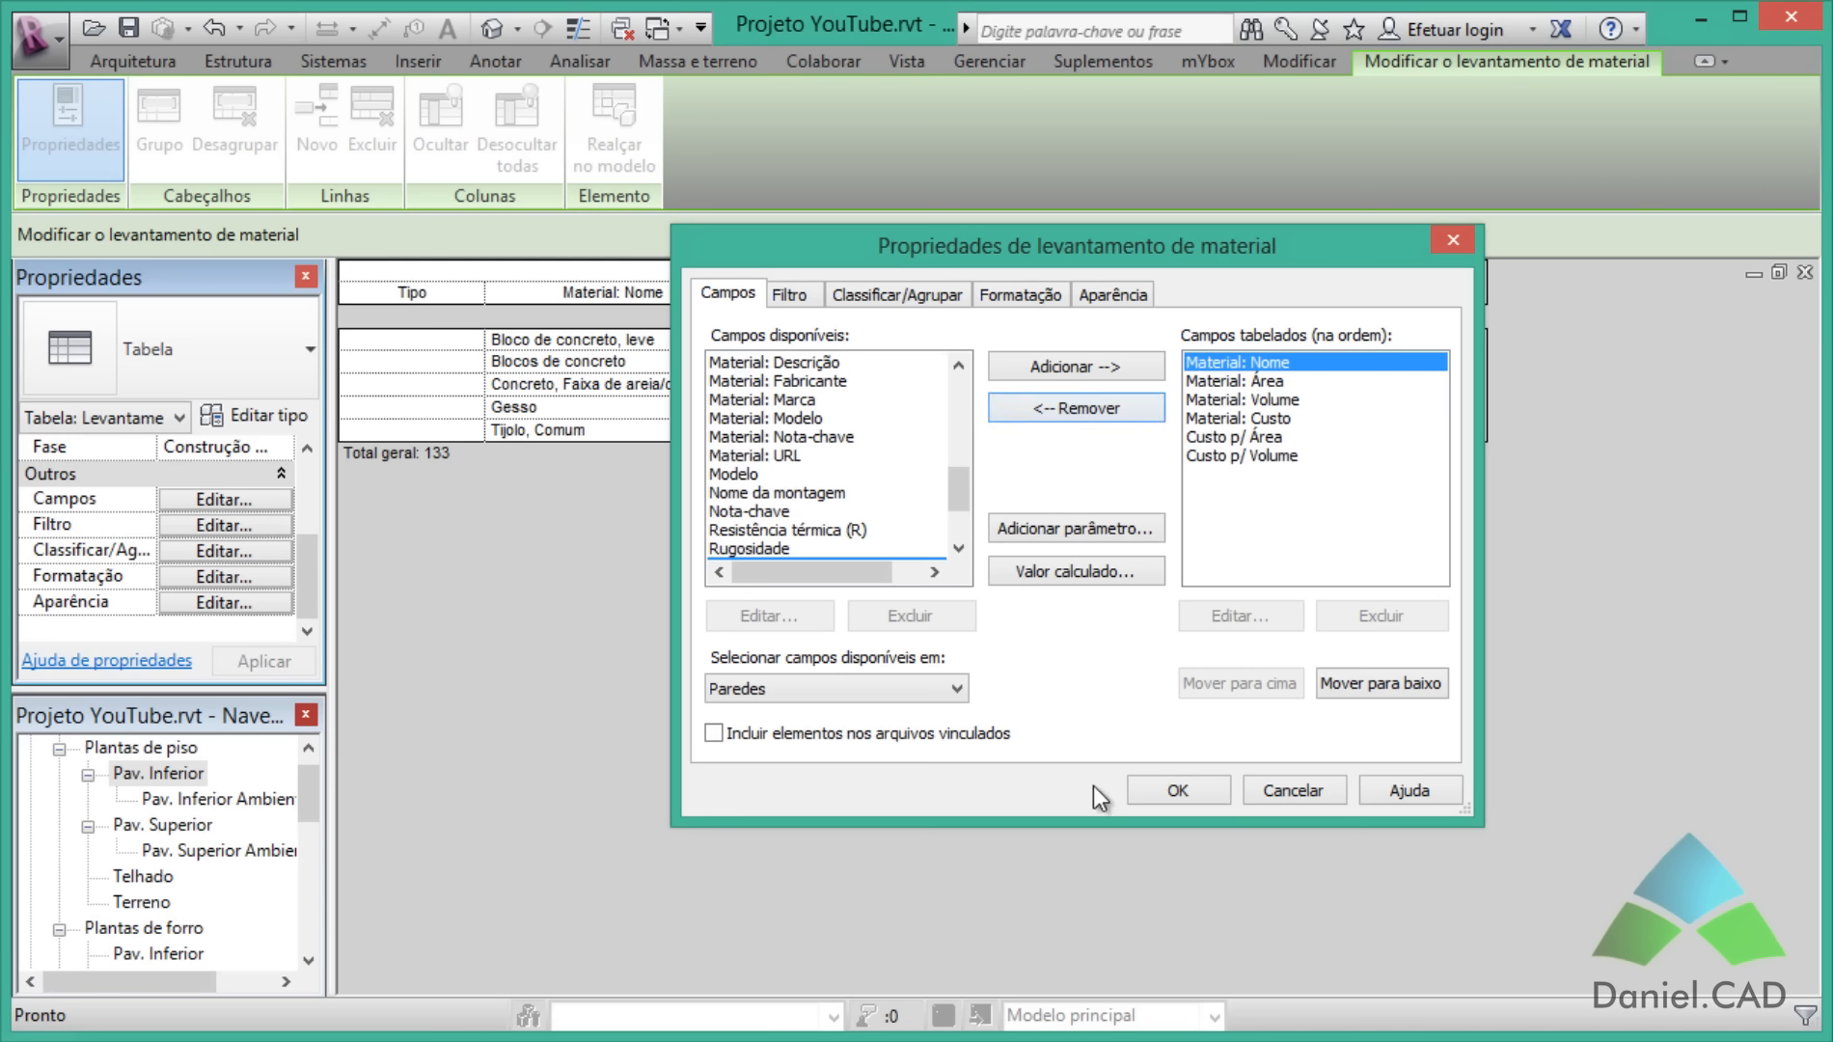
{"action": "left_click", "coordinate": [1180, 798]}
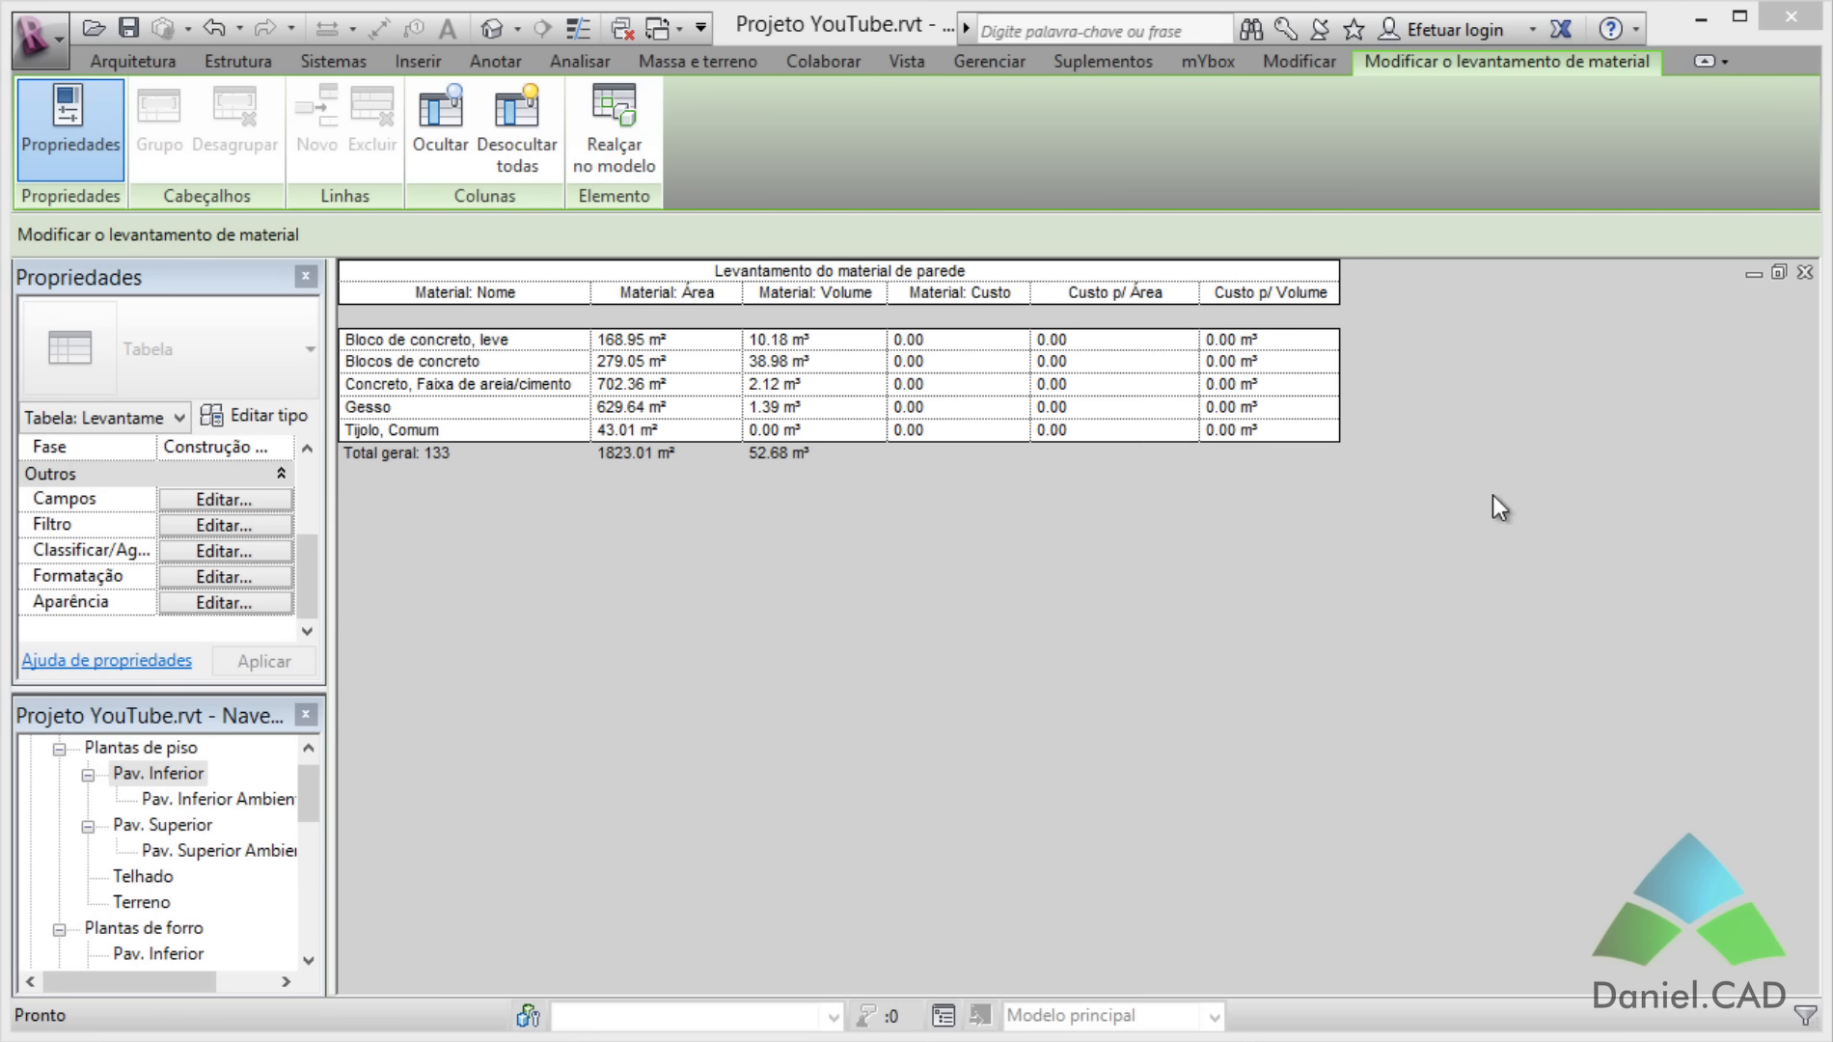
Step: Open the Pav. Inferior floor plan, search the project materials for "ges" and select Gesso
{"action": "double_click", "coordinate": [174, 776]}
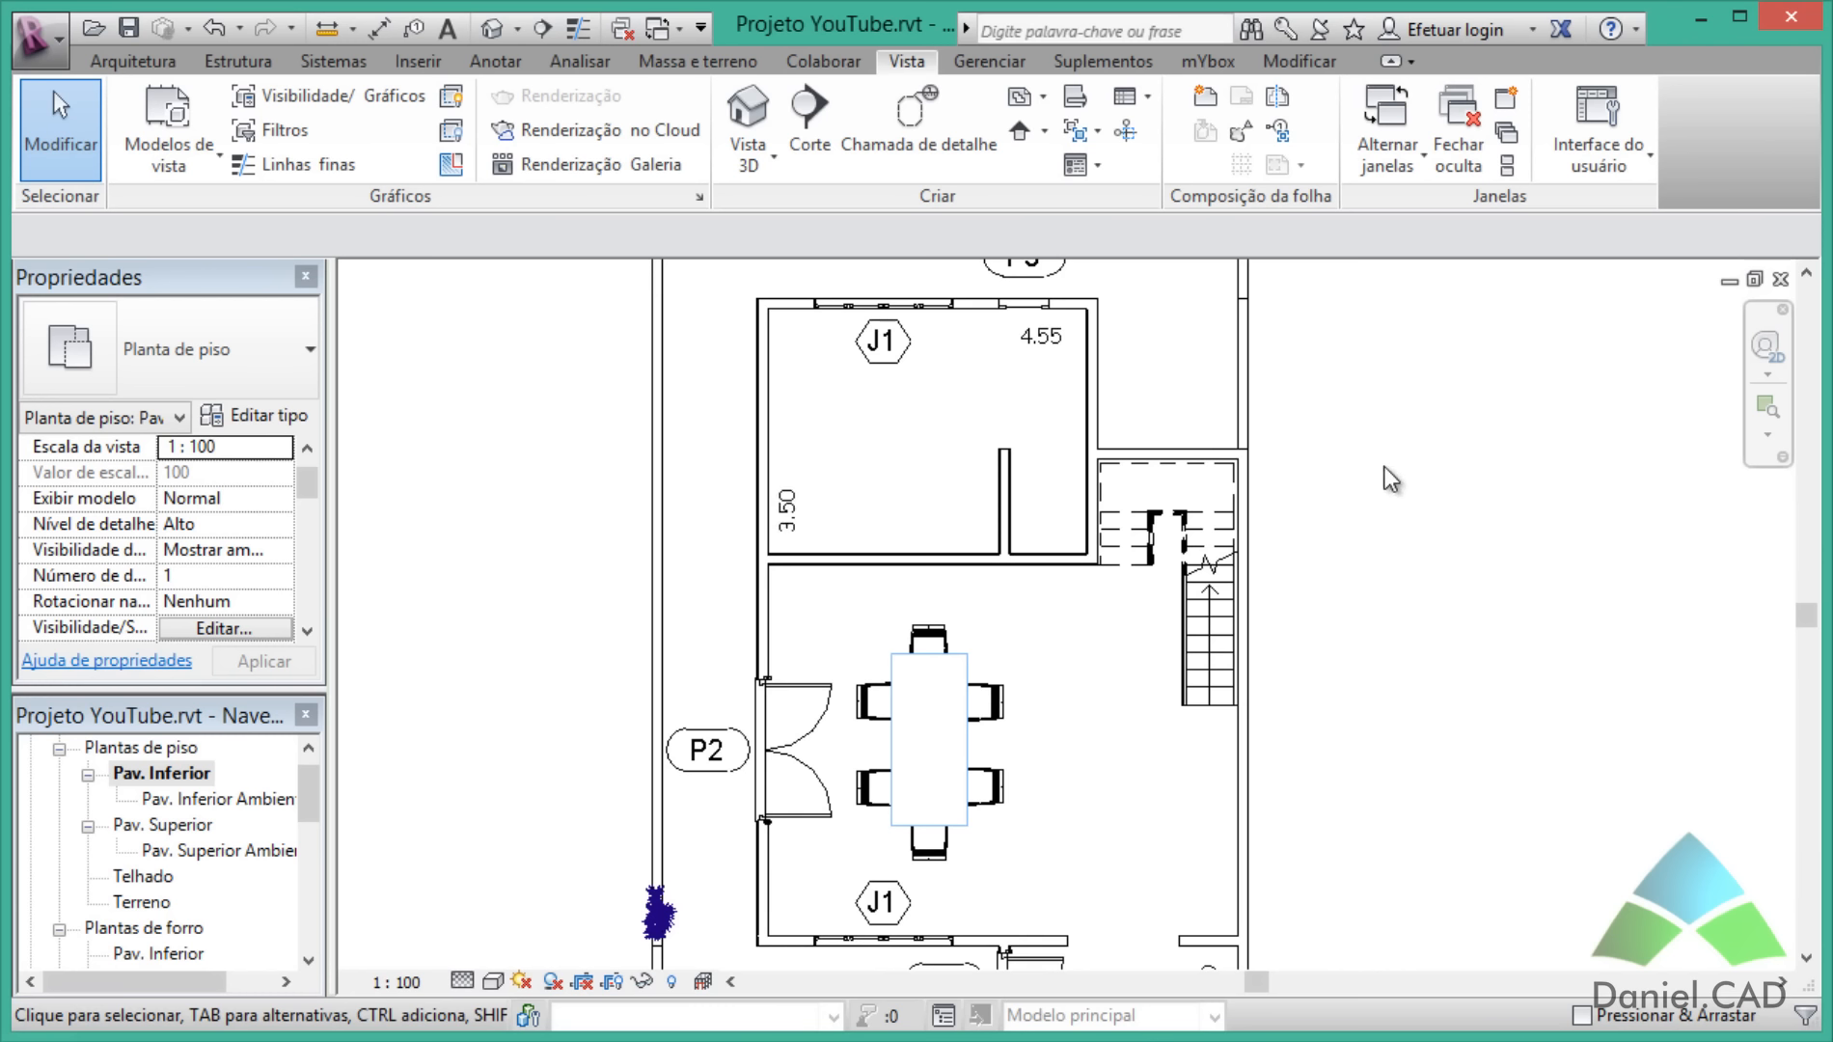
{"action": "left_click", "coordinate": [1001, 62]}
{"action": "left_click", "coordinate": [182, 143]}
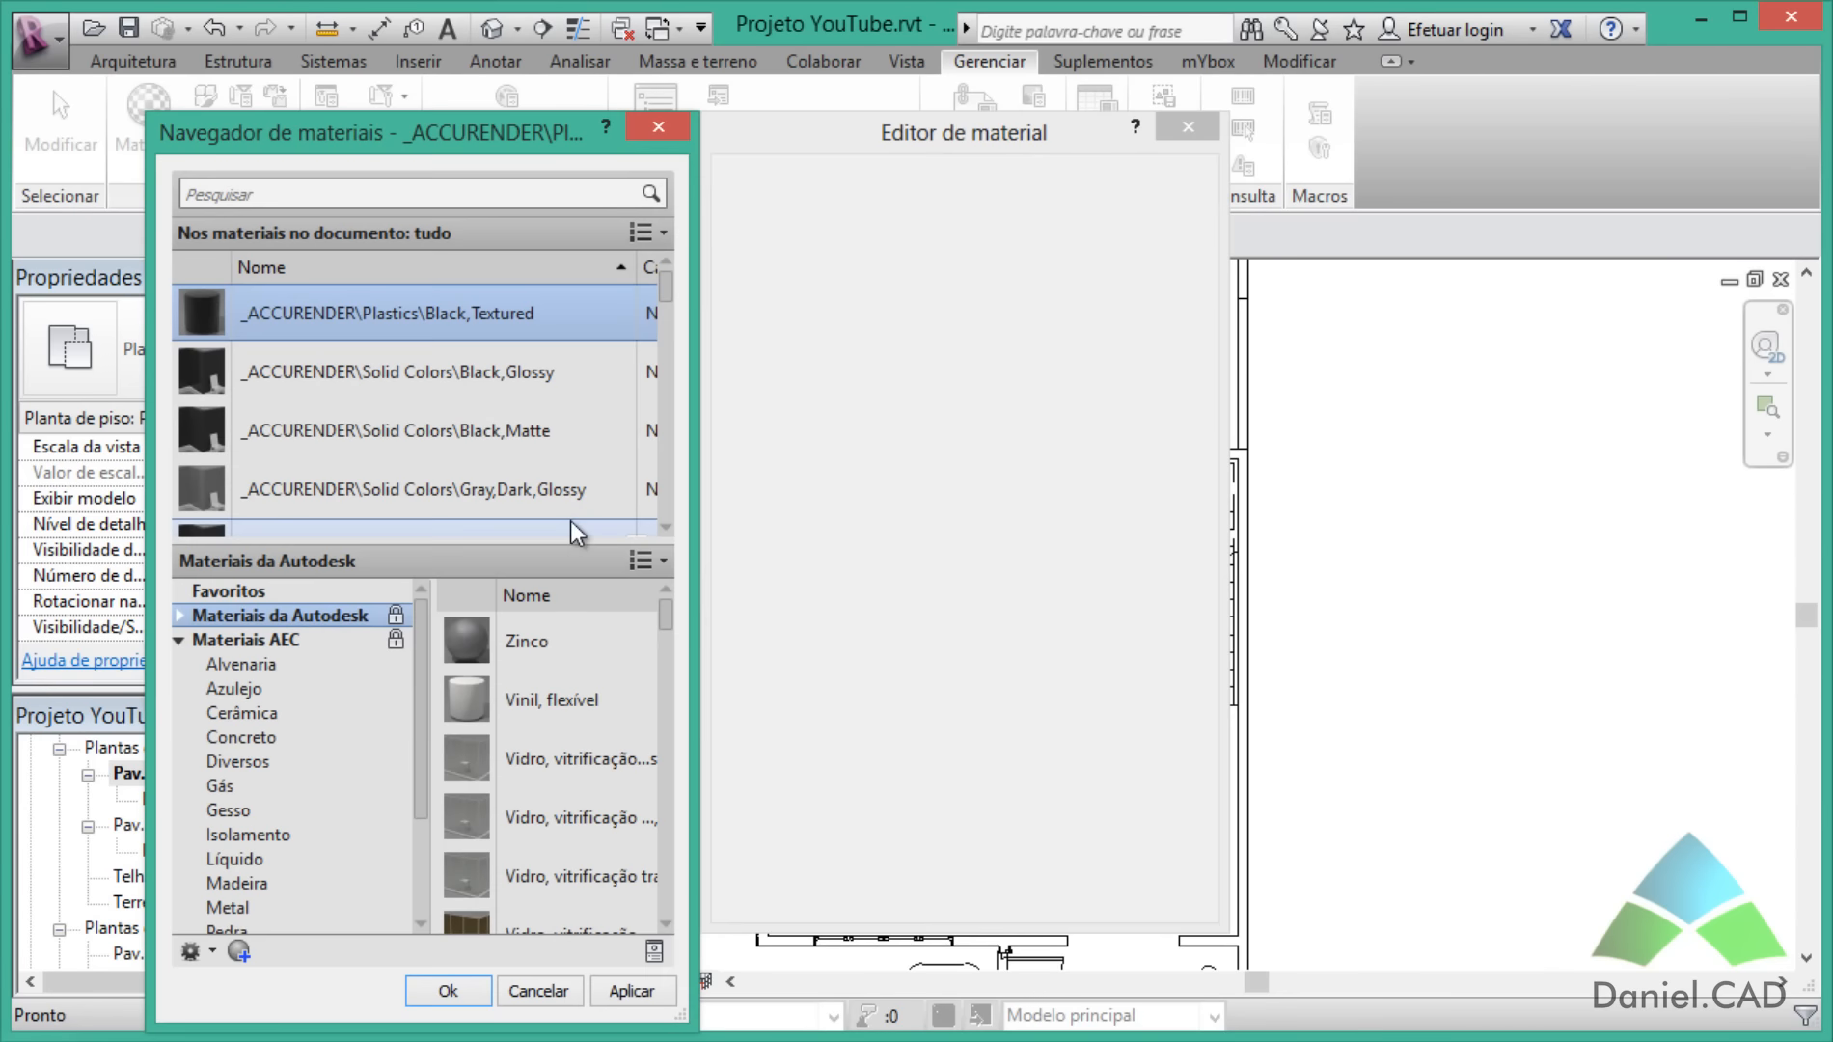
{"action": "left_click", "coordinate": [377, 196]}
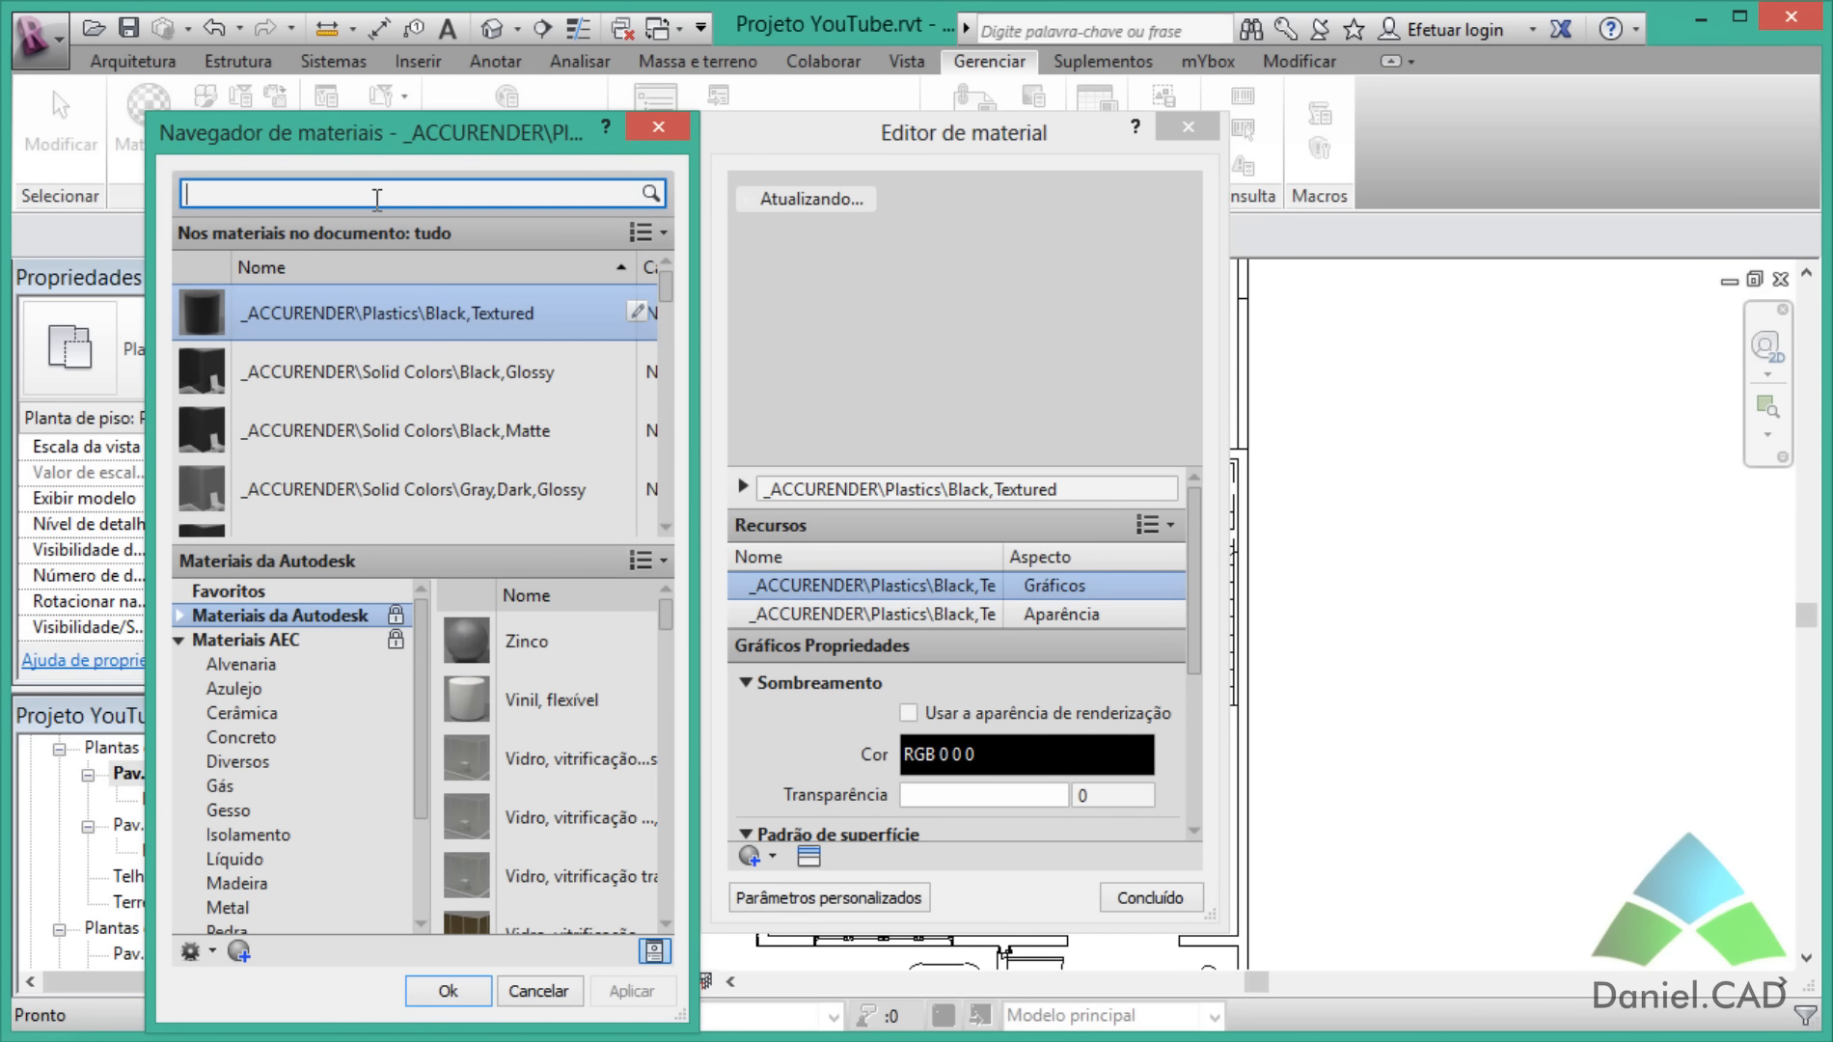
{"action": "type", "text": "ges"}
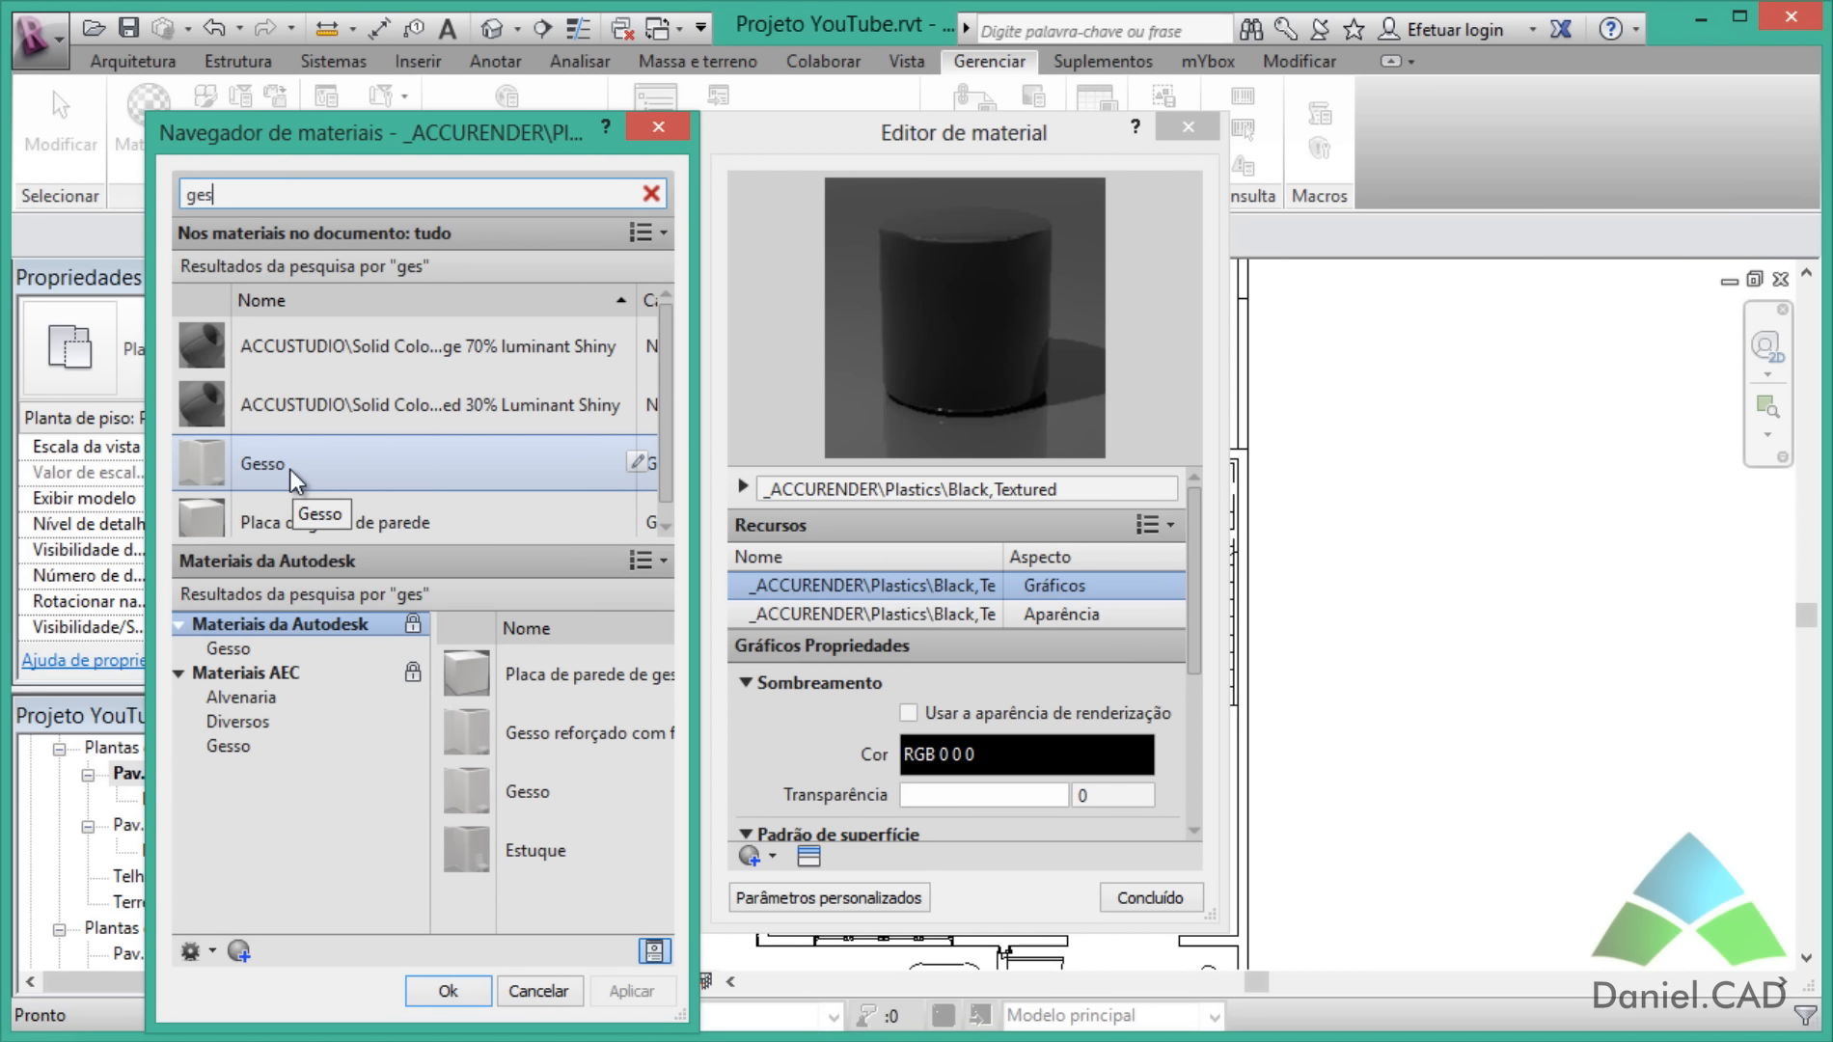
{"action": "left_click", "coordinate": [289, 468]}
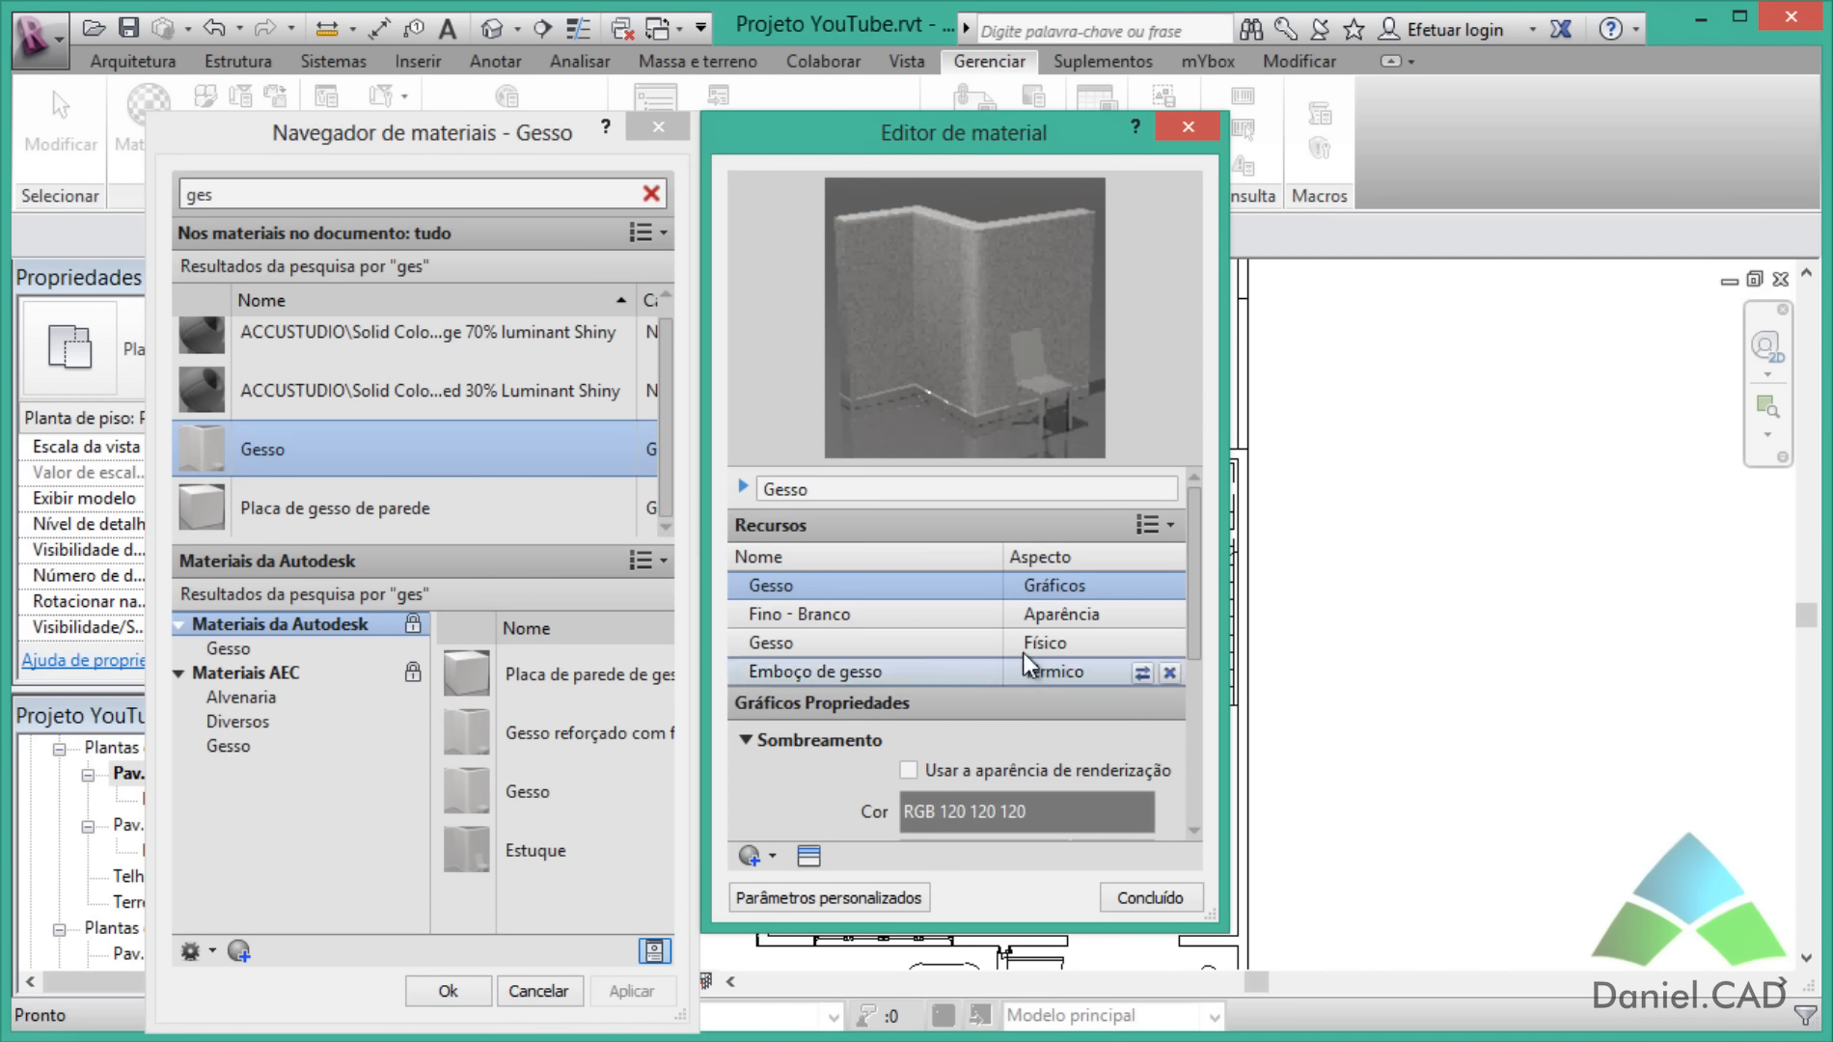
Step: Set the Gesso material's Custo to 26 in its product information and accept the material changes
{"action": "left_click", "coordinate": [743, 486]}
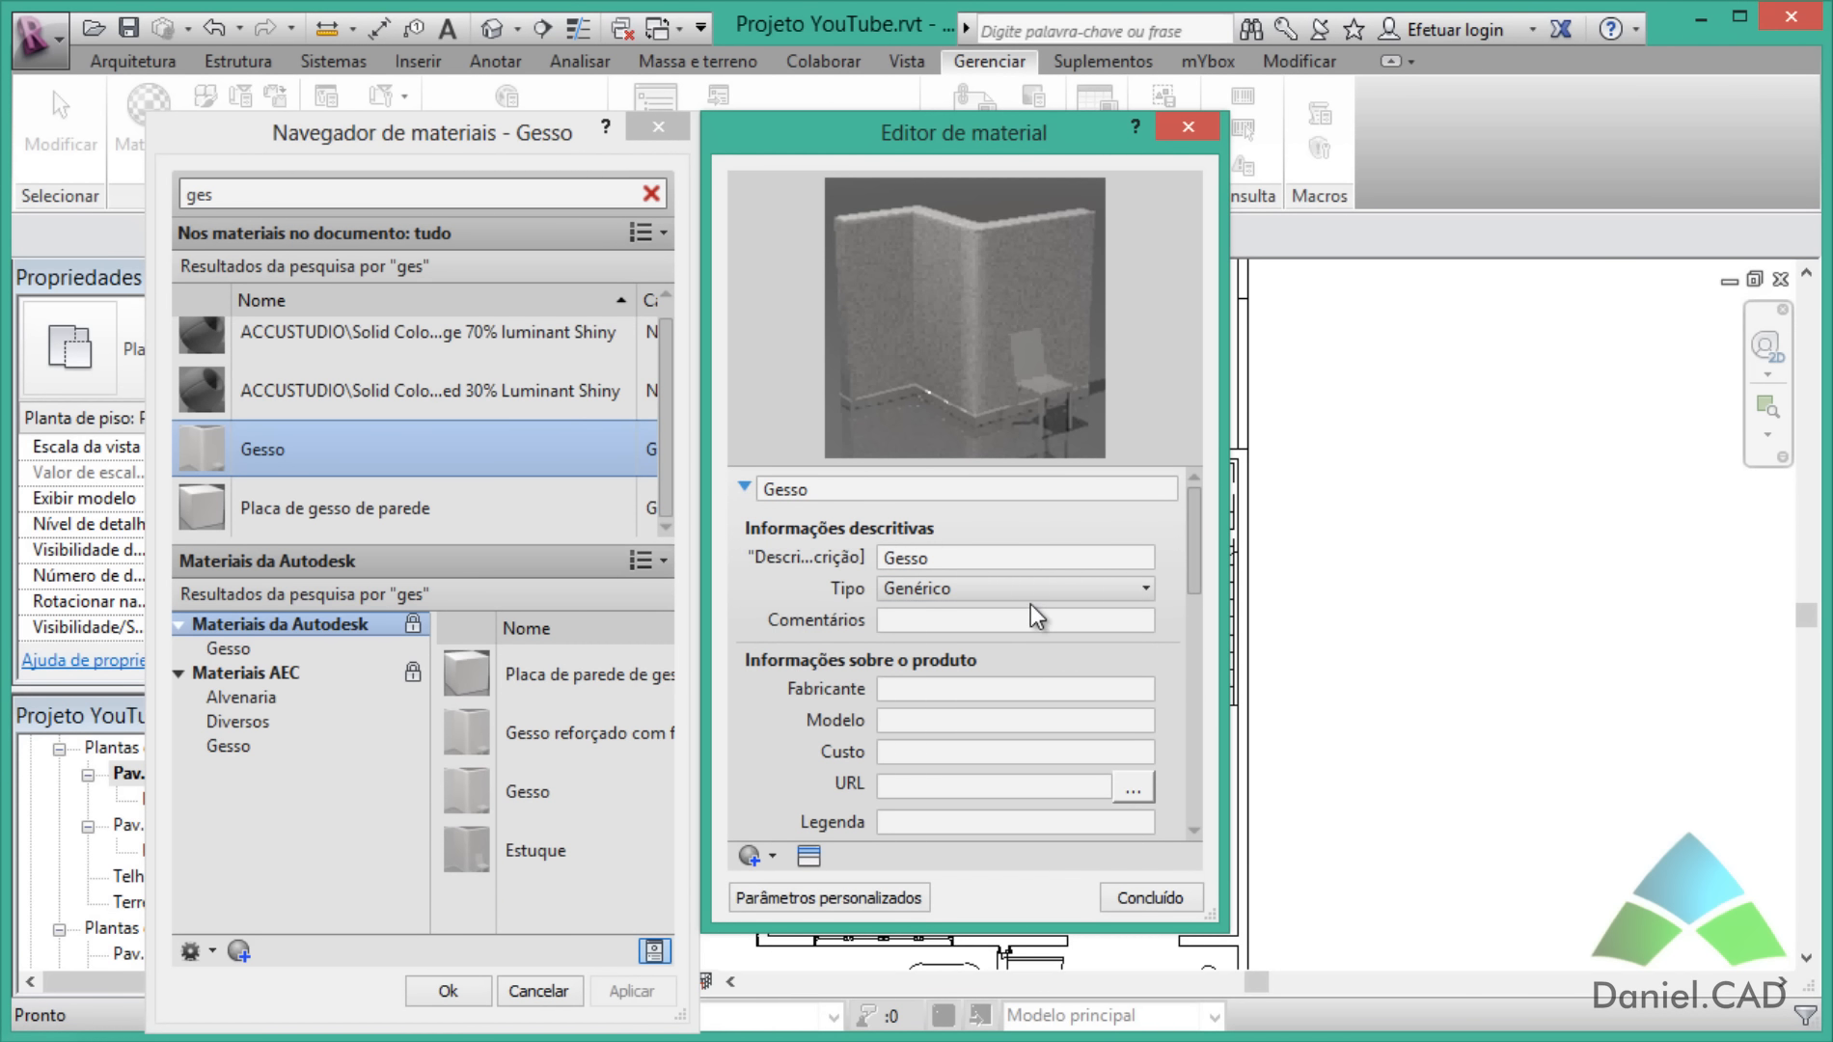
{"action": "left_click_drag", "start_coordinate": [1195, 507], "coordinate": [1187, 534]}
{"action": "left_click", "coordinate": [922, 664]}
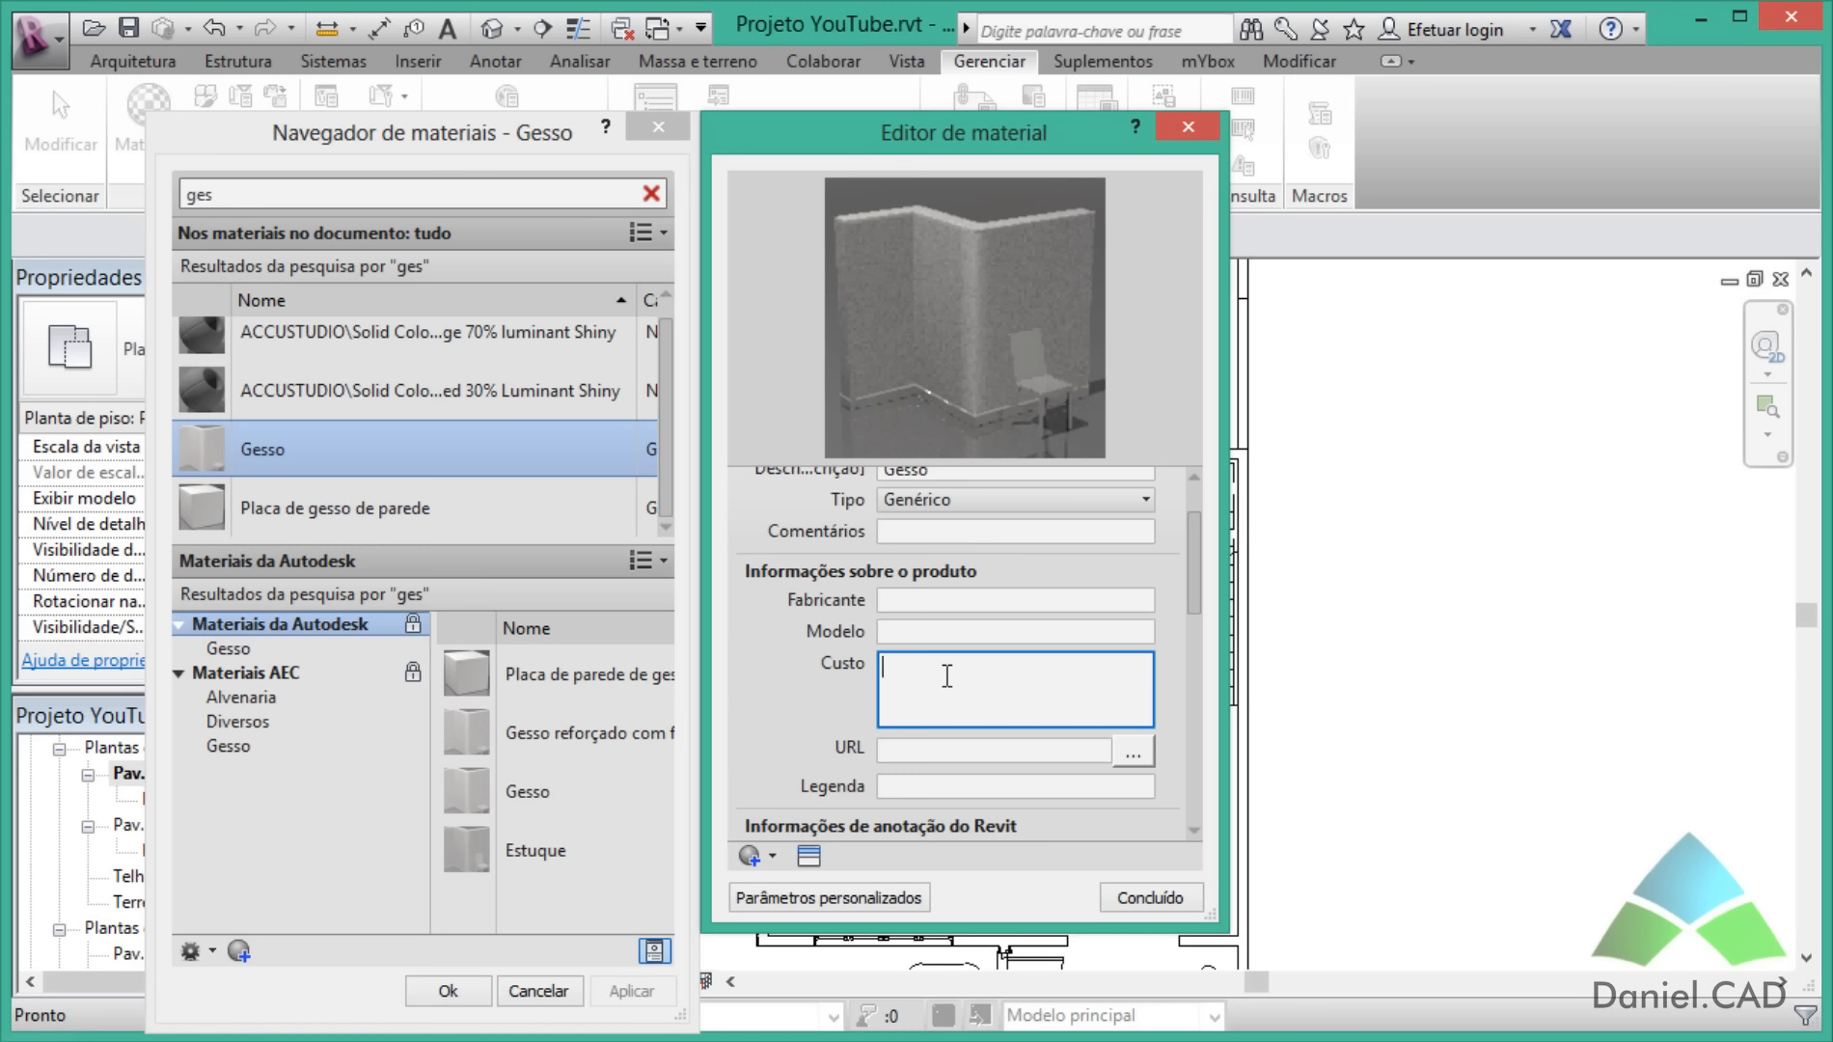
{"action": "type", "text": "26"}
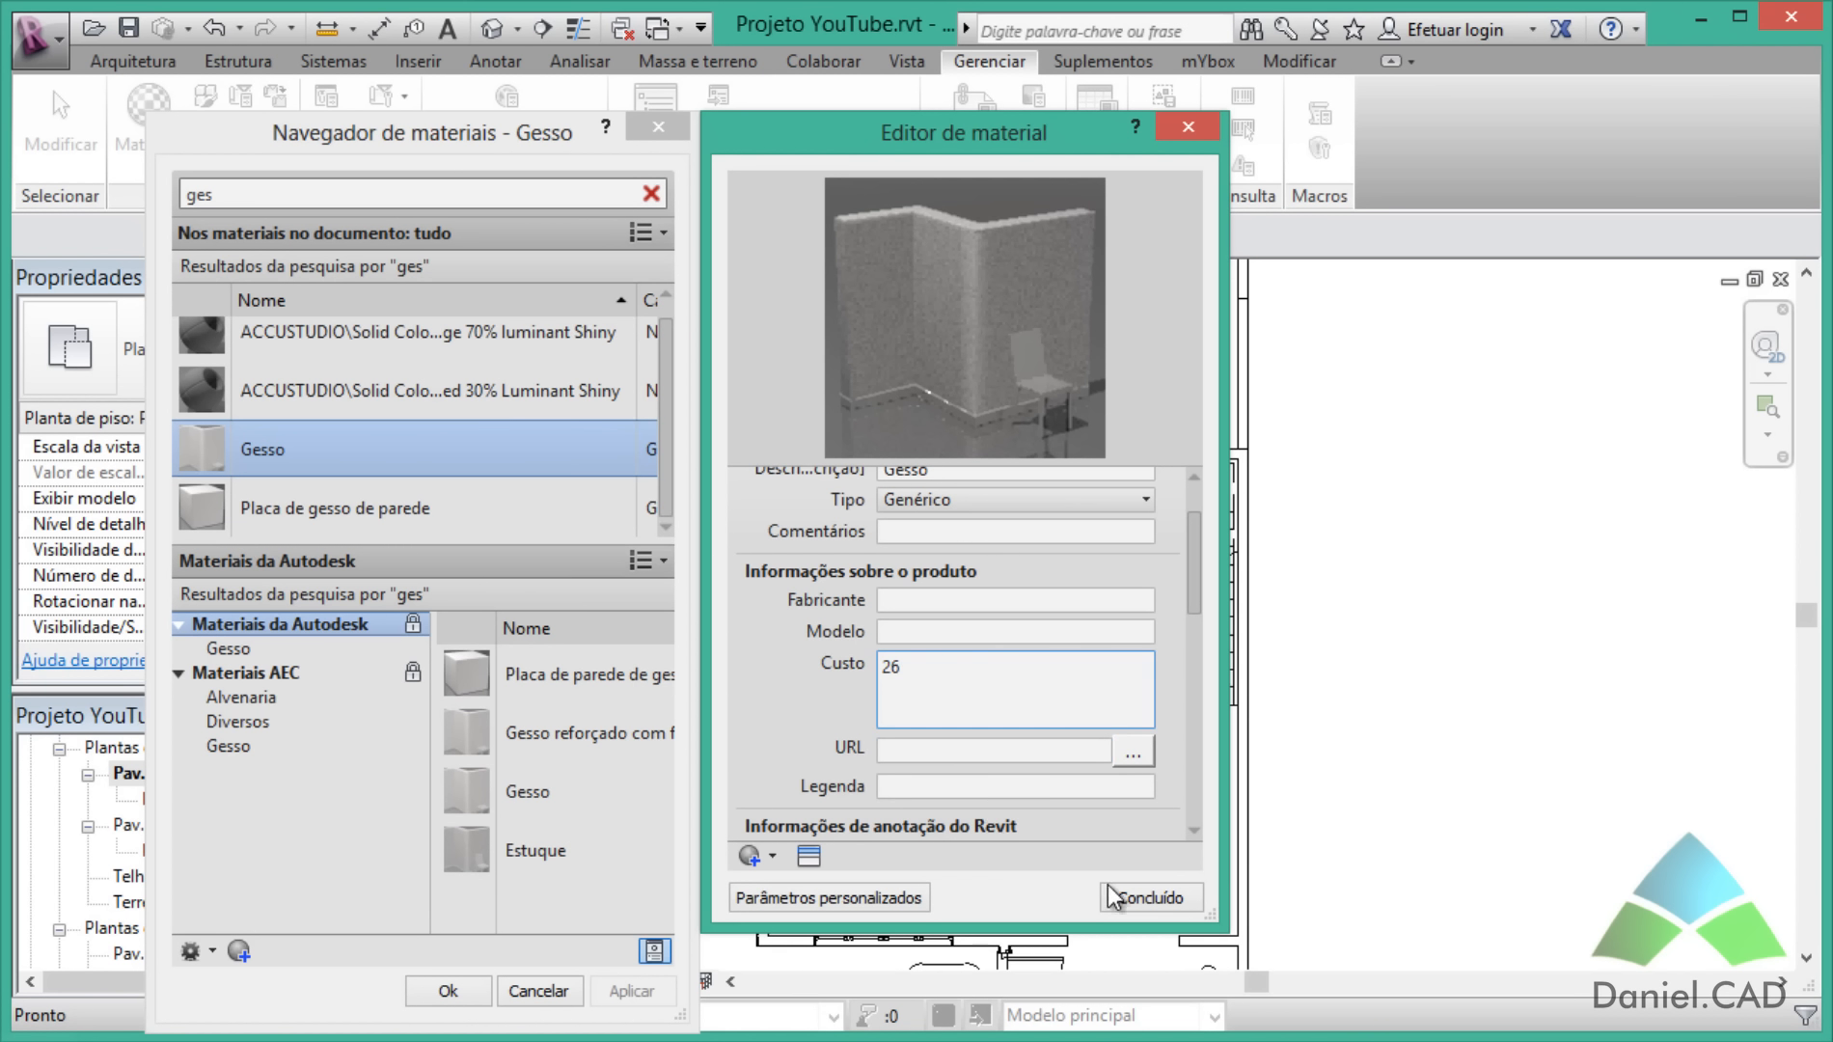
{"action": "left_click", "coordinate": [1138, 897]}
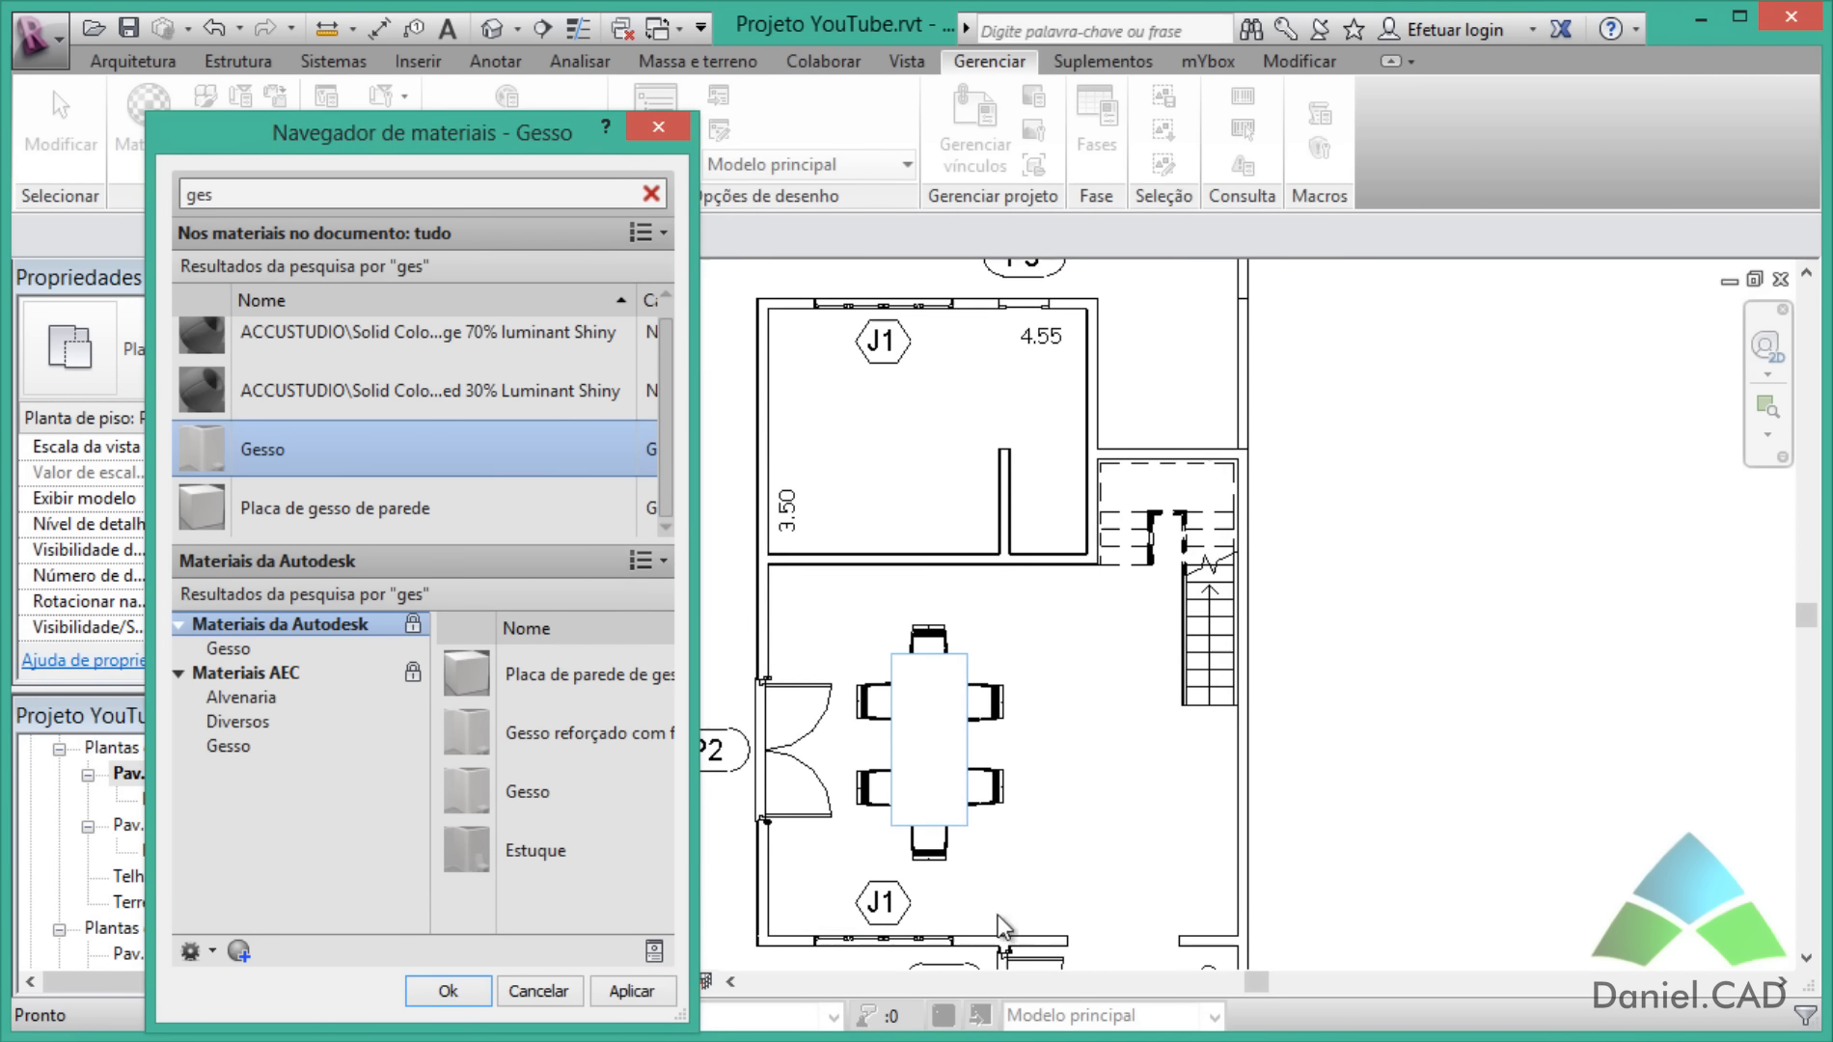
{"action": "left_click", "coordinate": [455, 986]}
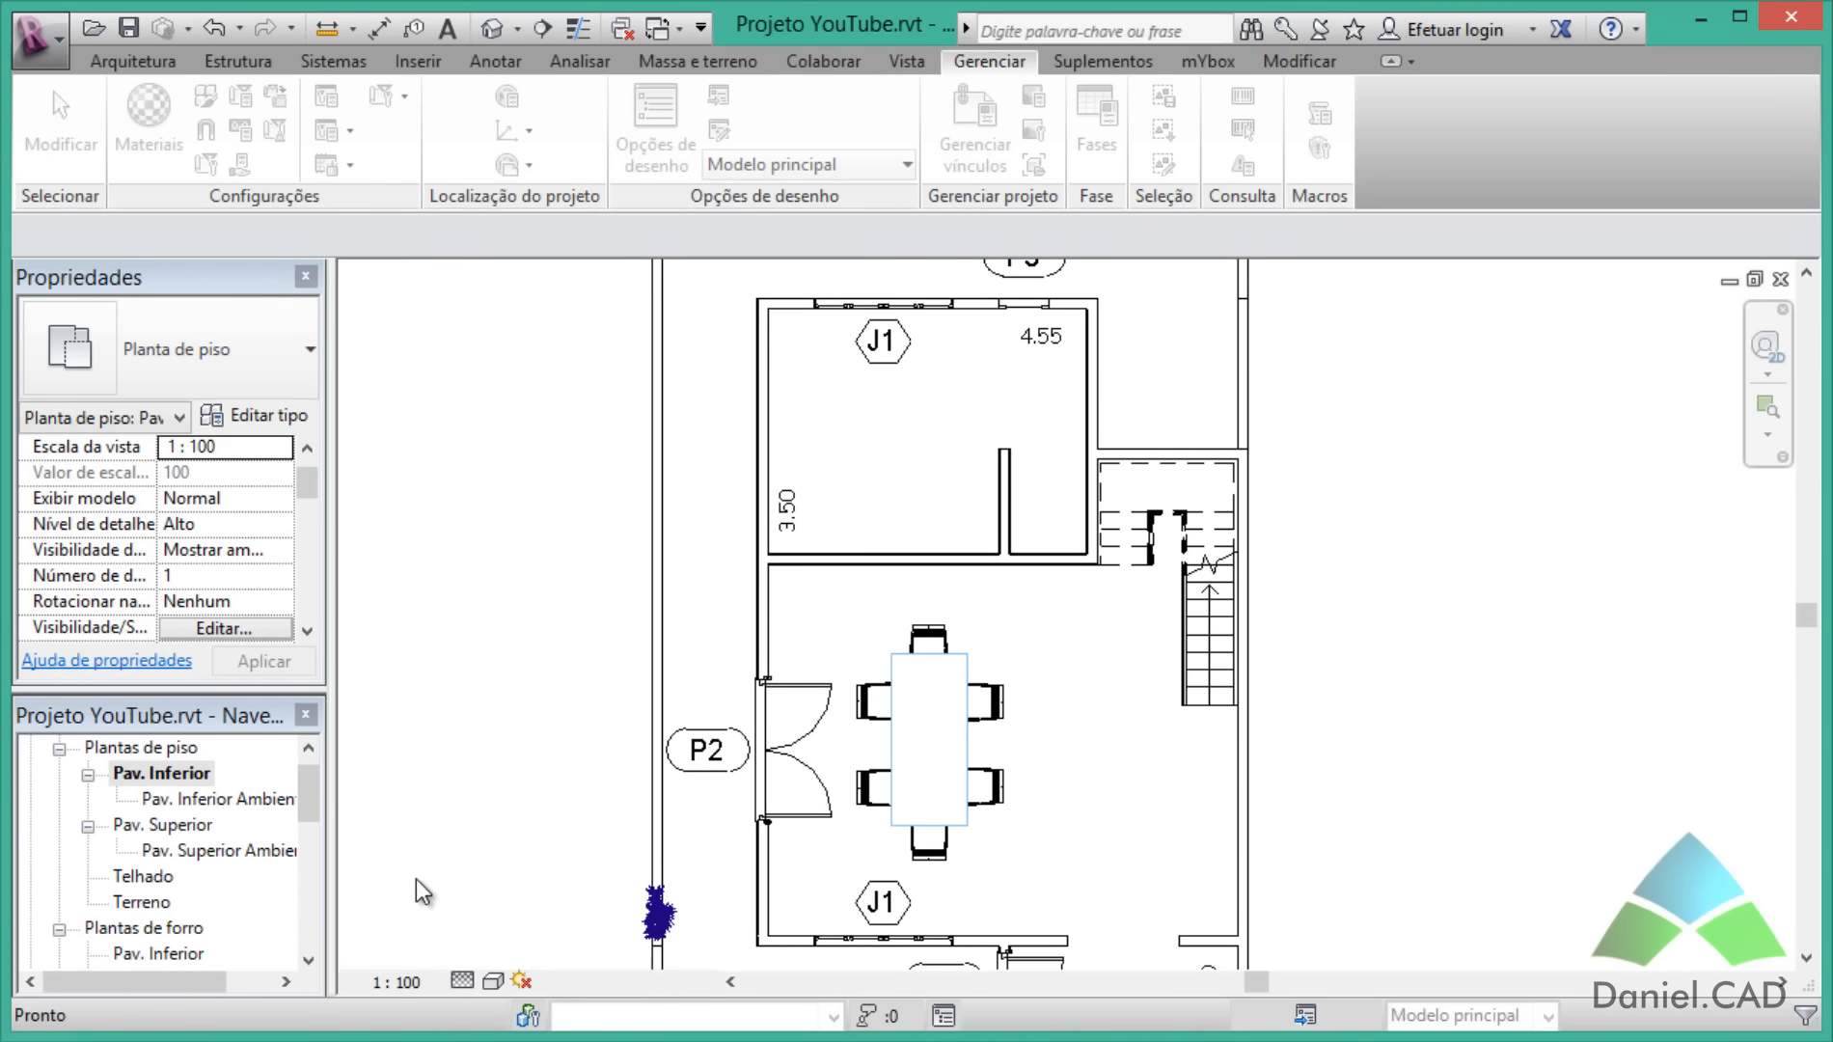
Step: Reopen the Levantamento do material de parede table and check the cost cells in the Gesso row
{"action": "left_click_drag", "start_coordinate": [299, 808], "coordinate": [301, 922]}
{"action": "double_click", "coordinate": [193, 852]}
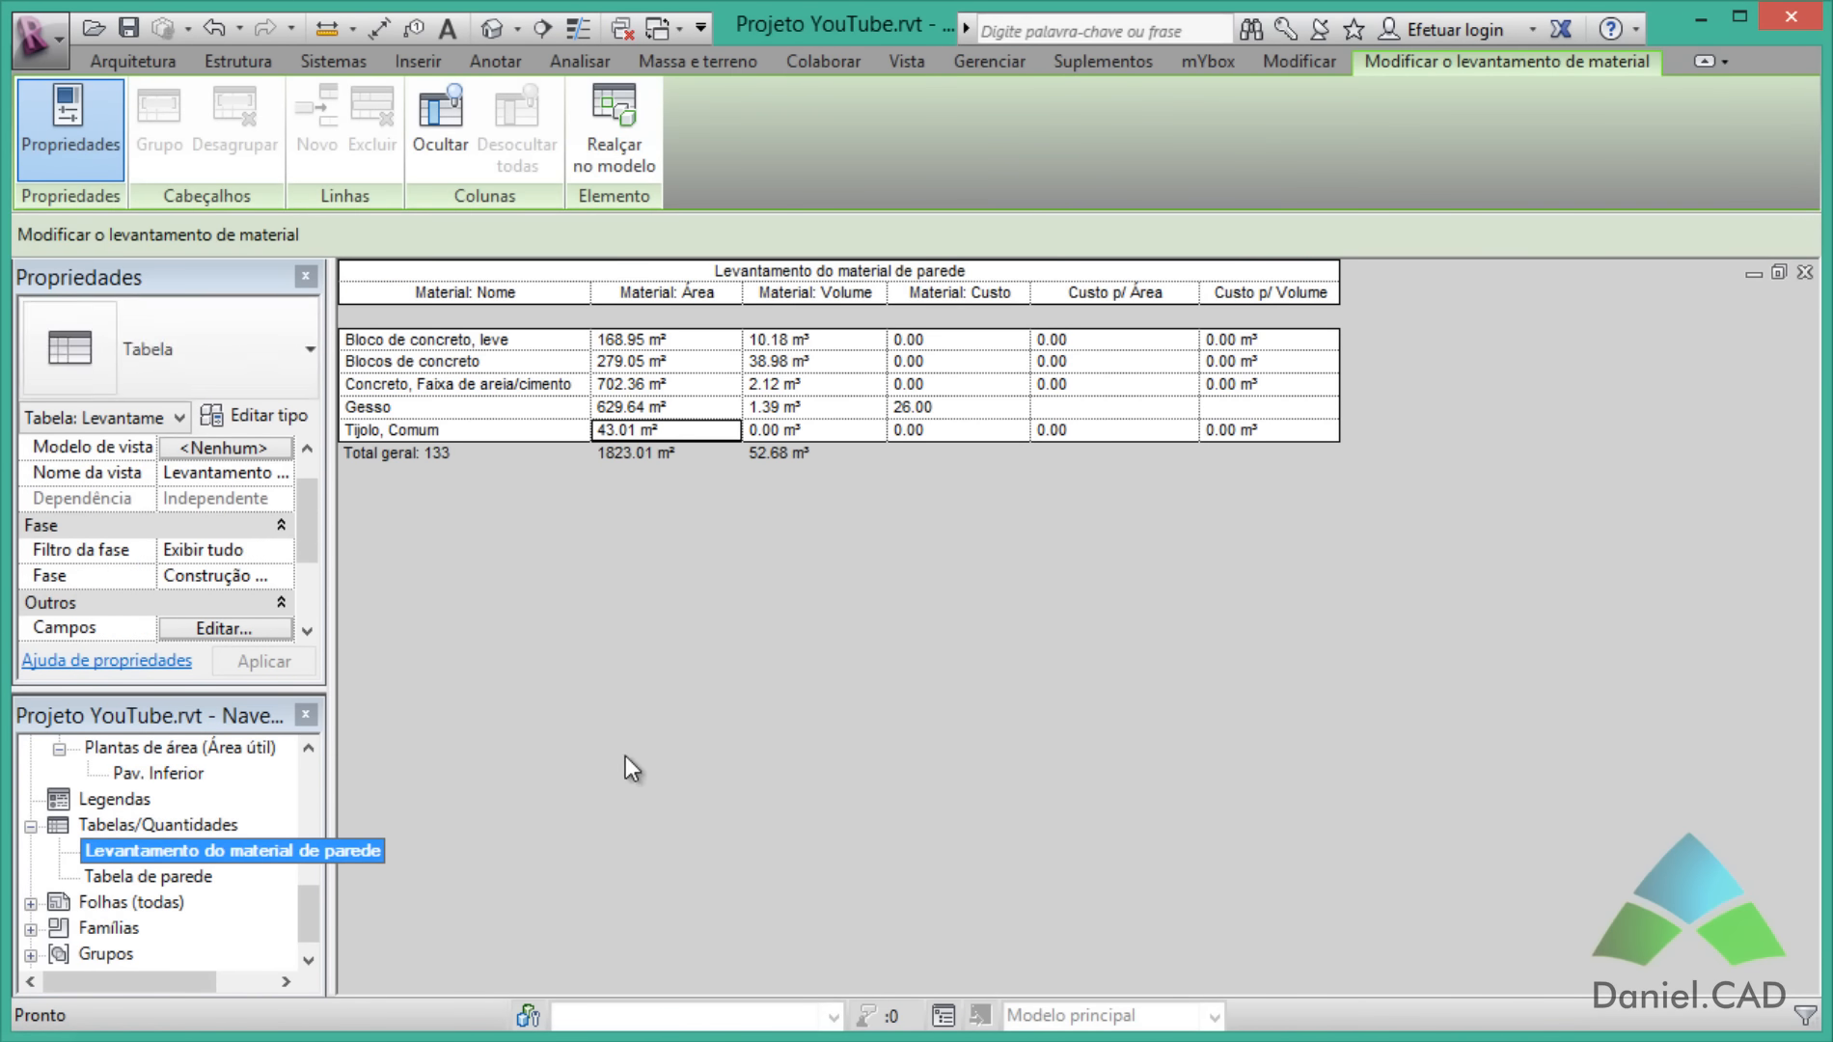
{"action": "left_click", "coordinate": [943, 413]}
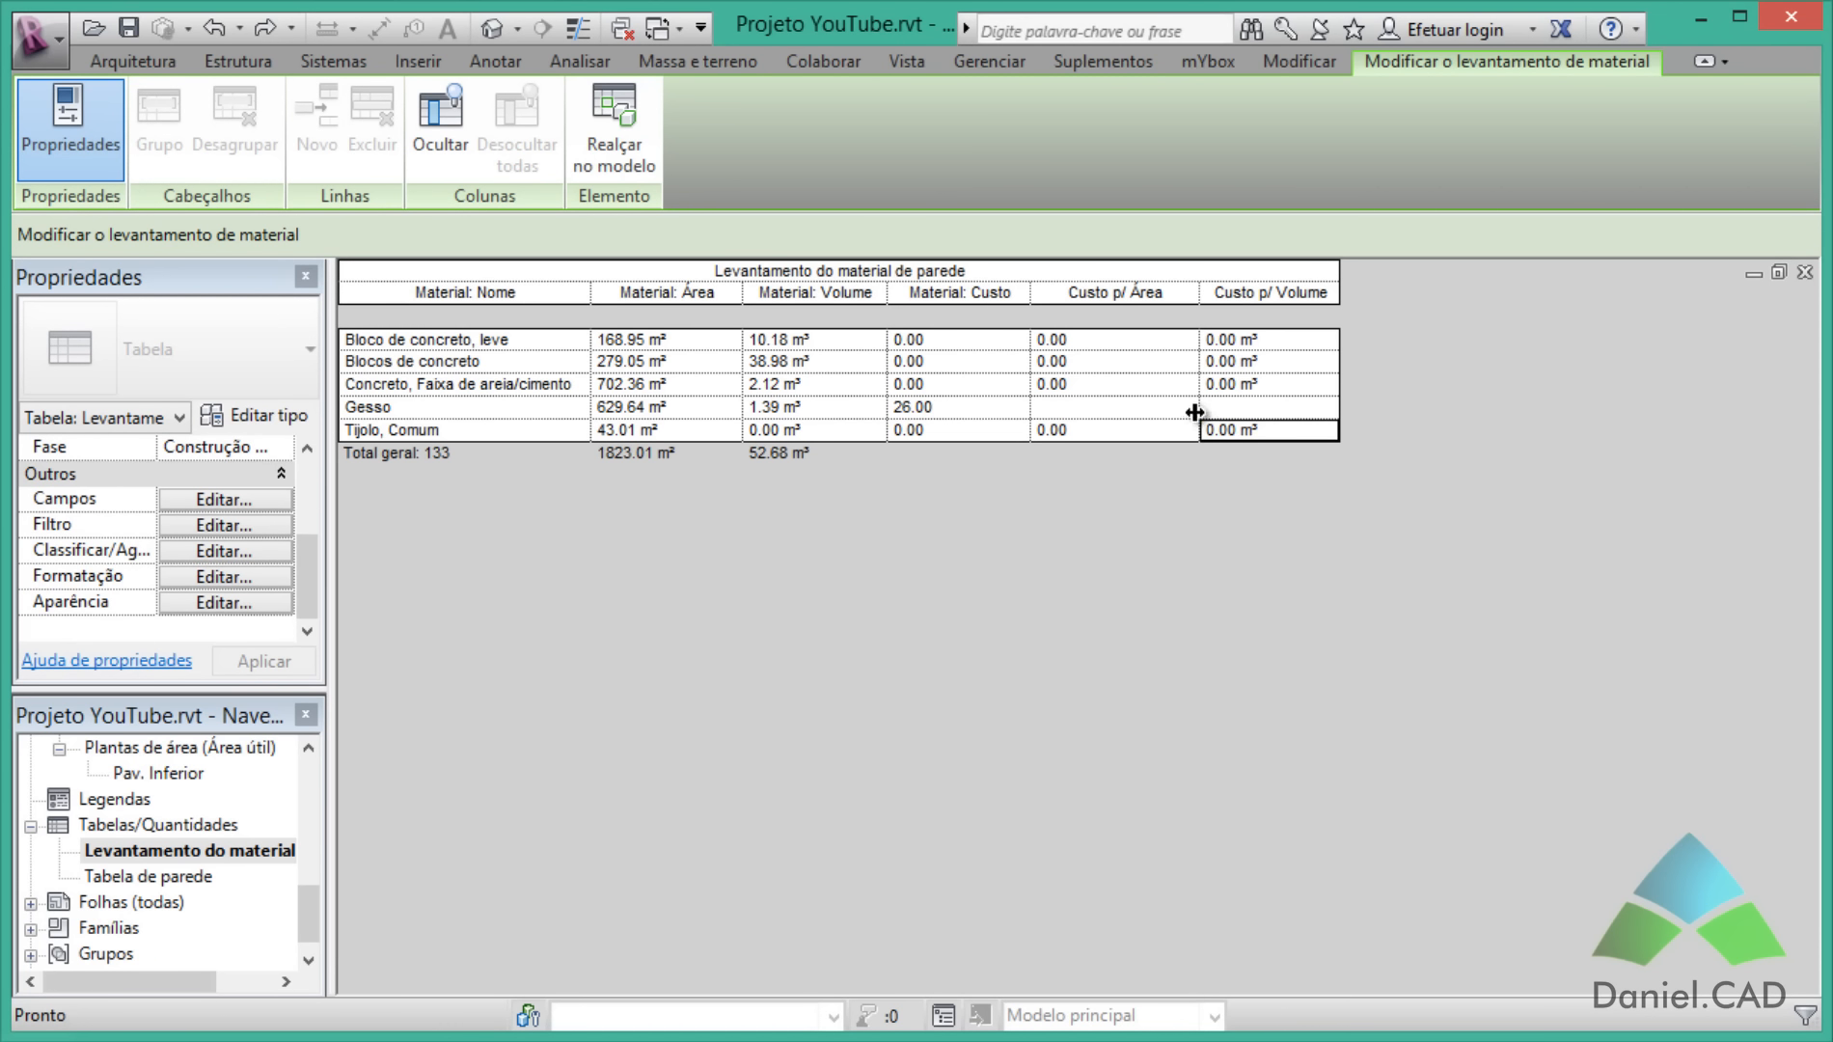
{"action": "left_click", "coordinate": [1192, 409]}
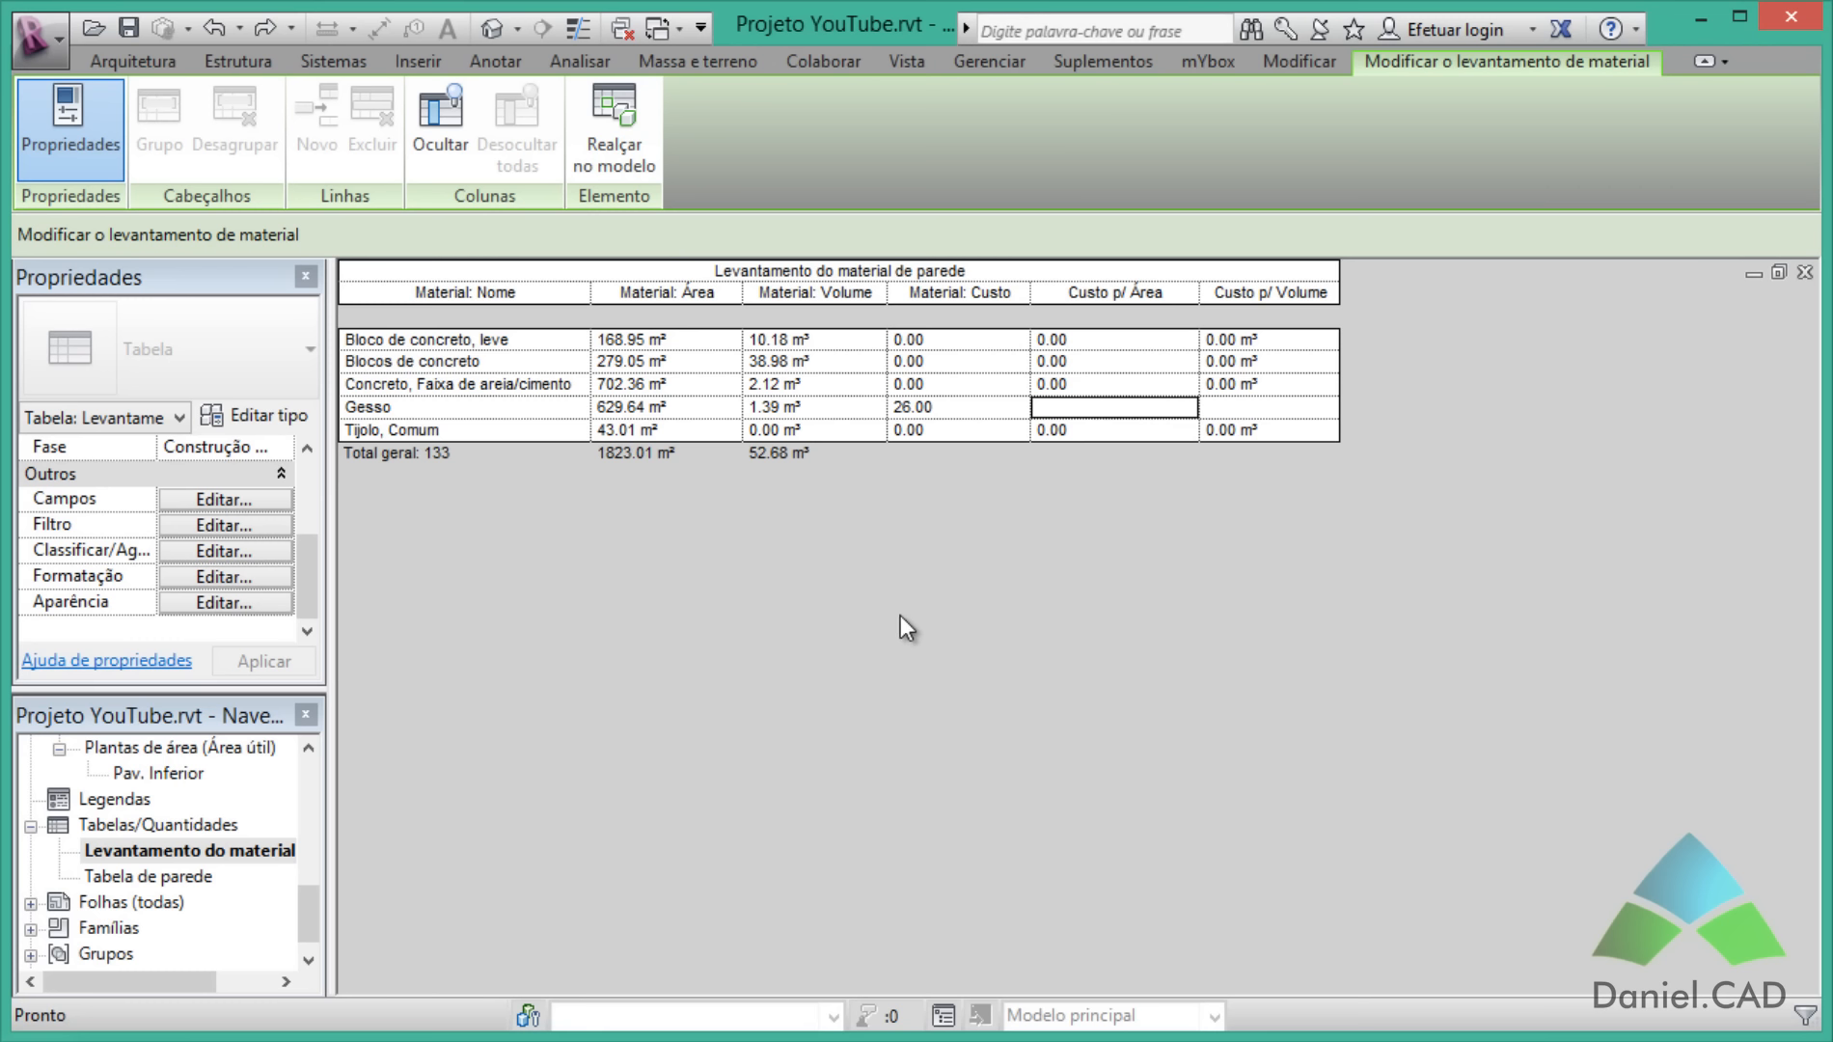
Step: Set the Gesso row's Material: Custo to 40.5 in the wall material takeoff
{"action": "left_click", "coordinate": [969, 406]}
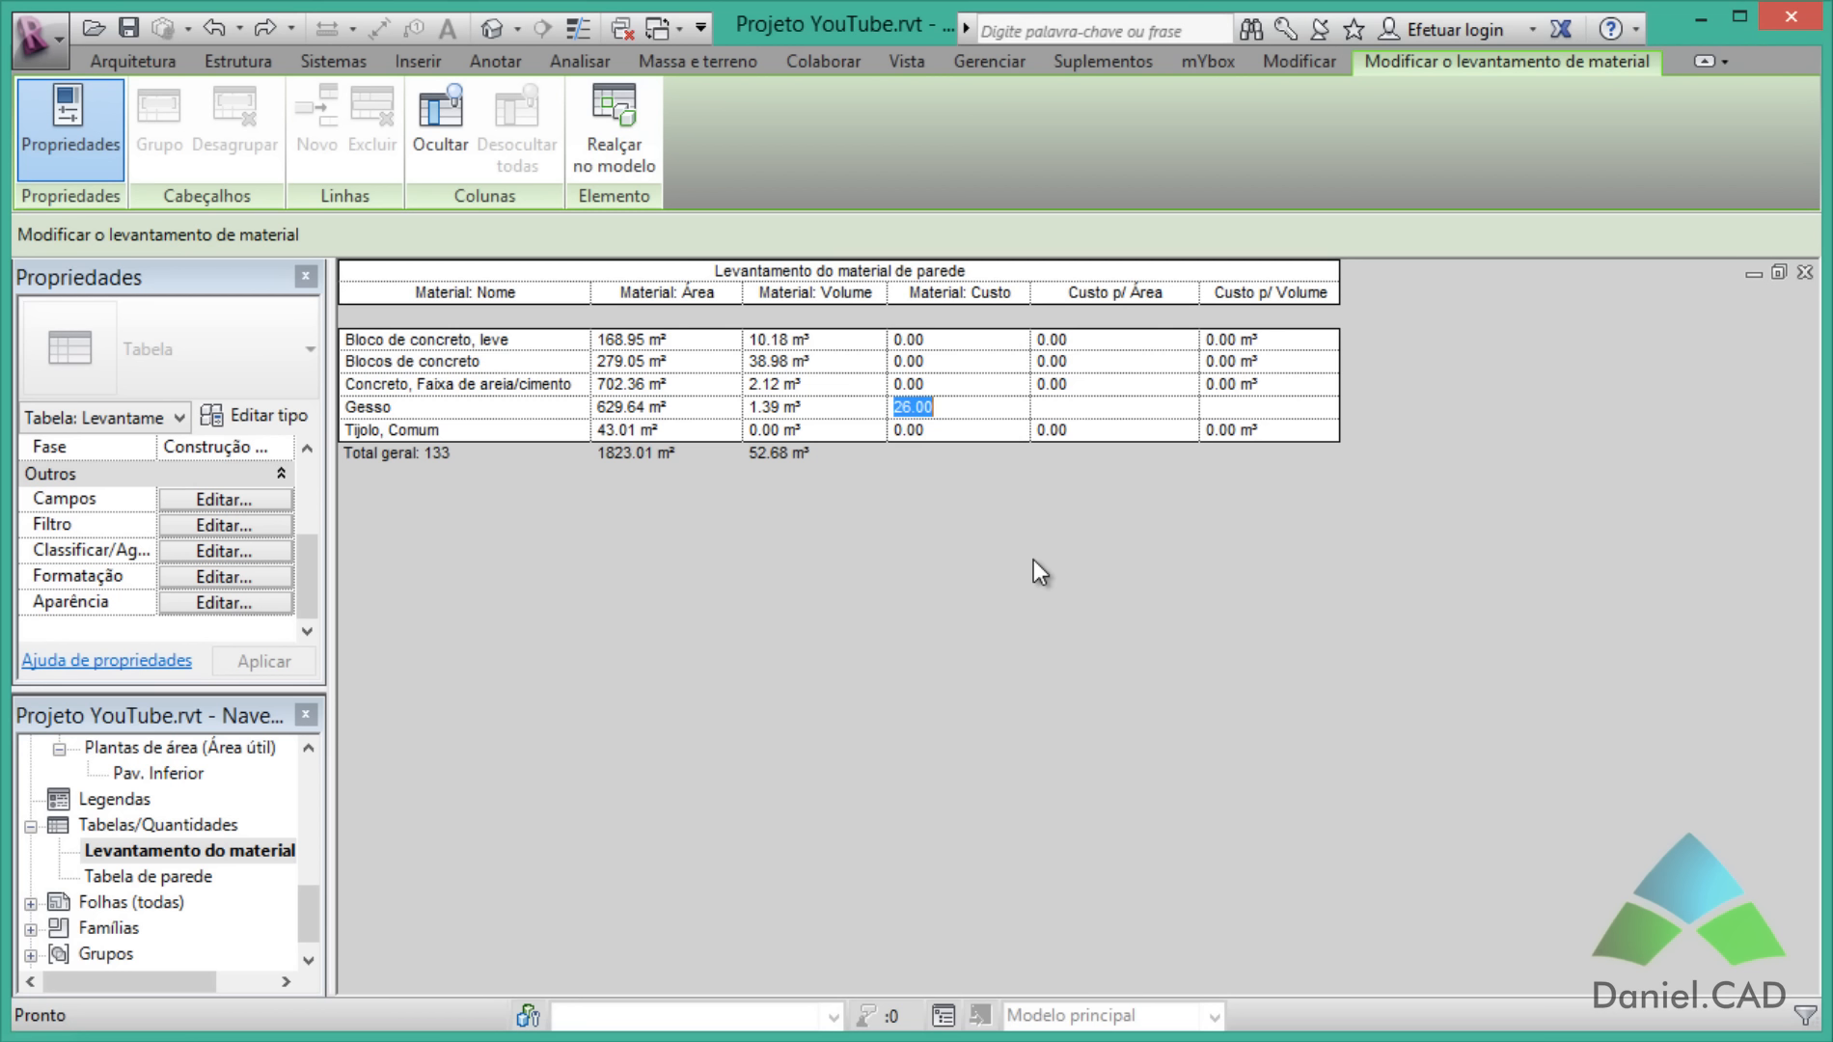
{"action": "type", "text": "40"}
{"action": "type", "text": "."}
{"action": "key", "text": "BackSpace"}
{"action": "type", "text": ",5"}
{"action": "key", "text": "Return"}
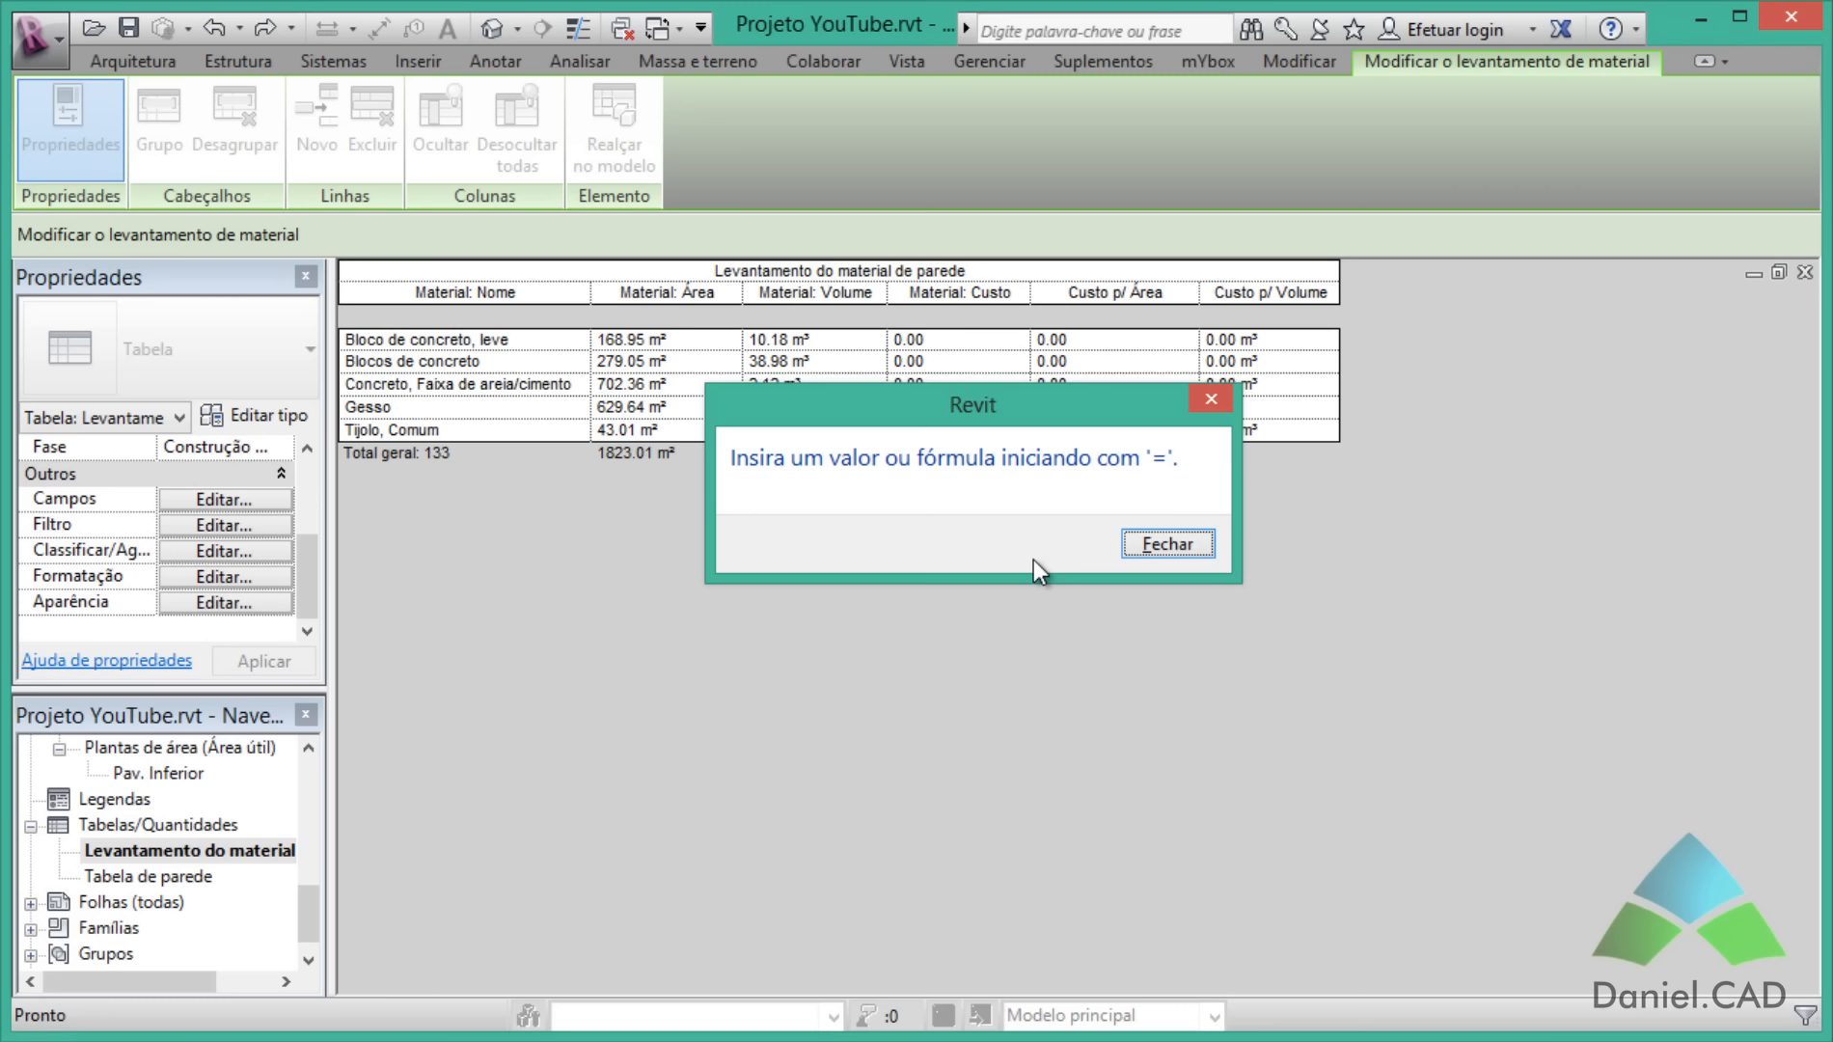
{"action": "left_click", "coordinate": [1155, 545]}
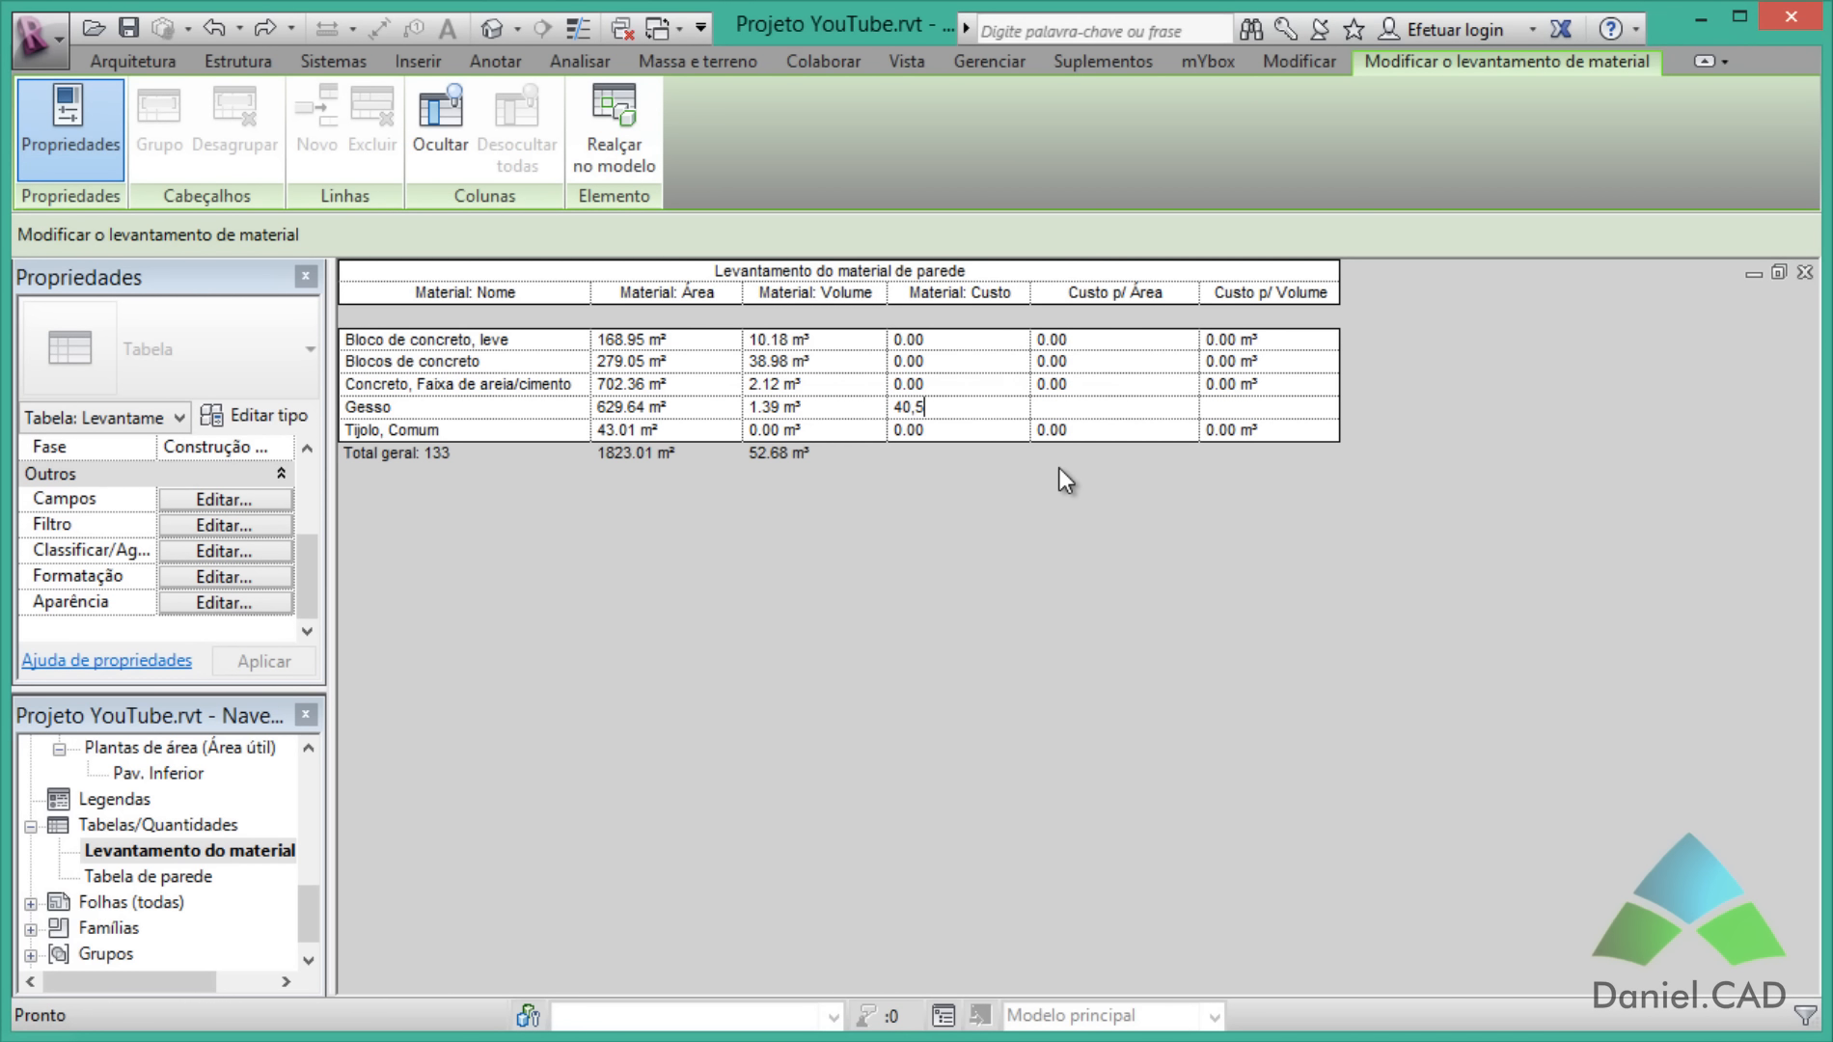
{"action": "key", "text": "BackSpace"}
{"action": "key", "text": "BackSpace"}
{"action": "type", "text": ".5"}
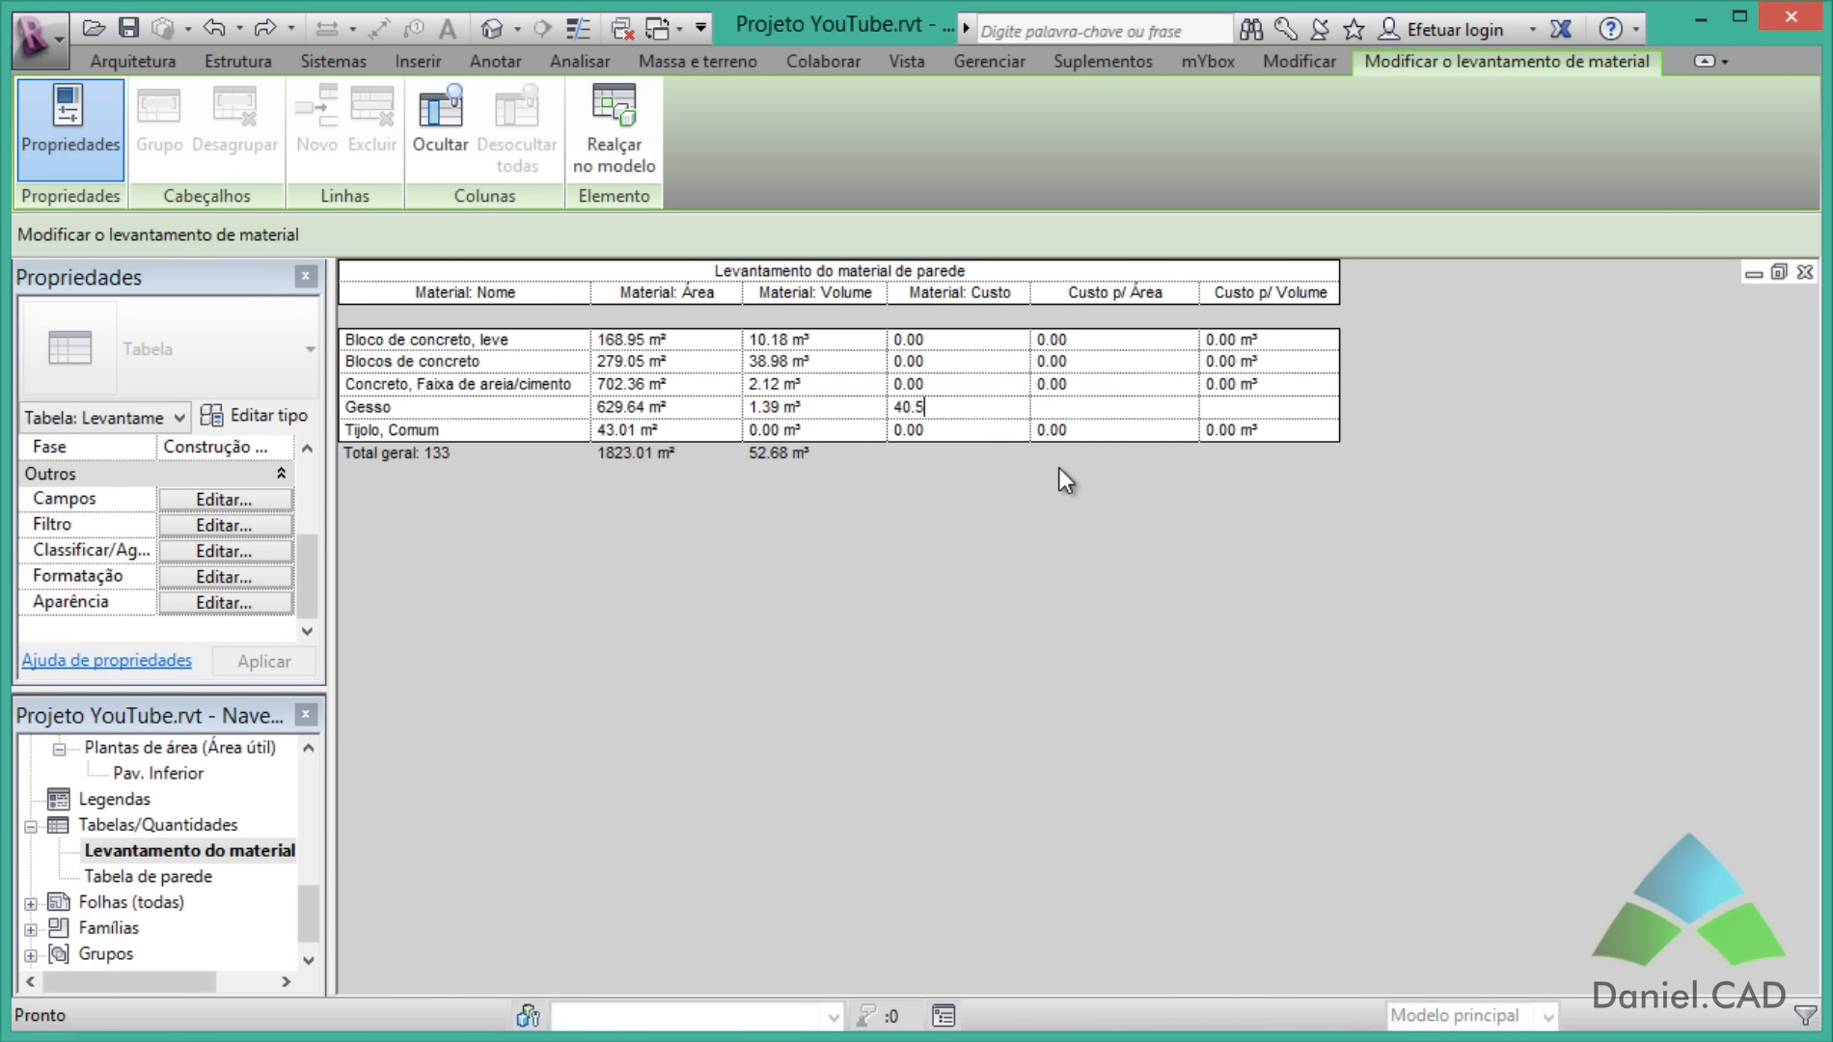
{"action": "key", "text": "Return"}
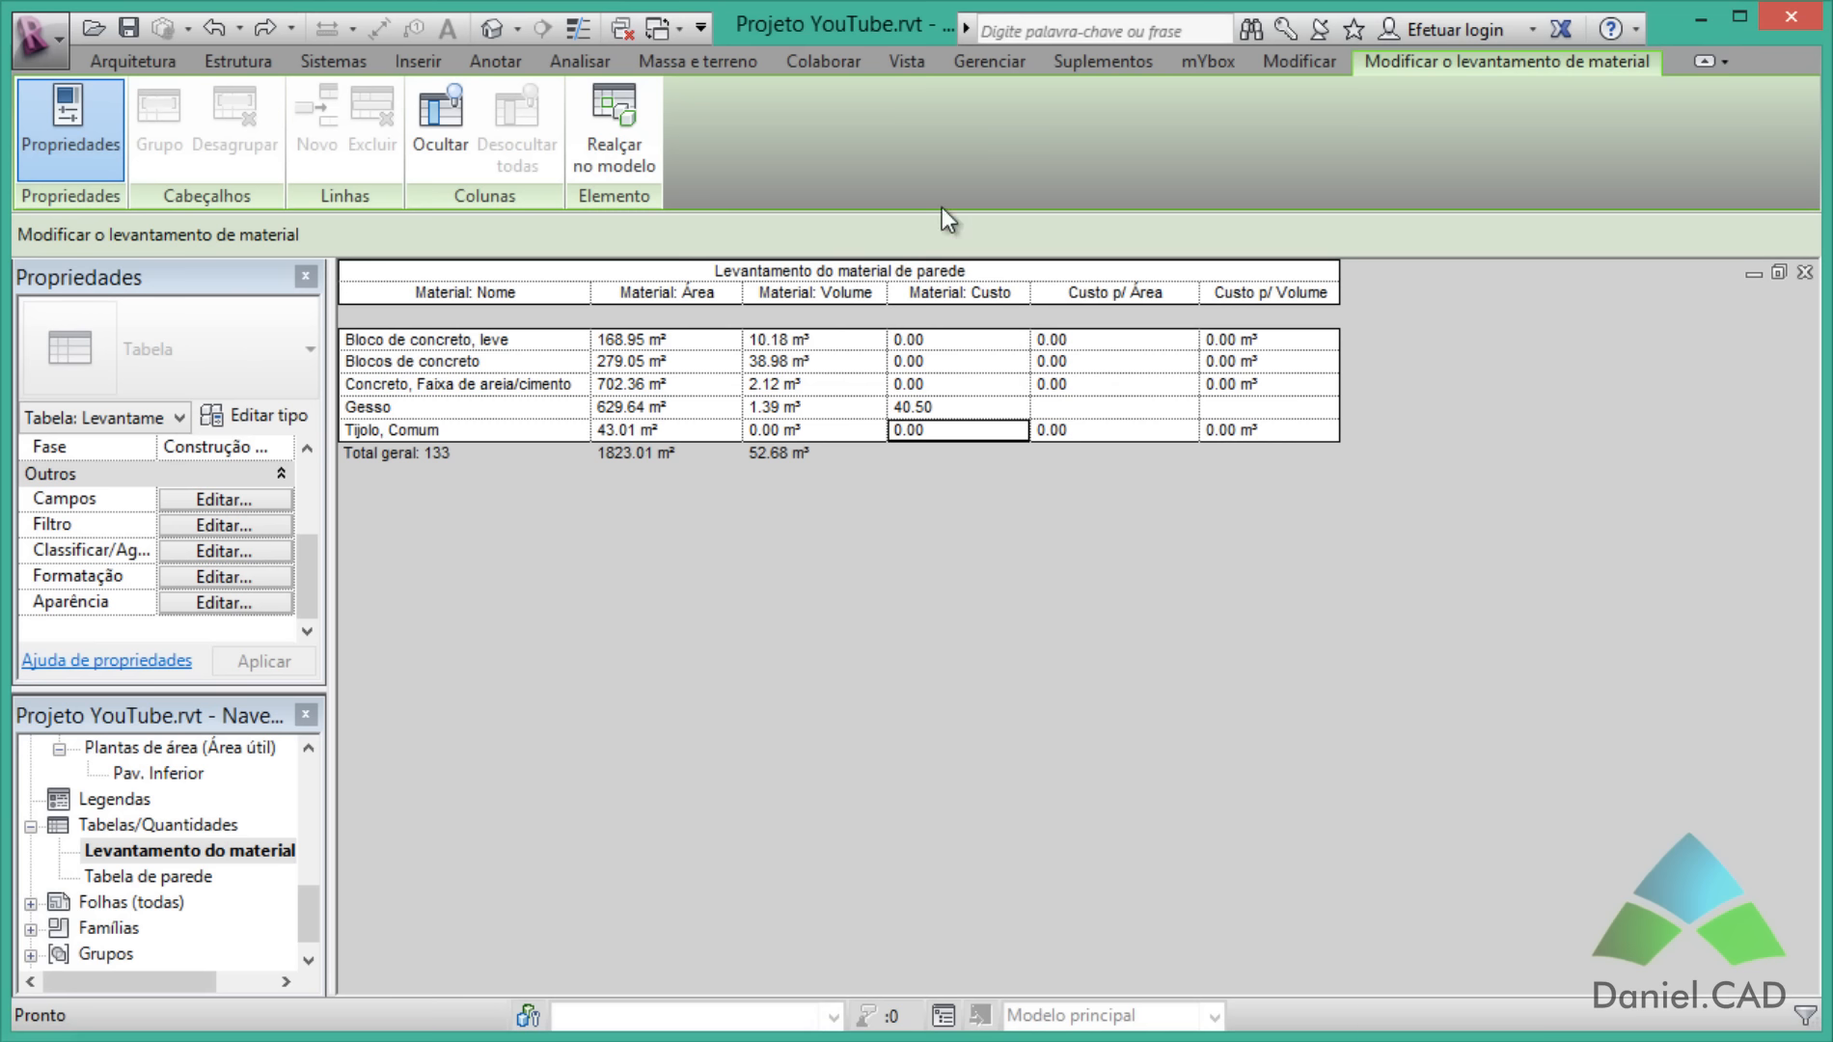
Step: Check the Gesso material's Custo in its product information, then leave the material browser without applying changes
{"action": "left_click", "coordinate": [990, 62]}
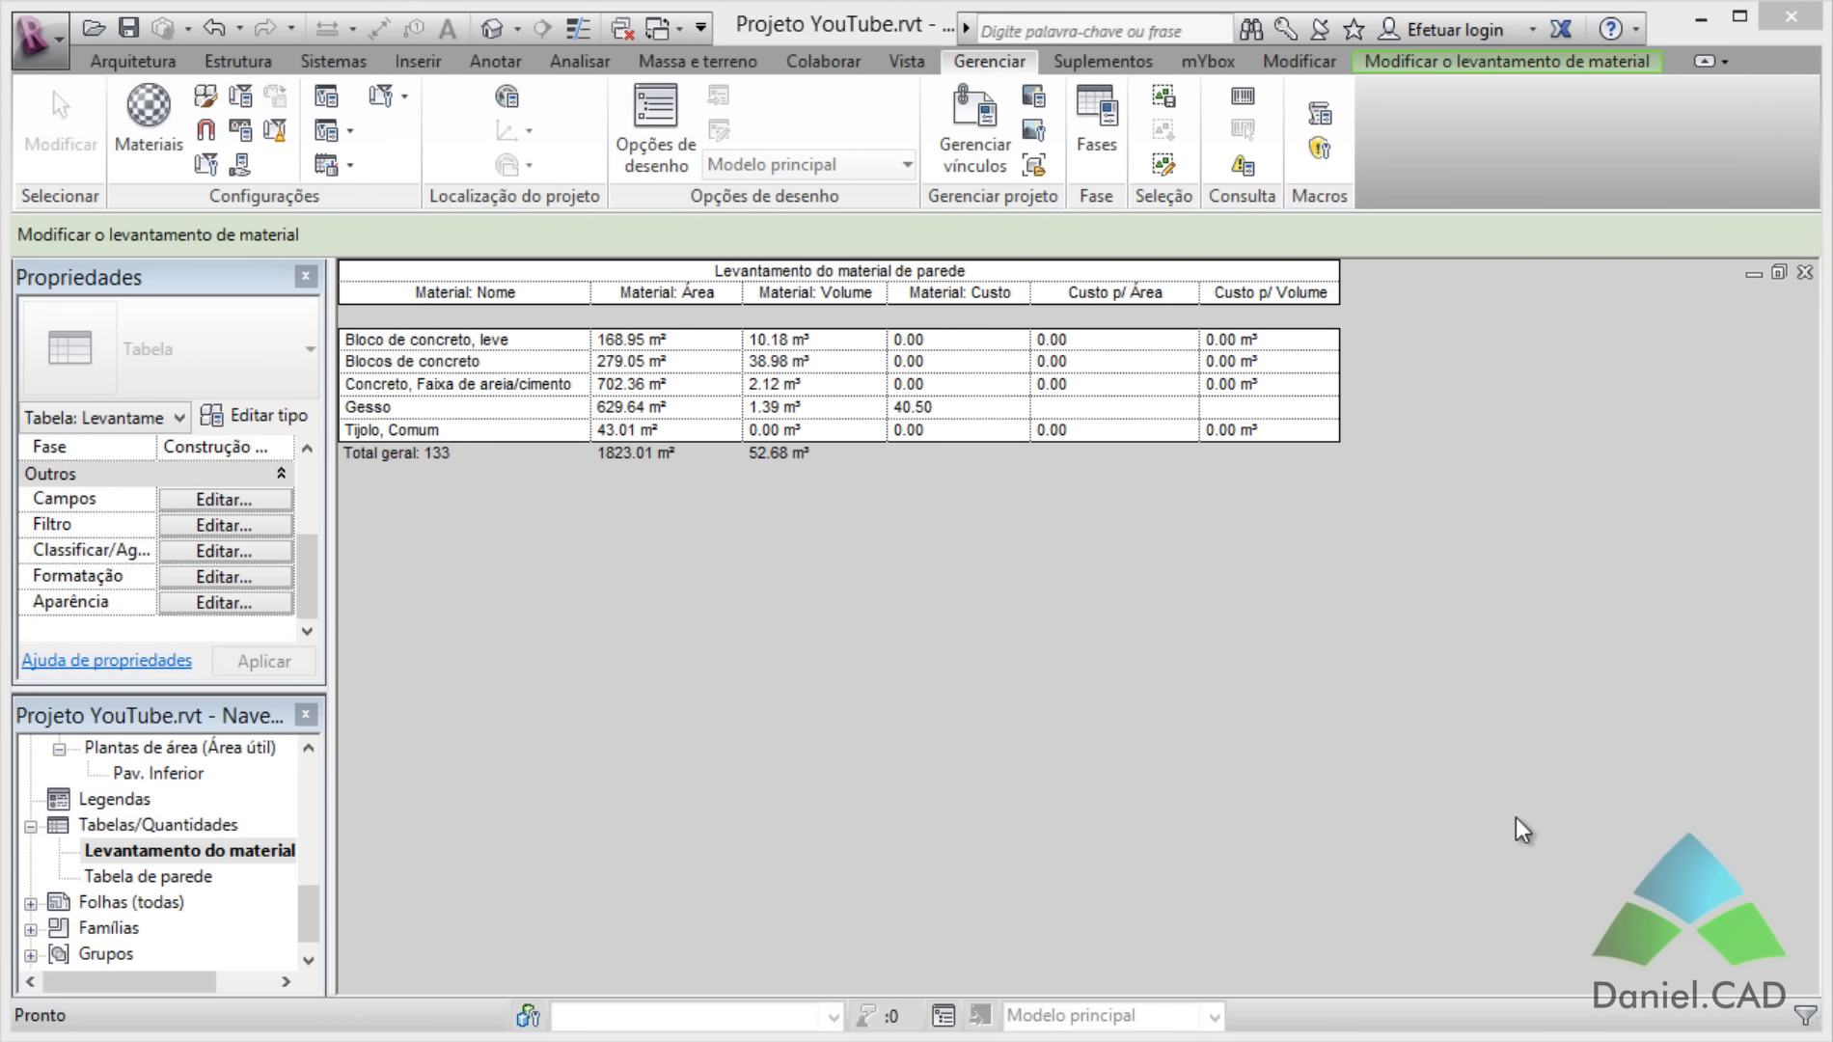
{"action": "left_click", "coordinate": [164, 115]}
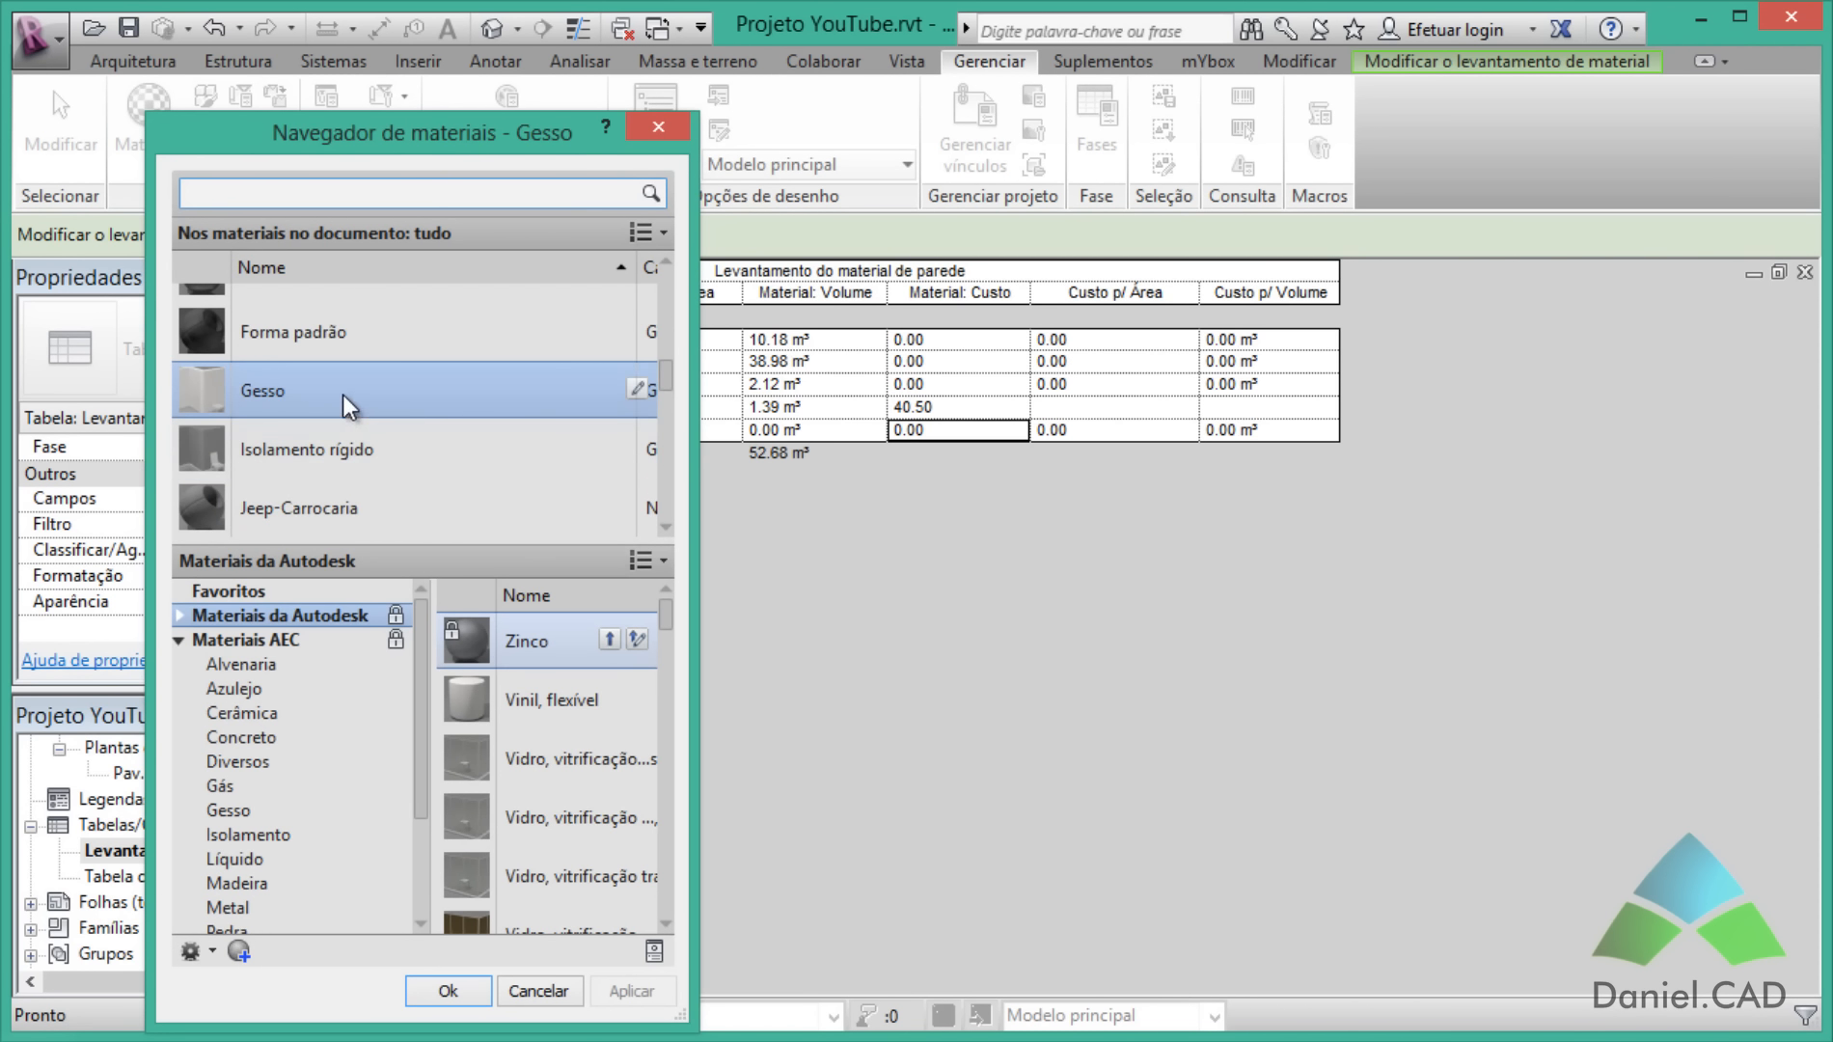
{"action": "double_click", "coordinate": [370, 392]}
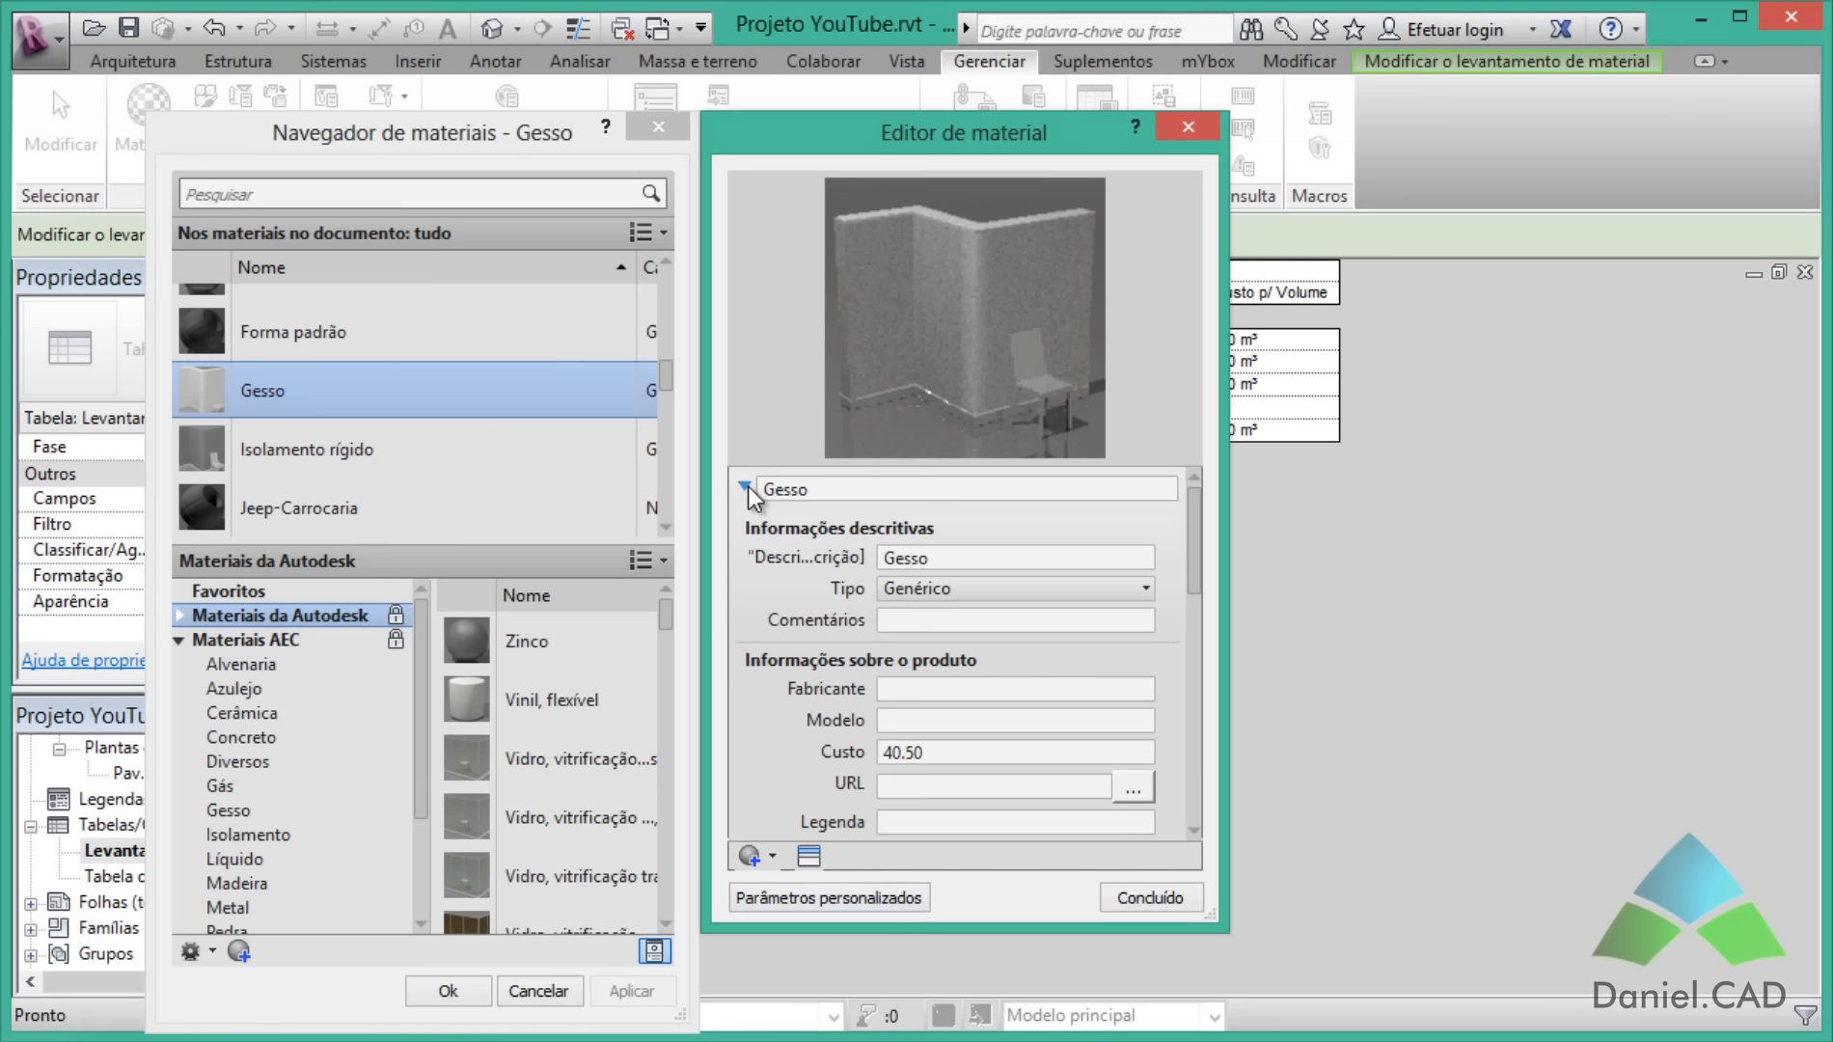
{"action": "left_click", "coordinate": [746, 487]}
{"action": "left_click", "coordinate": [746, 487]}
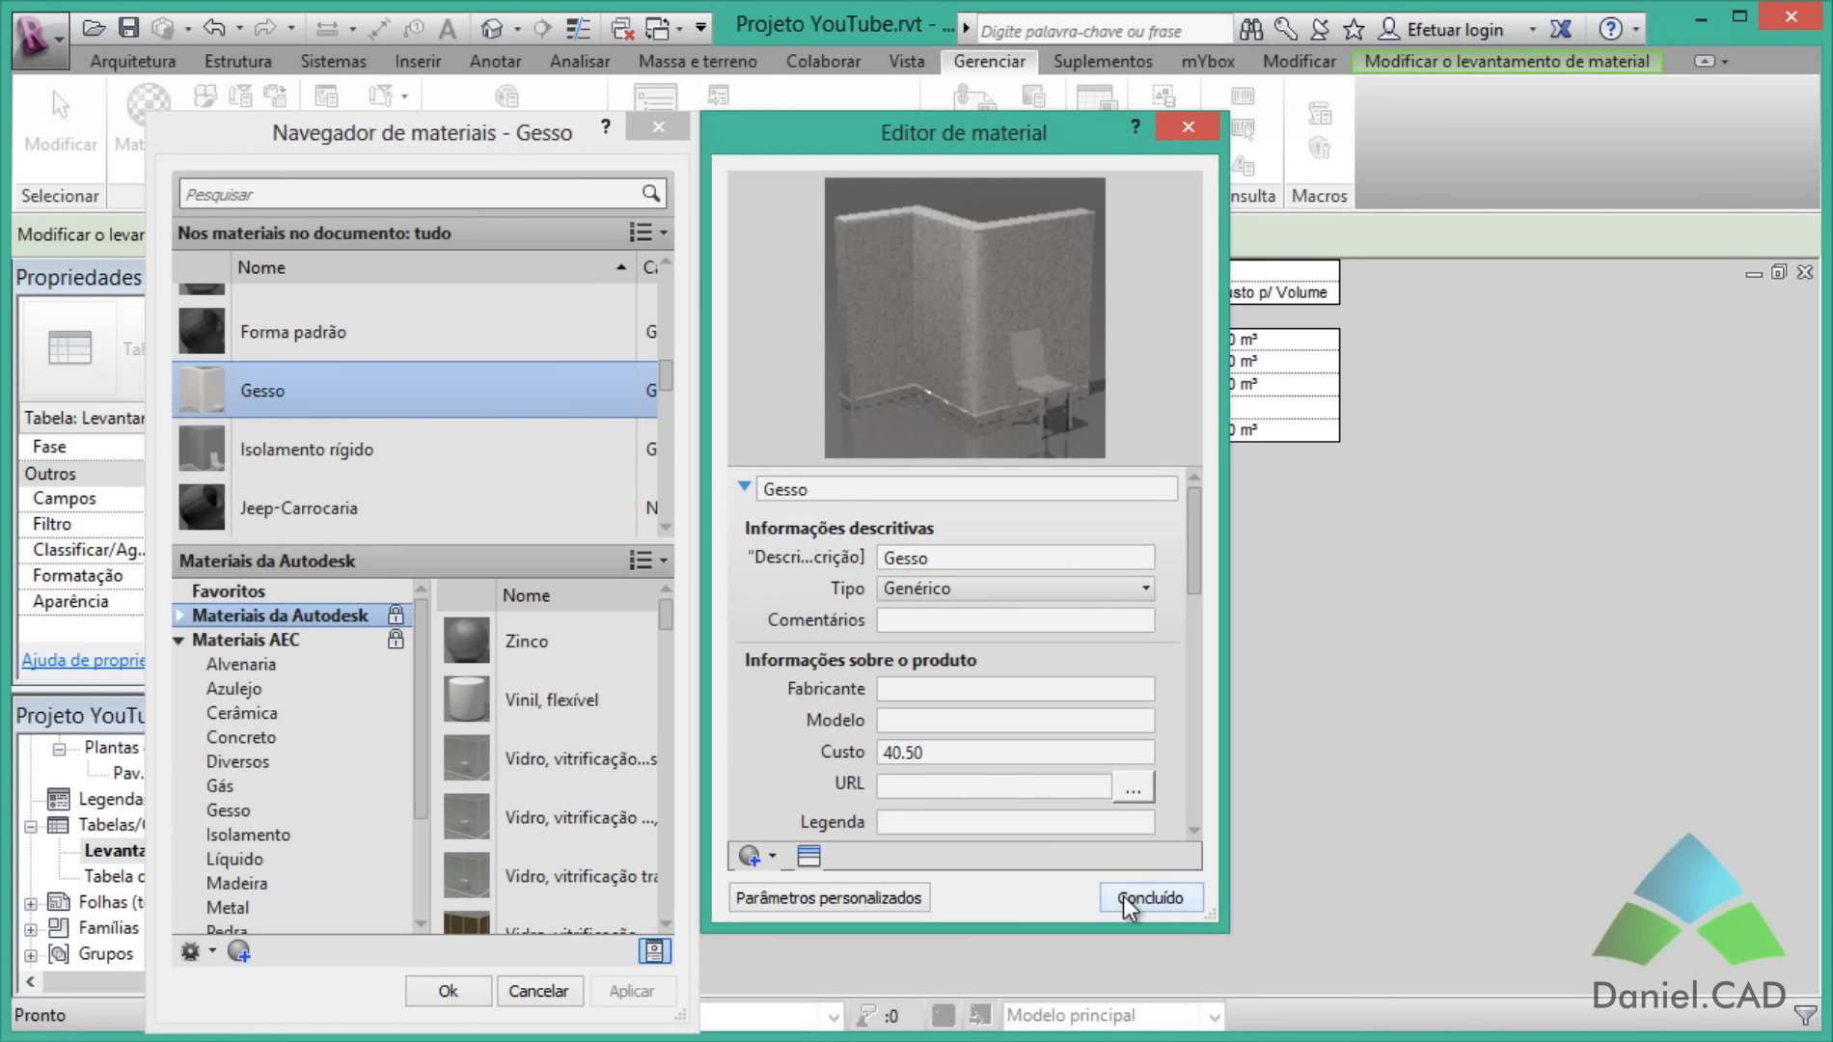
{"action": "left_click", "coordinate": [536, 991]}
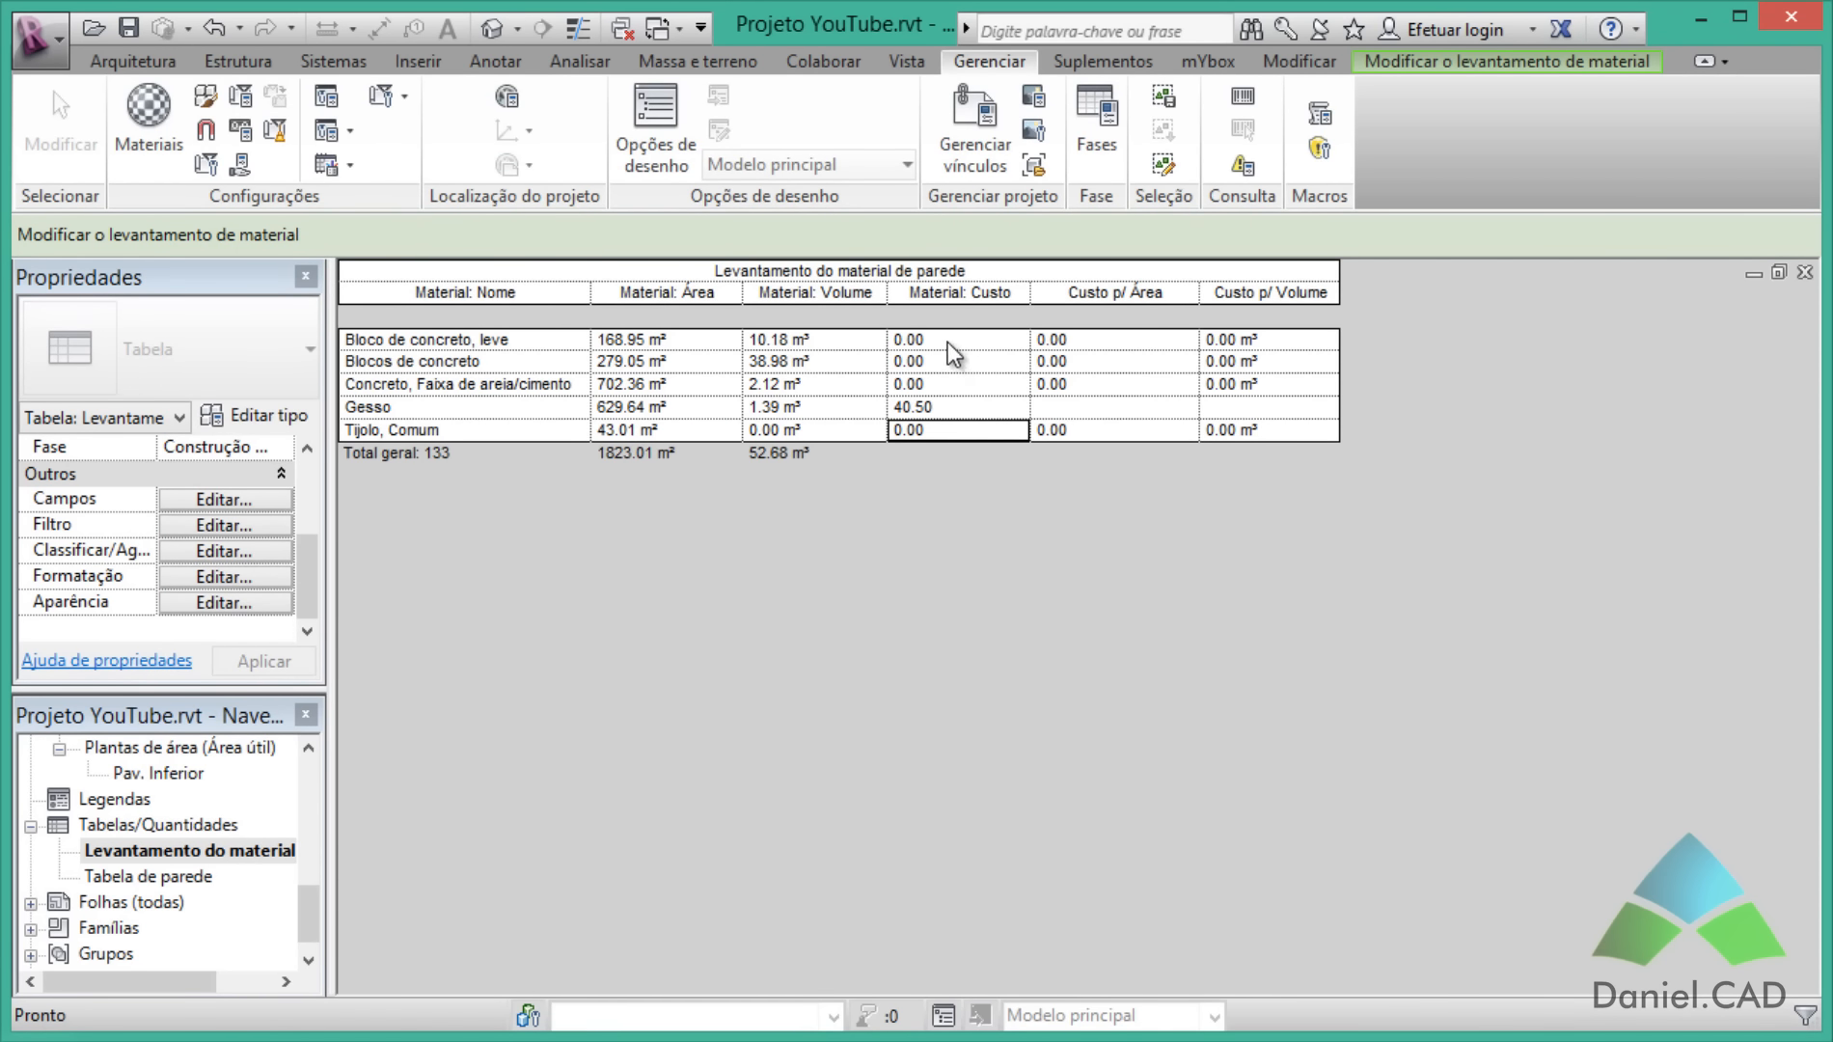
Step: Set Material: Custo to 17 for Bloco de concreto, leve and 28 for Blocos de concreto
{"action": "left_click", "coordinate": [949, 341]}
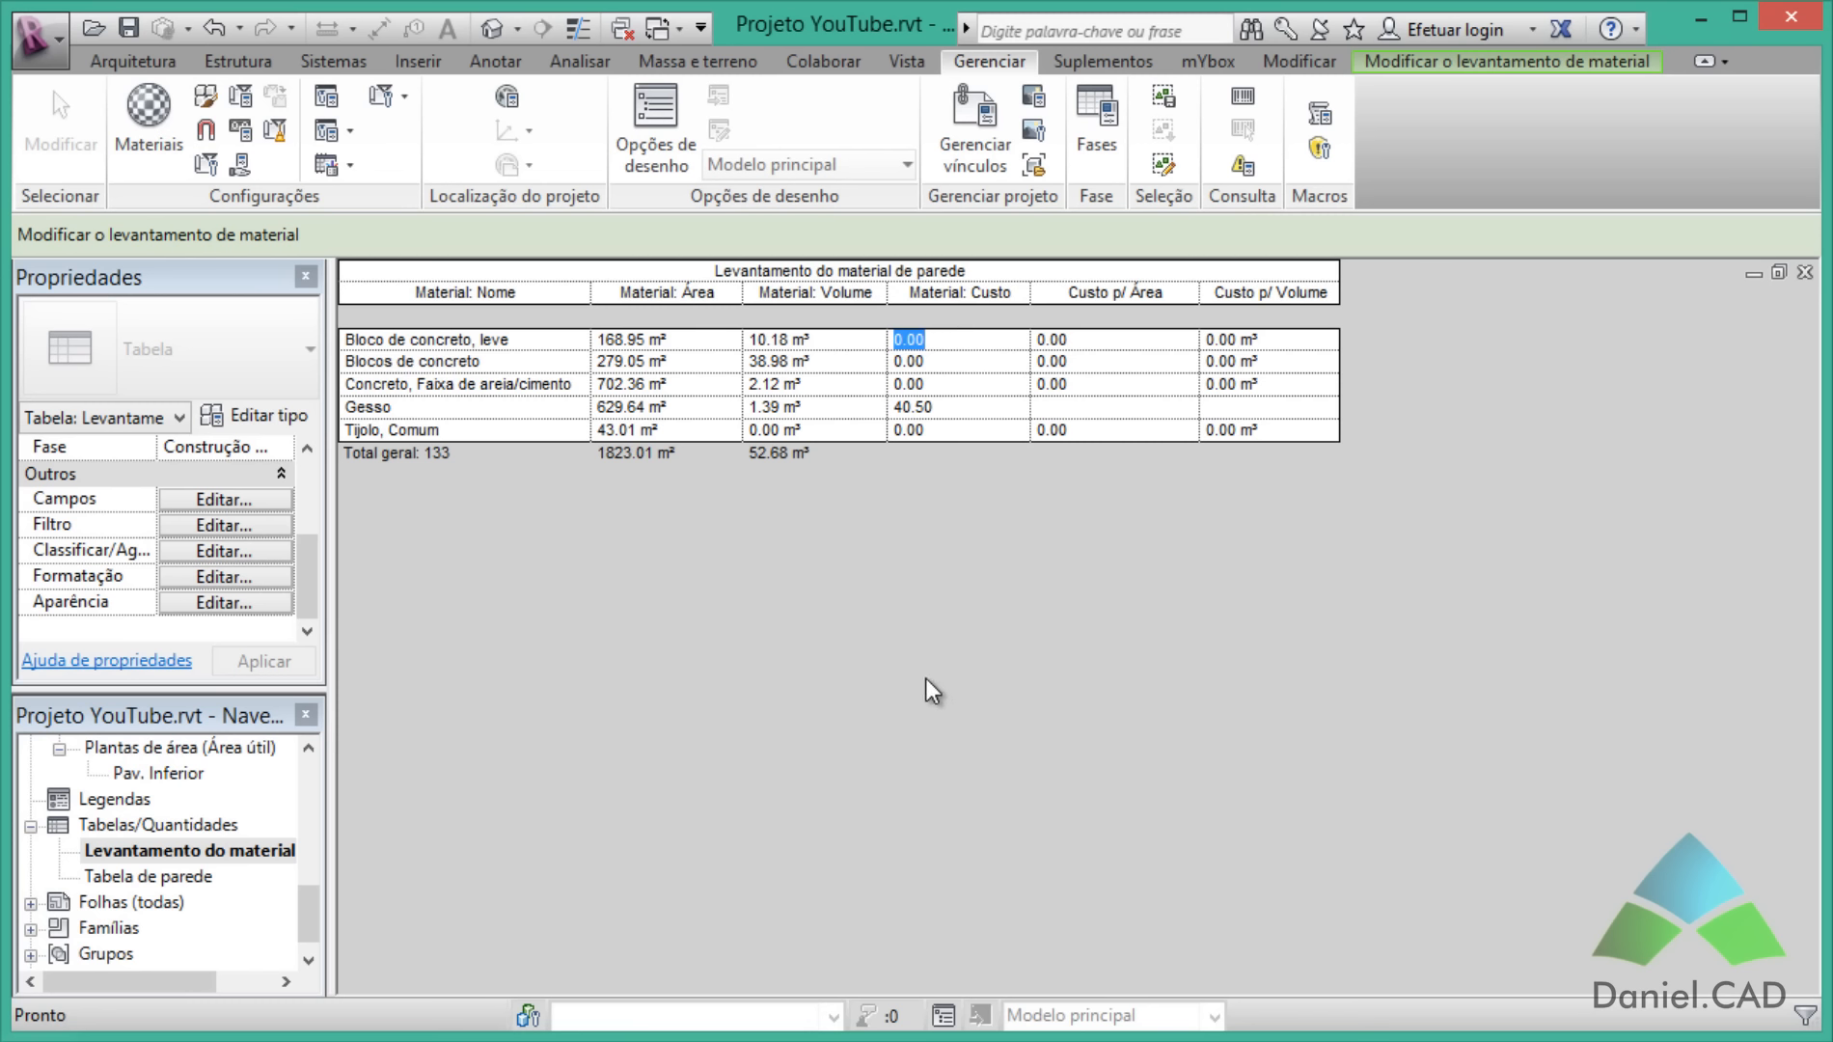
{"action": "type", "text": "17"}
{"action": "key", "text": "Return"}
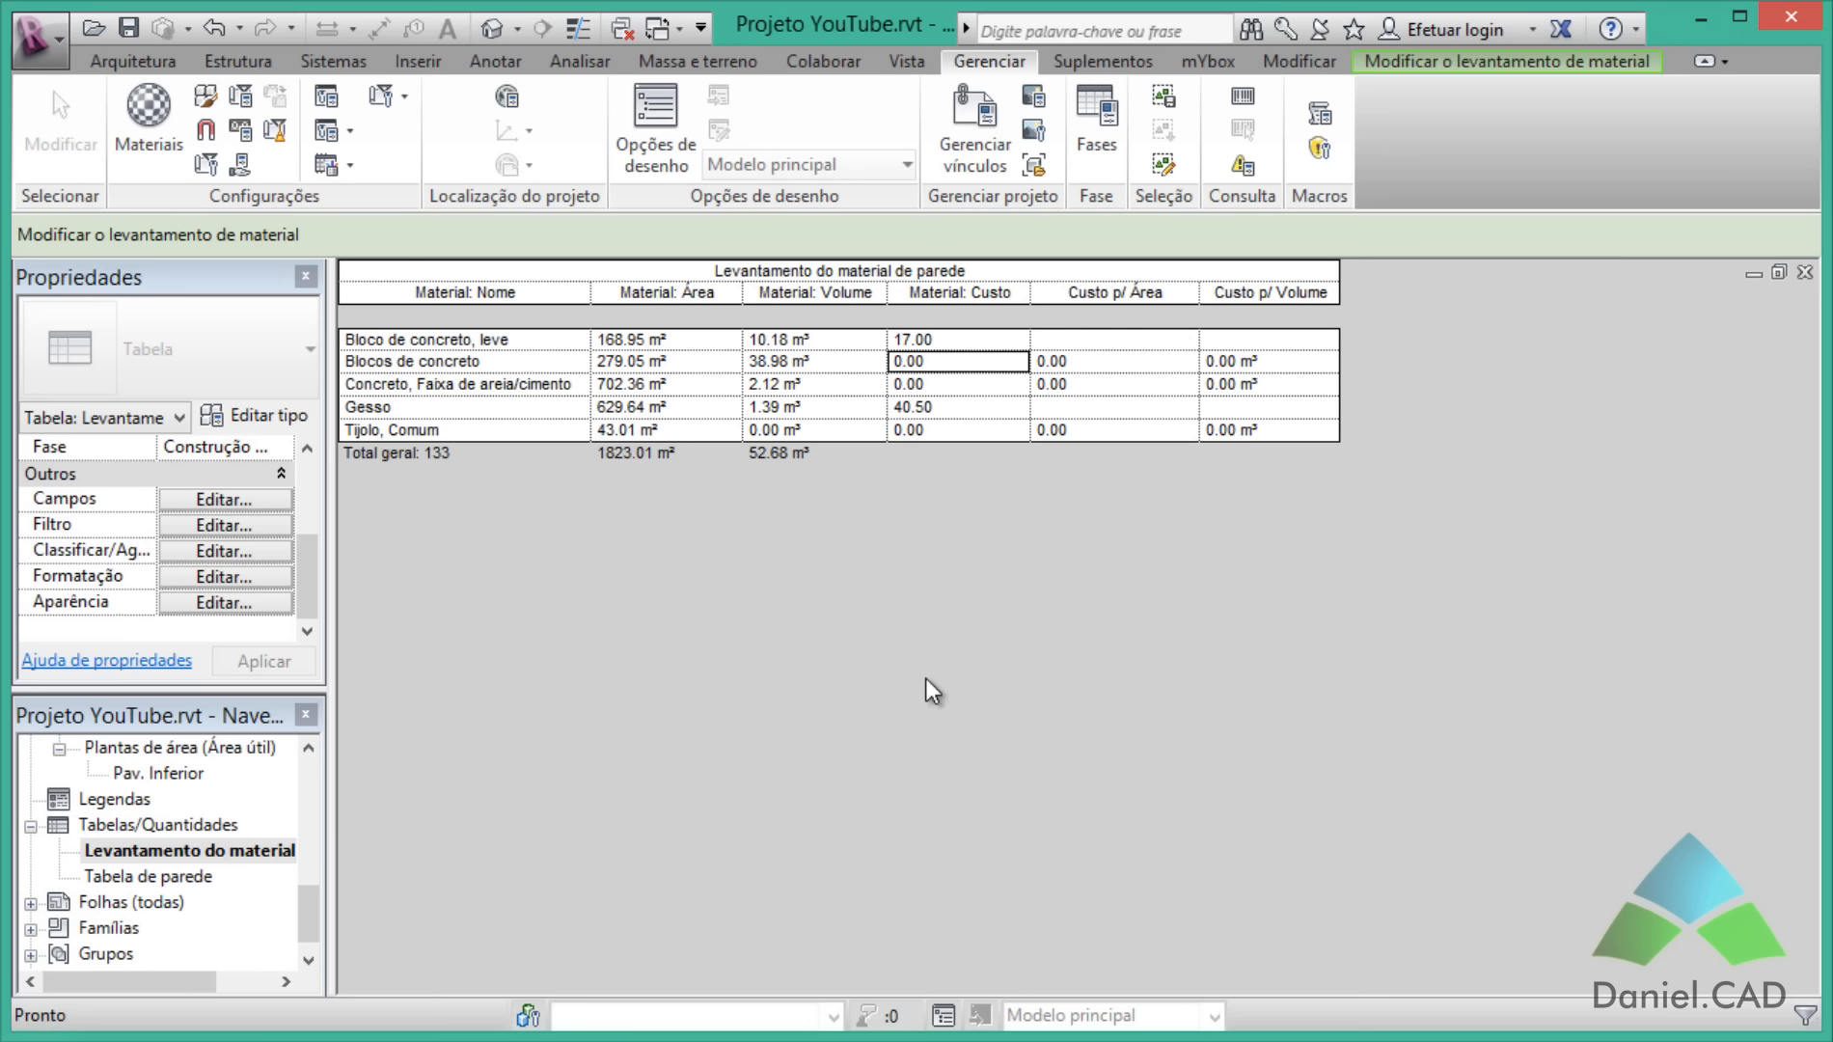
{"action": "type", "text": "28"}
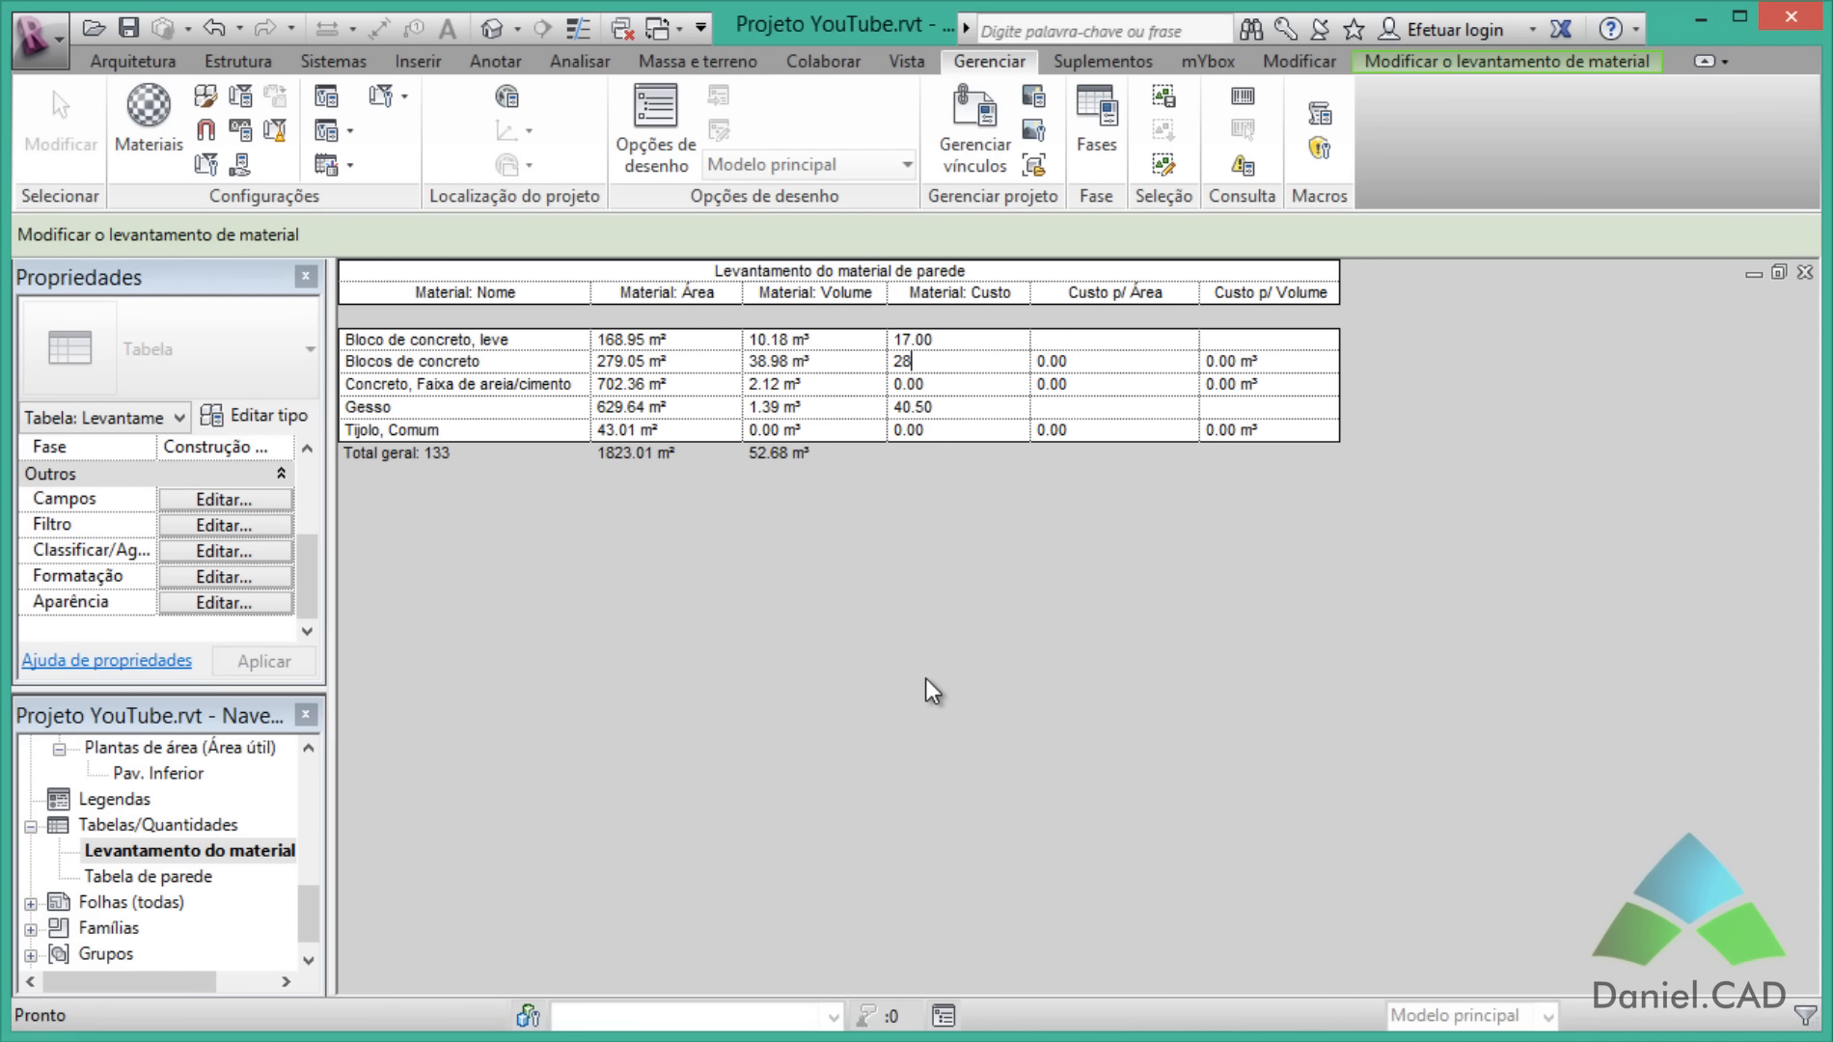
{"action": "key", "text": "Return"}
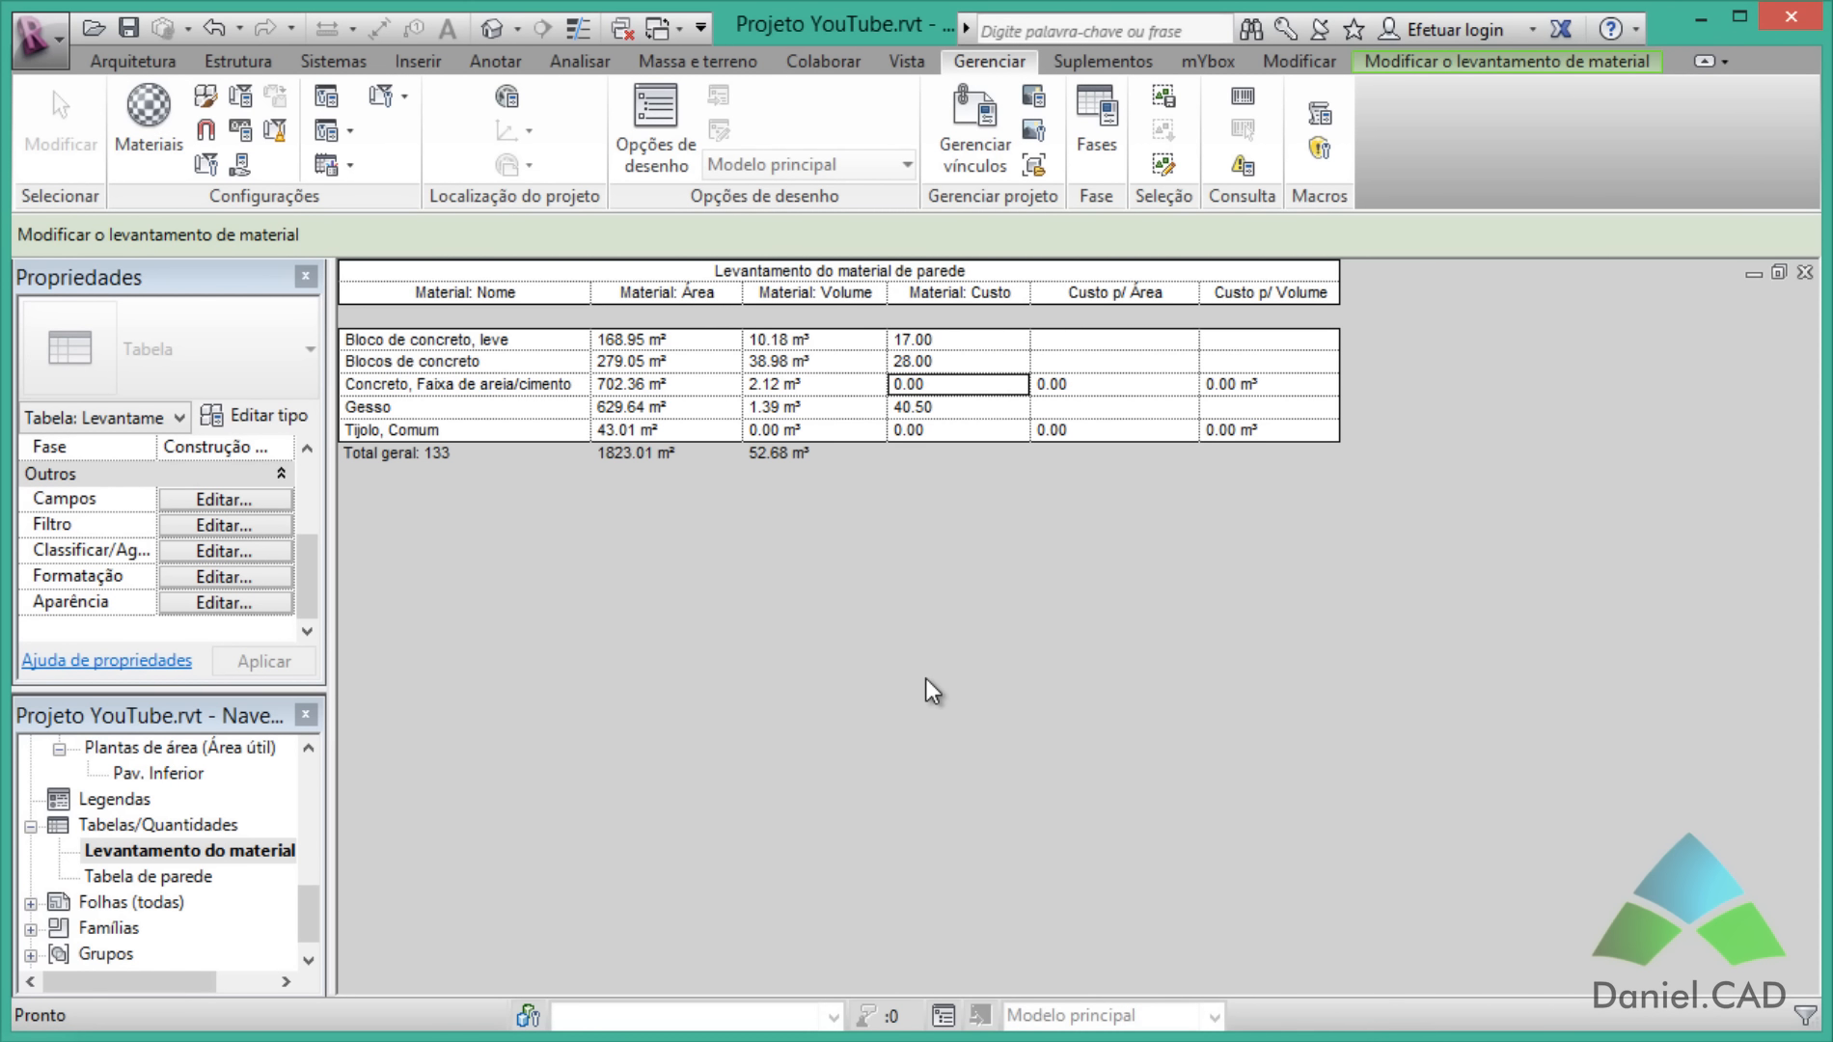
Step: Set Material: Custo to 12 for Concreto, Faixa de areia/cimento and 23 for Tijolo, Comum
{"action": "type", "text": "12"}
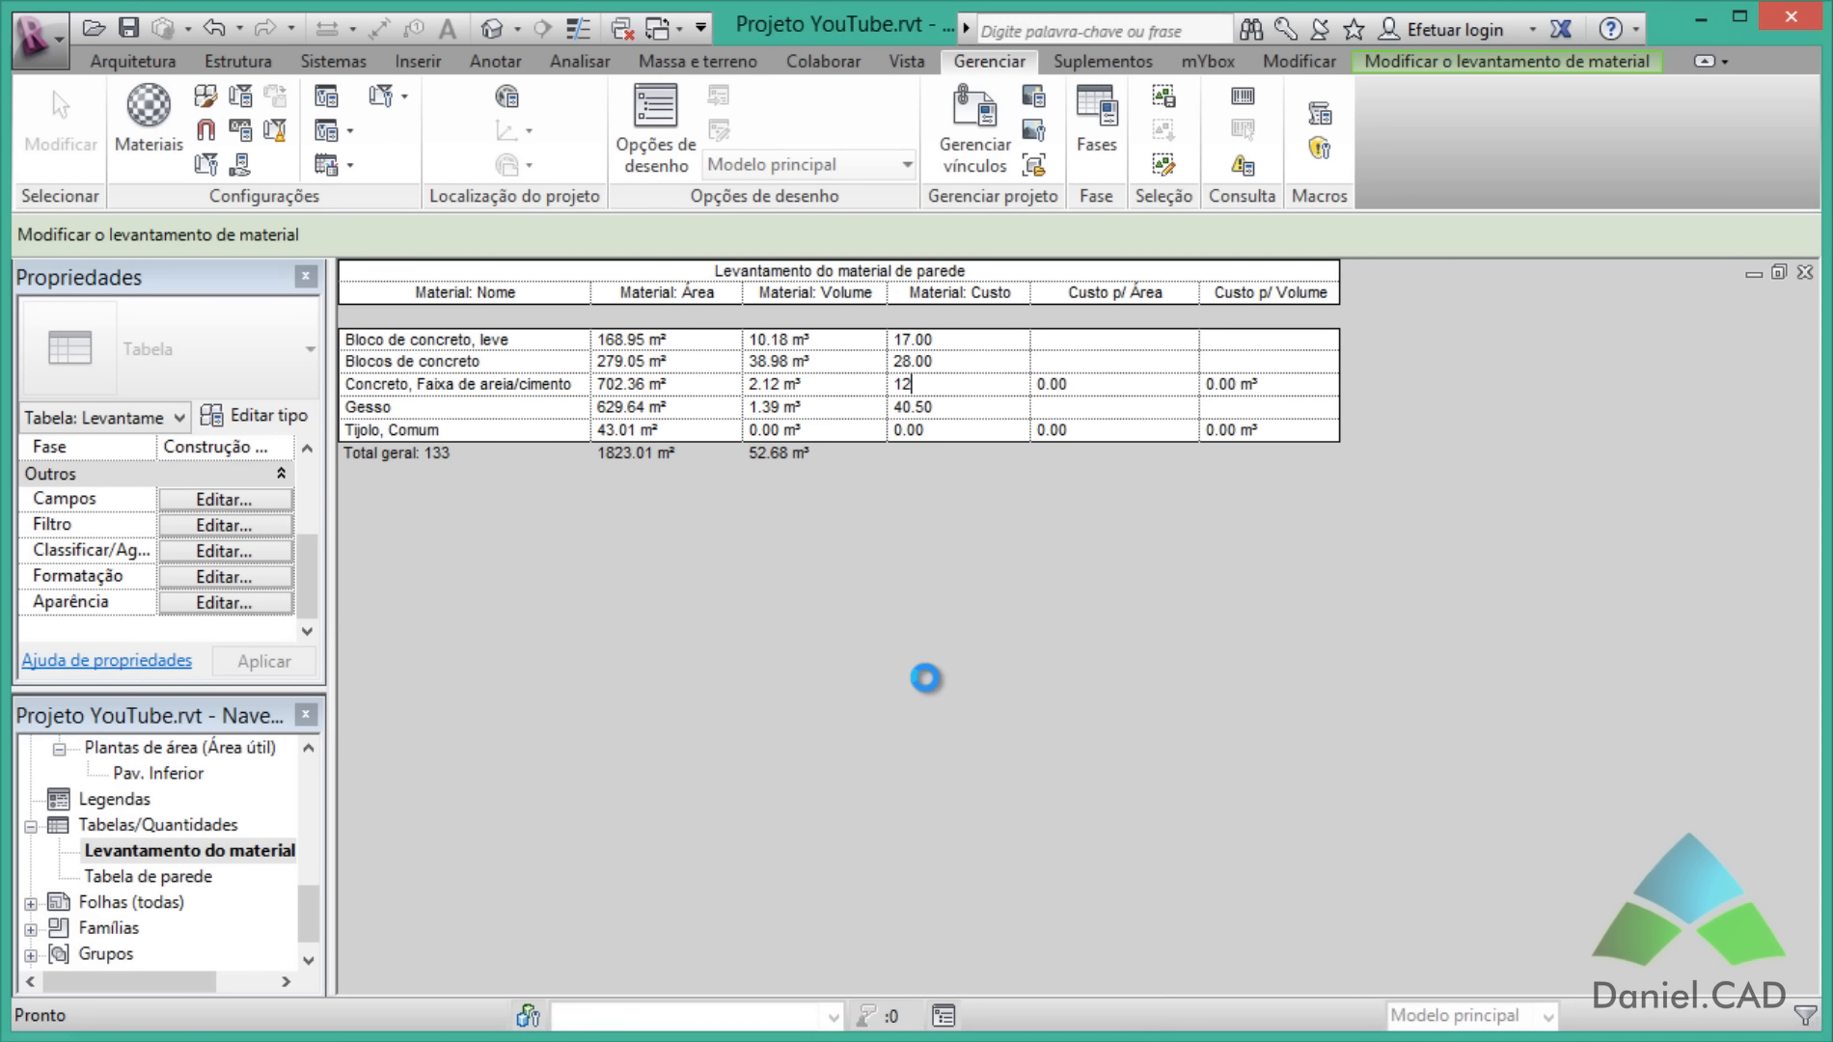
{"action": "key", "text": "Return"}
{"action": "key", "text": "Return"}
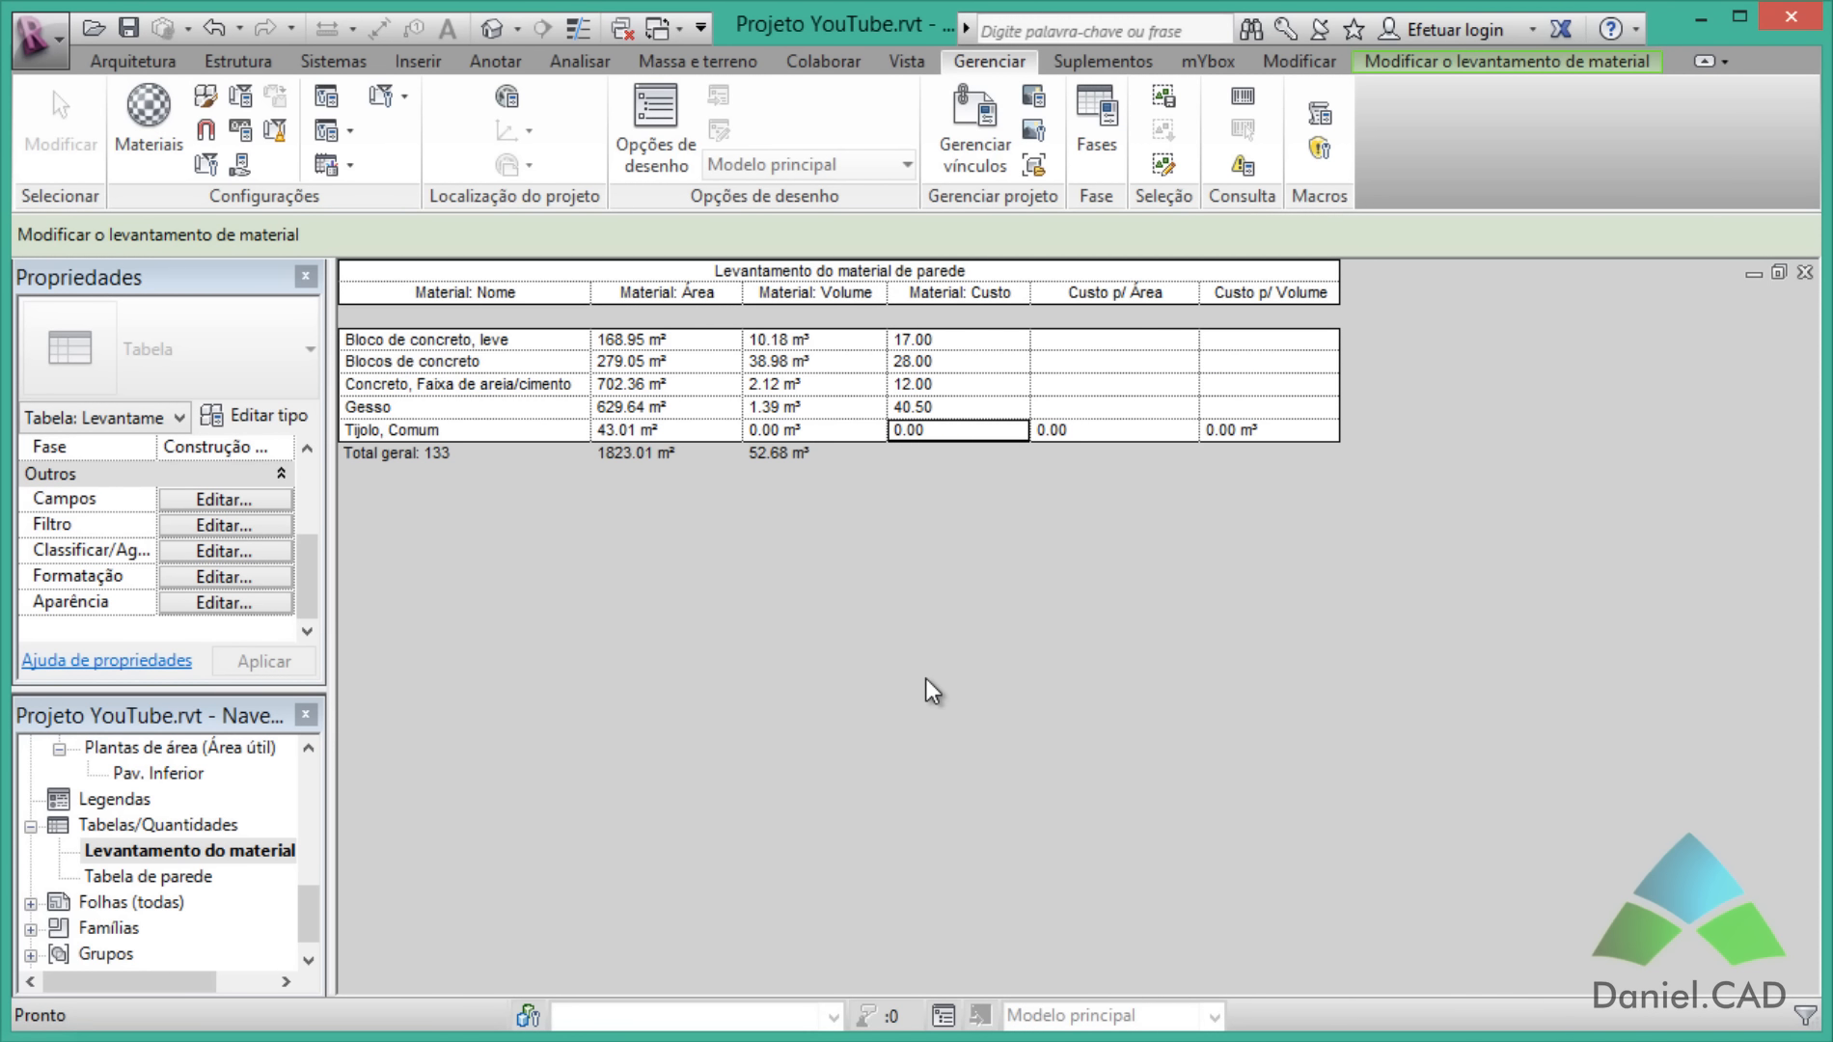
{"action": "type", "text": "23"}
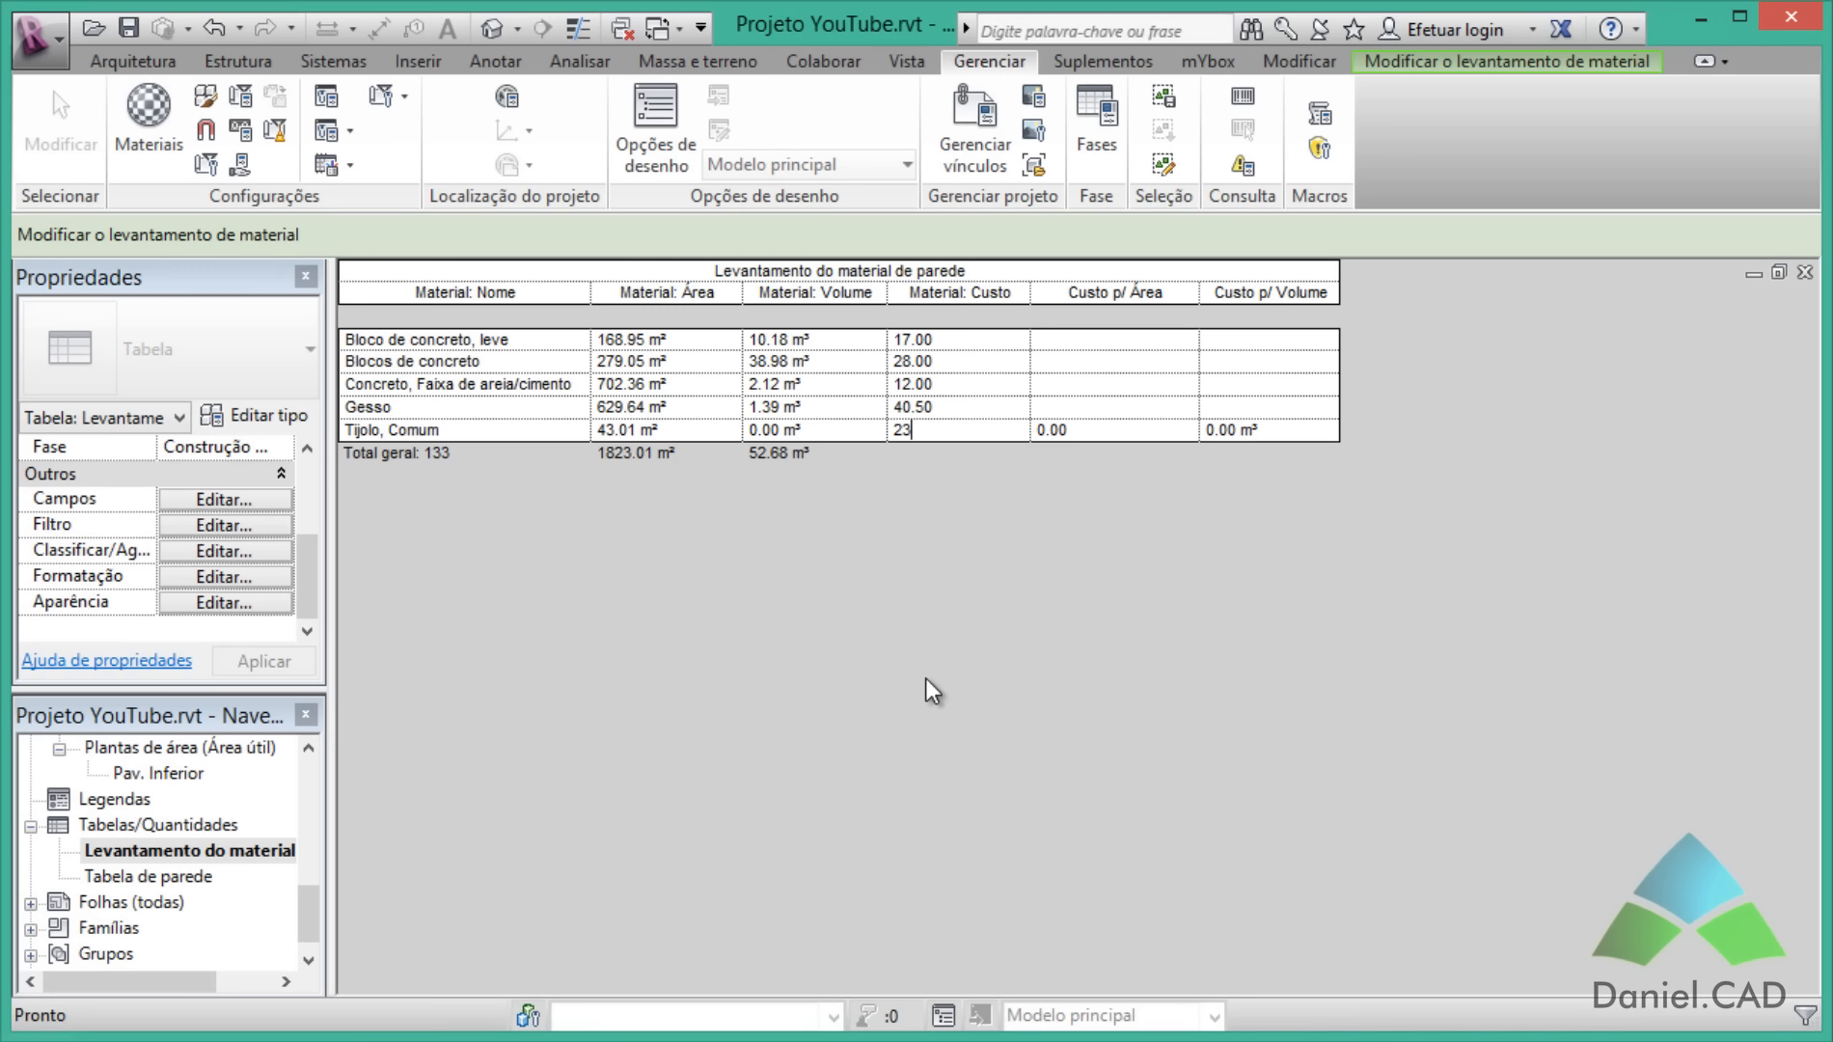
{"action": "key", "text": "Return"}
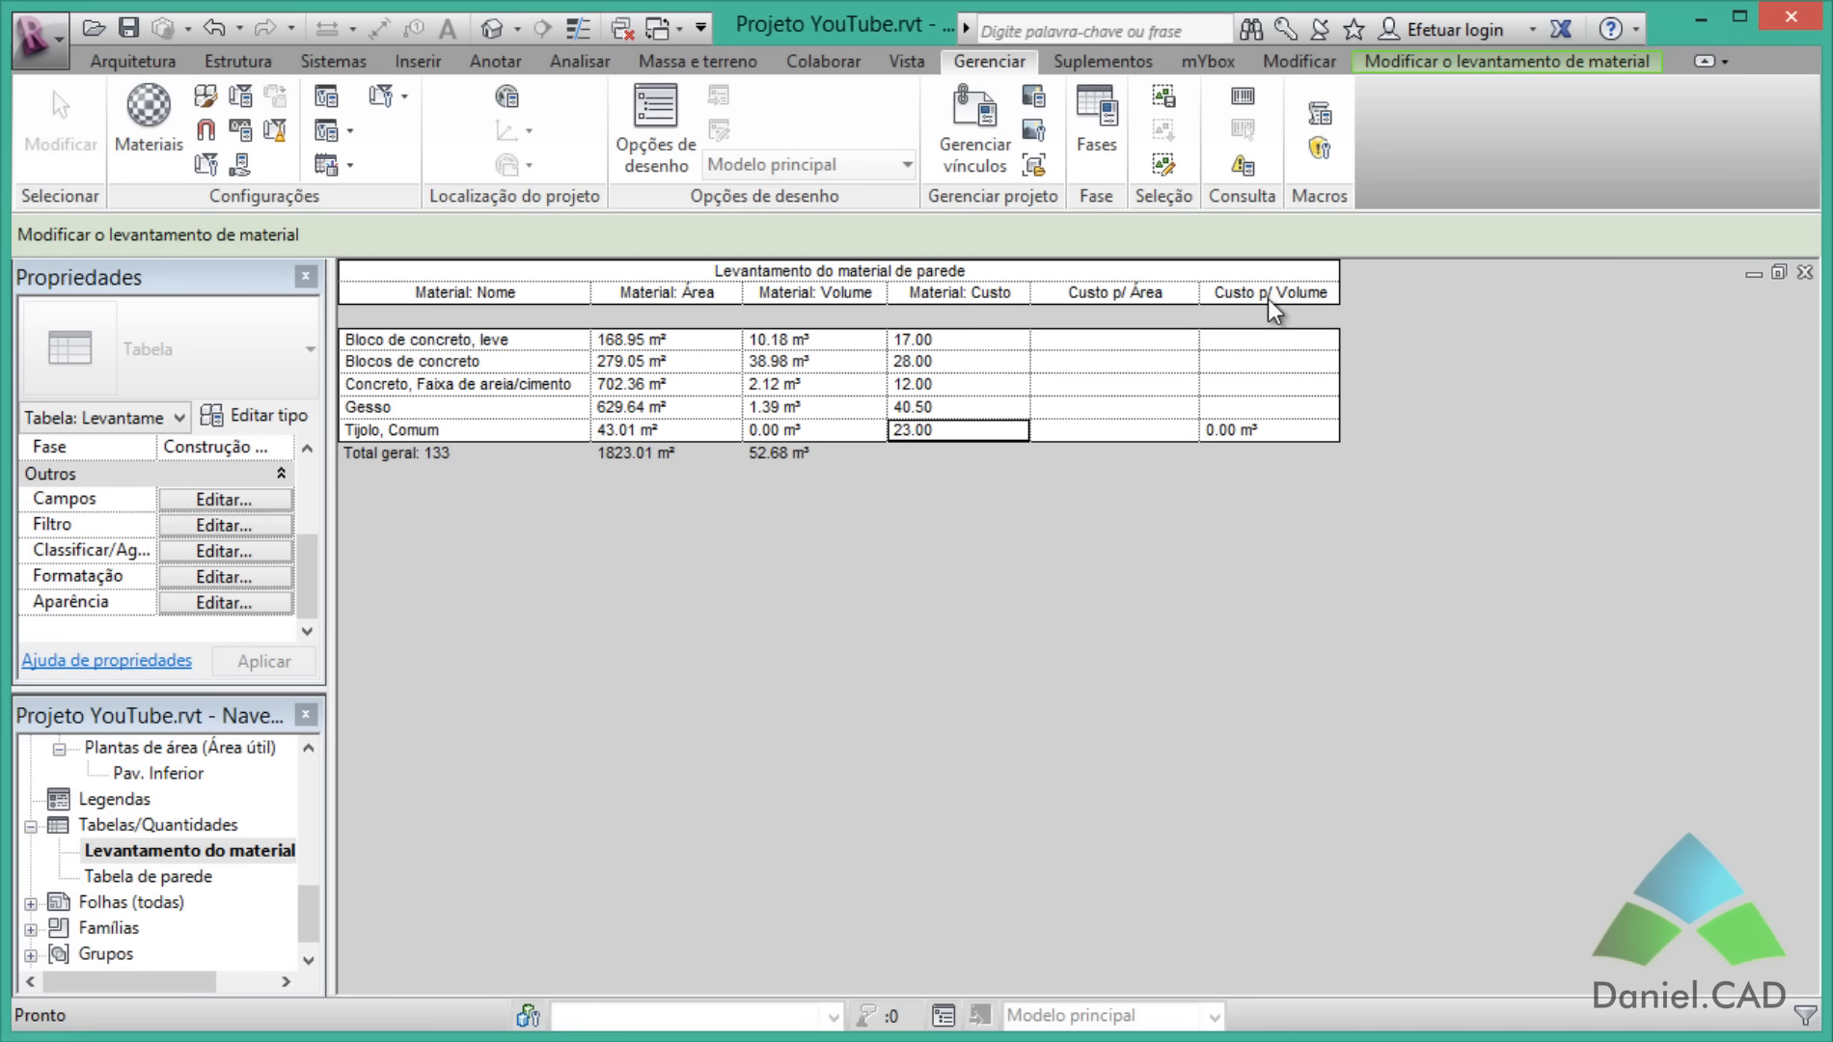
Step: Enable Calcular totais for the Custo p/ Área and Custo p/ Volume fields and accept the takeoff properties
{"action": "left_click", "coordinate": [206, 576]}
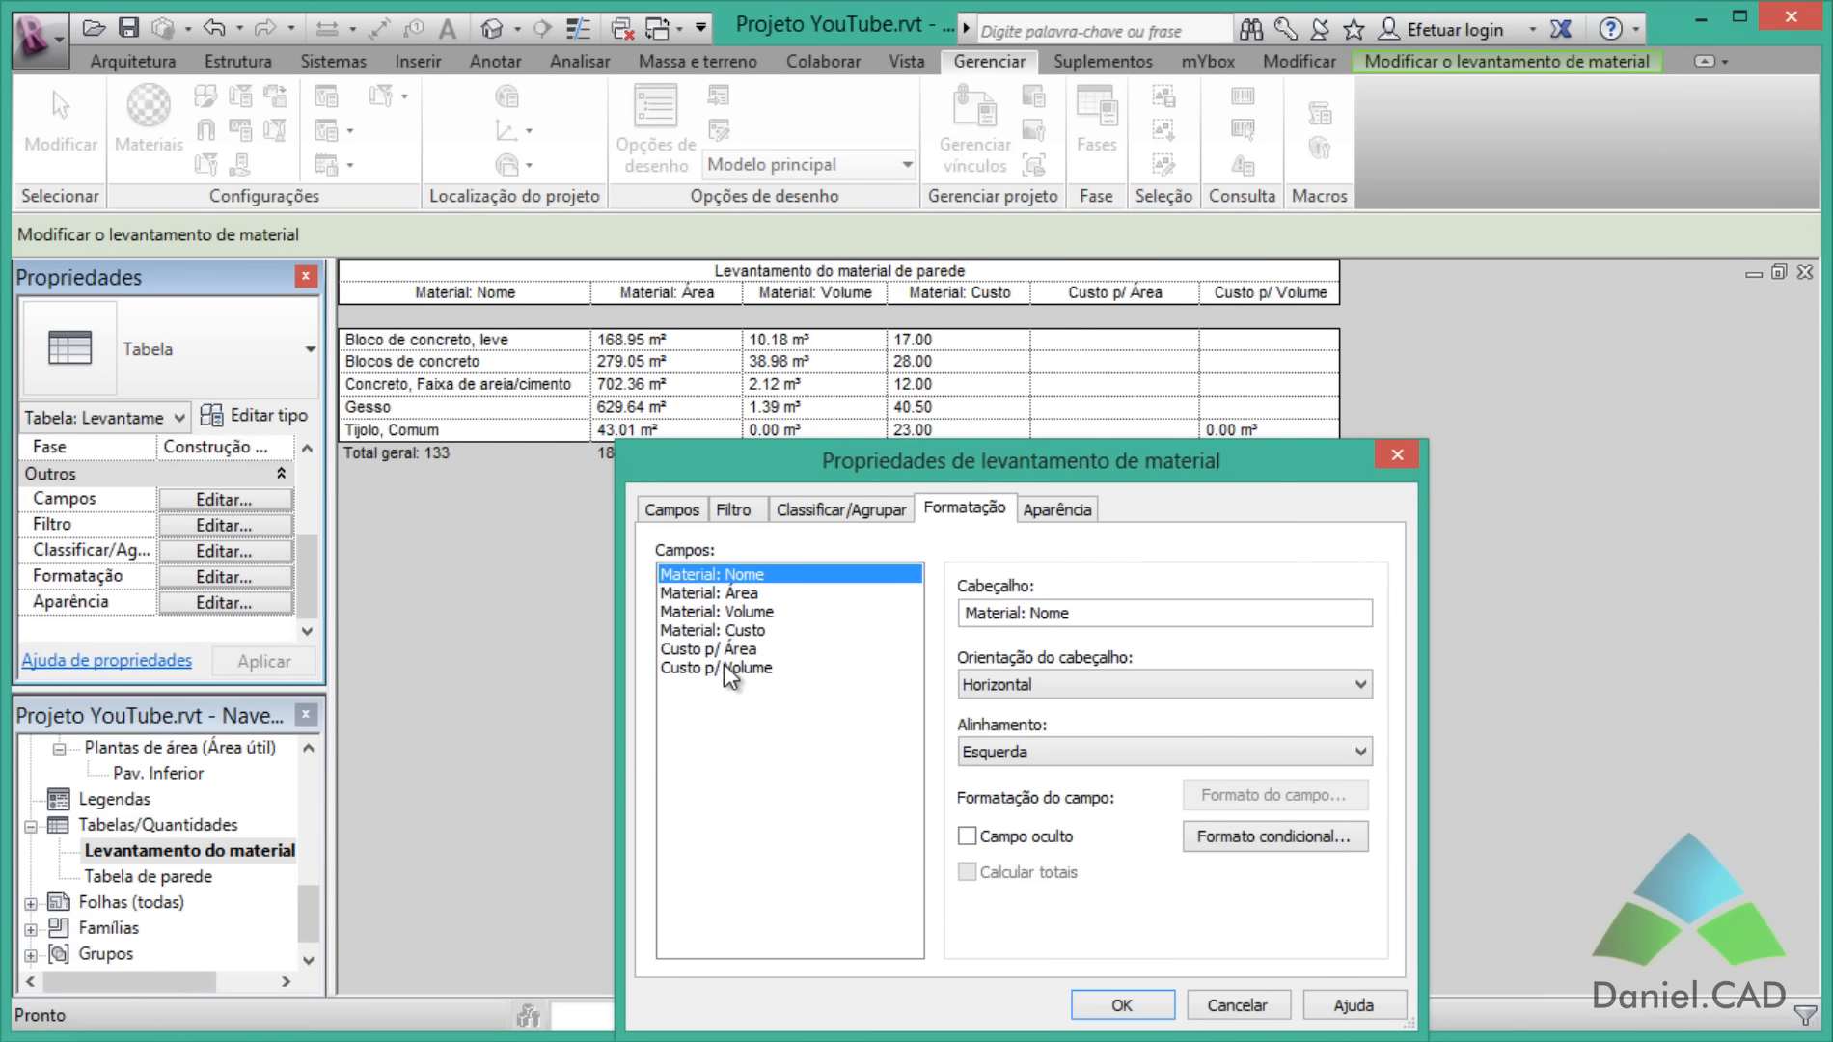
{"action": "left_click", "coordinate": [720, 651]}
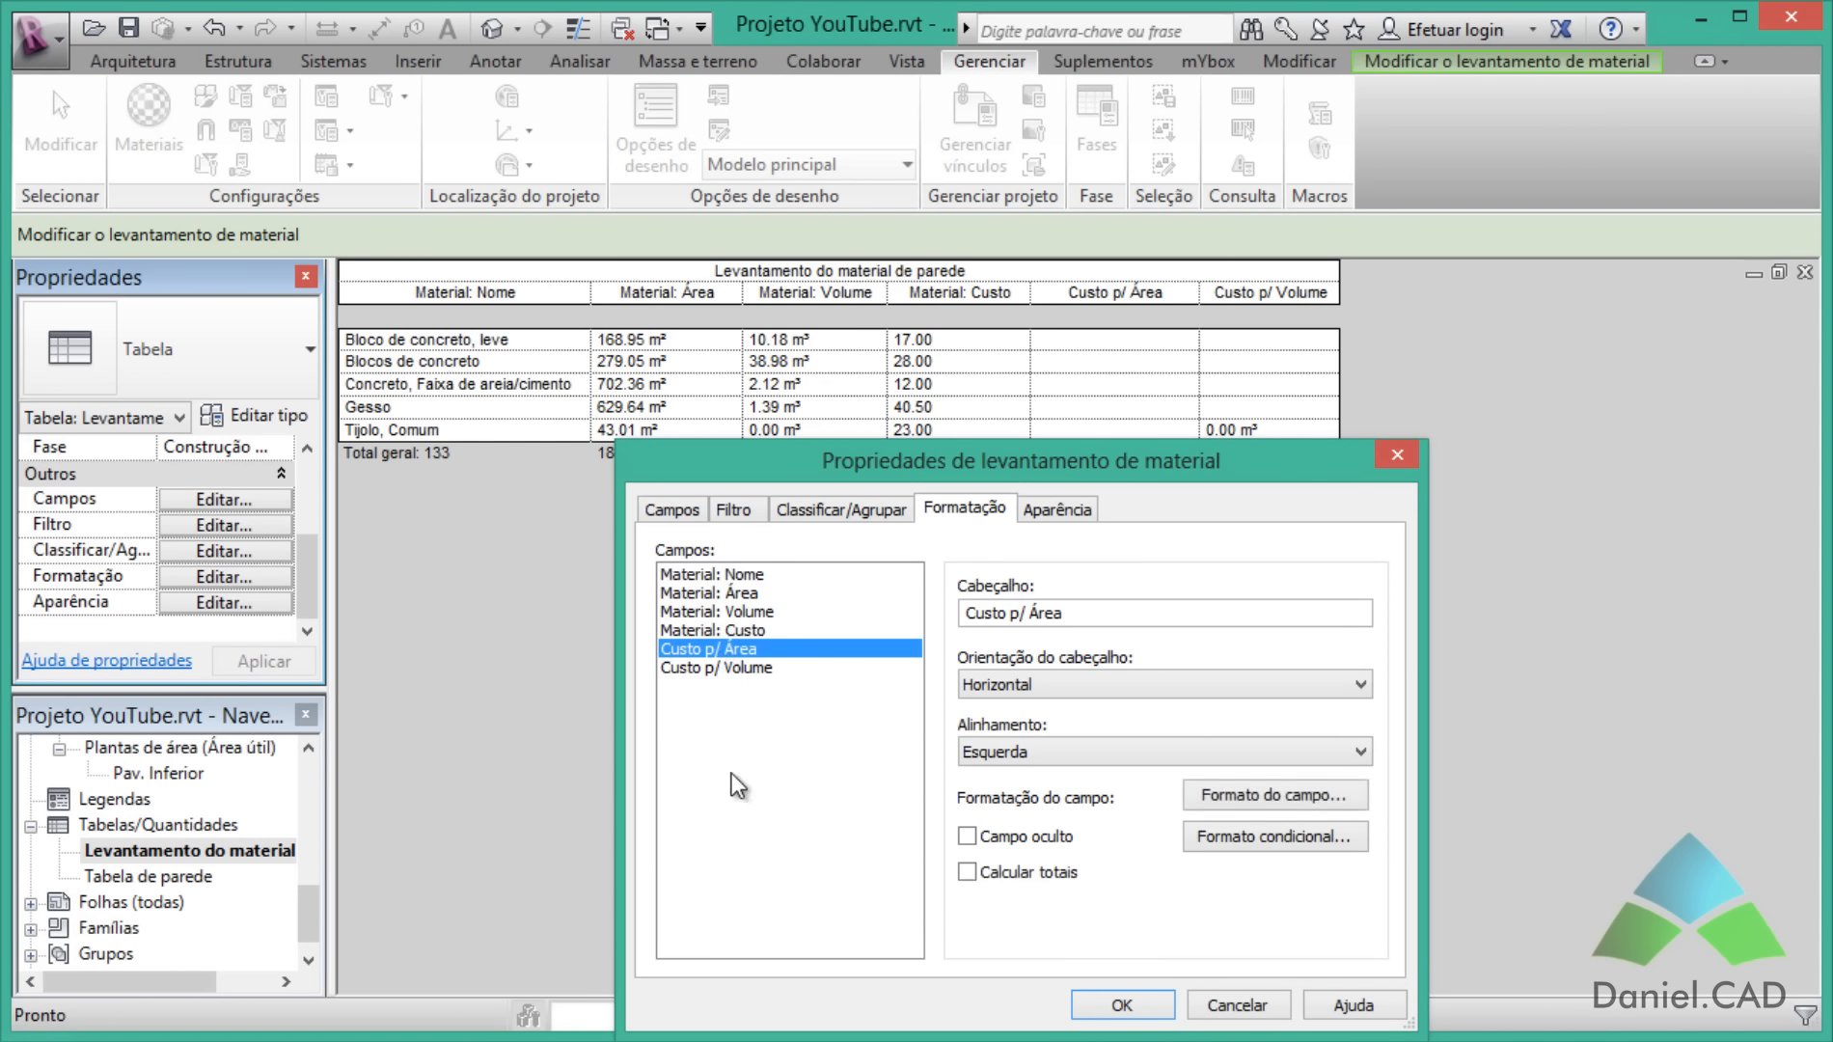
{"action": "left_click", "coordinate": [1012, 873]}
{"action": "left_click", "coordinate": [729, 670]}
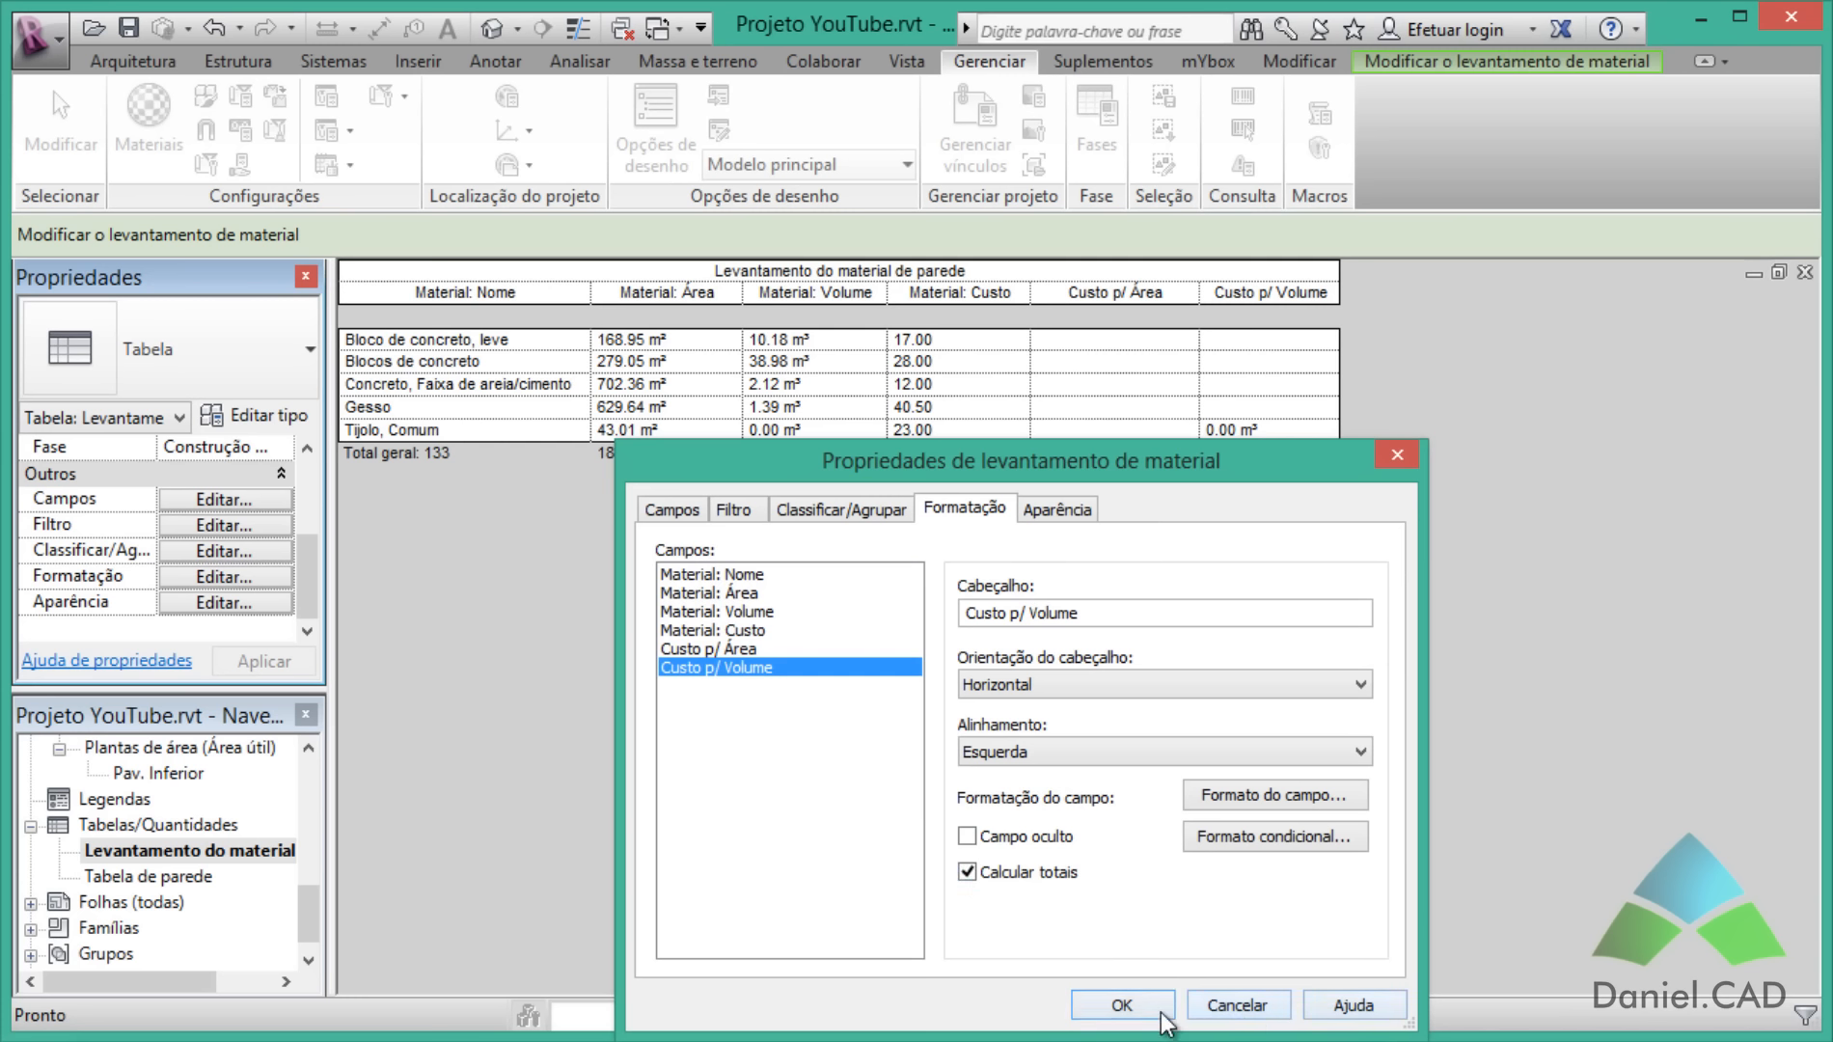
{"action": "left_click", "coordinate": [1122, 1005]}
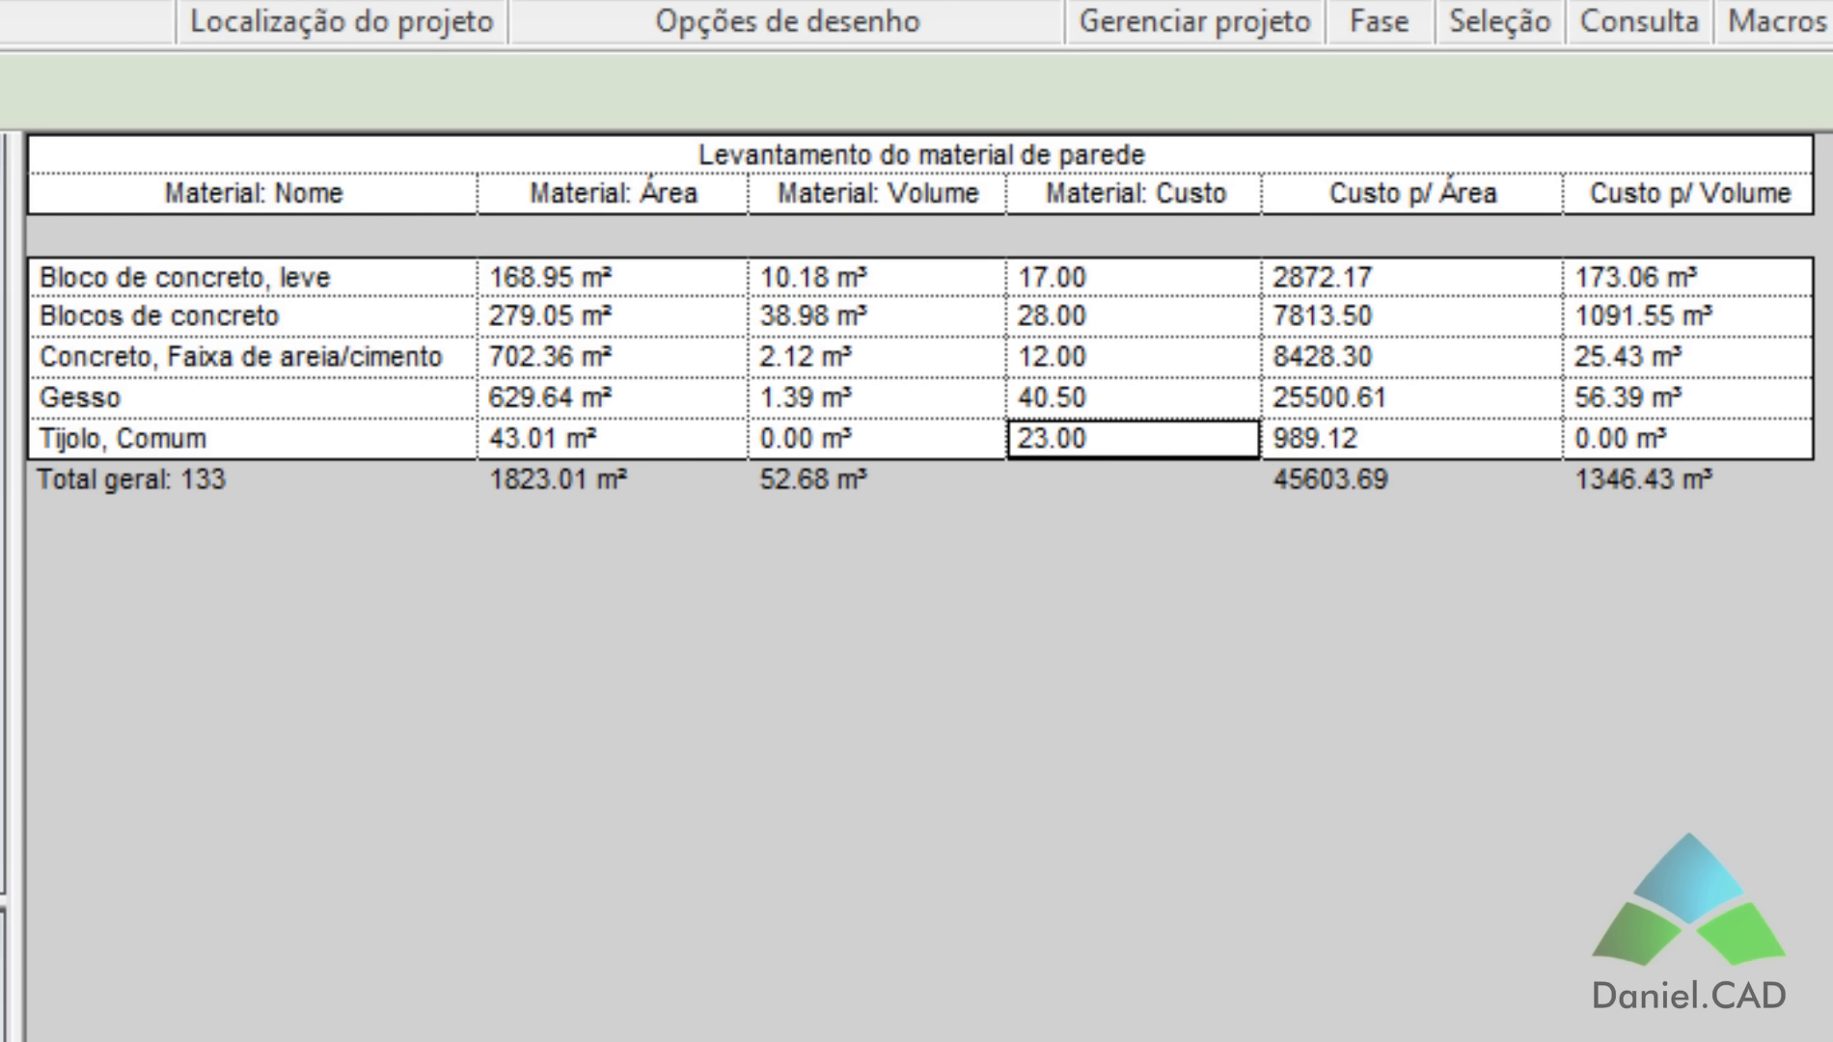
Step: Open the {3D} view and paint the house's upper side wall faces with the Caixilho material
{"action": "left_click", "coordinate": [3, 1013]}
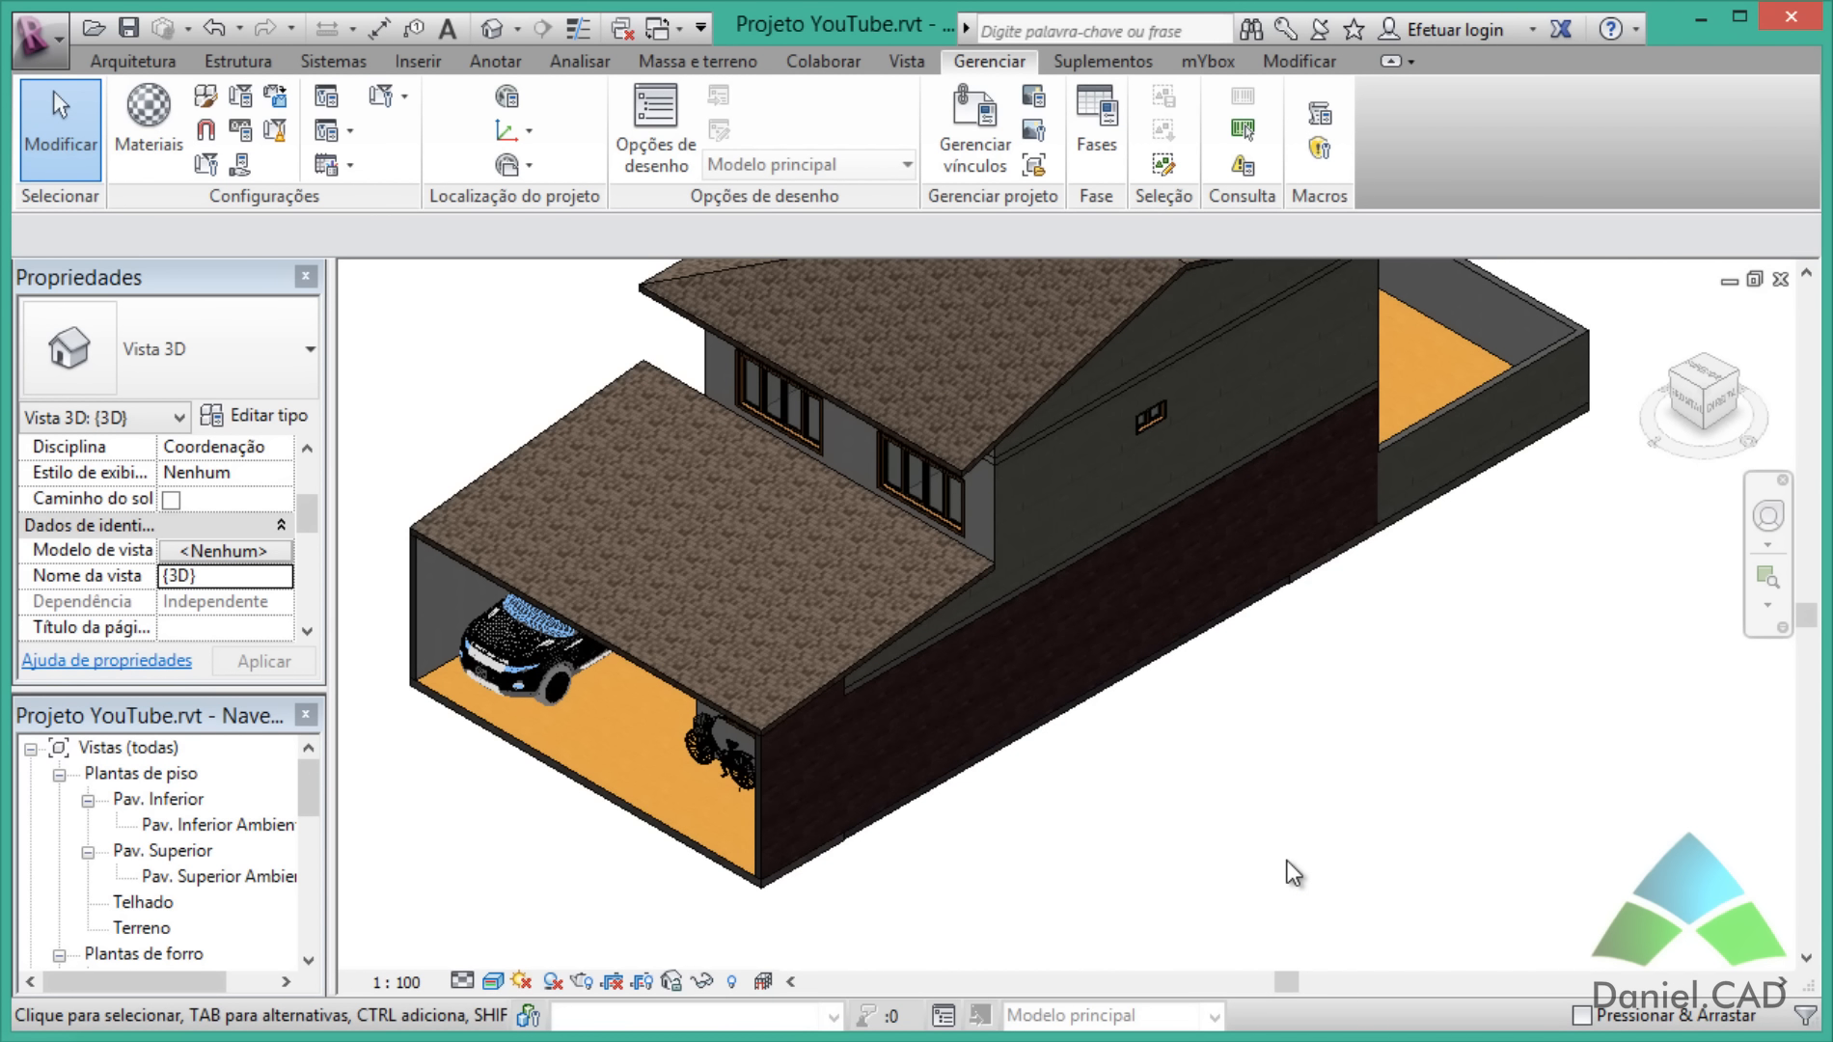
{"action": "left_click", "coordinate": [1294, 64]}
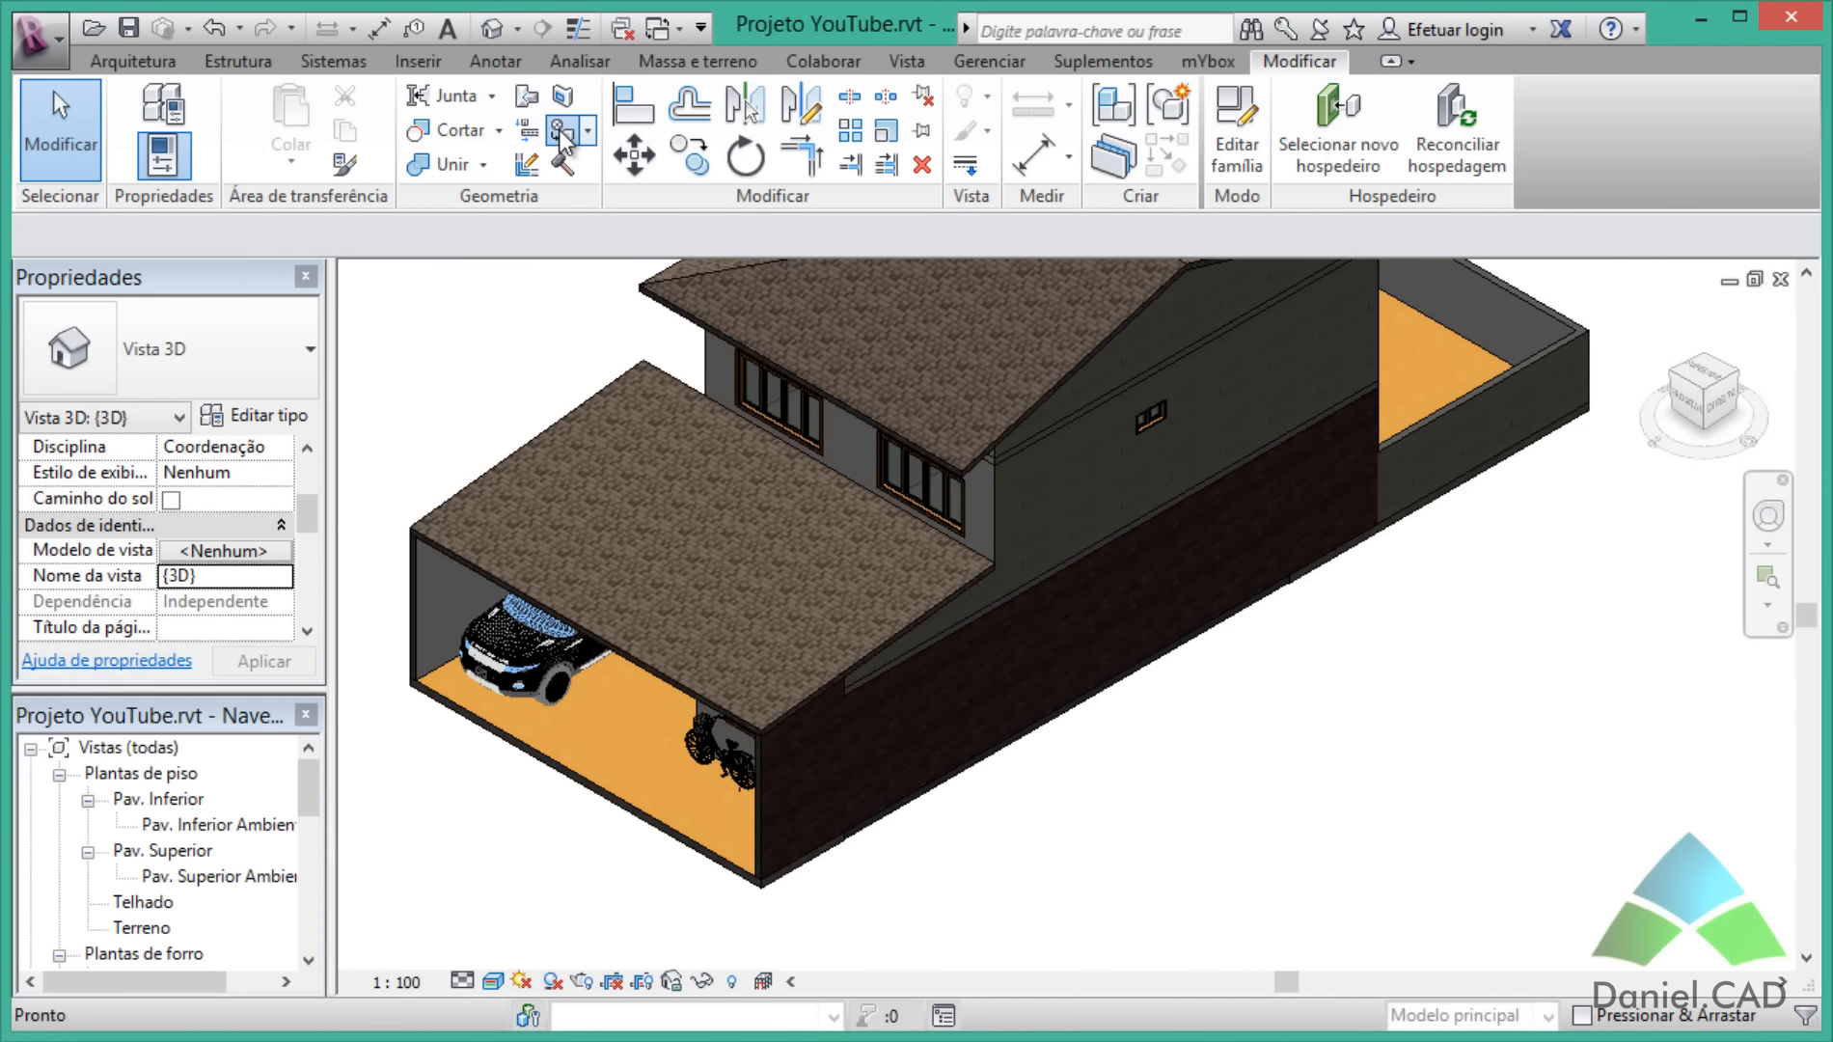
{"action": "left_click", "coordinate": [561, 157]}
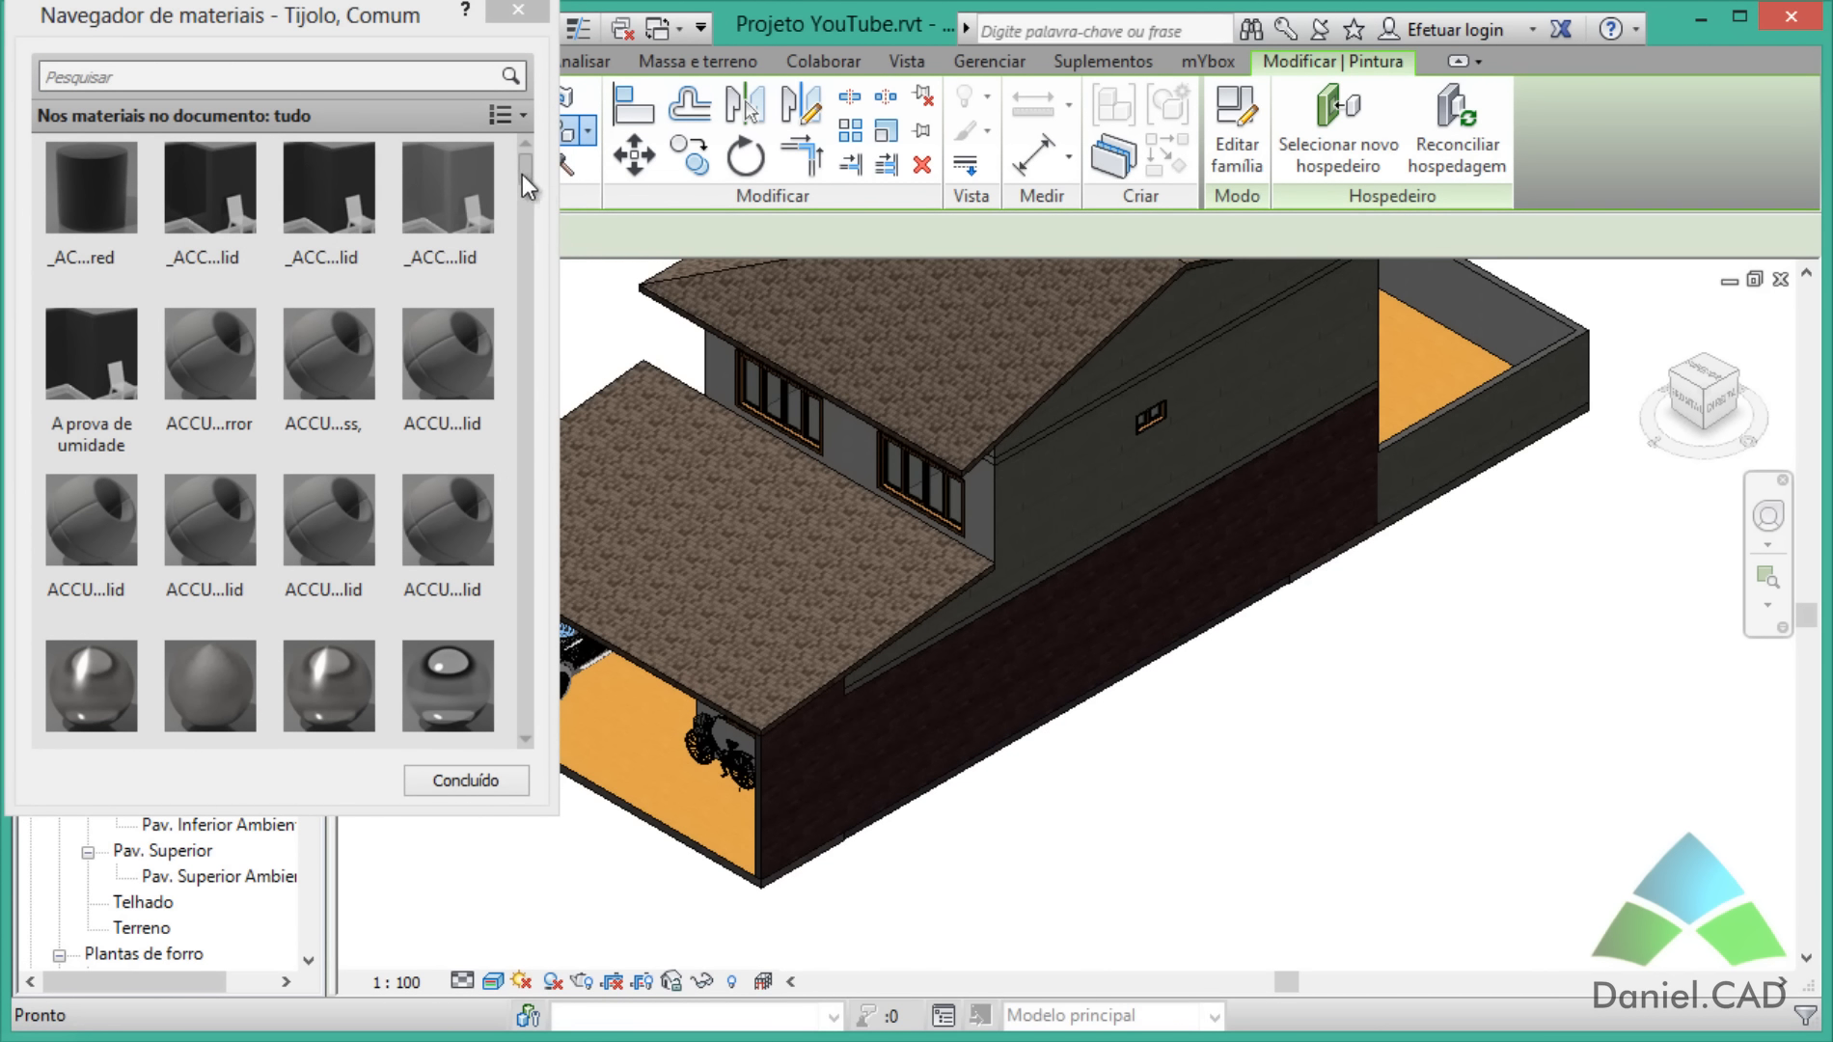
{"action": "left_click_drag", "start_coordinate": [521, 173], "coordinate": [515, 256]}
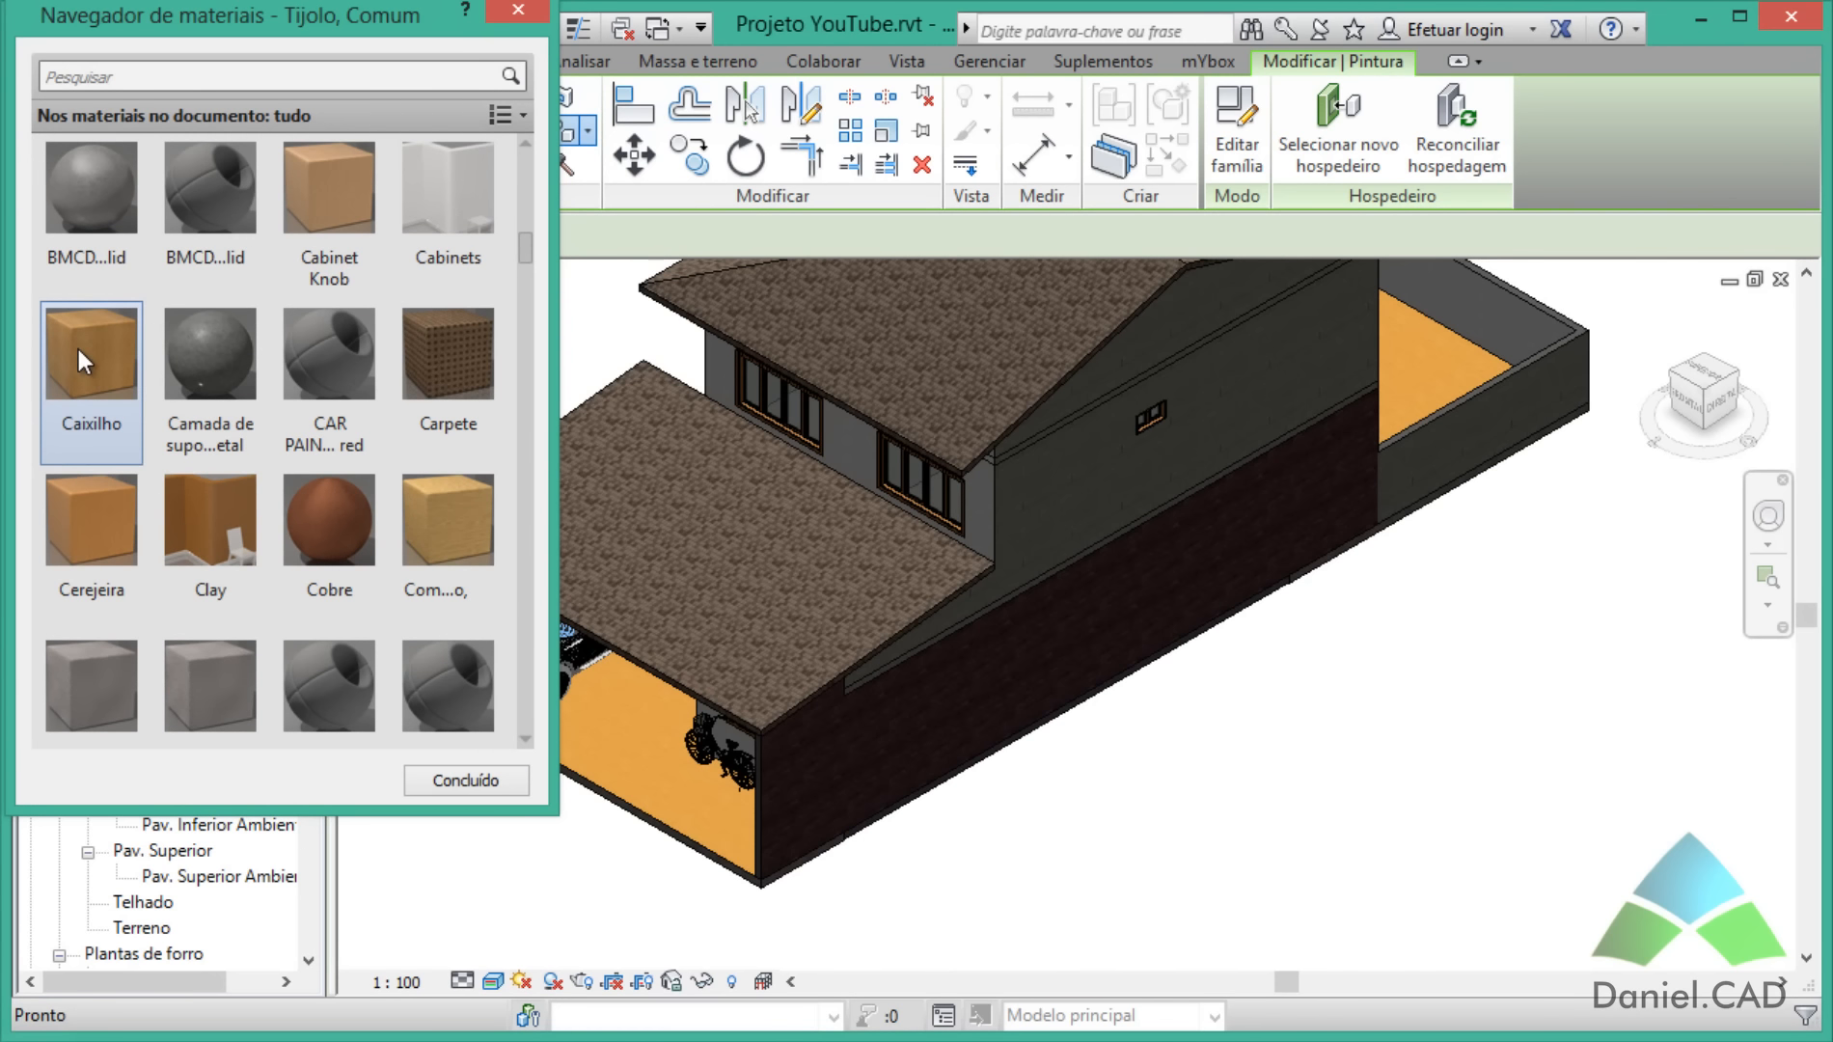
{"action": "left_click", "coordinate": [79, 349]}
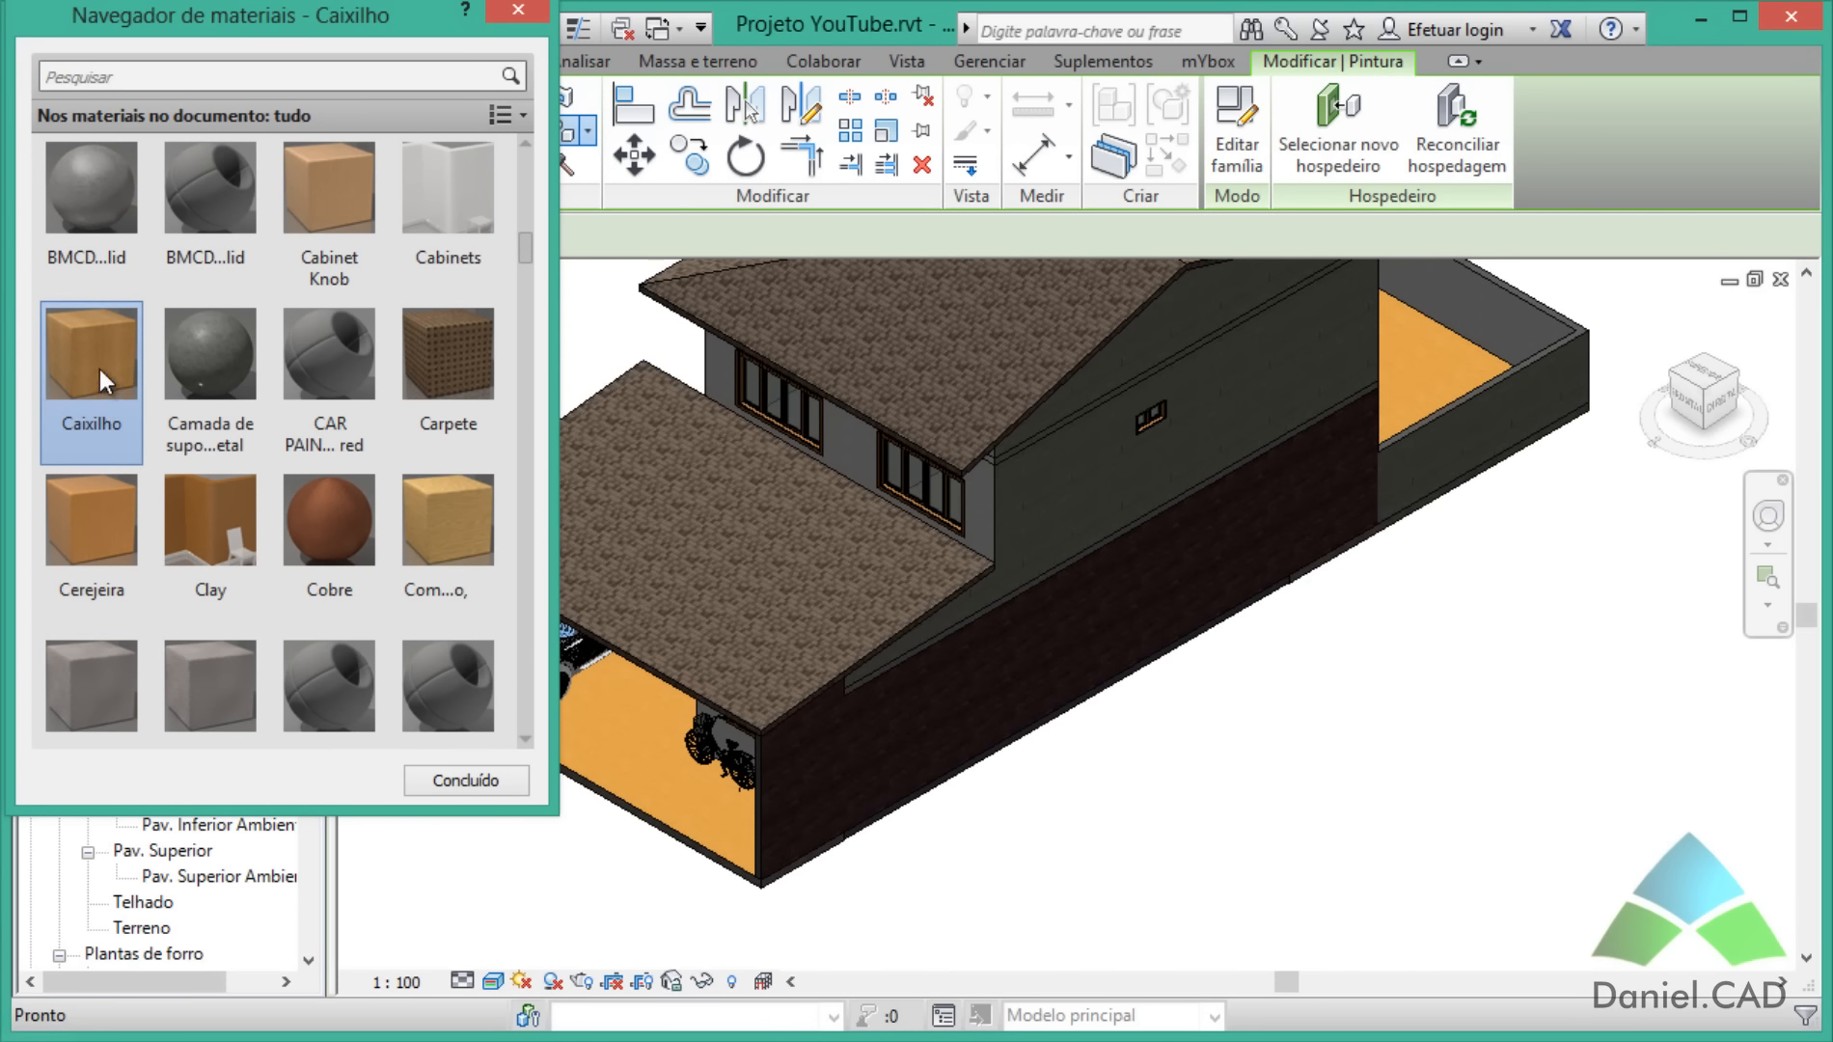
{"action": "left_click", "coordinate": [1051, 512]}
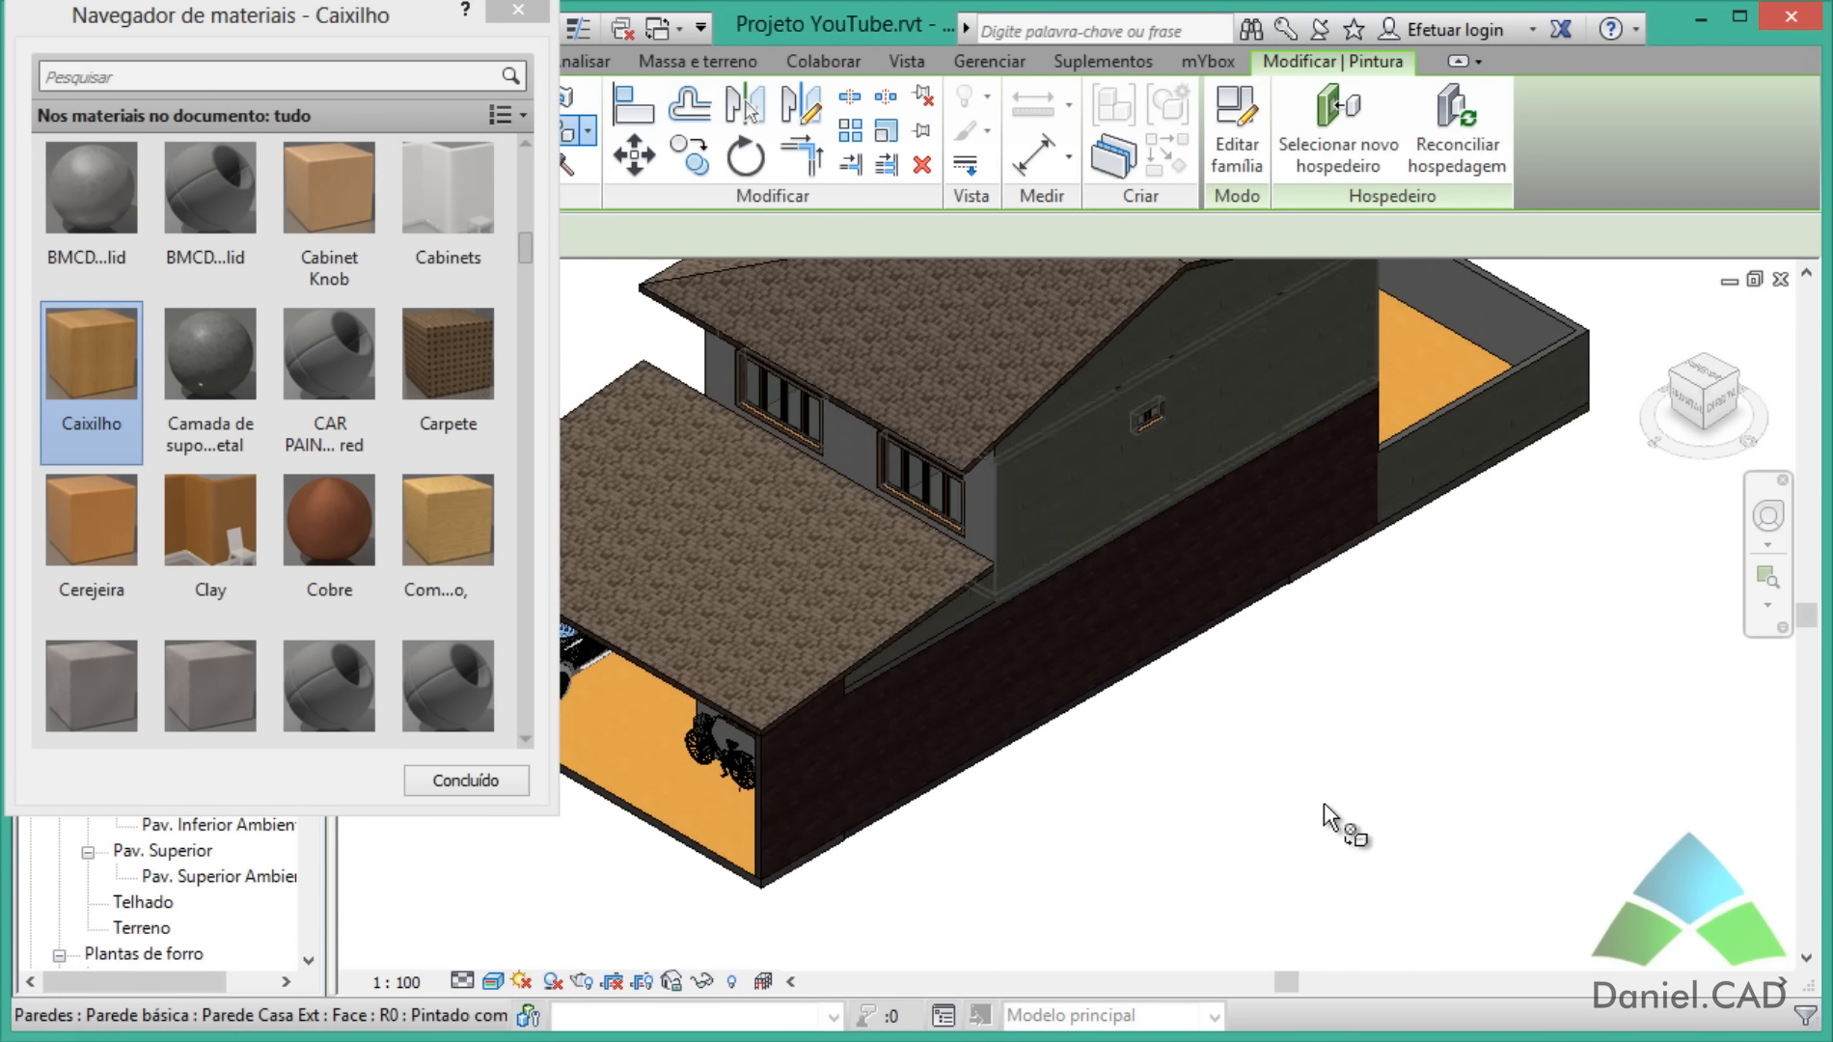
{"action": "left_click", "coordinate": [1145, 384]}
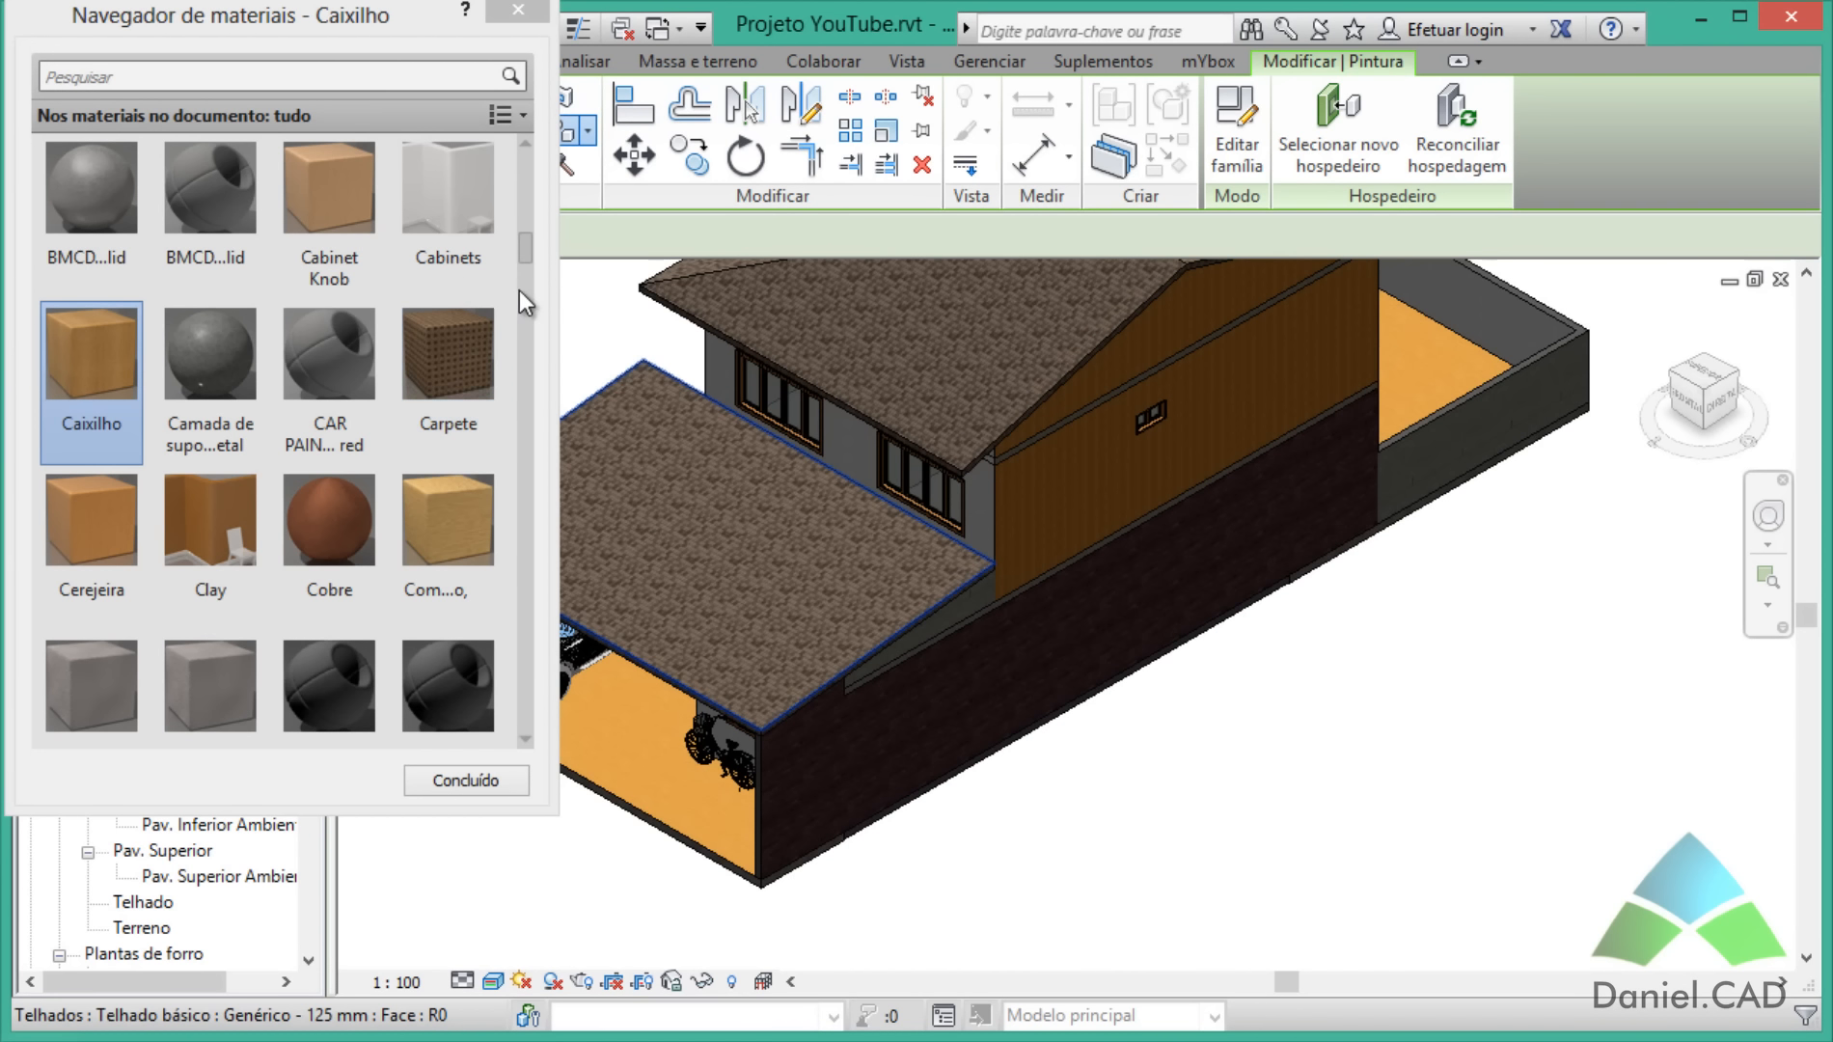
Step: Paint the rear boundary wall faces with the PVC - Bleu material and finish painting
{"action": "left_click_drag", "start_coordinate": [528, 249], "coordinate": [517, 497]}
{"action": "left_click", "coordinate": [129, 660]}
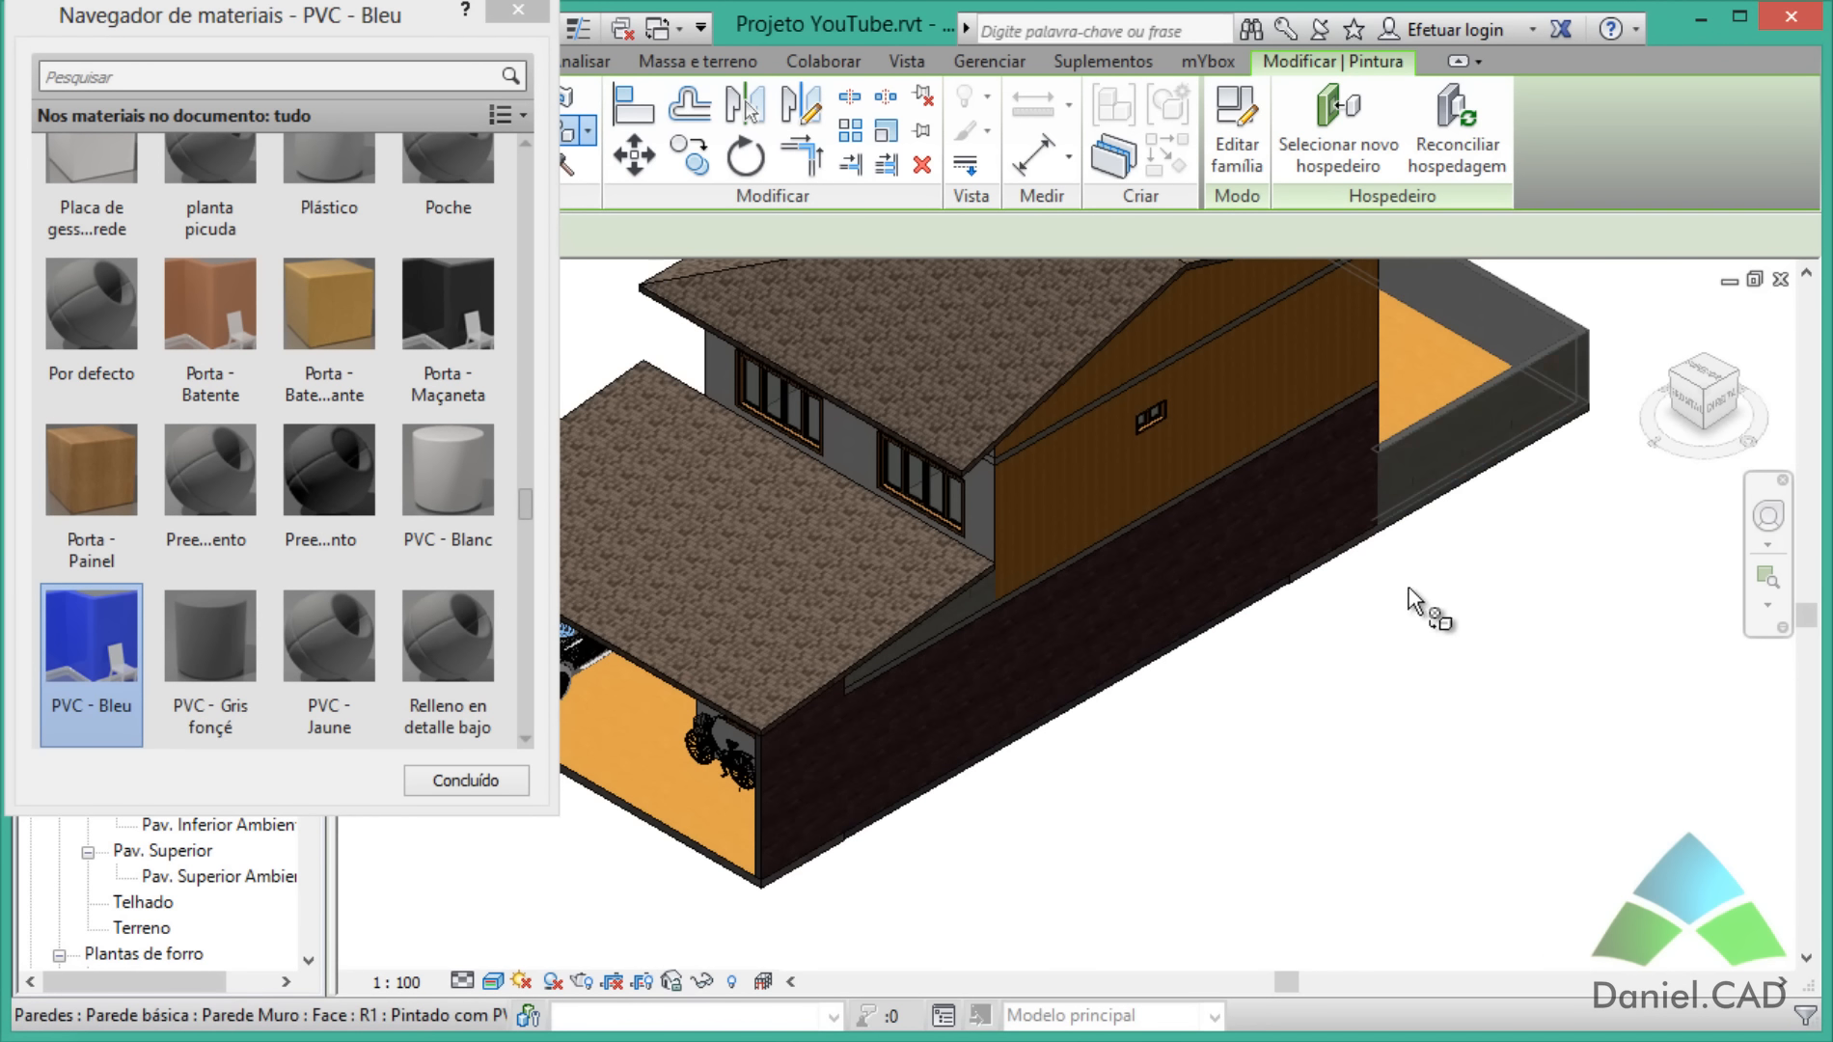
{"action": "left_click", "coordinate": [1470, 317]}
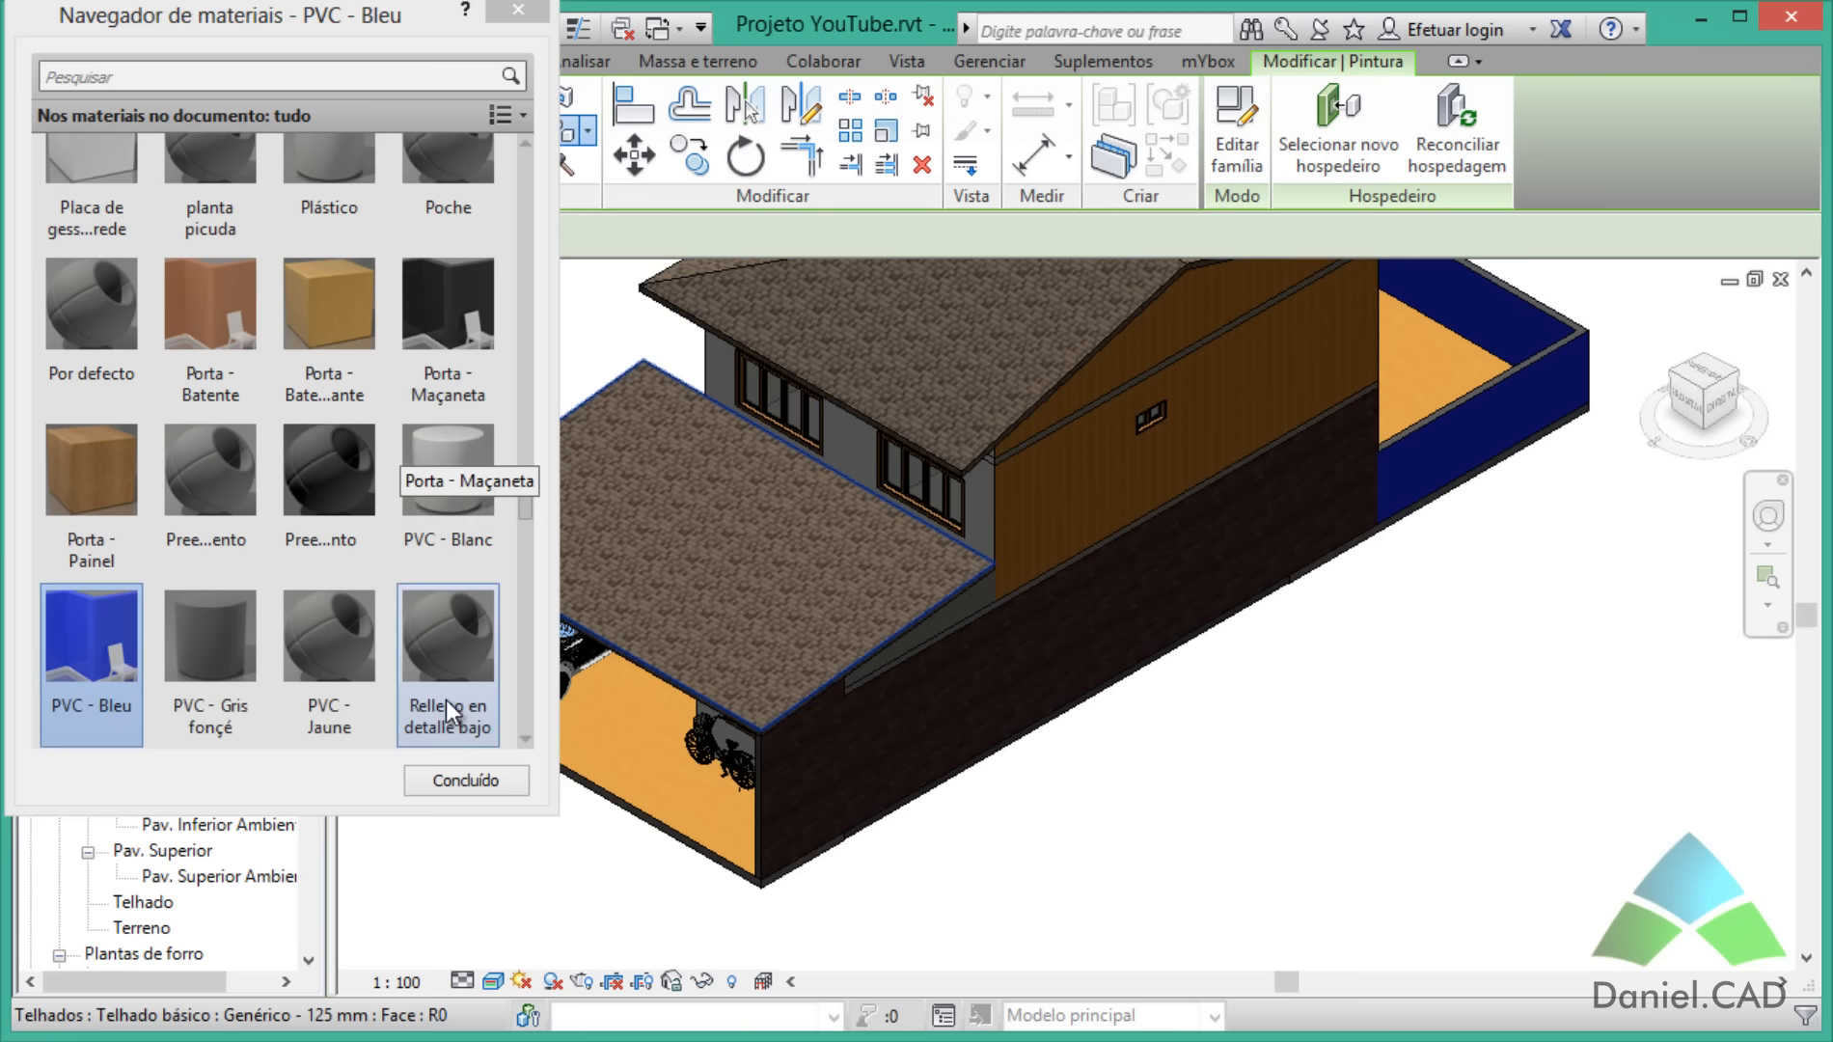
{"action": "left_click", "coordinate": [462, 787]}
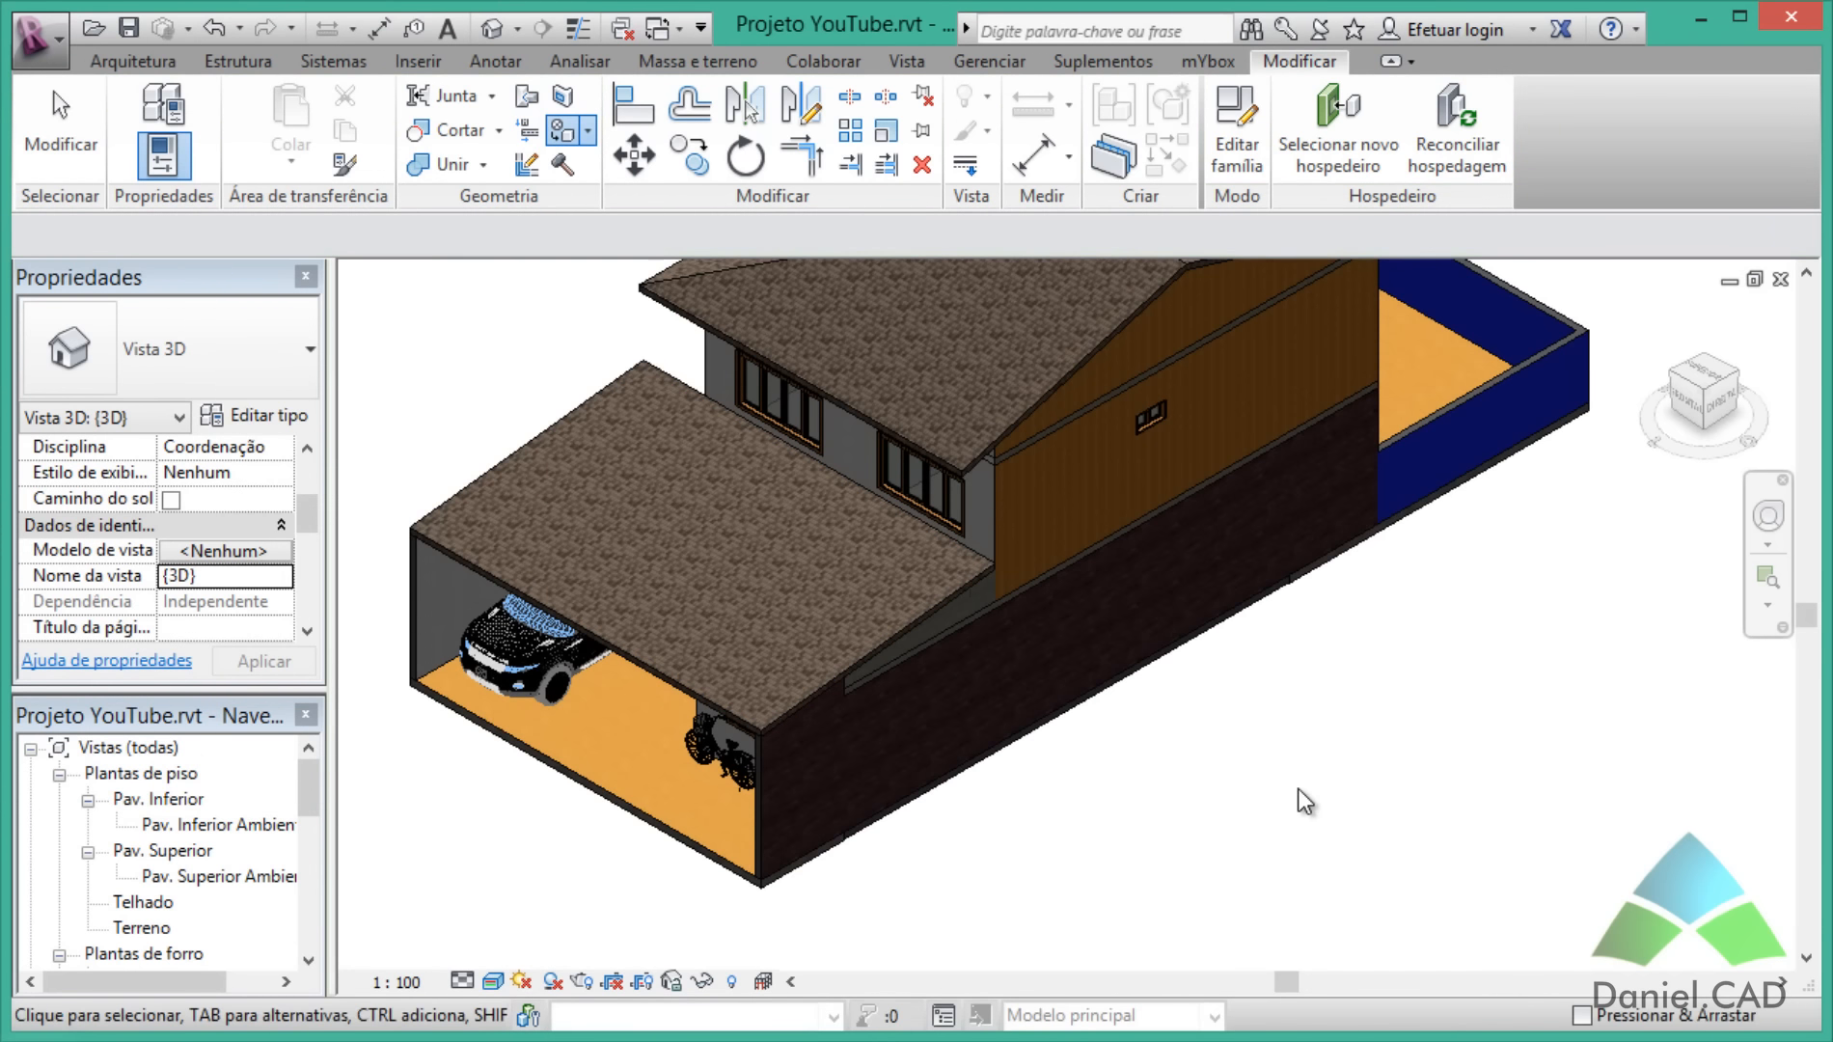
Step: Reopen the Levantamento do material de parede takeoff and examine the PVC - Bleu and Caixilho rows
{"action": "left_click_drag", "start_coordinate": [311, 798], "coordinate": [313, 923]}
{"action": "double_click", "coordinate": [257, 858]}
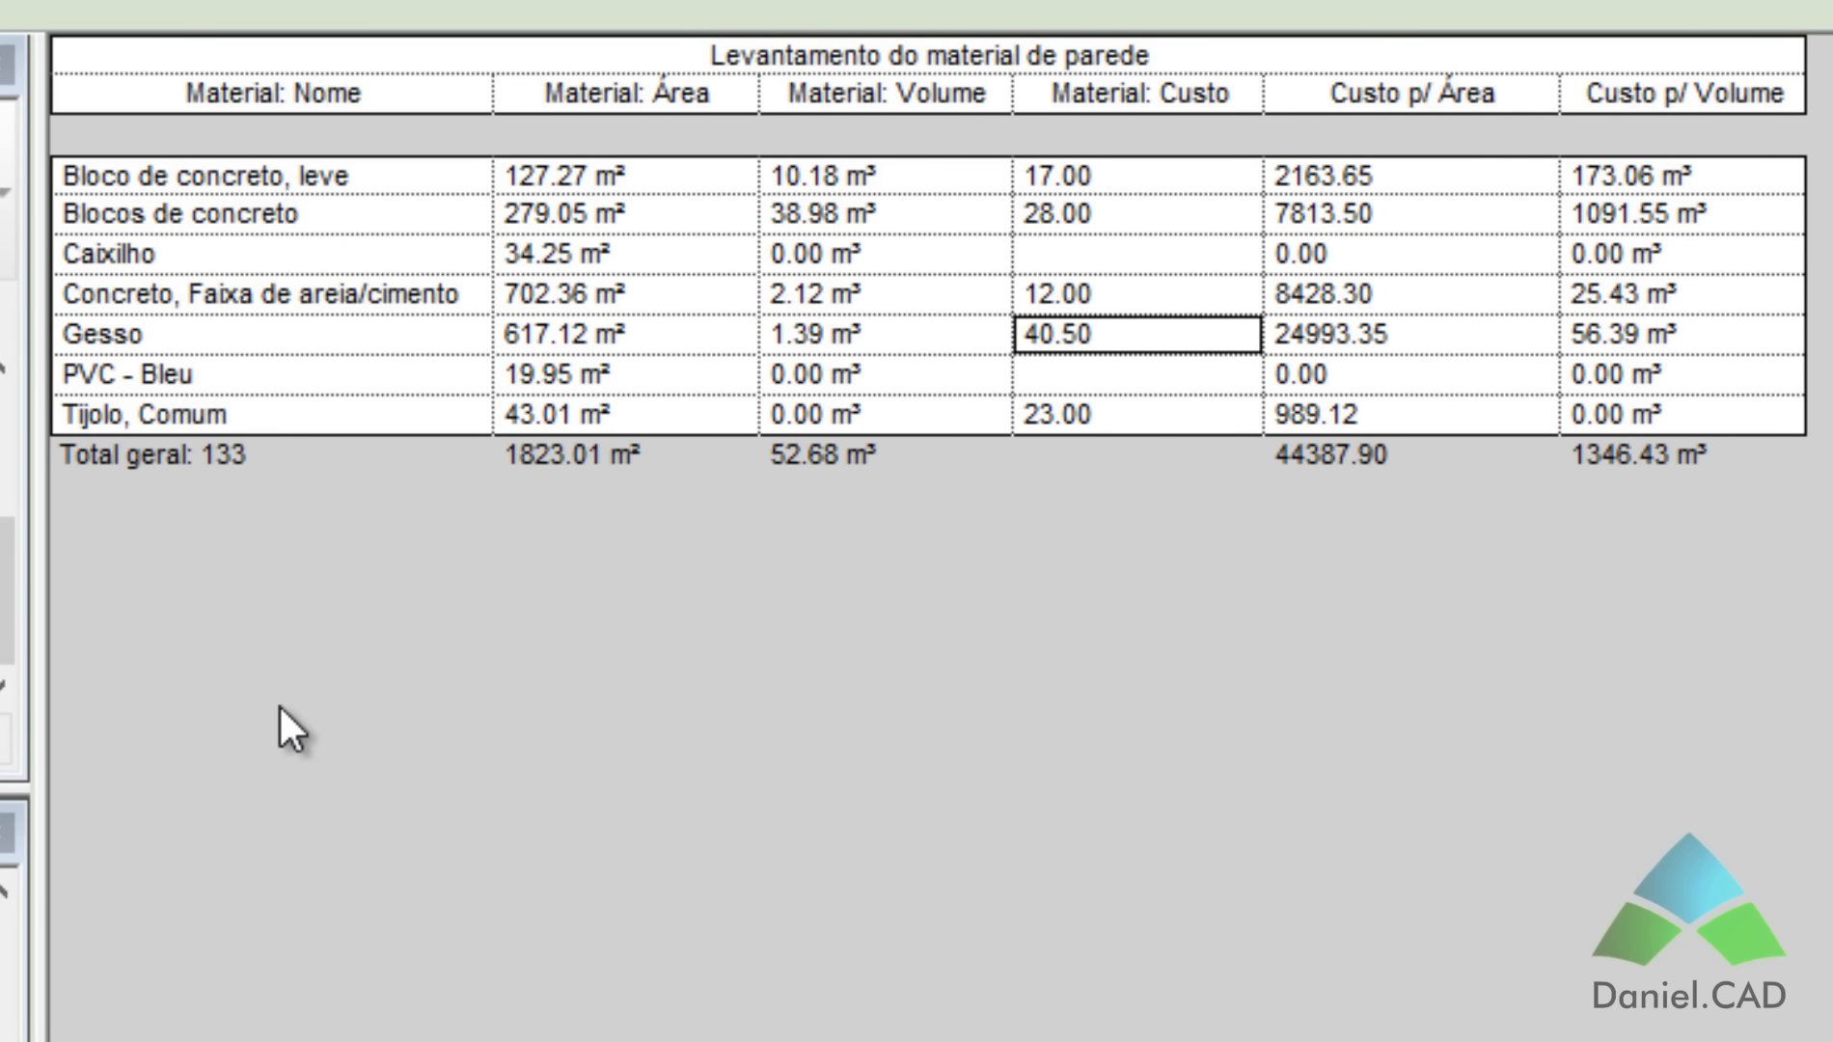
{"action": "left_click", "coordinate": [128, 382]}
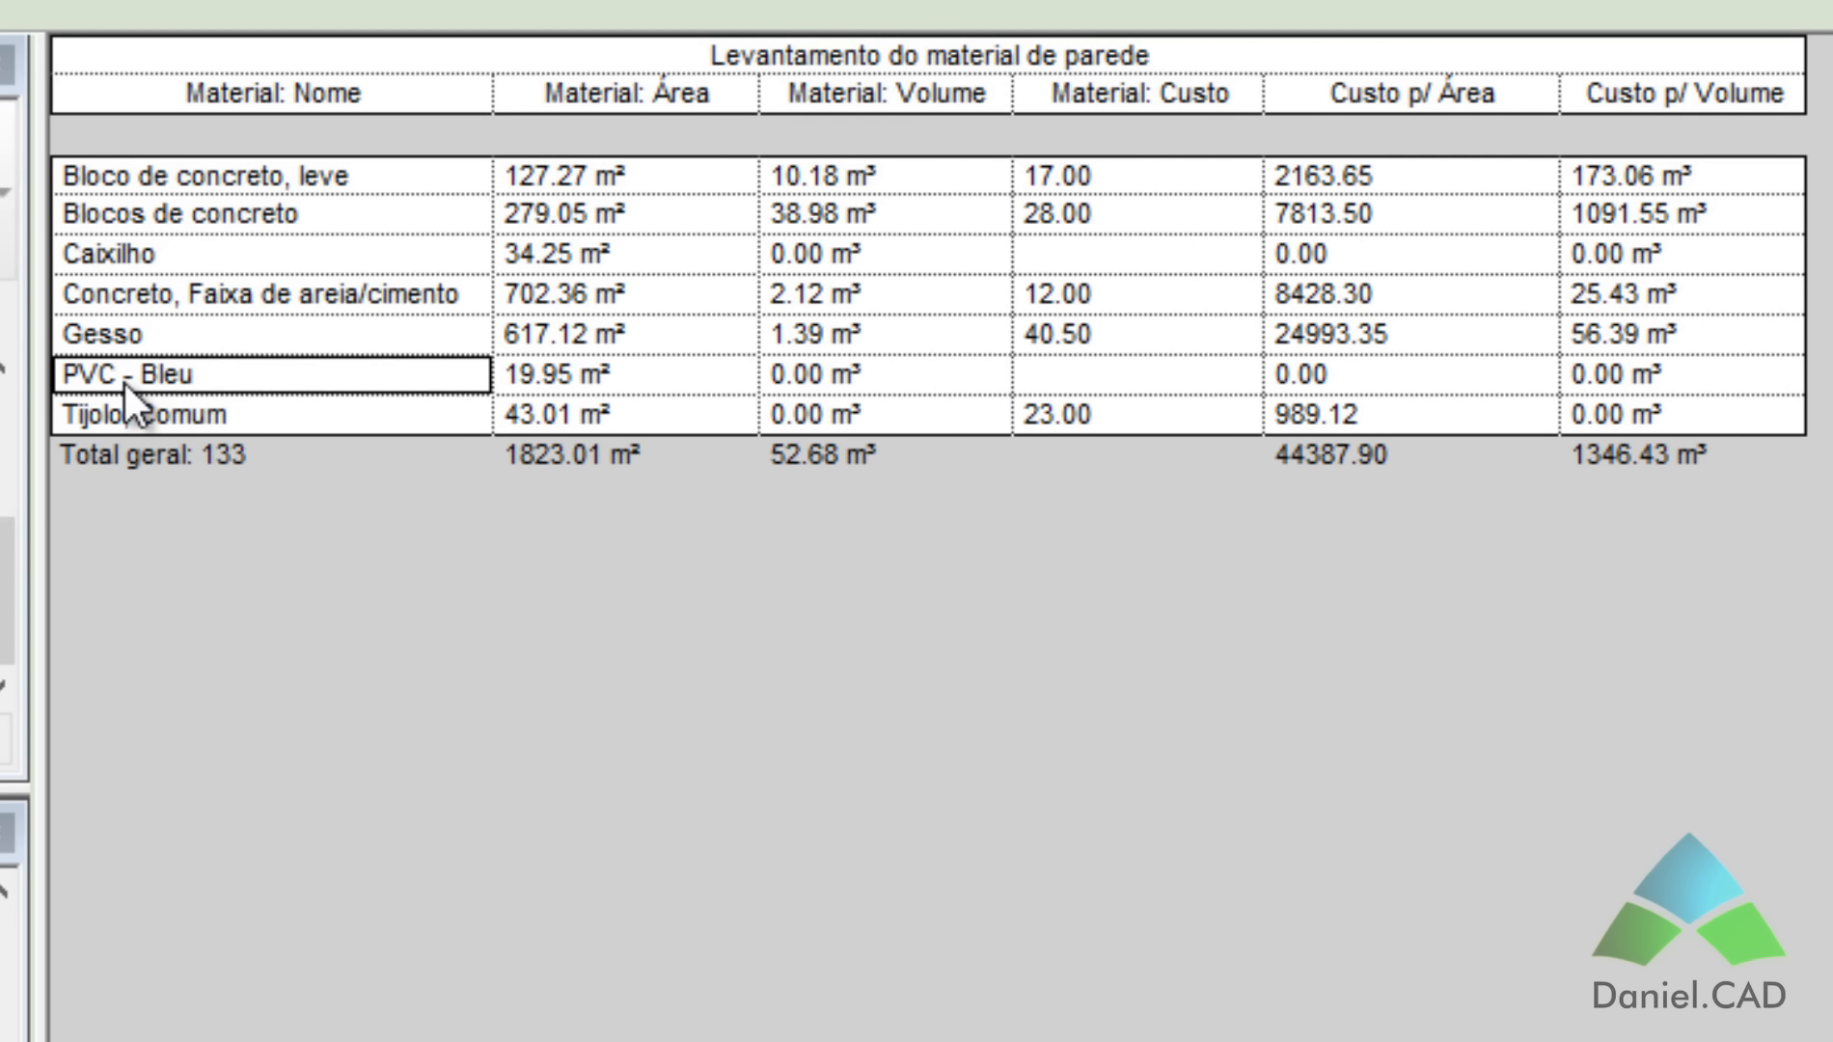
{"action": "left_click", "coordinate": [124, 248]}
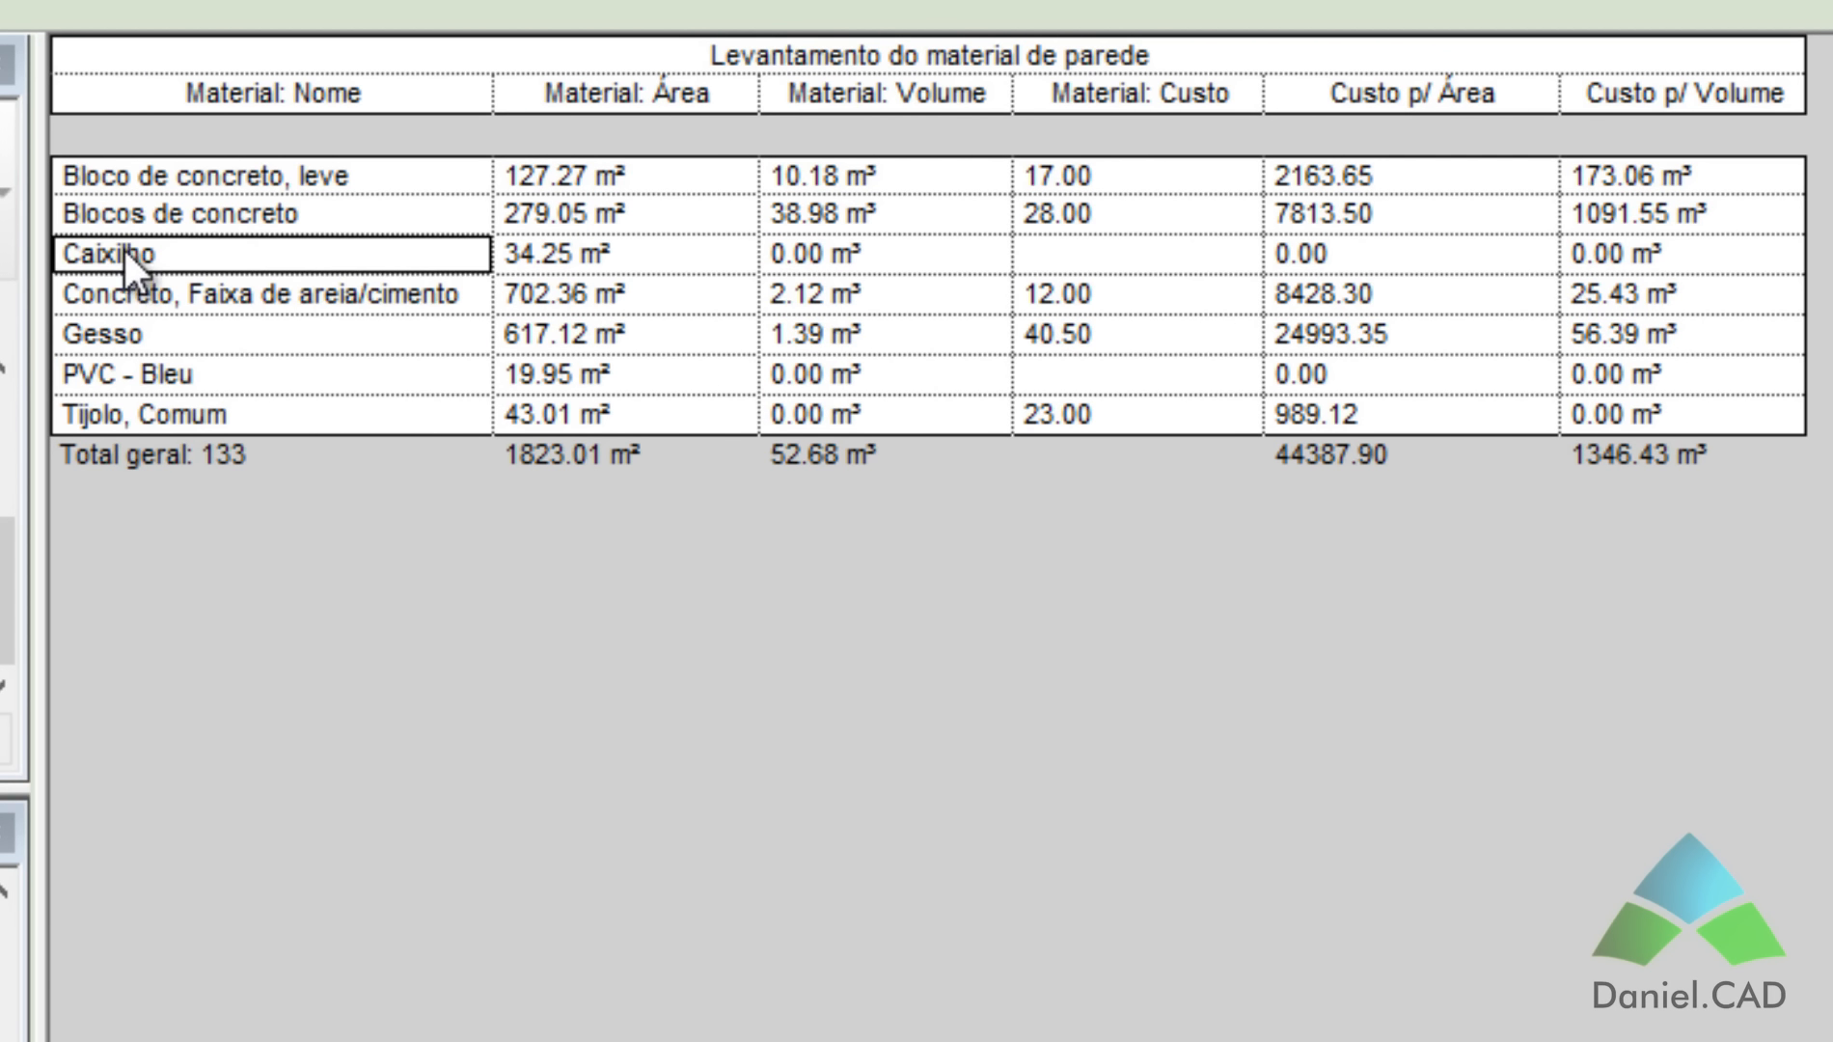
Step: Set Material: Custo to 12 for Caixilho and 11 for PVC - Bleu in the takeoff
{"action": "left_click", "coordinate": [1098, 254]}
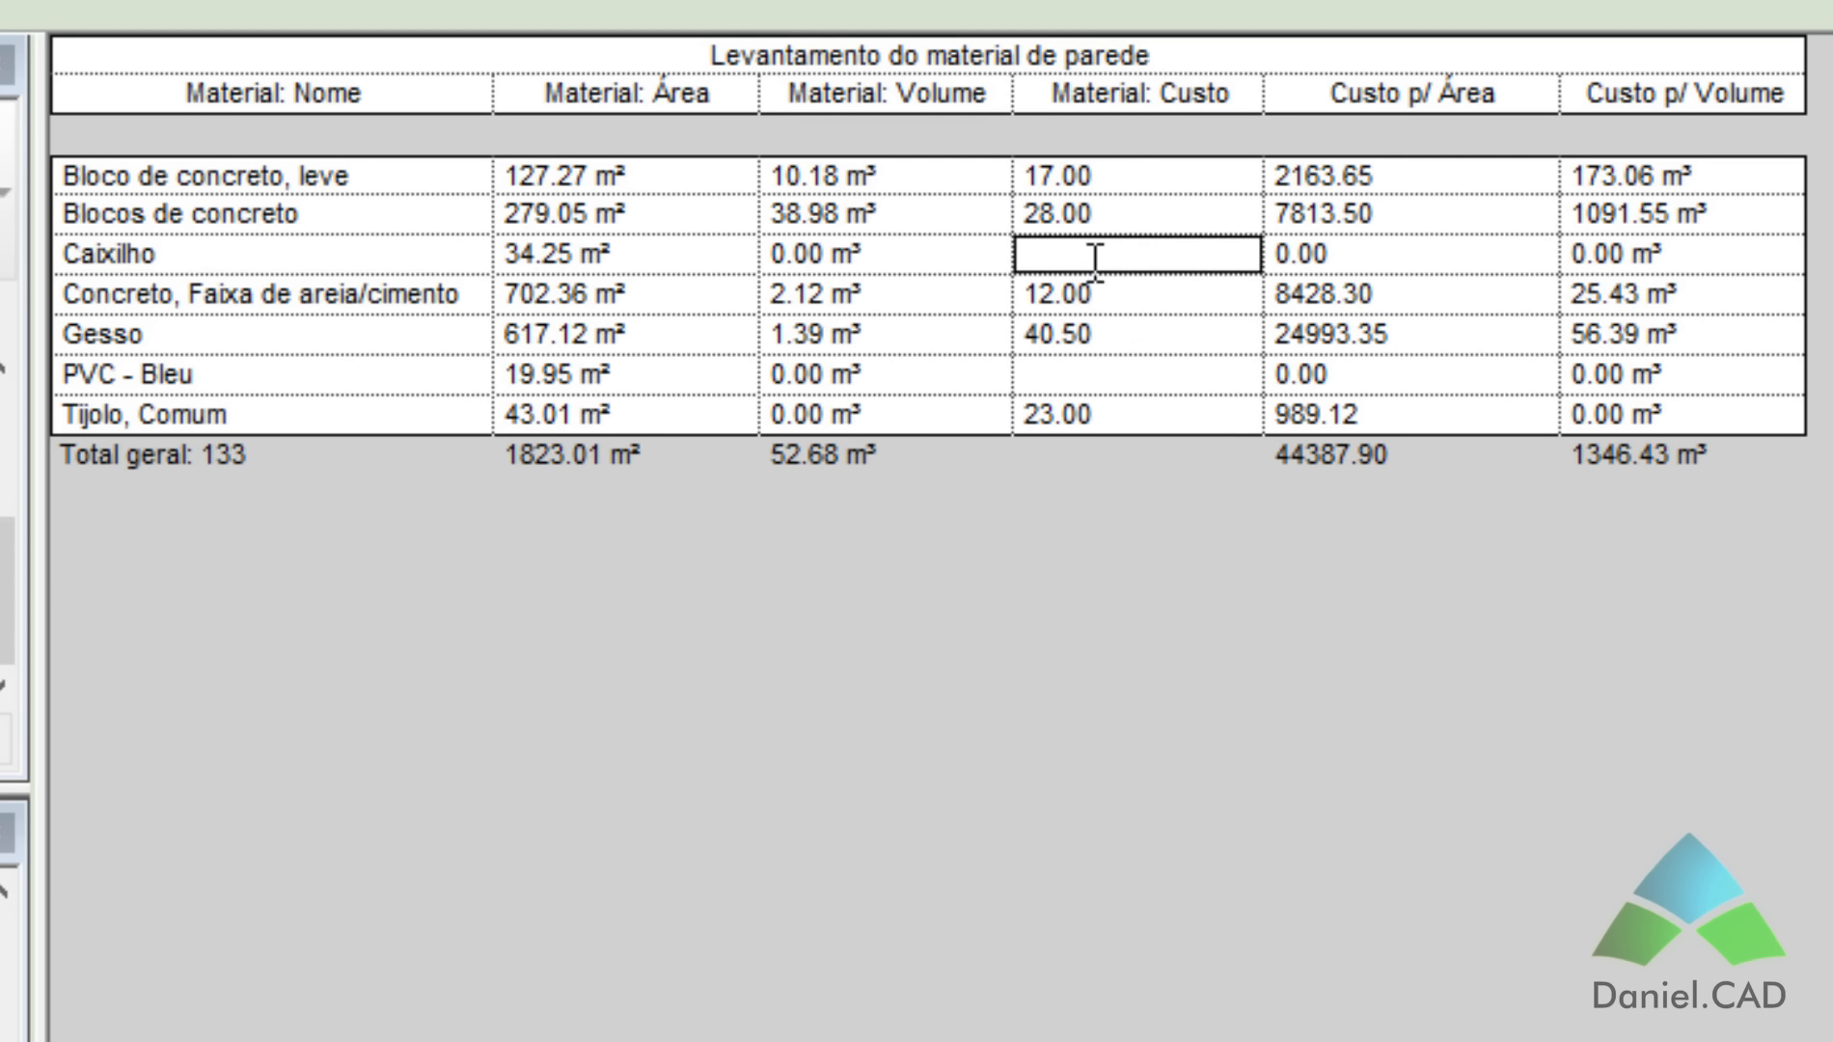
{"action": "type", "text": "12"}
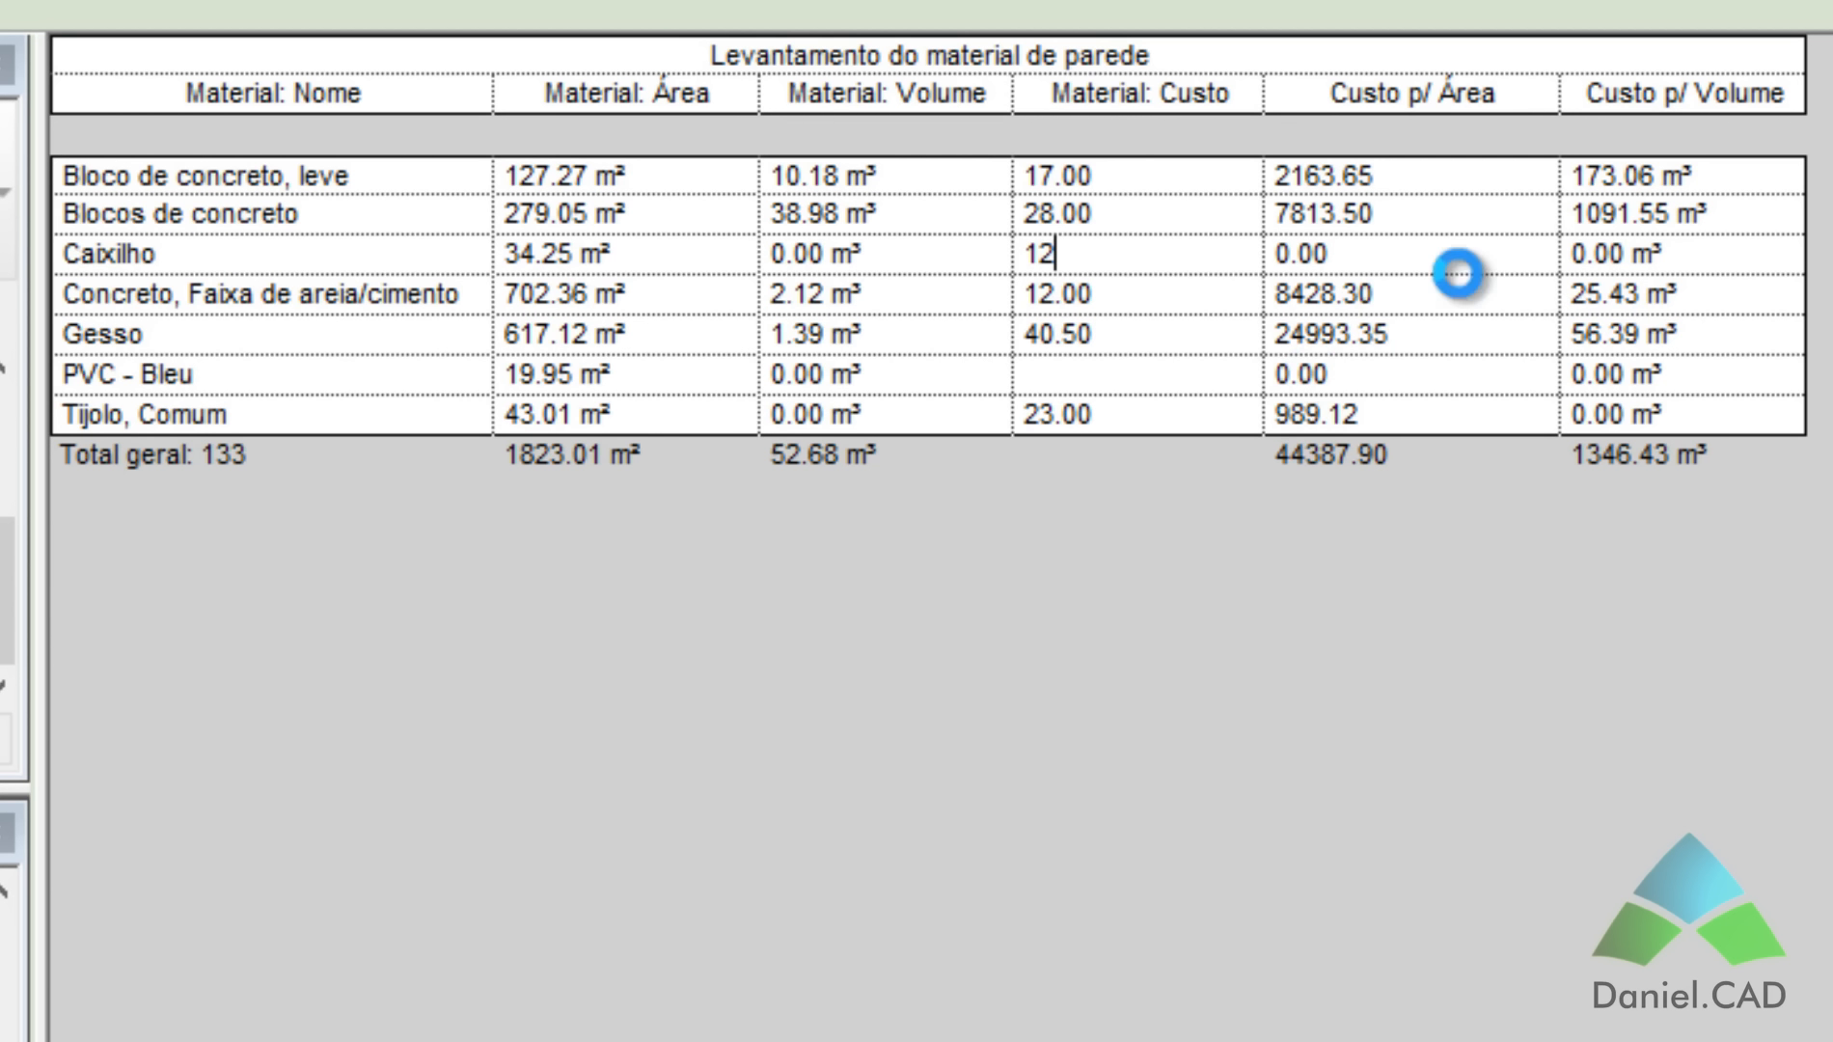
{"action": "key", "text": "Return"}
{"action": "left_click", "coordinate": [1159, 378]}
{"action": "type", "text": "11"}
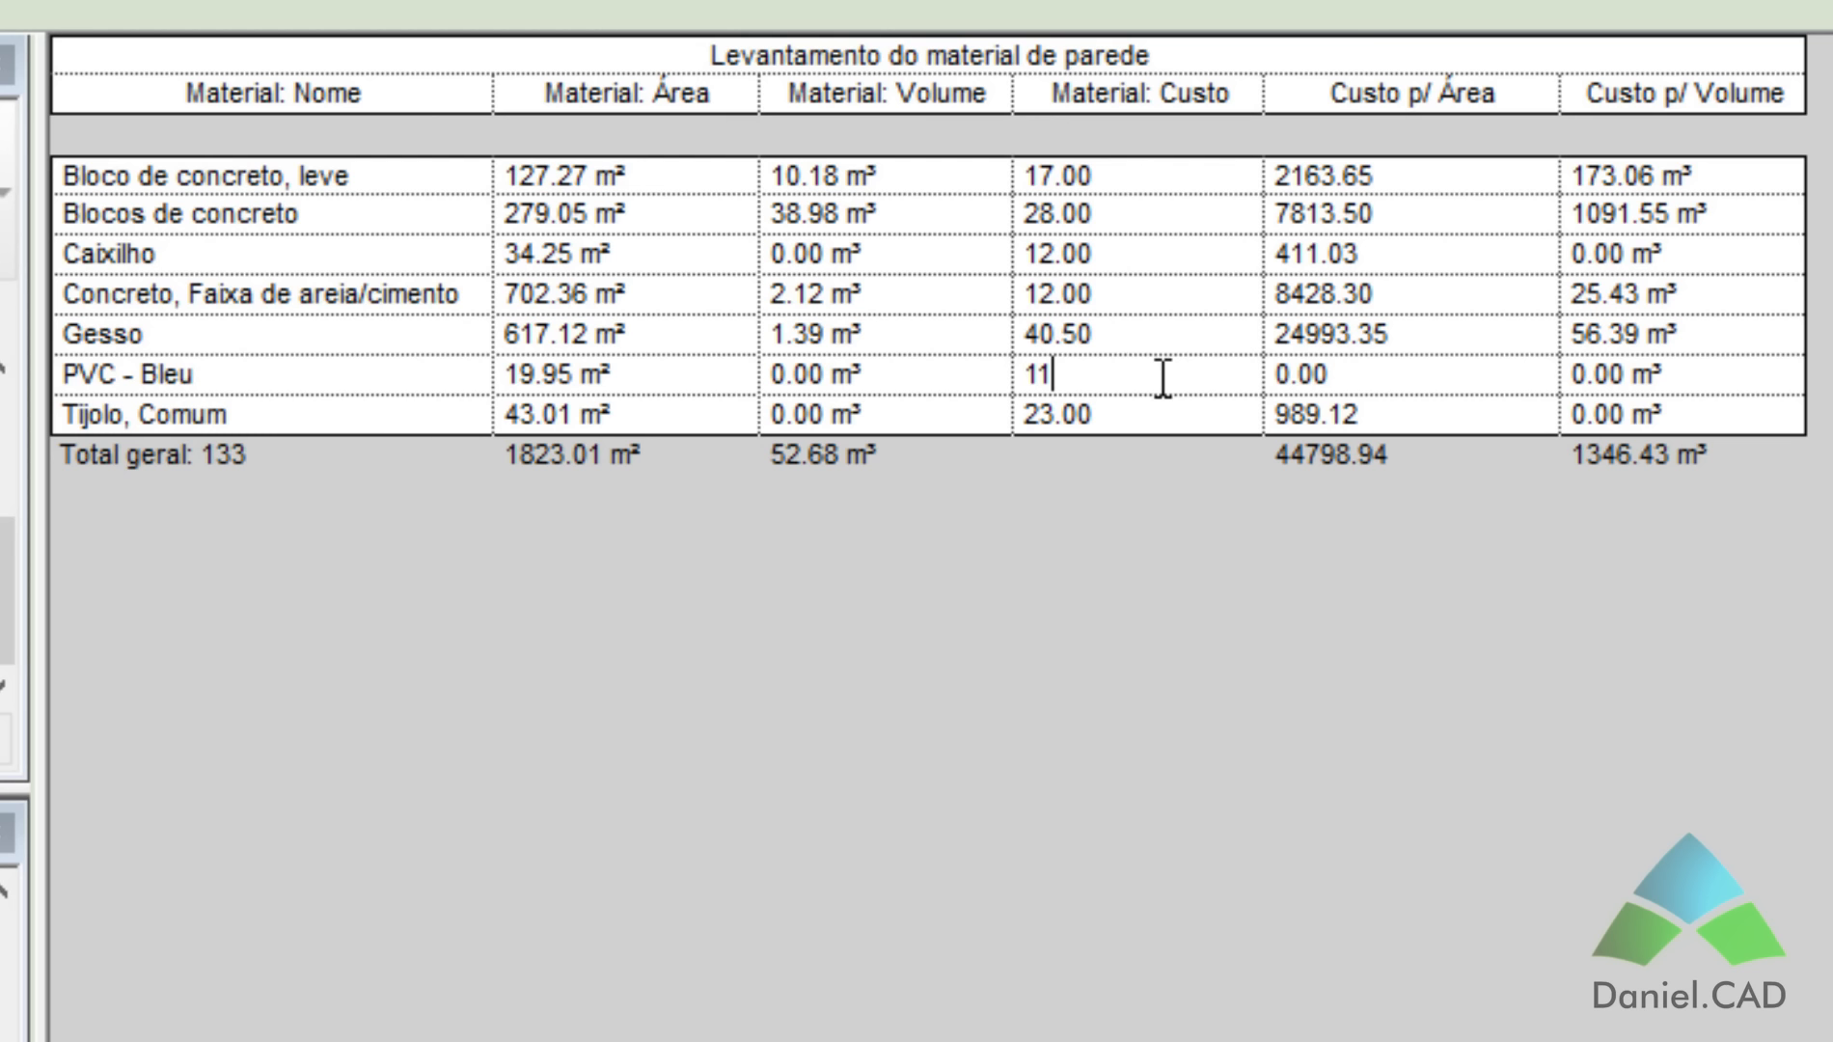
{"action": "key", "text": "Return"}
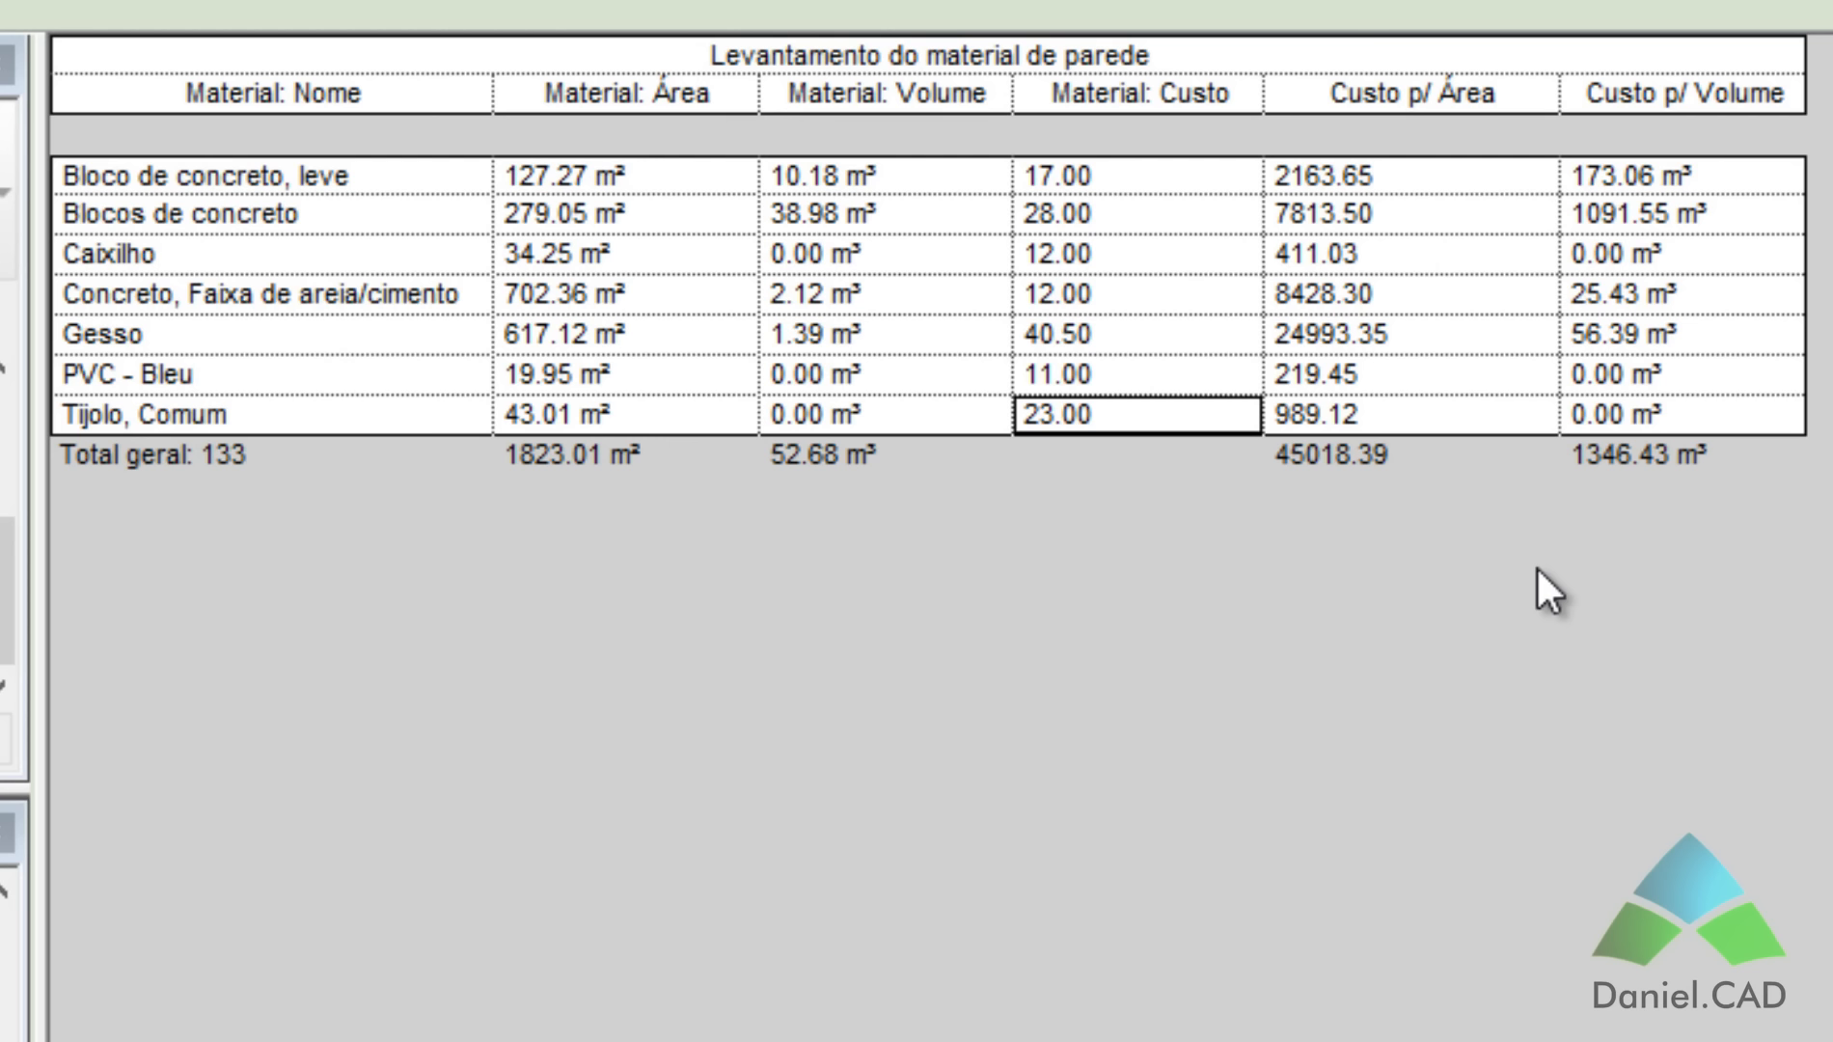
{"action": "left_click", "coordinate": [1648, 430]}
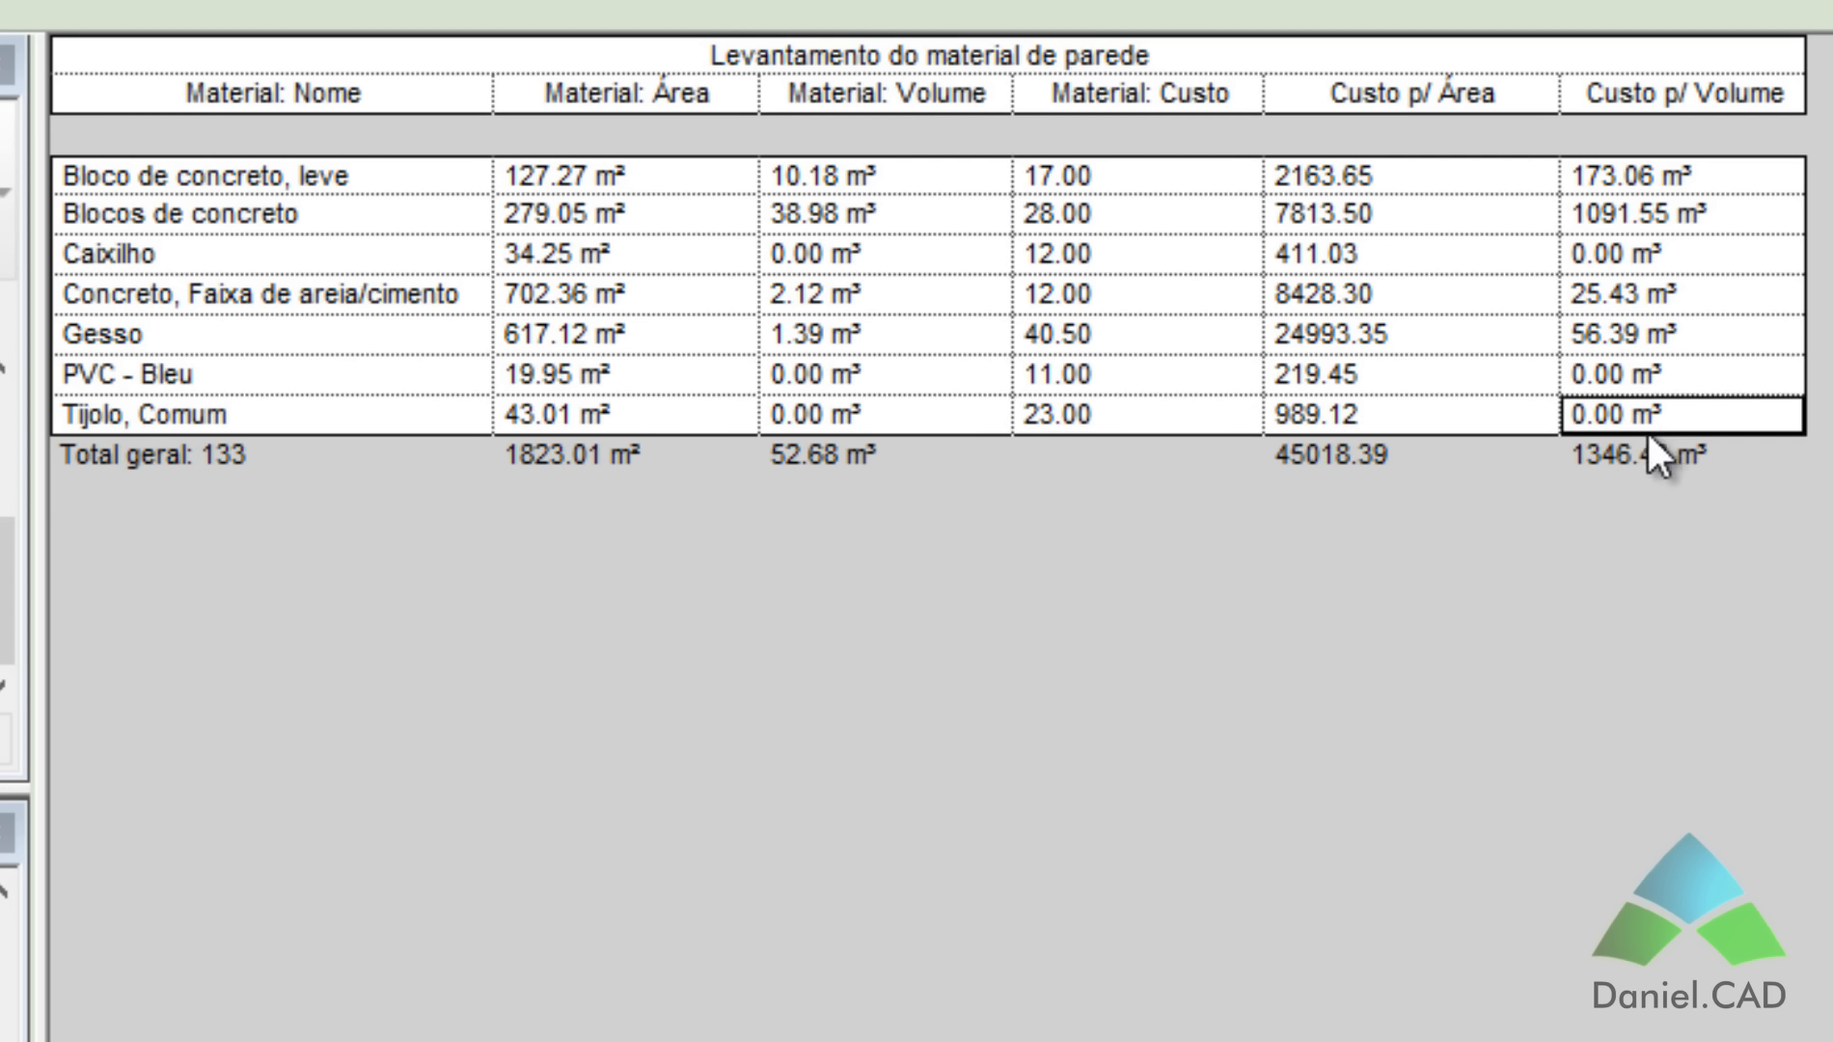